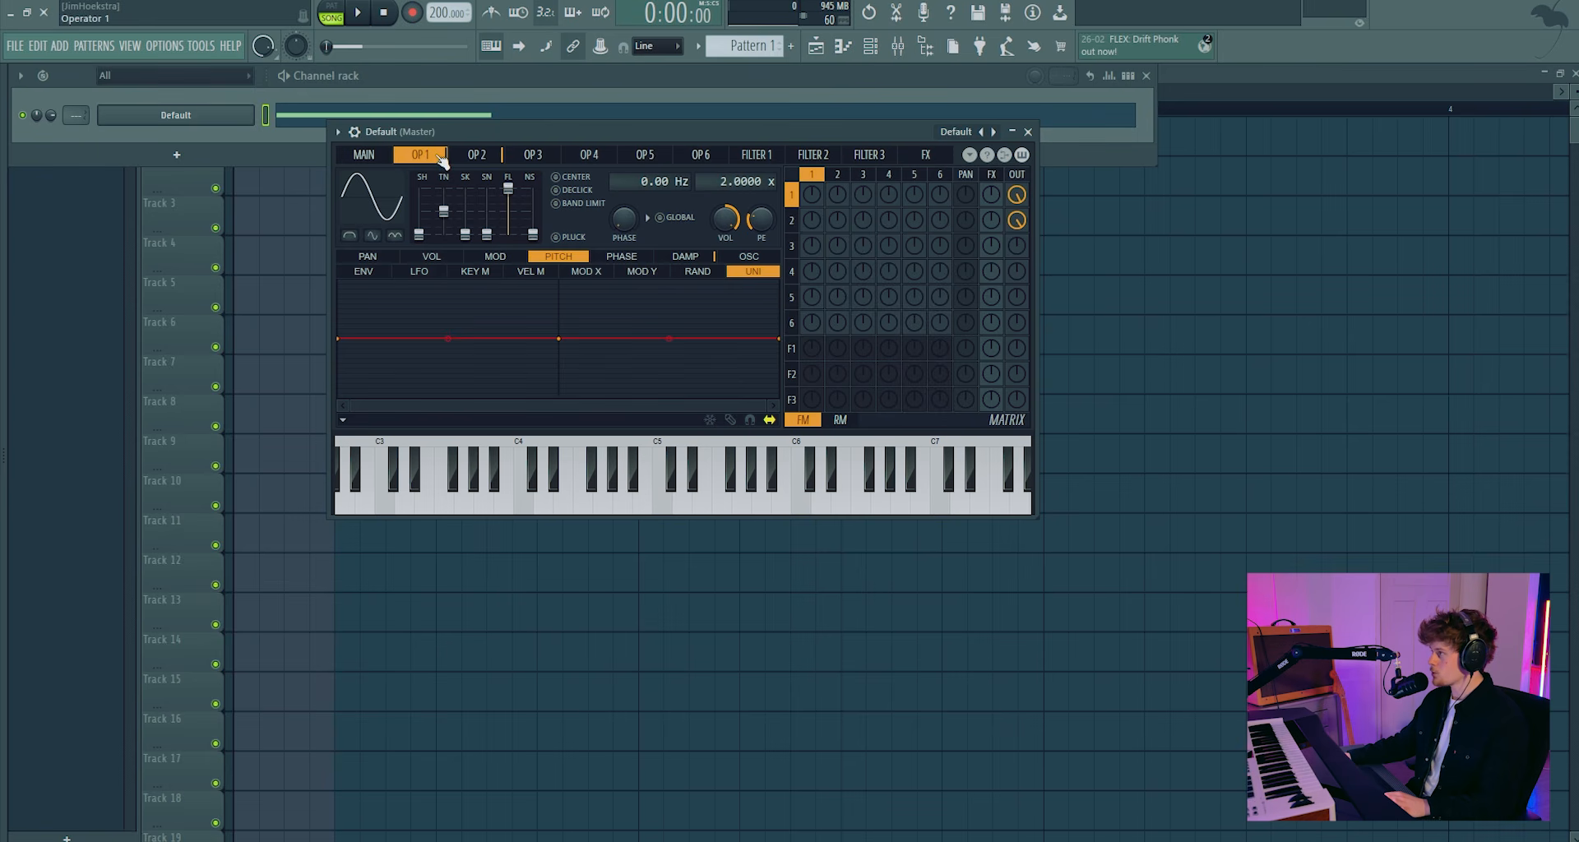
# Compare operators 1 and 2 during playback, and set operator 1's waveform shape to 50% for a saw wave
pyautogui.press('space')
pyautogui.click(477, 156)
pyautogui.click(421, 156)
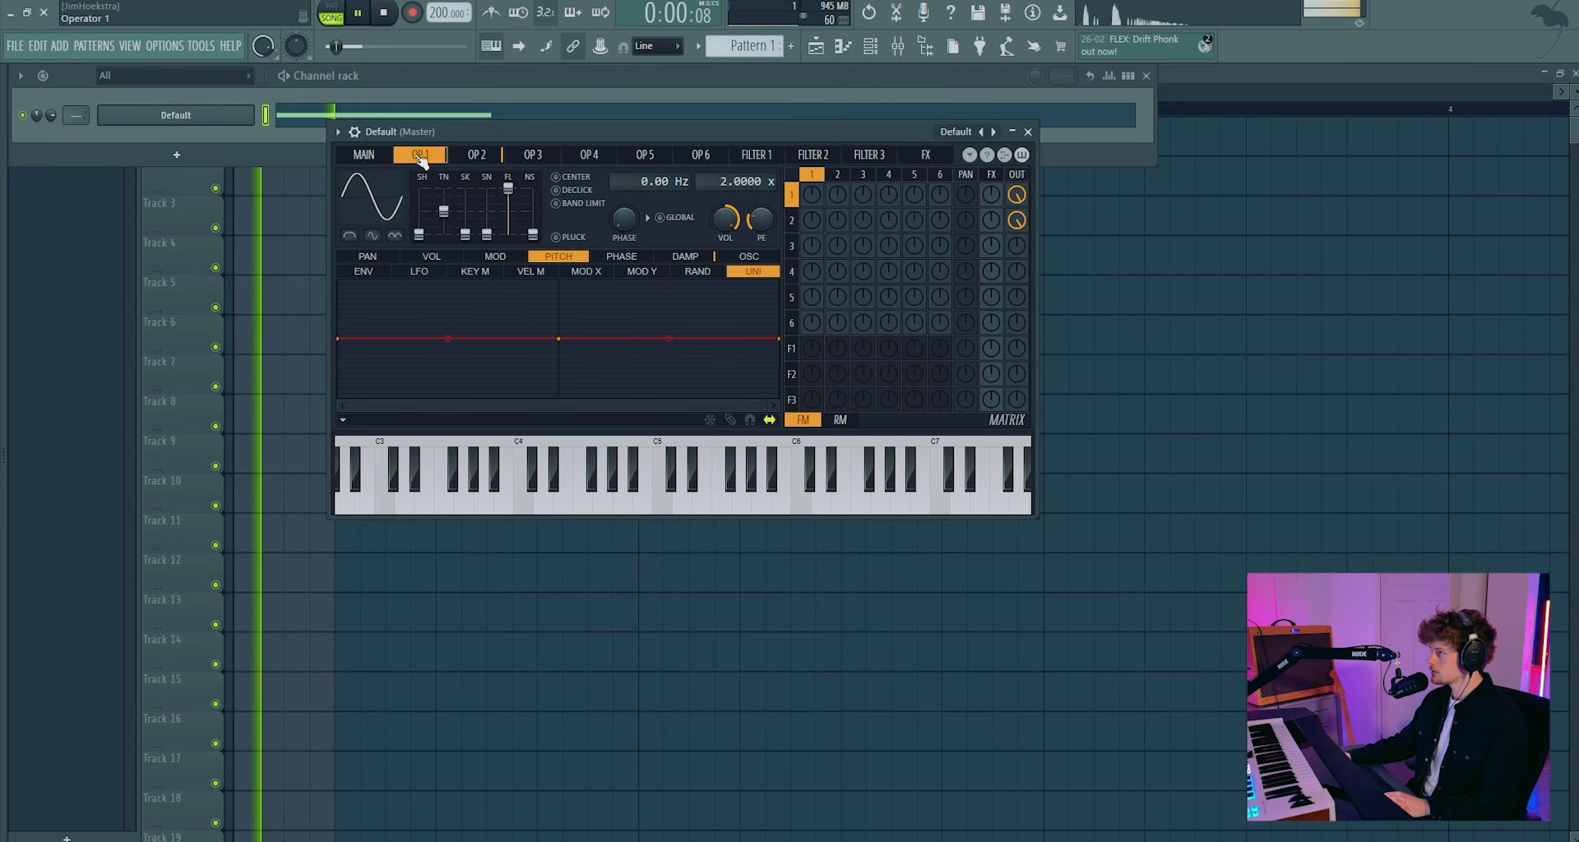
pyautogui.press('space')
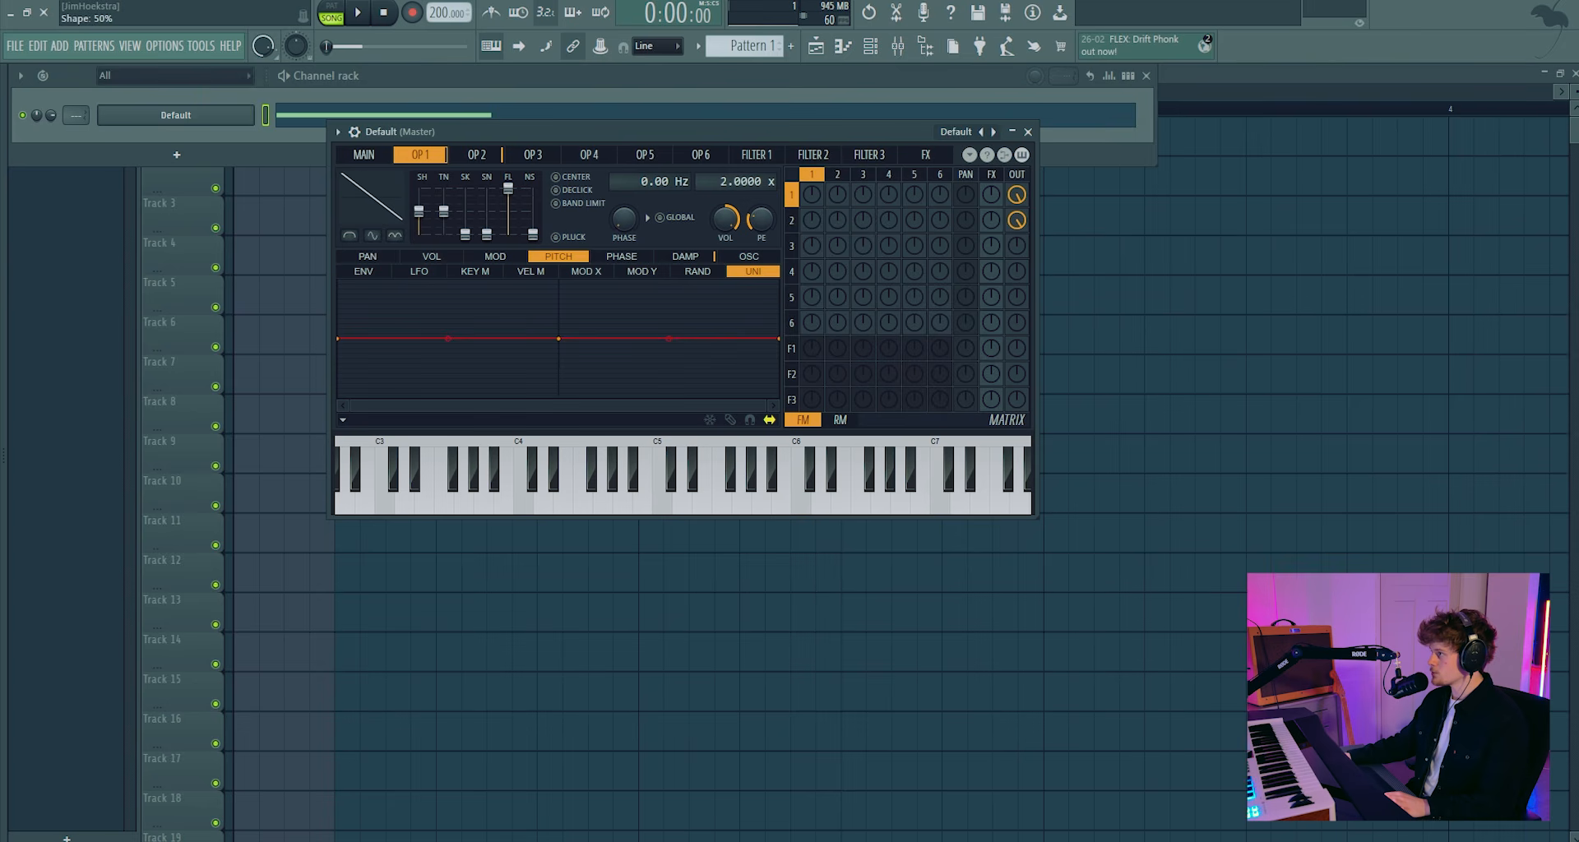
# Change operator 2's waveform to a saw and raise its output level in the matrix to about 92%
pyautogui.click(477, 155)
pyautogui.press('space')
pyautogui.moveTo(419, 212); pyautogui.dragTo(422, 218)
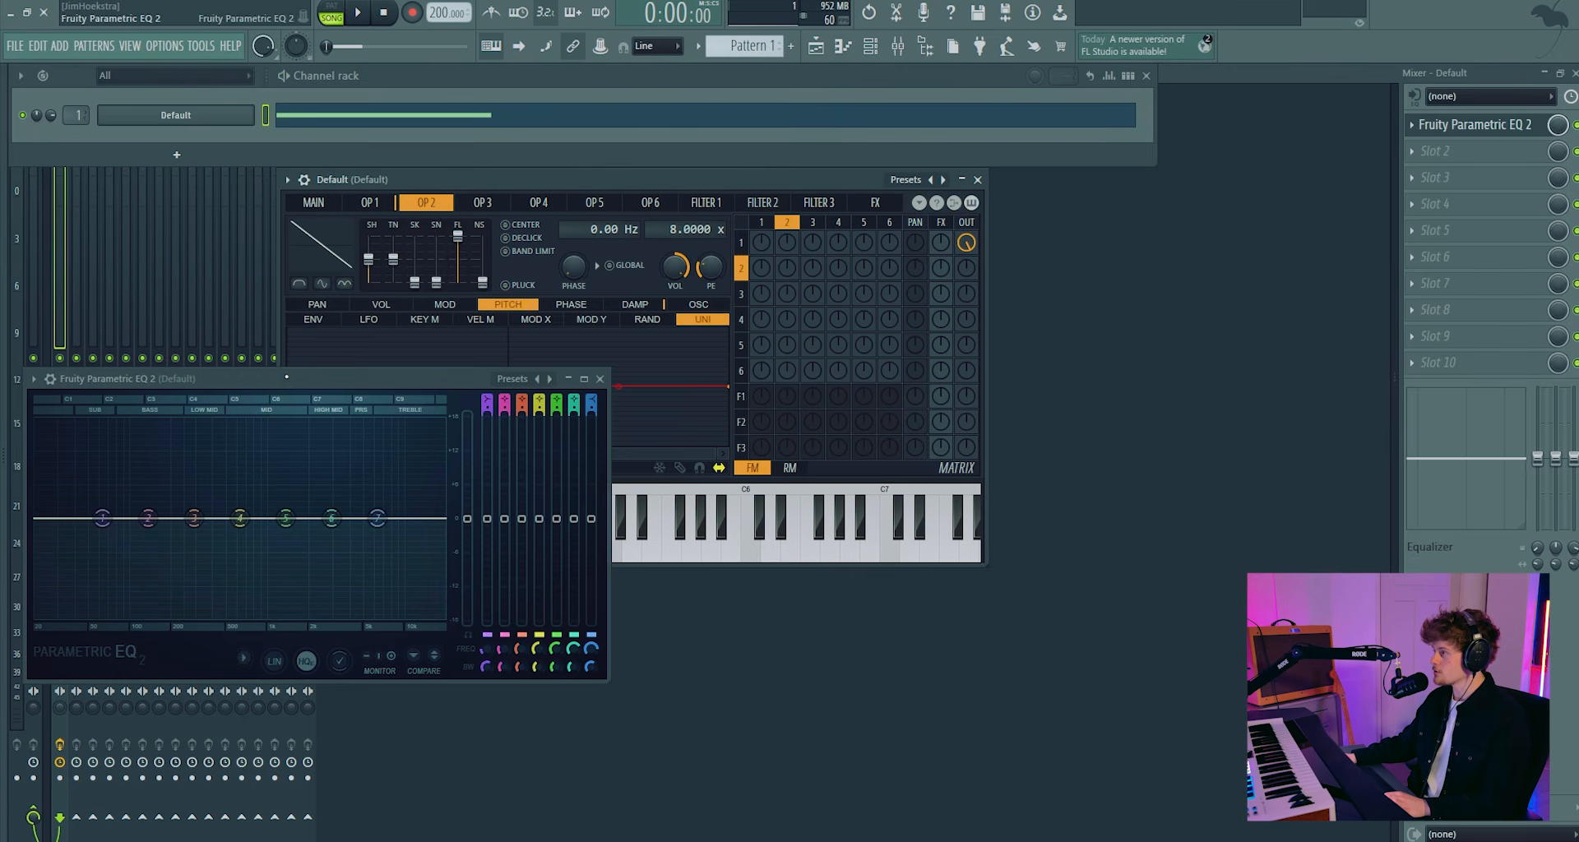
pyautogui.press('space')
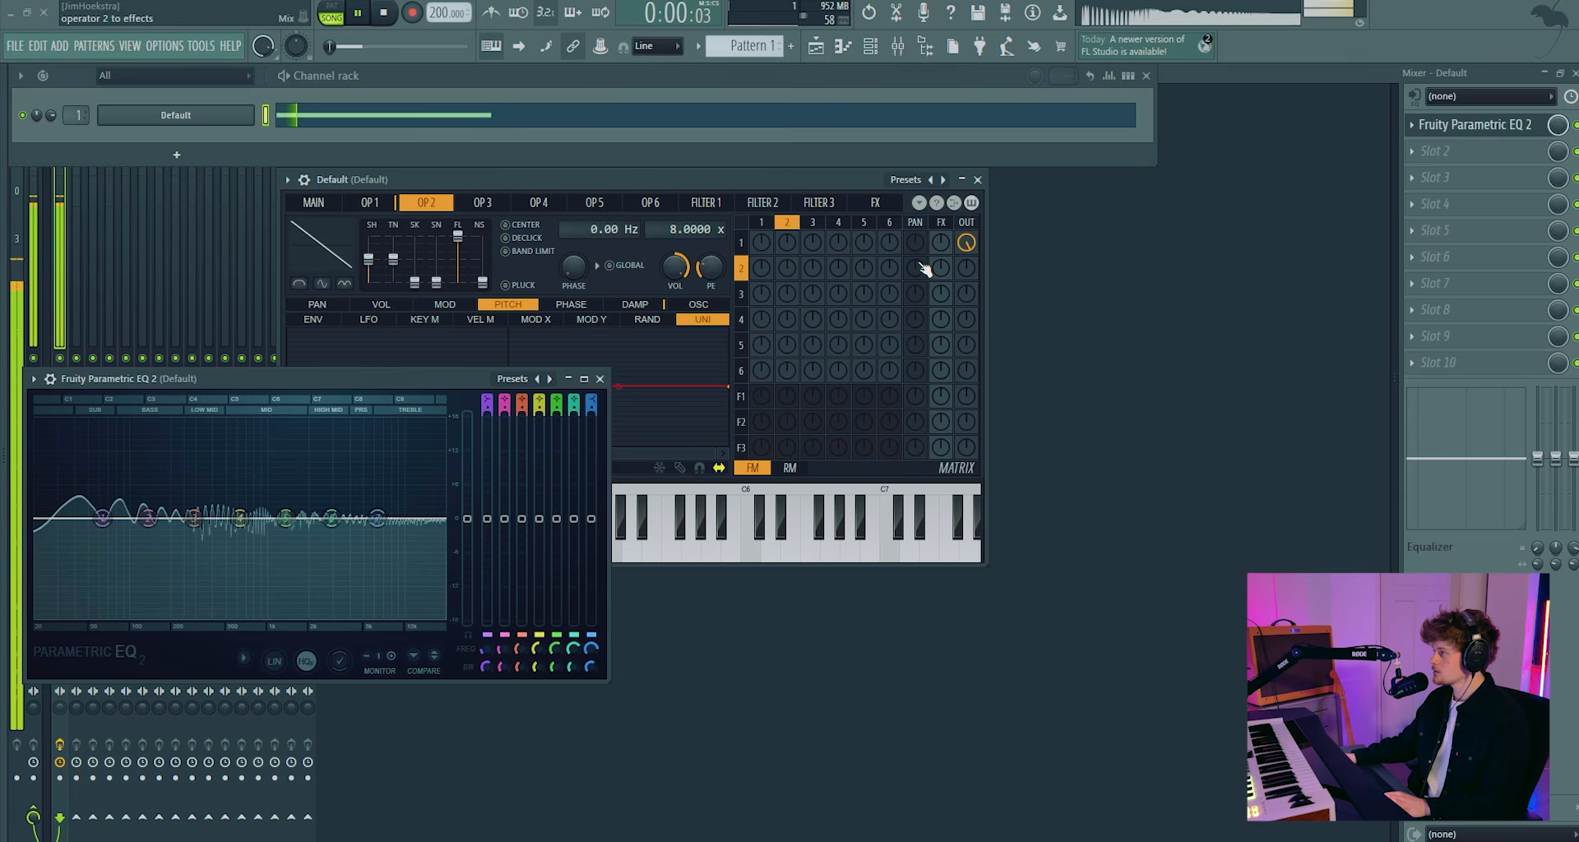
pyautogui.click(975, 272)
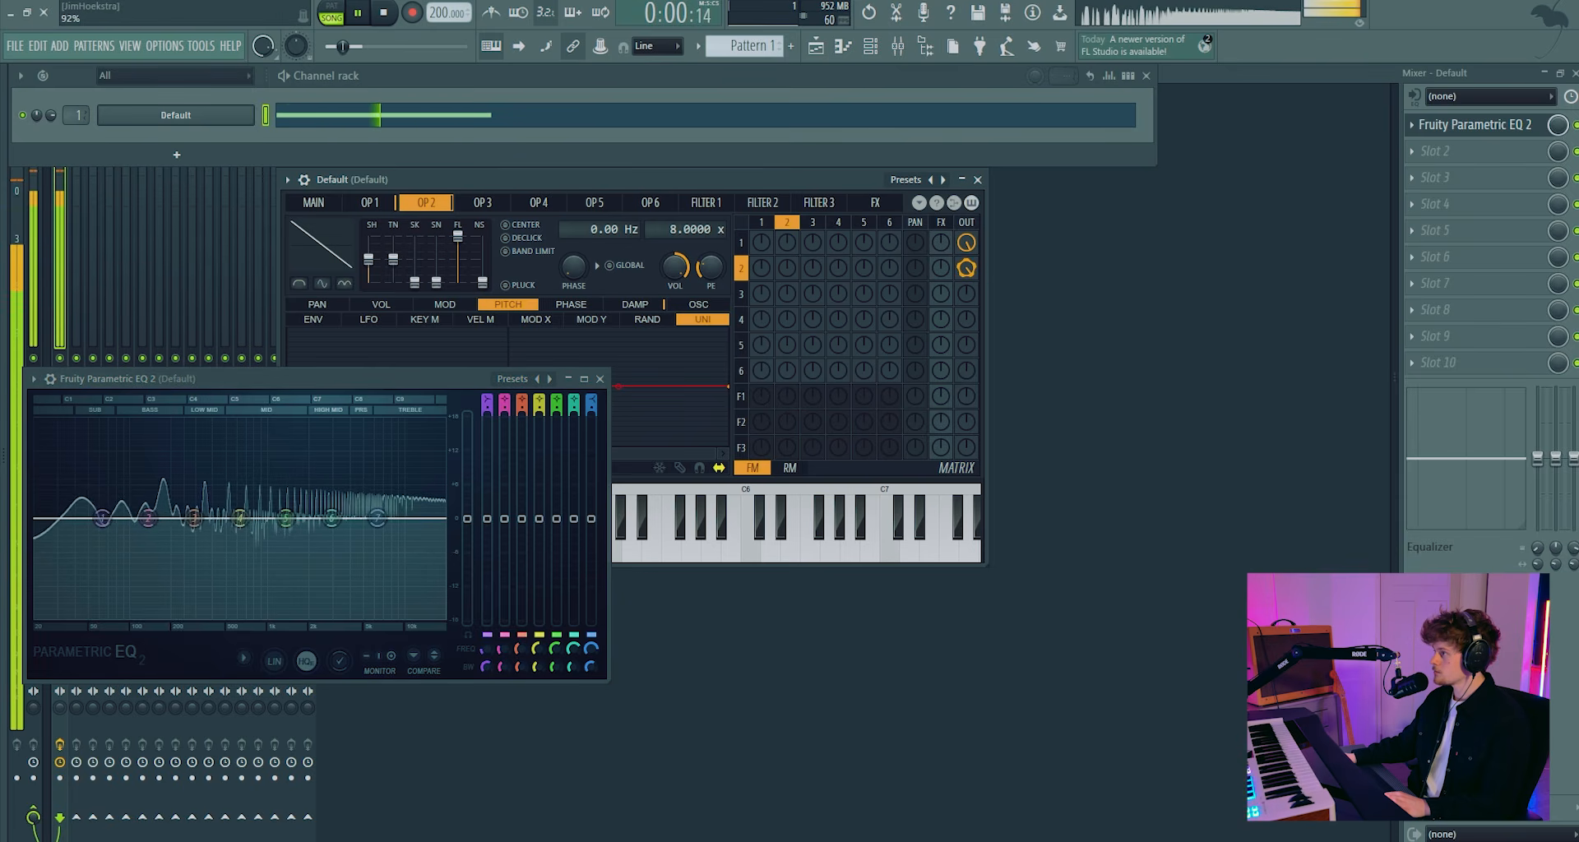
# Route the selected channel to mixer track 1 and load Fruity Parametric EQ 2 in its first effect slot
pyautogui.rightClick(60, 132)
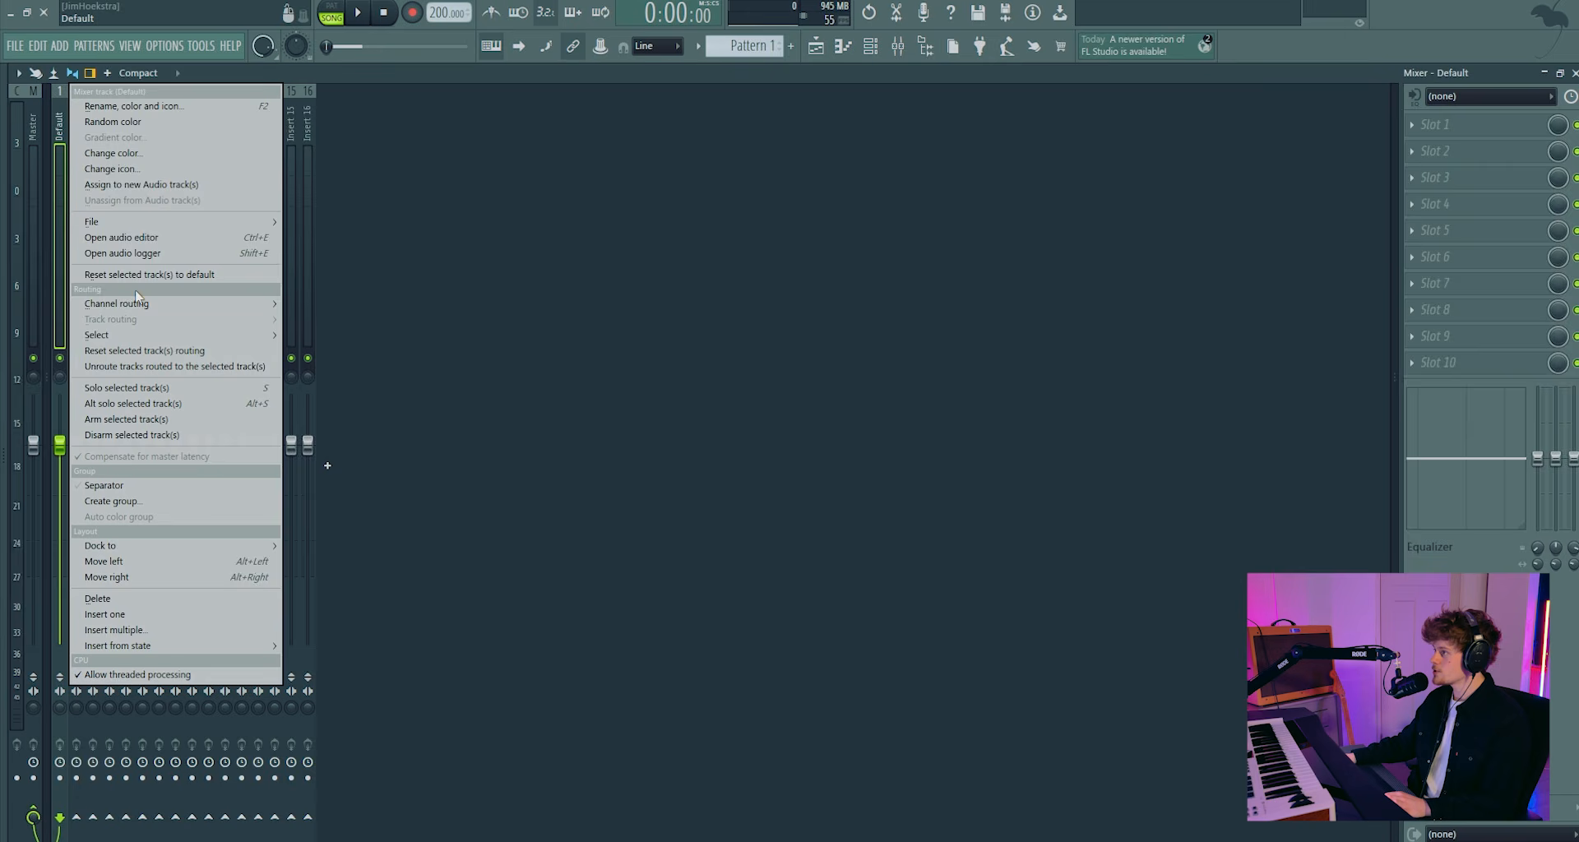
pyautogui.moveTo(156, 305)
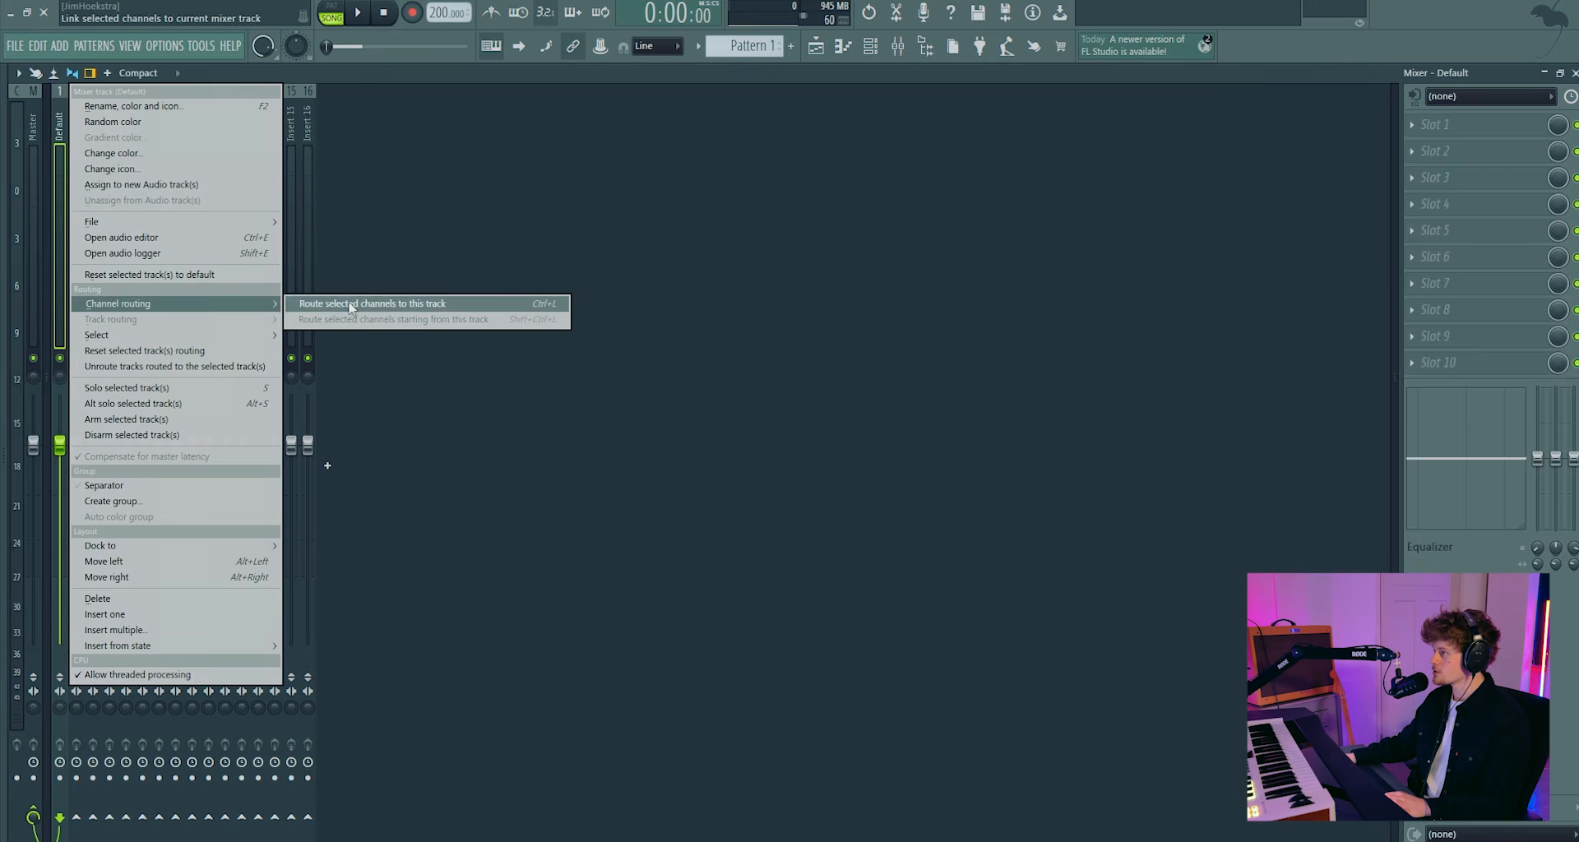
pyautogui.click(351, 304)
pyautogui.click(1435, 125)
pyautogui.click(525, 497)
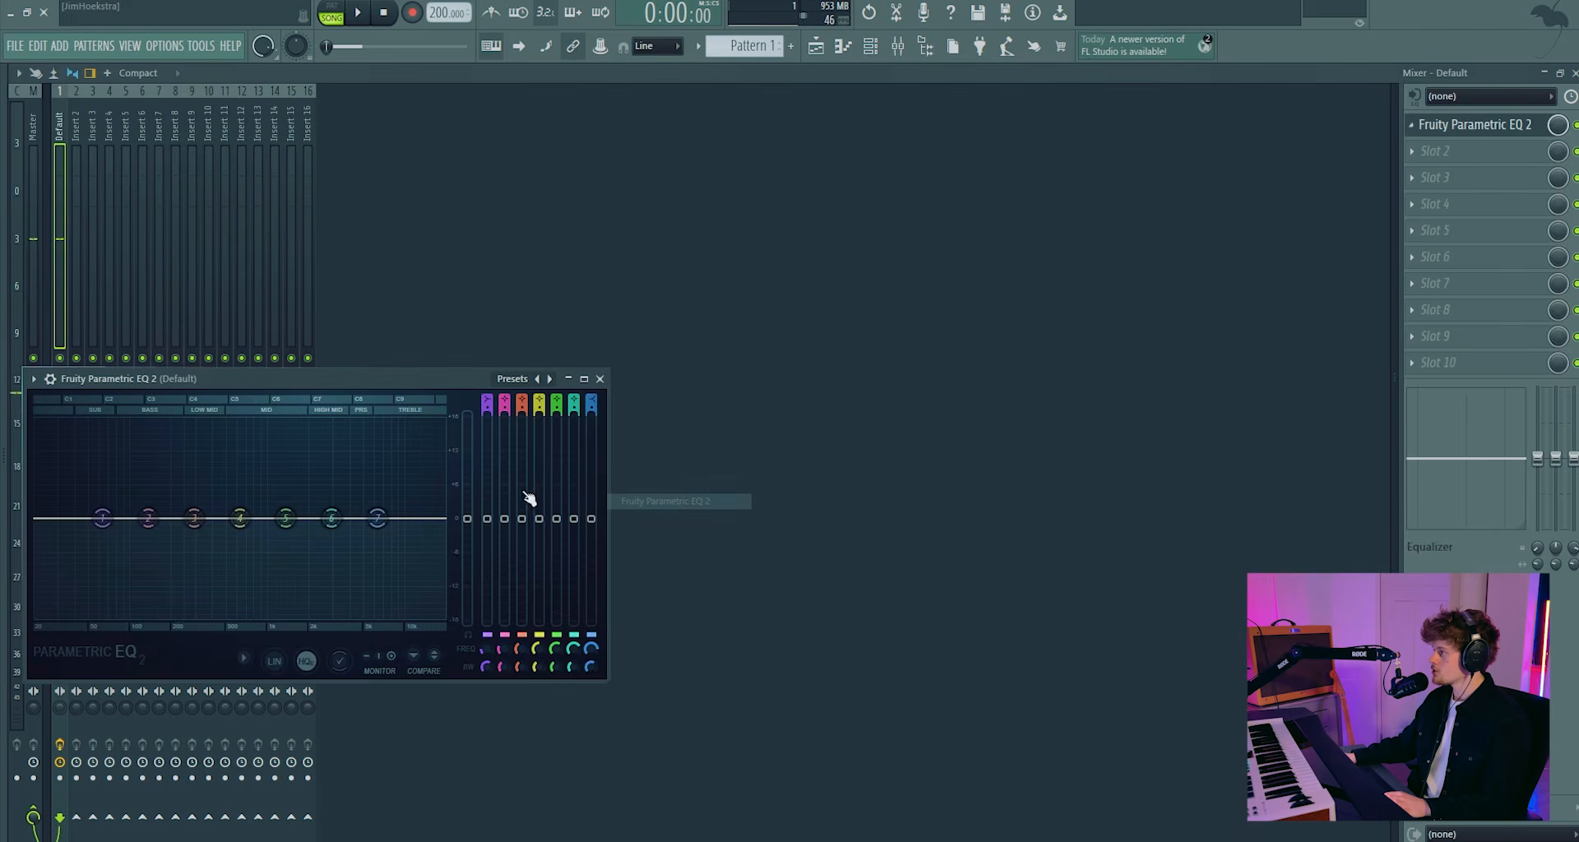
# Load Fruity WaveShaper in effect slot 2 and reopen the Fruity Parametric EQ 2 in slot 1
pyautogui.click(1472, 151)
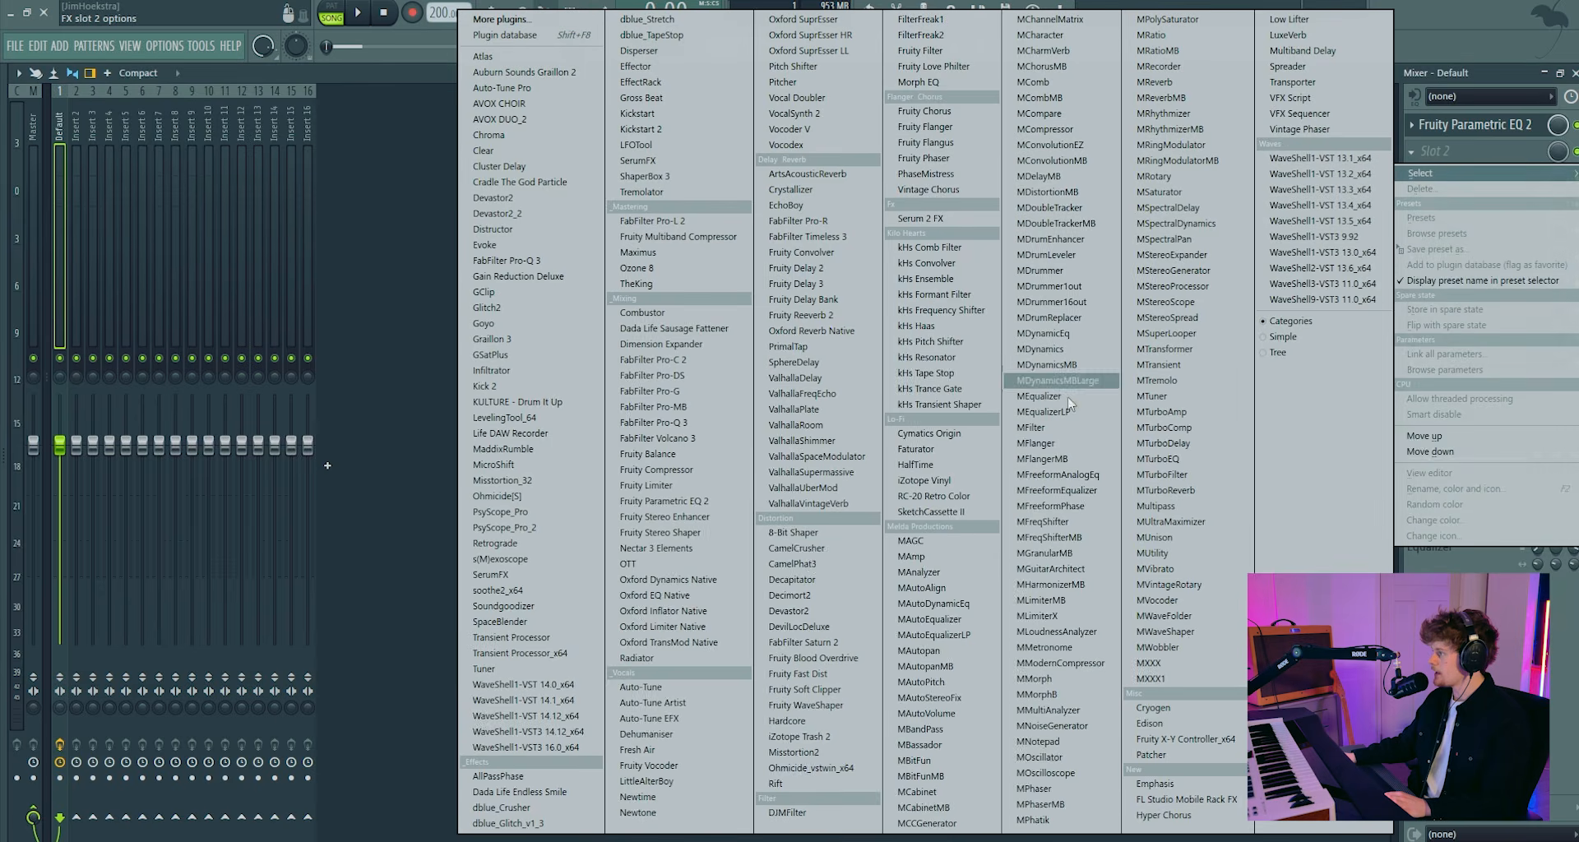
pyautogui.click(818, 705)
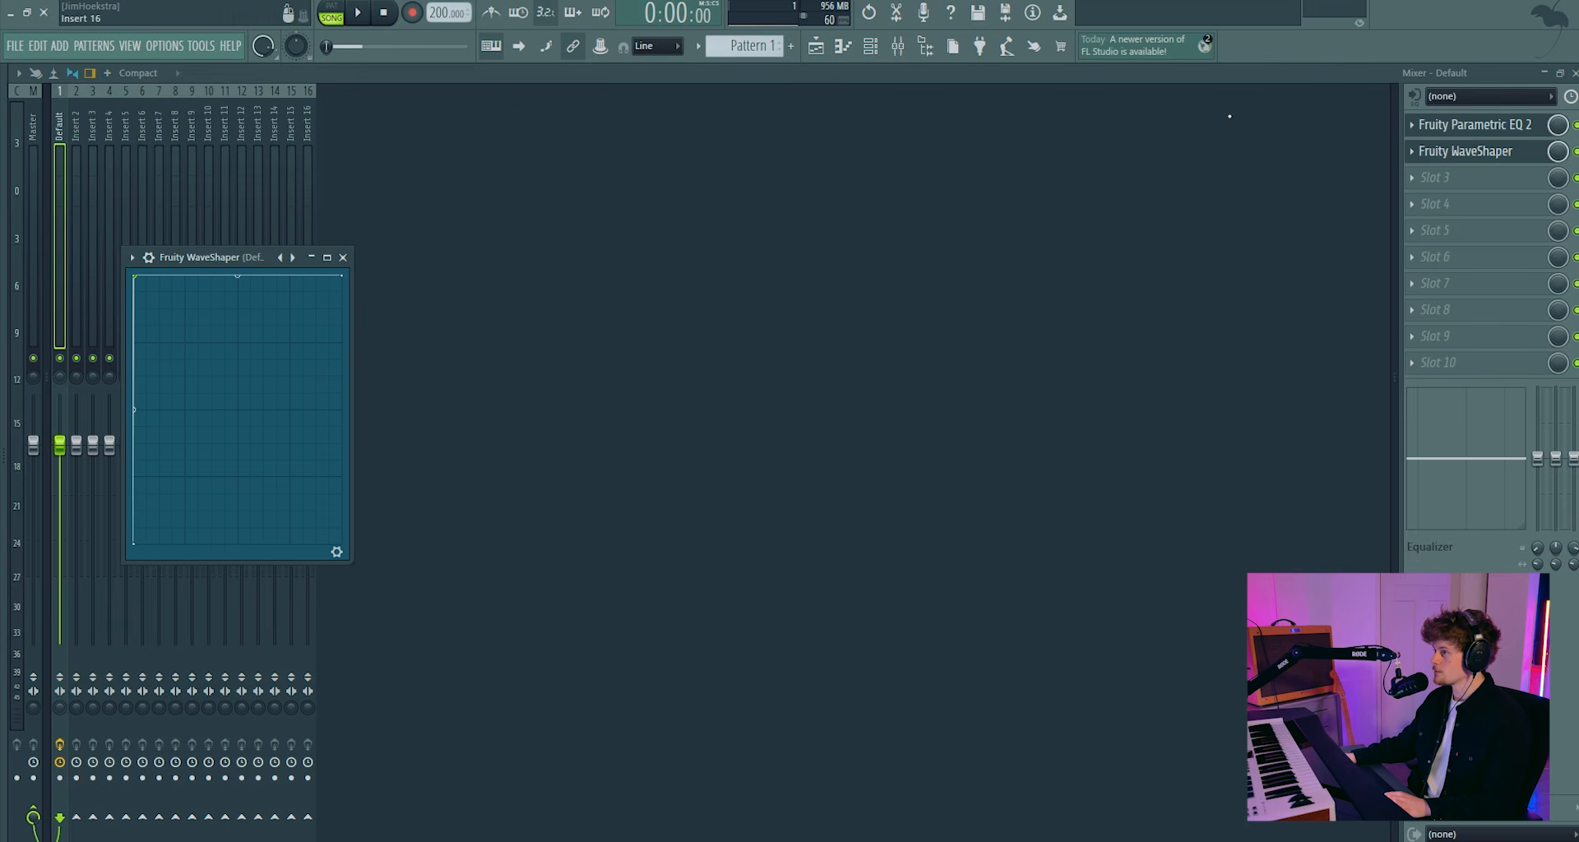
pyautogui.click(1443, 132)
pyautogui.press('space')
pyautogui.press('space')
pyautogui.moveTo(553, 366); pyautogui.dragTo(439, 307)
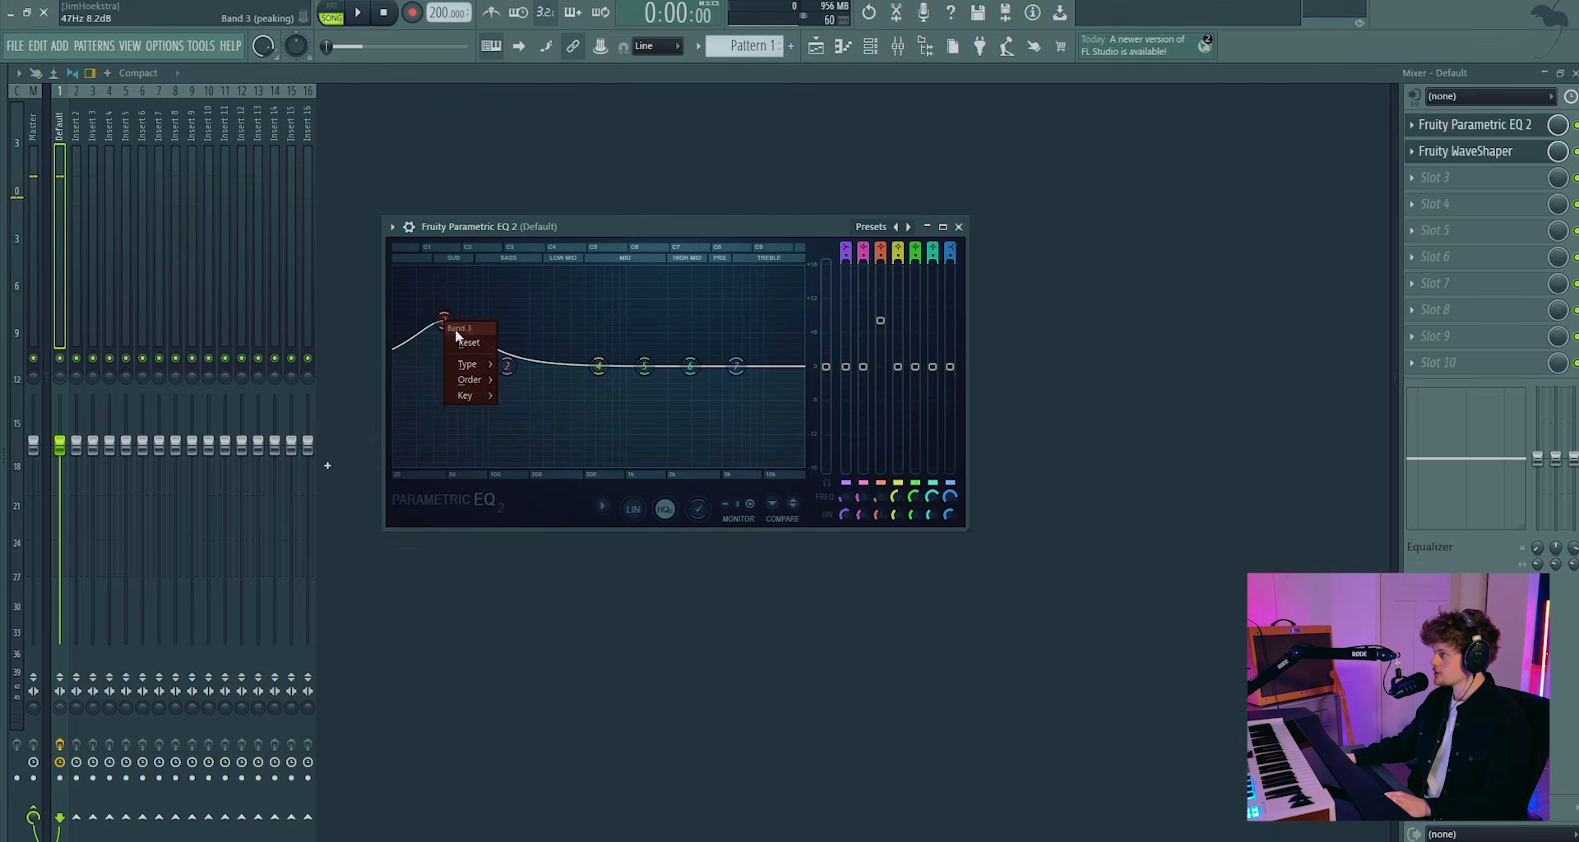
pyautogui.click(467, 342)
# Boost band 2 of the first EQ by about 13.3 dB at 42 Hz while playing the sound
pyautogui.press('space')
pyautogui.moveTo(506, 366); pyautogui.dragTo(443, 296)
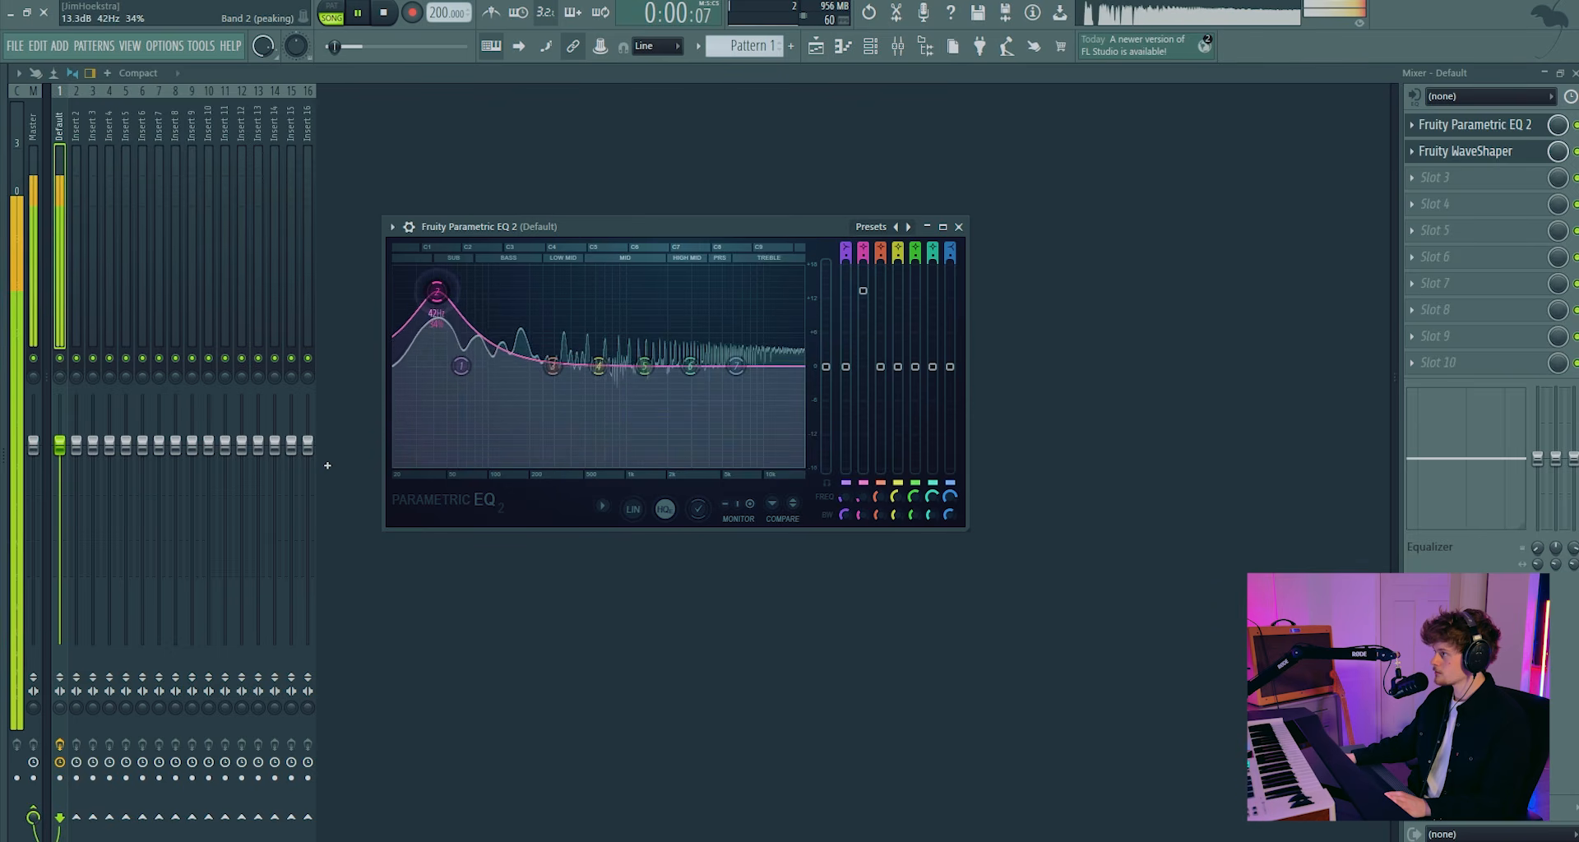
pyautogui.press('space')
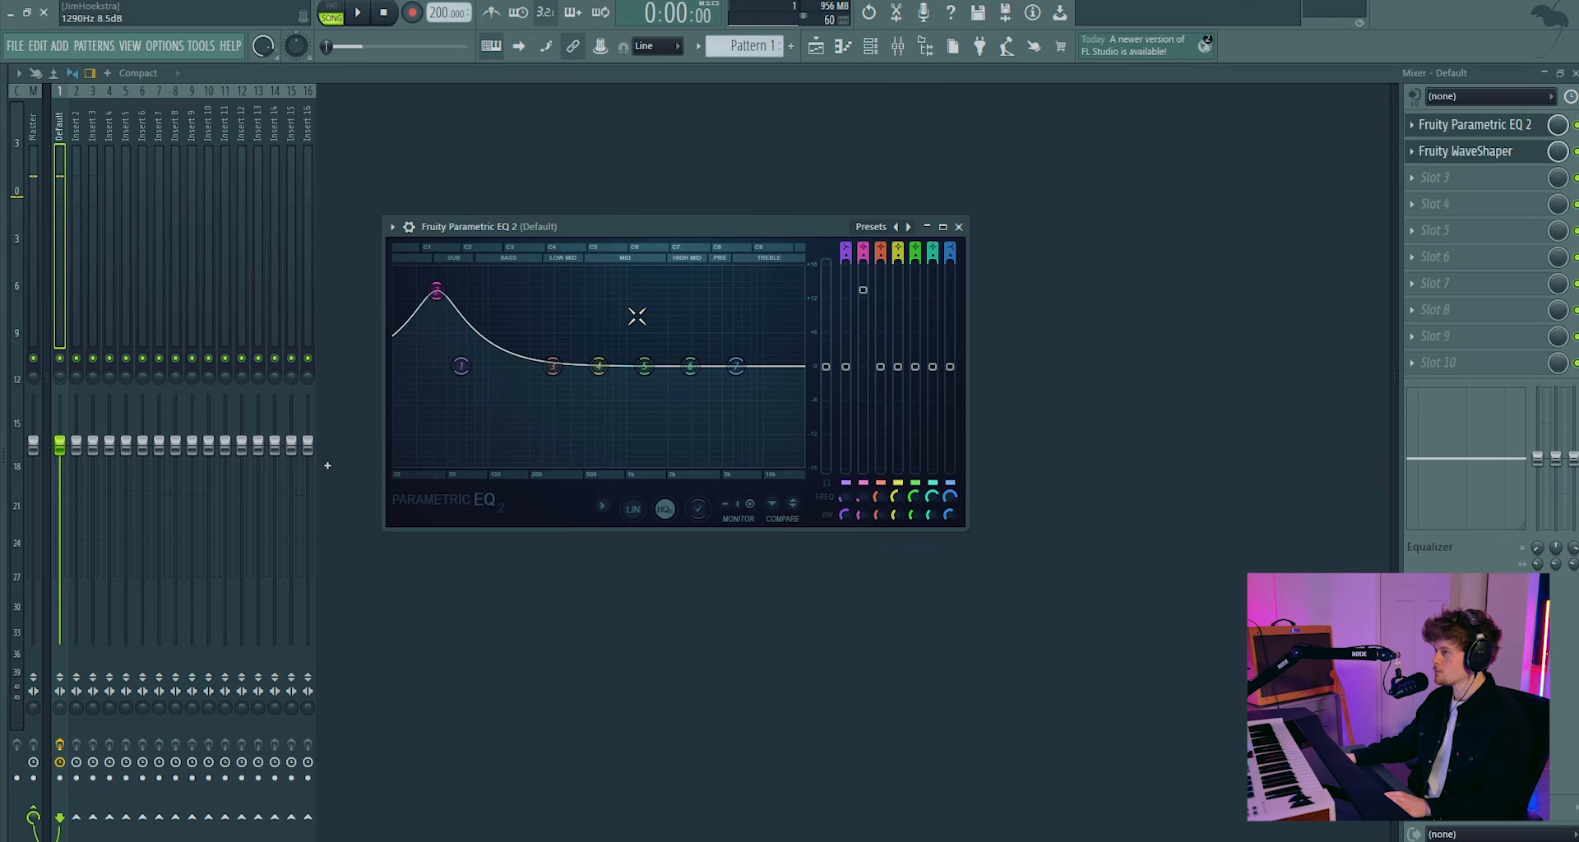
# Boost band 5 of the first EQ around the upper mids and fine-tune it during playback
pyautogui.moveTo(645, 332); pyautogui.dragTo(651, 311)
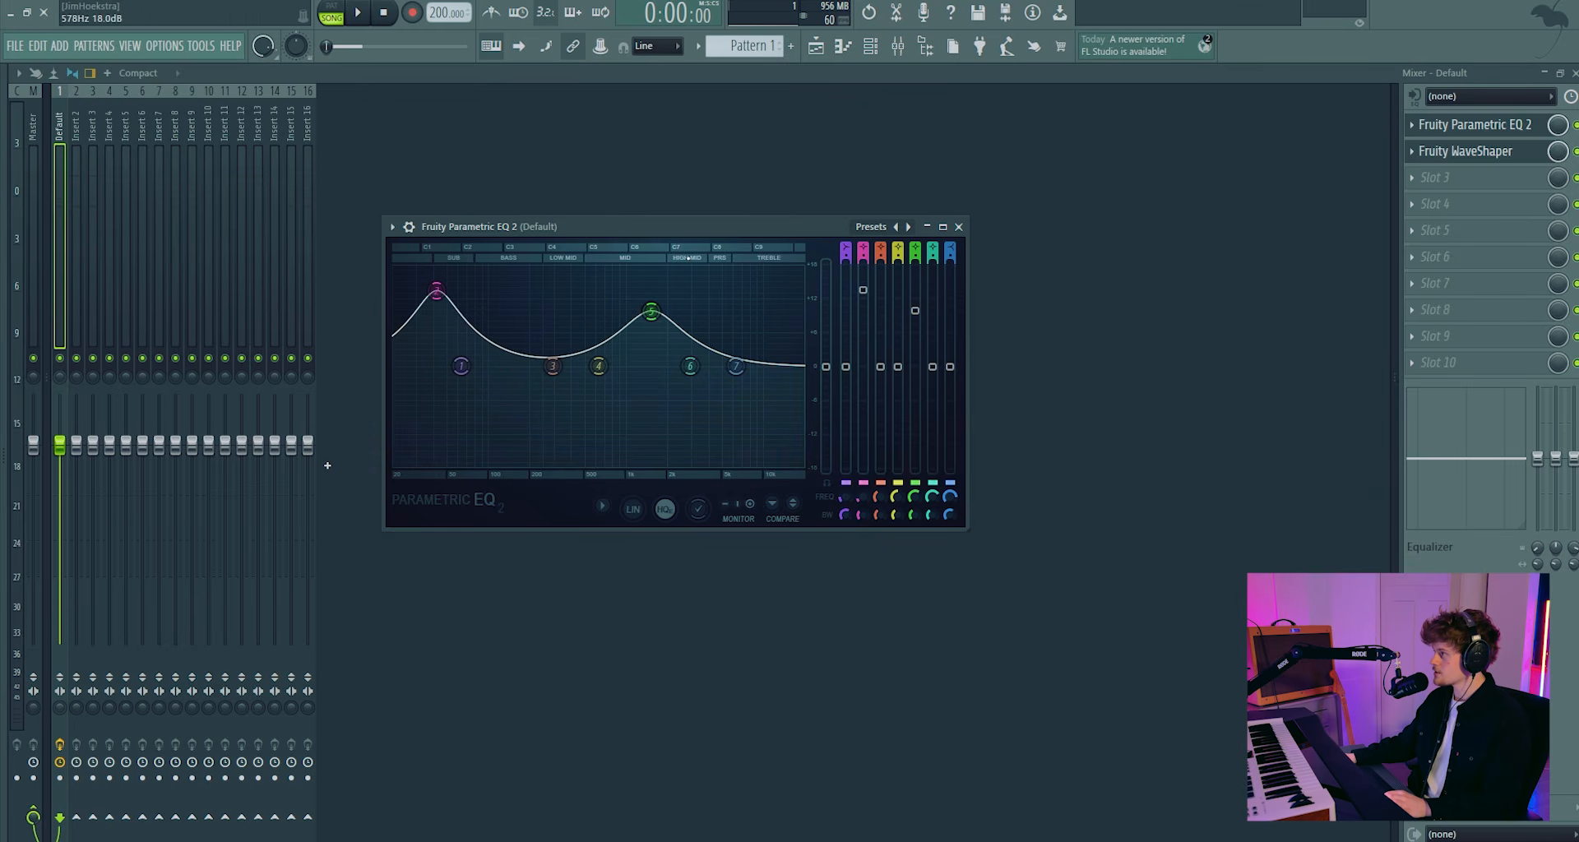
pyautogui.press('space')
pyautogui.moveTo(654, 313)
pyautogui.mouseDown()
pyautogui.moveTo(644, 284)
pyautogui.moveTo(610, 289)
pyautogui.moveTo(663, 303)
pyautogui.mouseUp()
pyautogui.press('space')
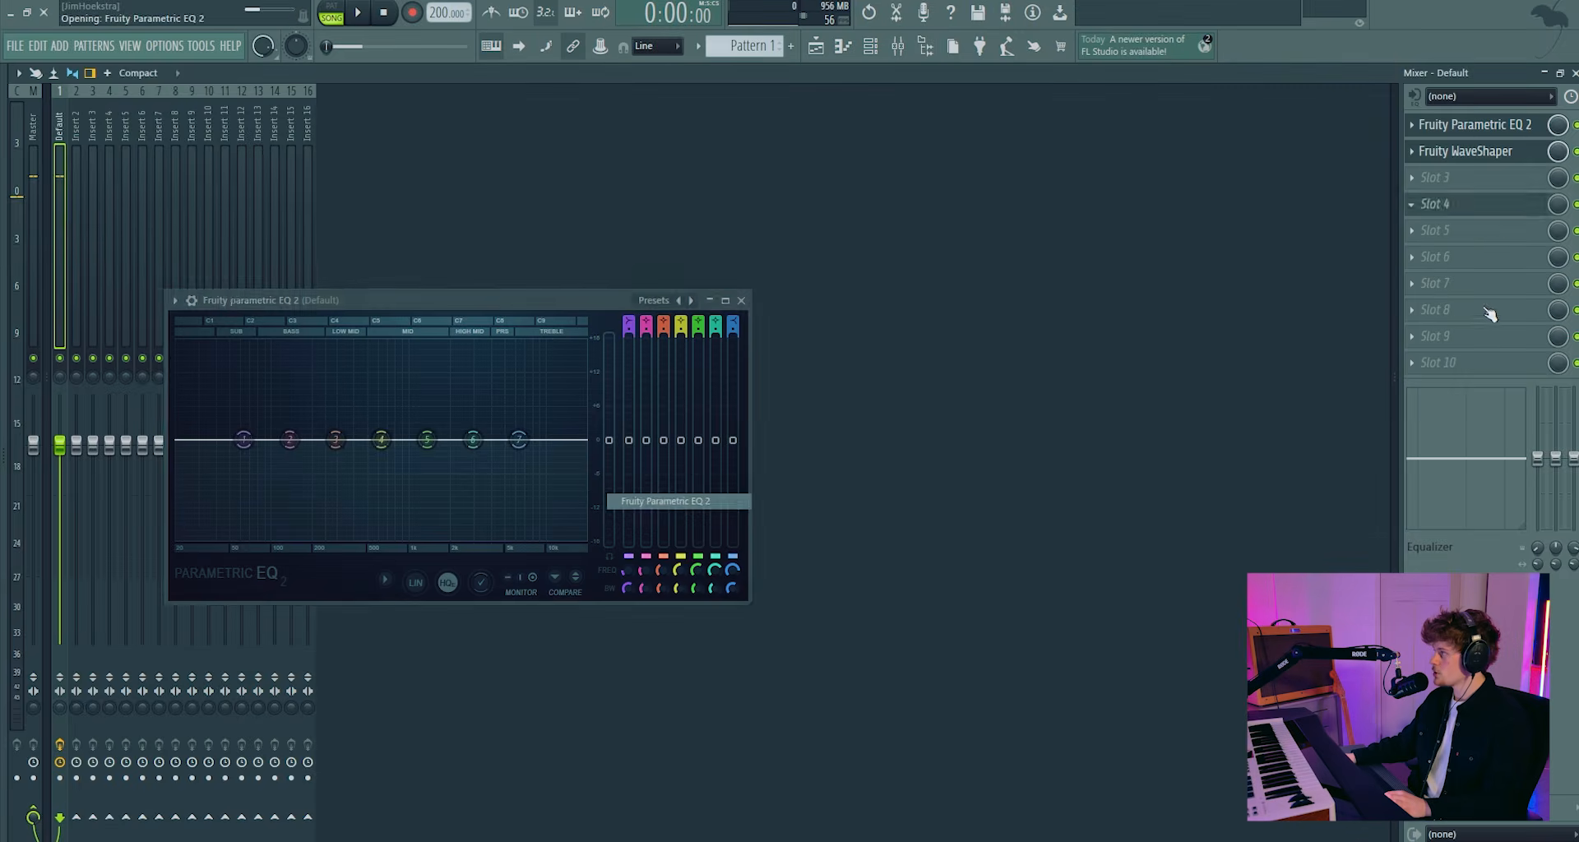
# Load a second Fruity WaveShaper in slot 5 and open the Fruity Parametric EQ 2 in slot 4
pyautogui.click(1477, 223)
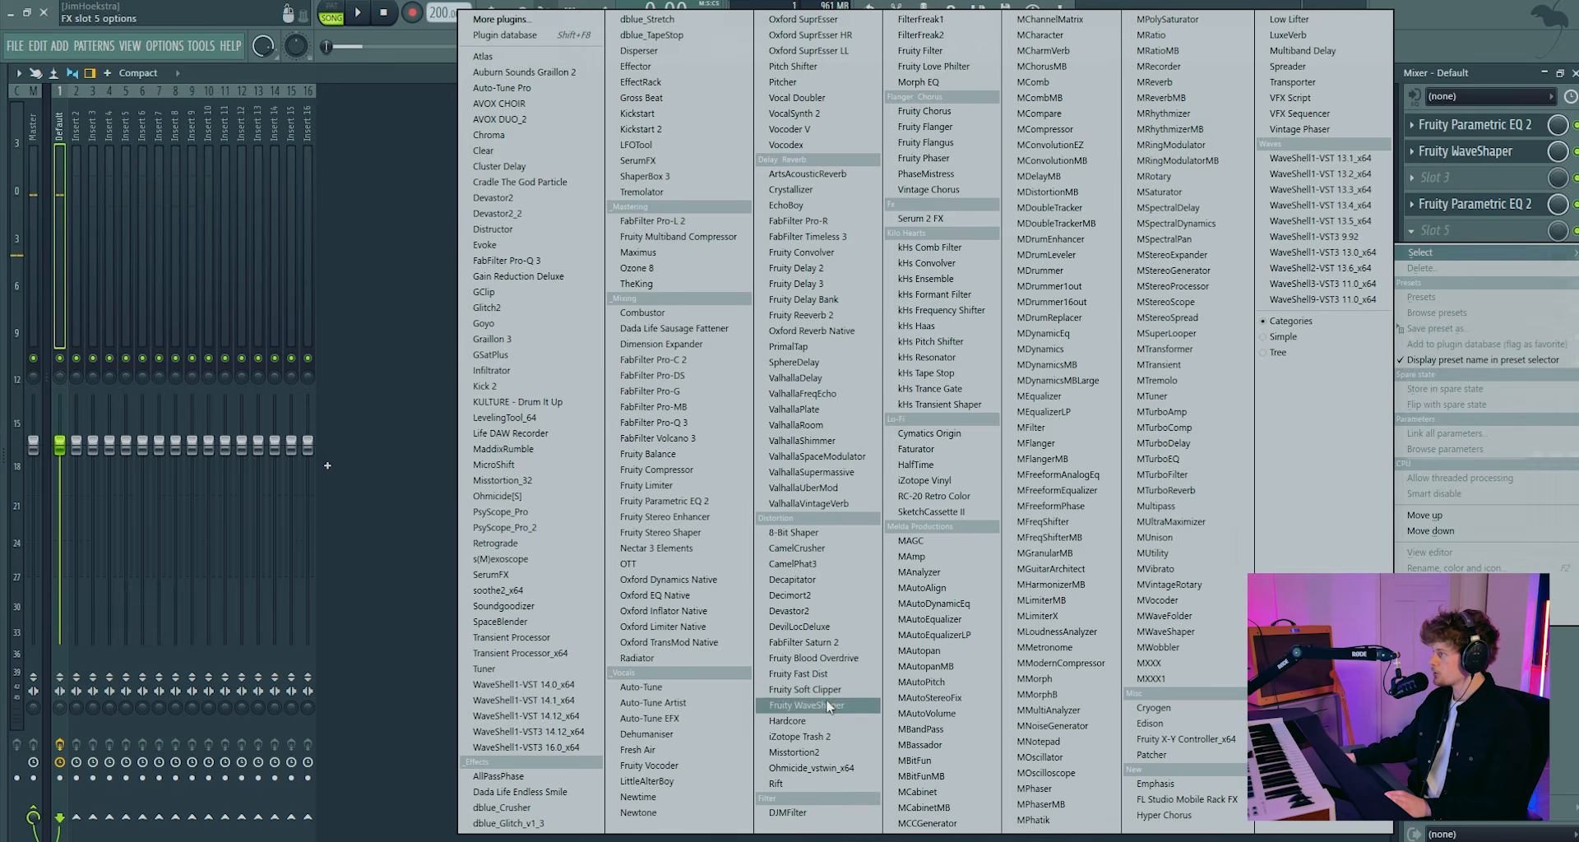
pyautogui.click(829, 705)
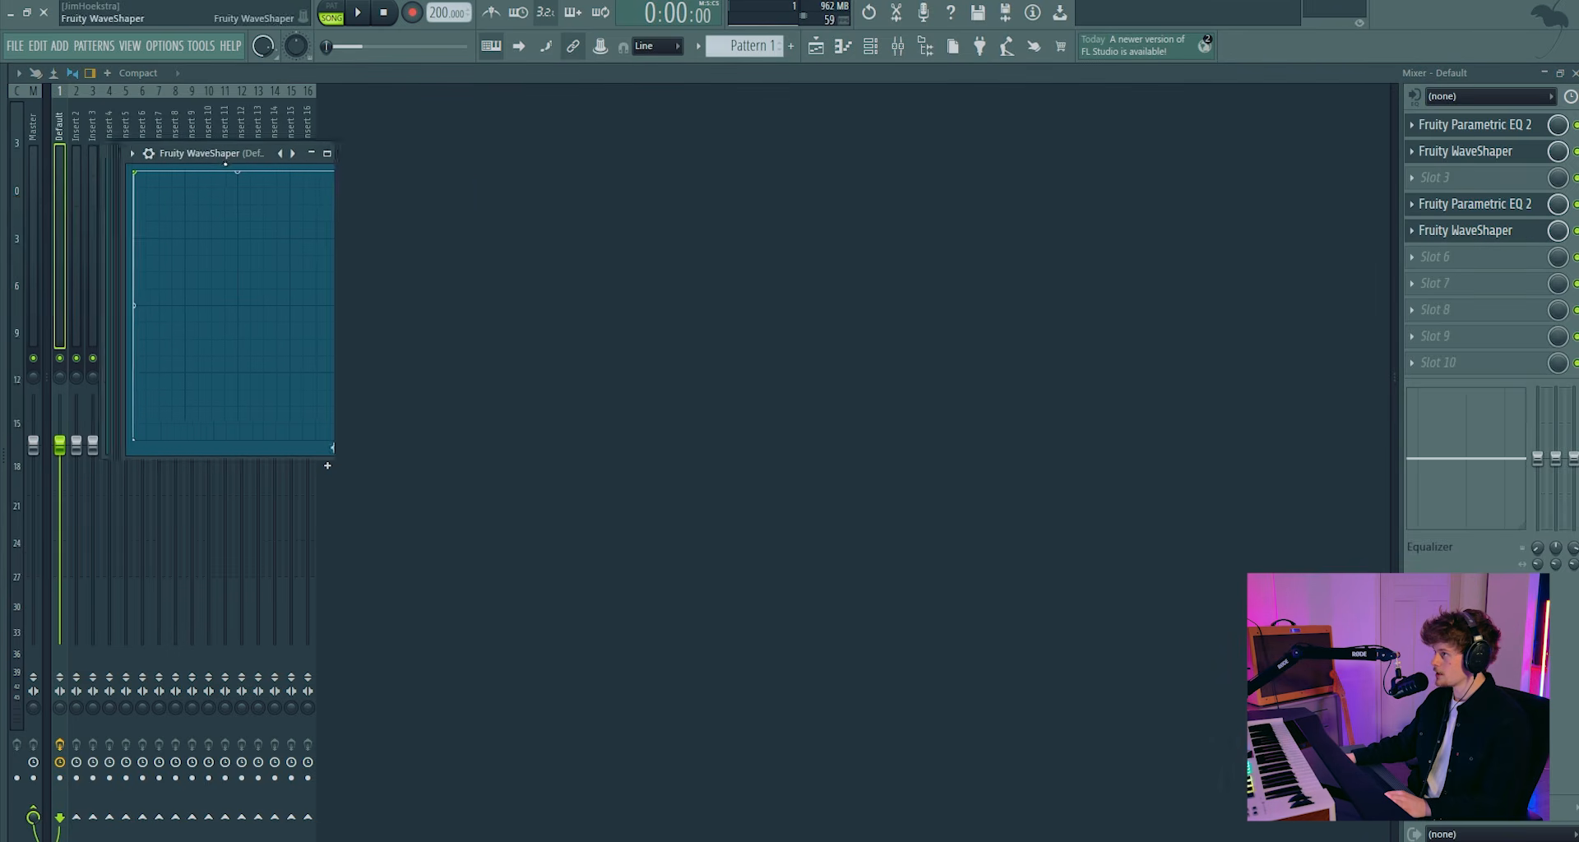
pyautogui.press('space')
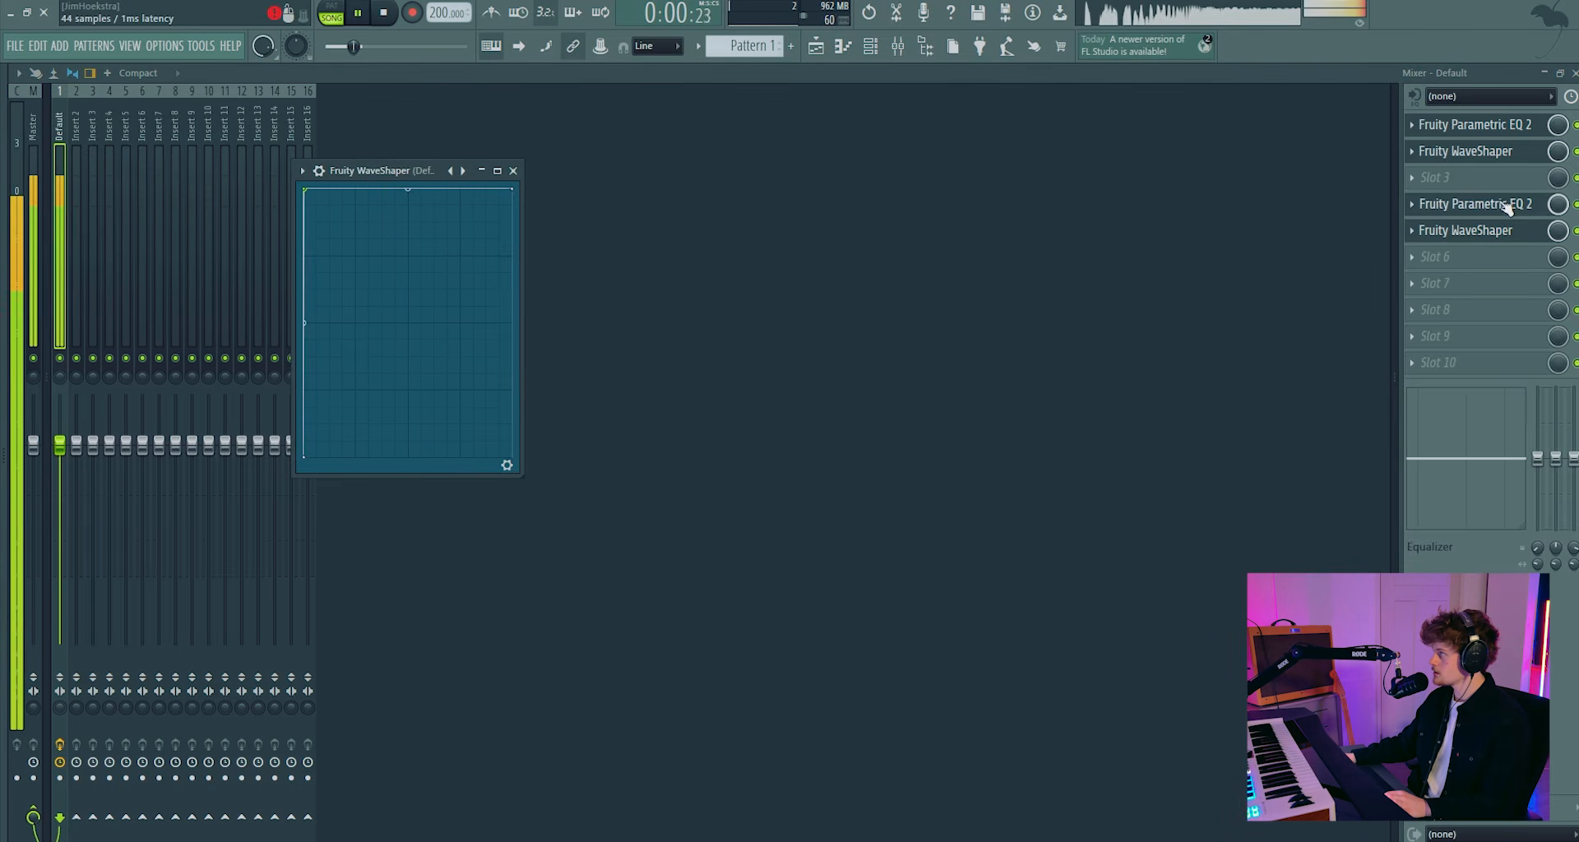
pyautogui.click(1507, 207)
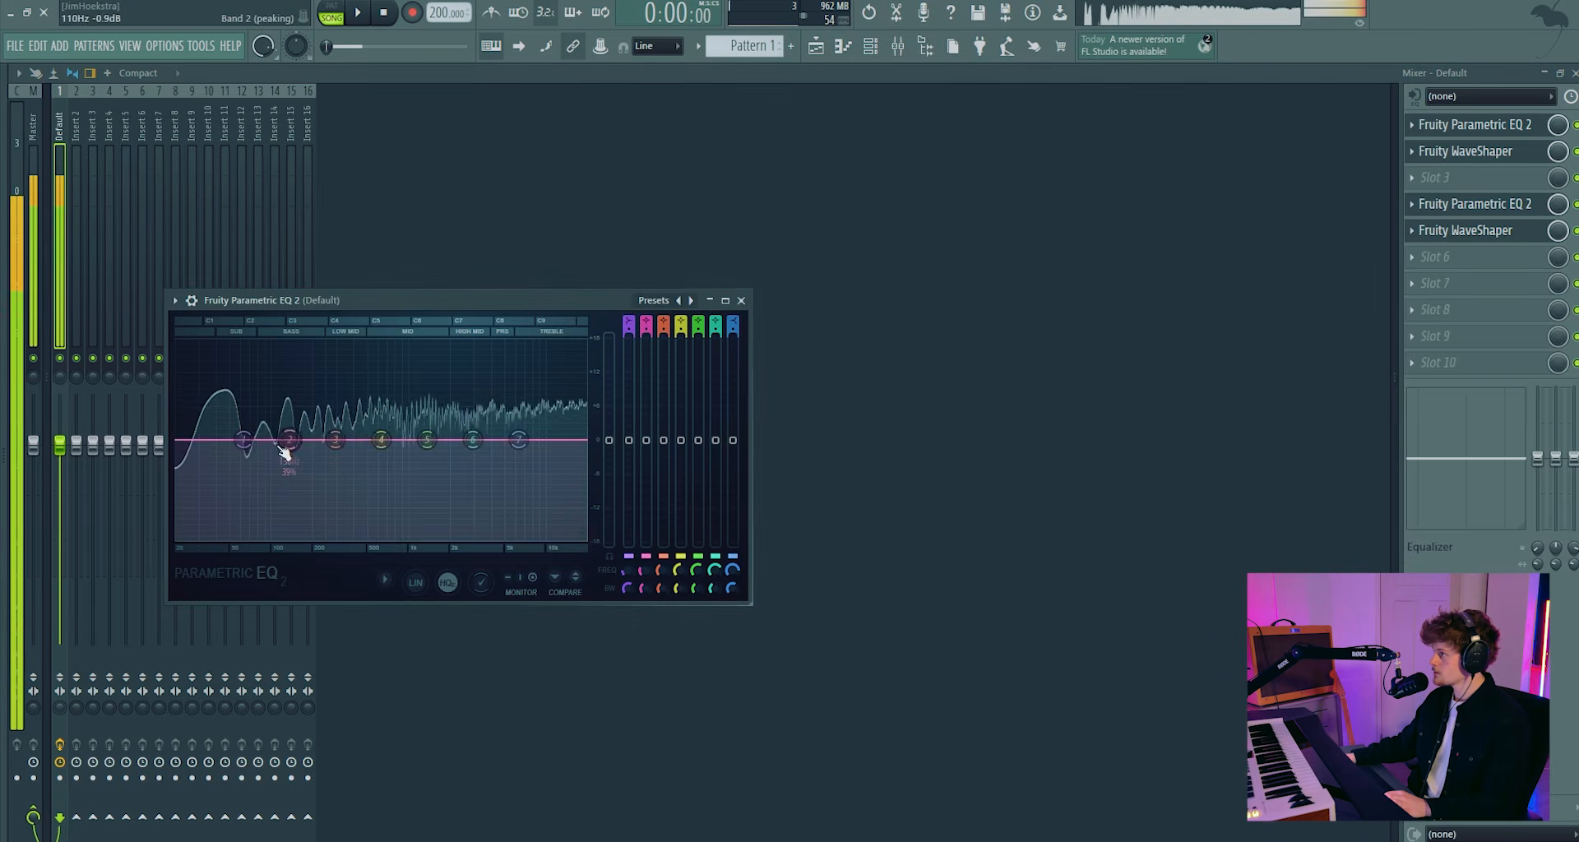
pyautogui.press('space')
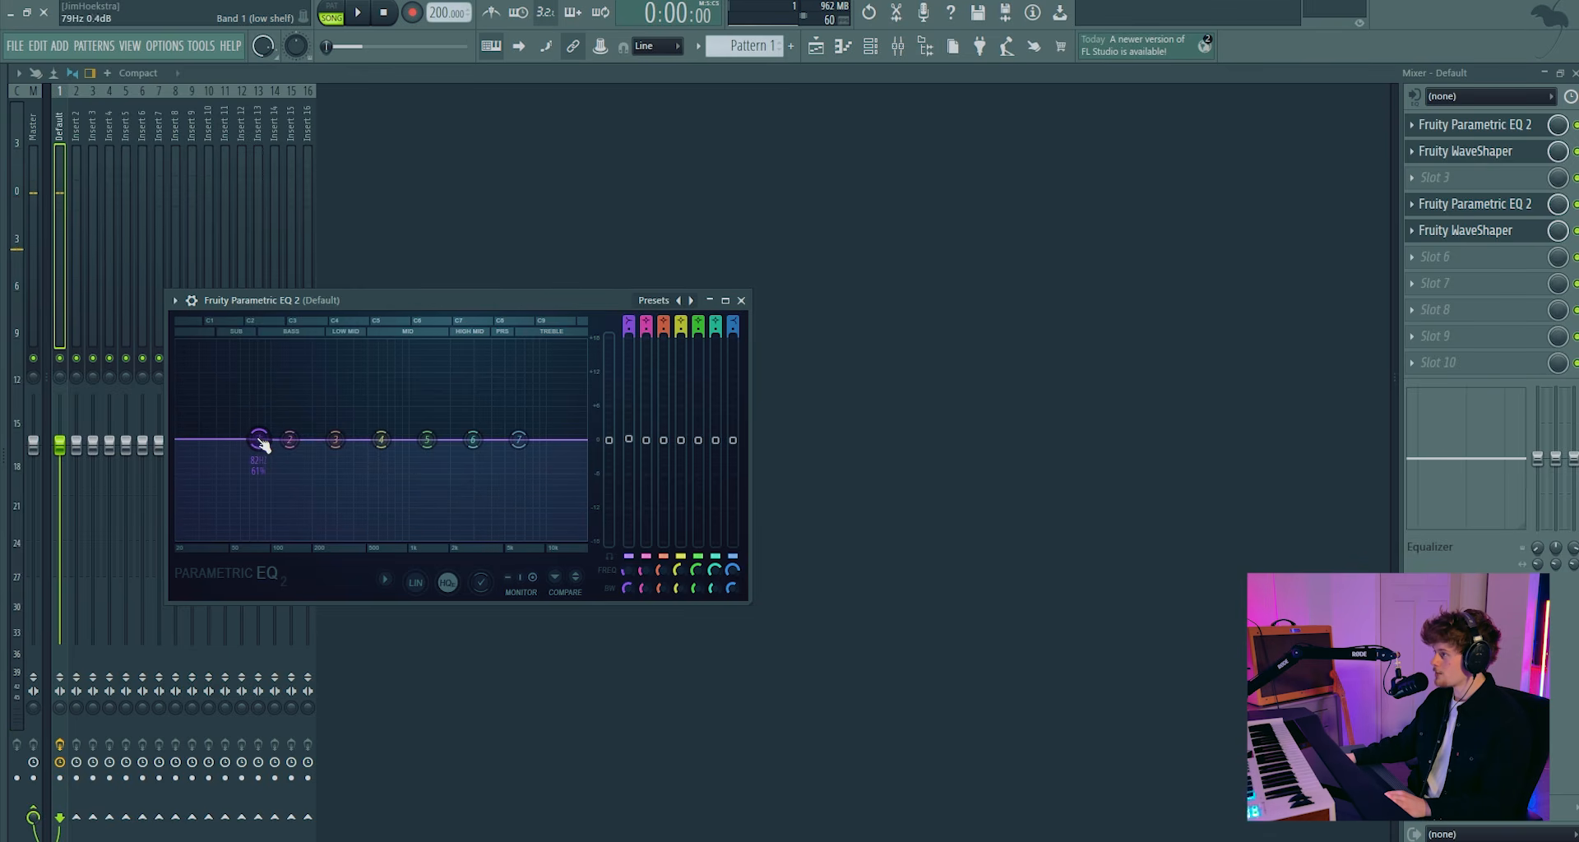
pyautogui.press('space')
pyautogui.moveTo(262, 444)
pyautogui.mouseDown()
pyautogui.moveTo(264, 521)
pyautogui.moveTo(271, 359)
pyautogui.moveTo(280, 536)
pyautogui.moveTo(304, 352)
pyautogui.moveTo(291, 437)
pyautogui.mouseUp()
pyautogui.press('space')
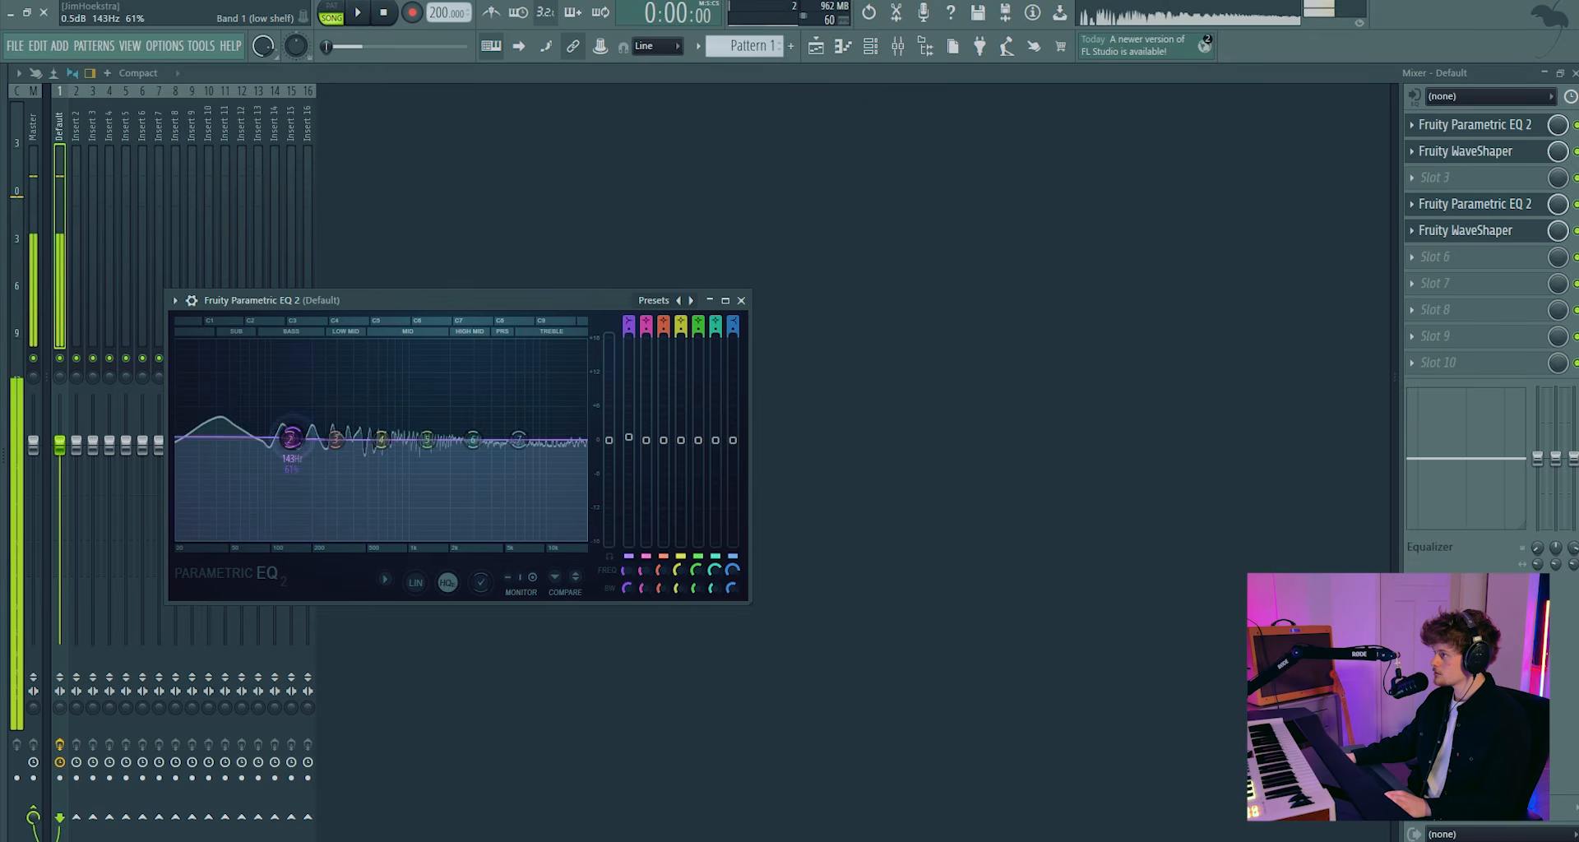
pyautogui.hotkey('ctrl', 'z')
# Create an automation clip for band 1's level that curves up to an early peak and falls in a straight line to the end
pyautogui.rightClick(634, 443)
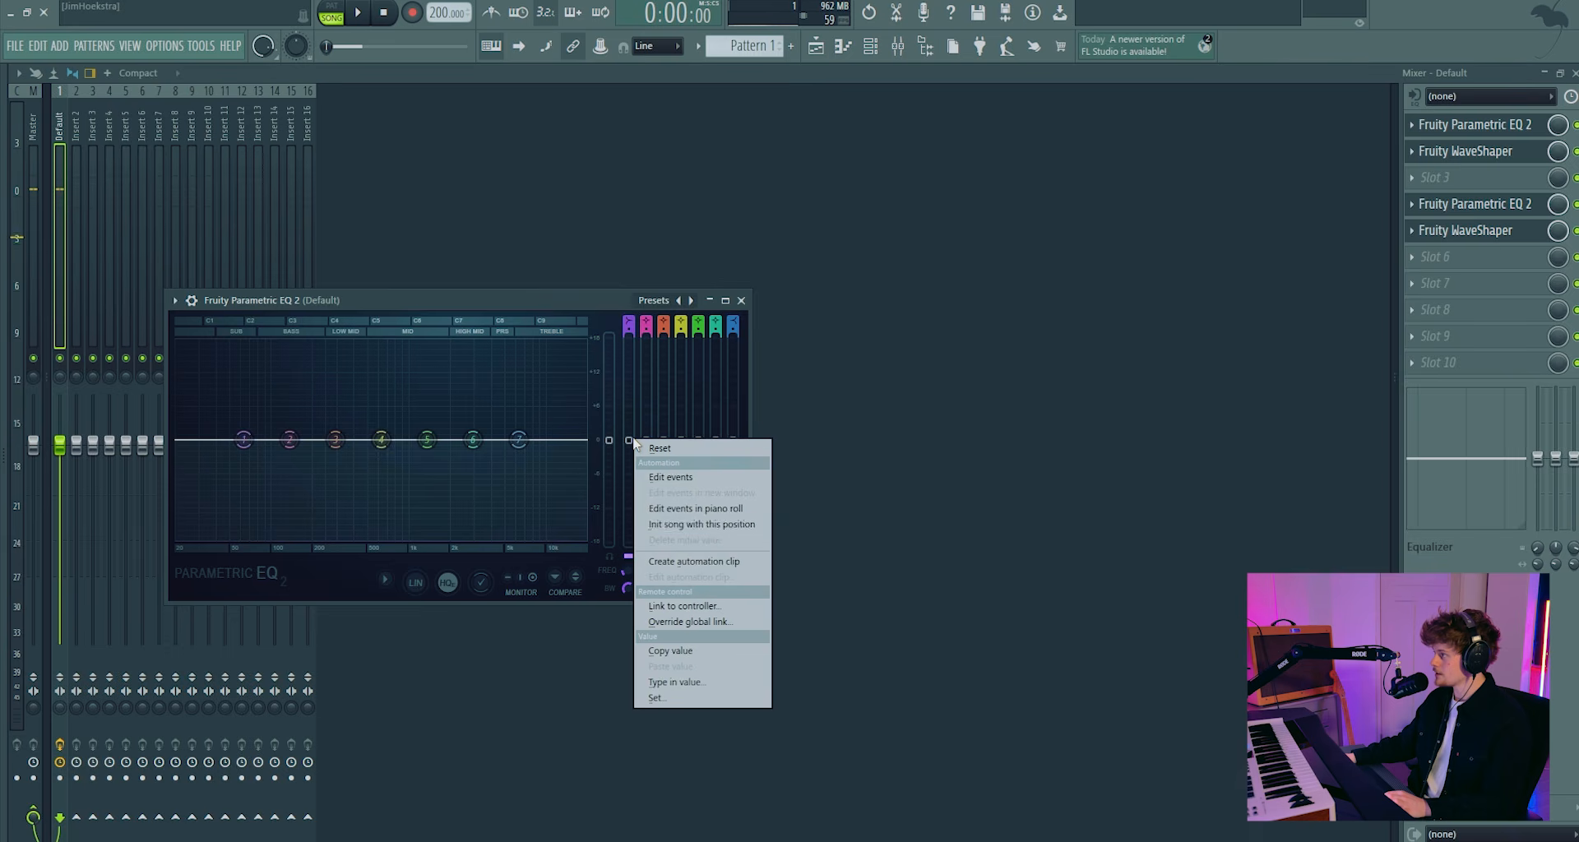
pyautogui.click(728, 562)
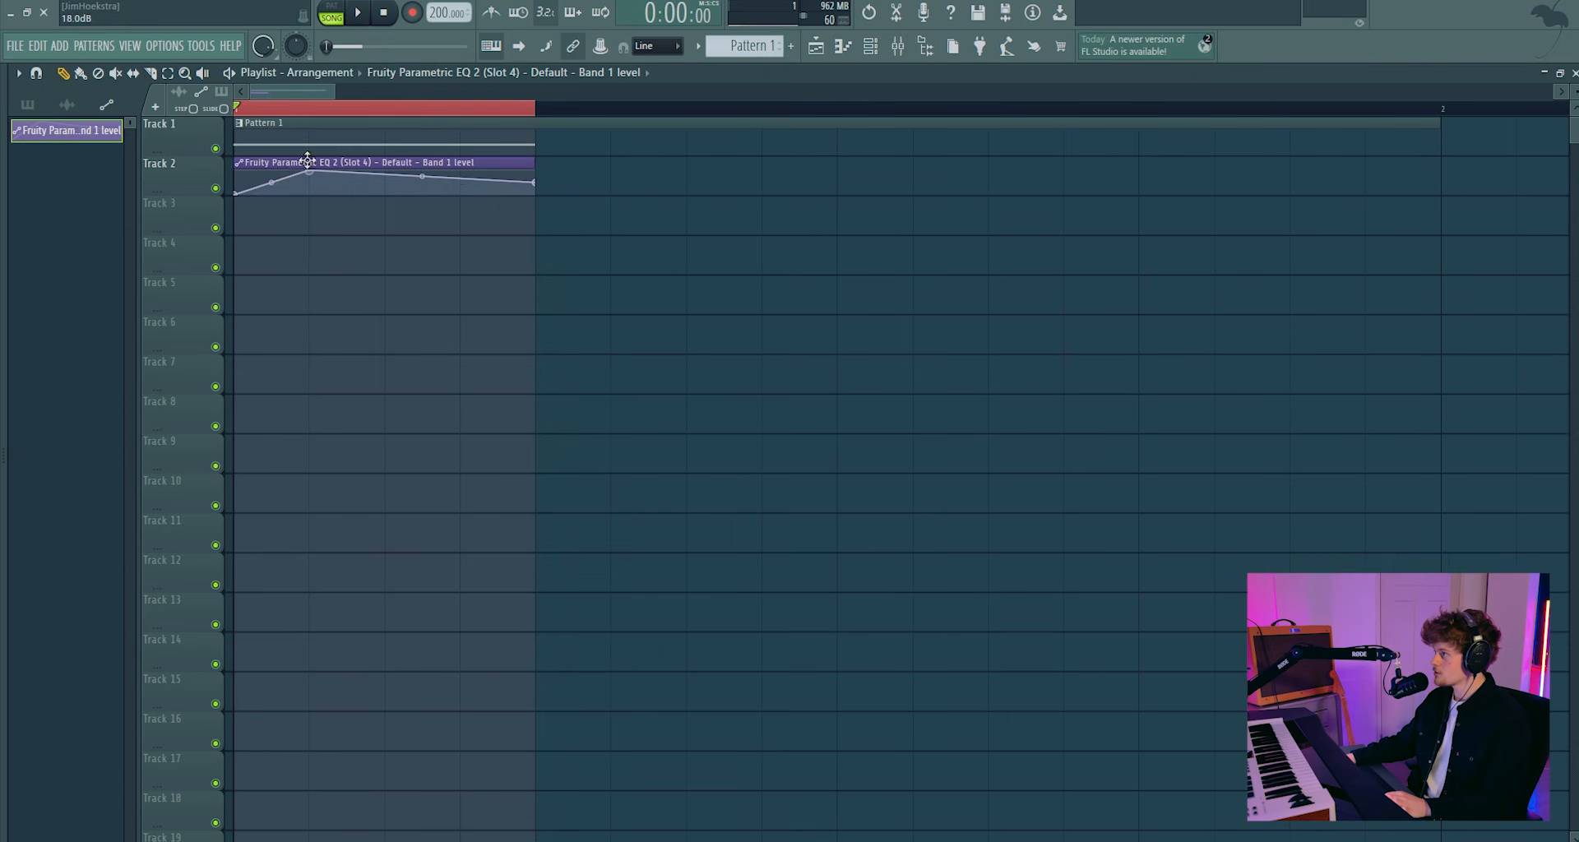
pyautogui.press('space')
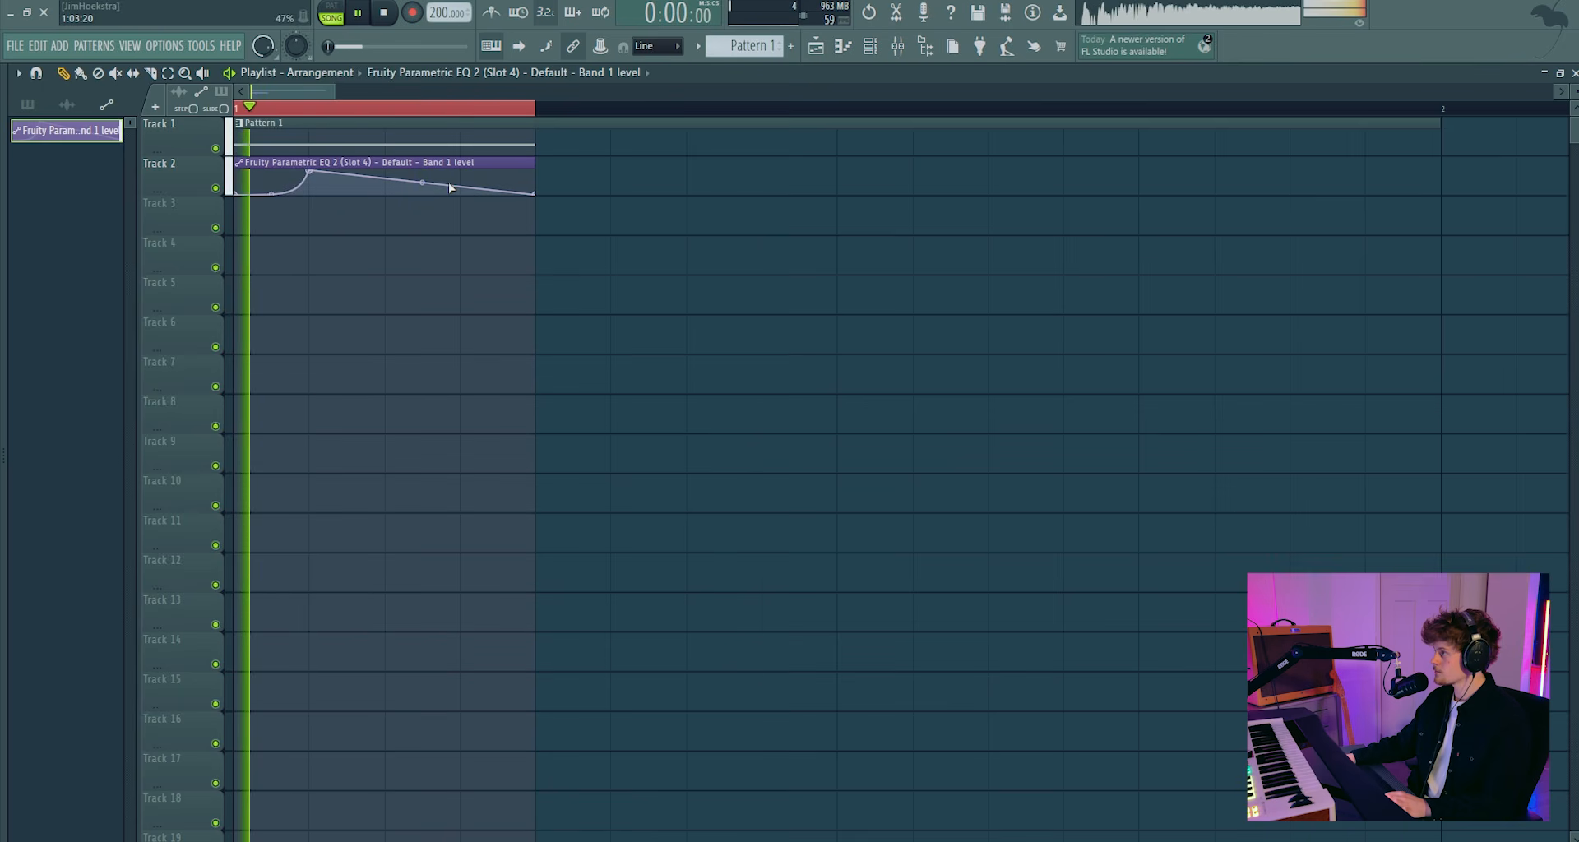
pyautogui.press('space')
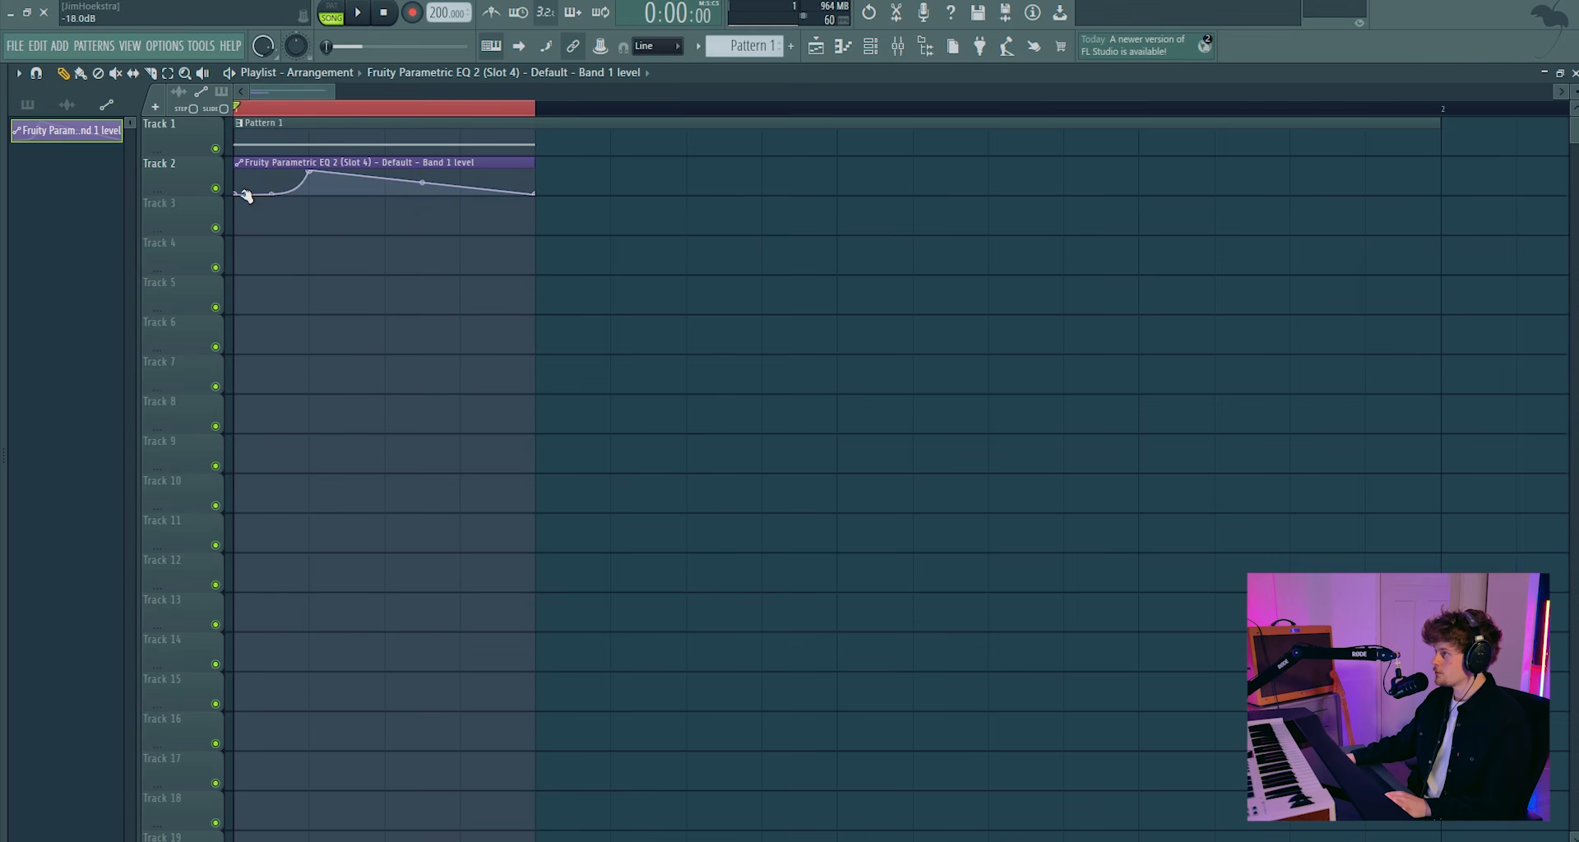
# Limit the band 1 level automation clip's output range to about 55% minimum and 71% maximum
pyautogui.doubleClick(314, 168)
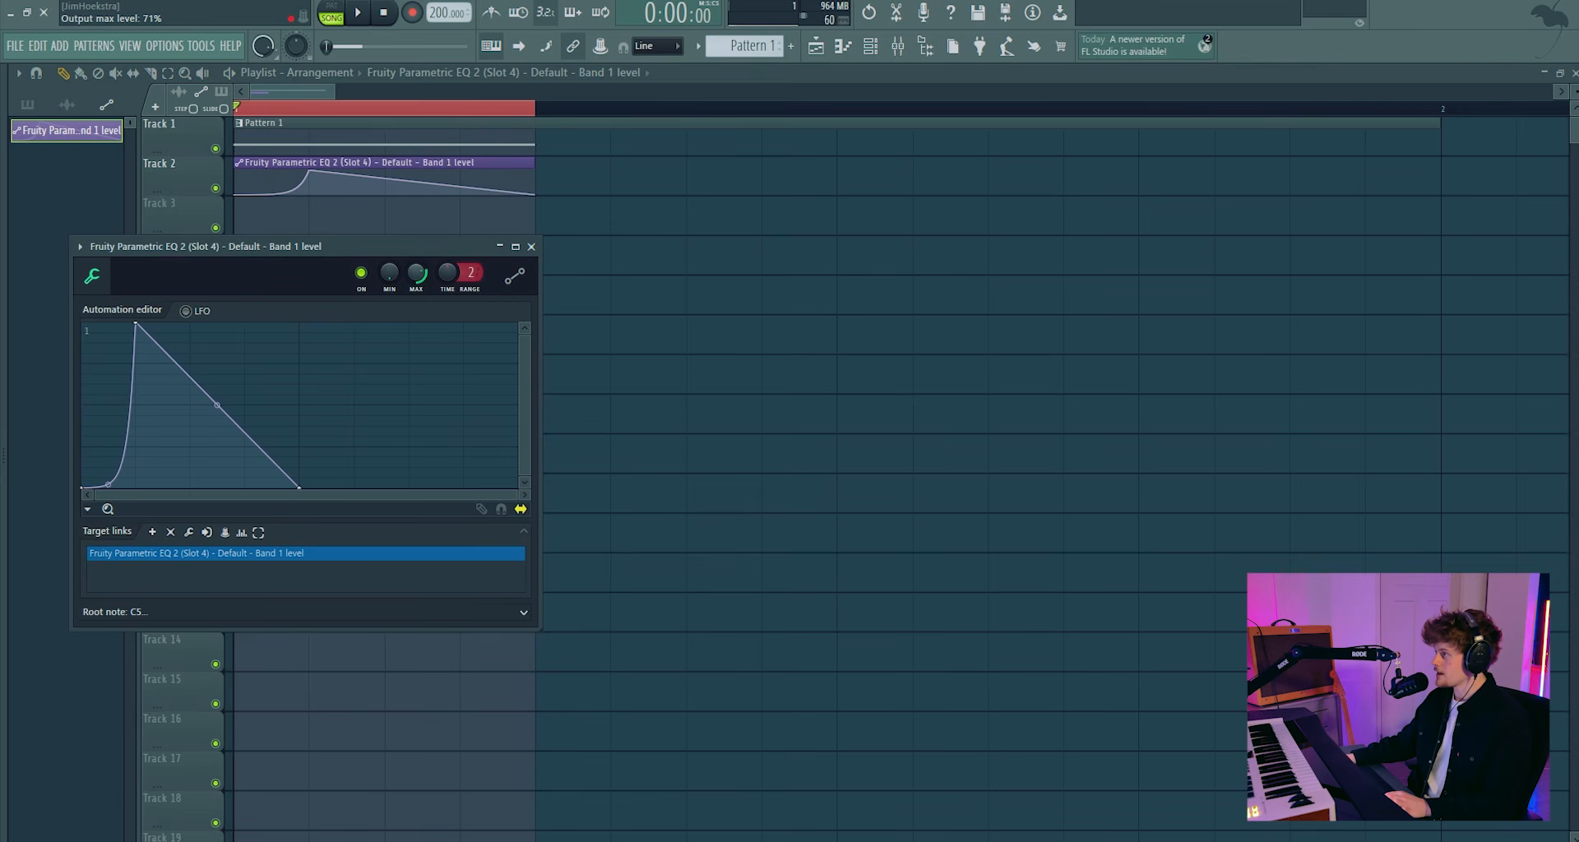
pyautogui.press('space')
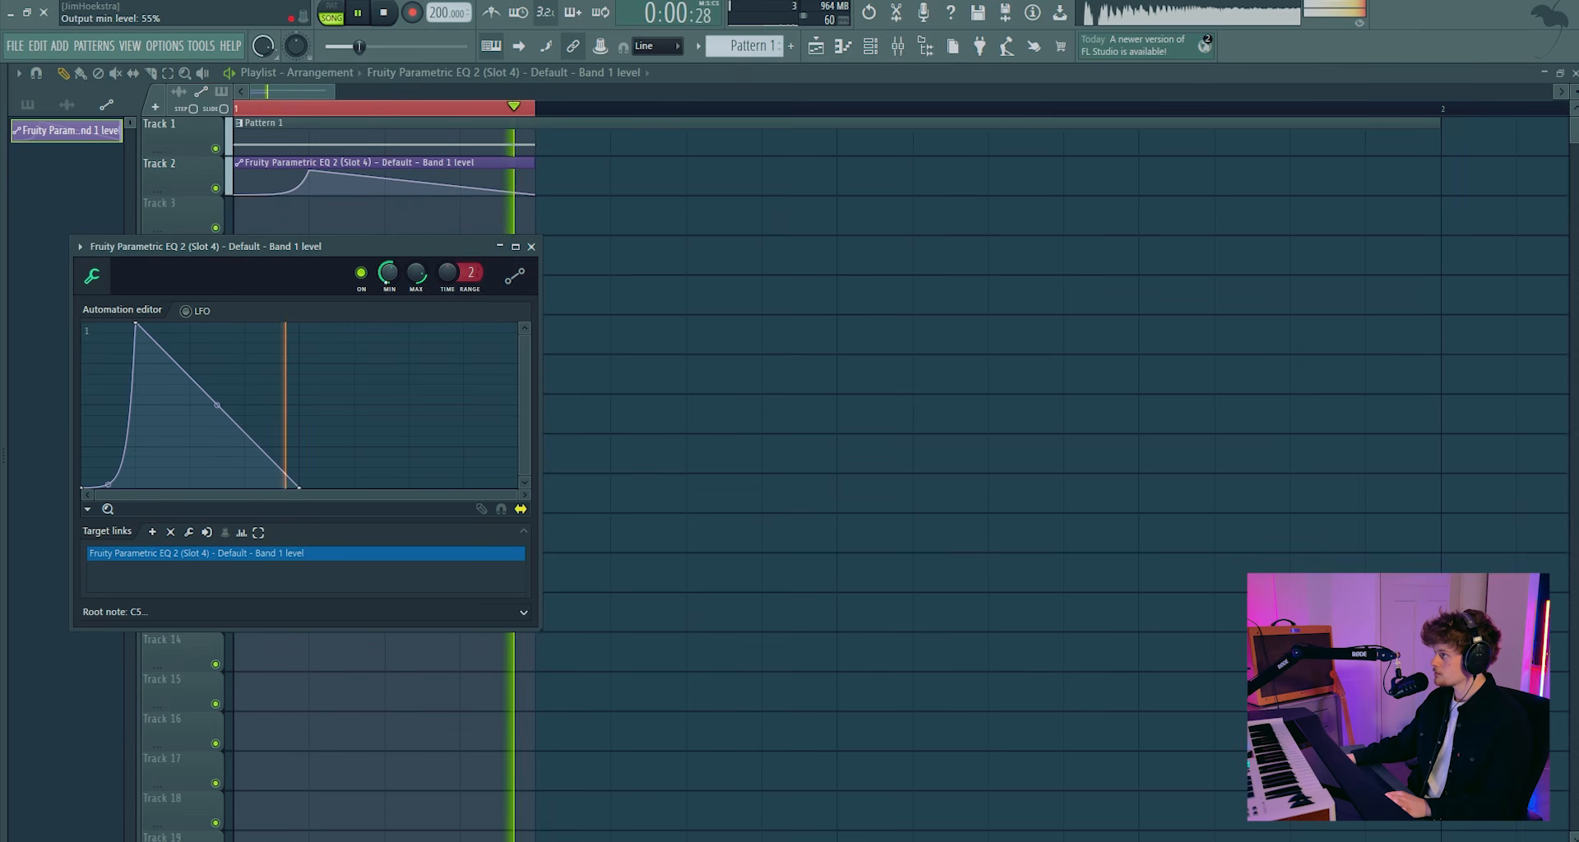
pyautogui.press('space')
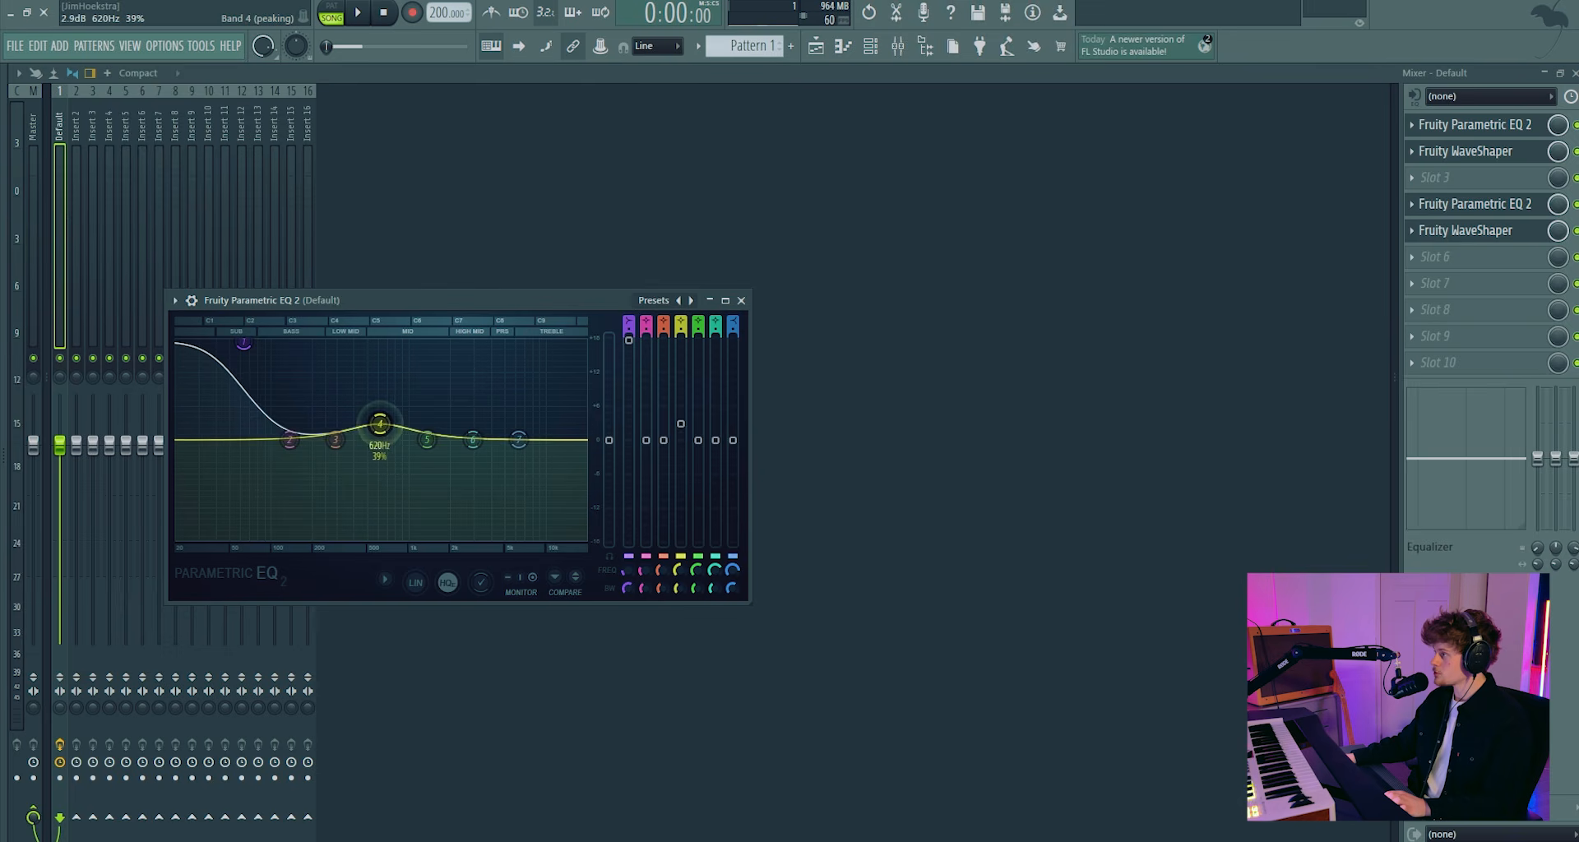
# Shape band 4 of the slot 4 EQ into a narrow boost at 349 Hz while listening to playback
pyautogui.moveTo(379, 425); pyautogui.dragTo(383, 375)
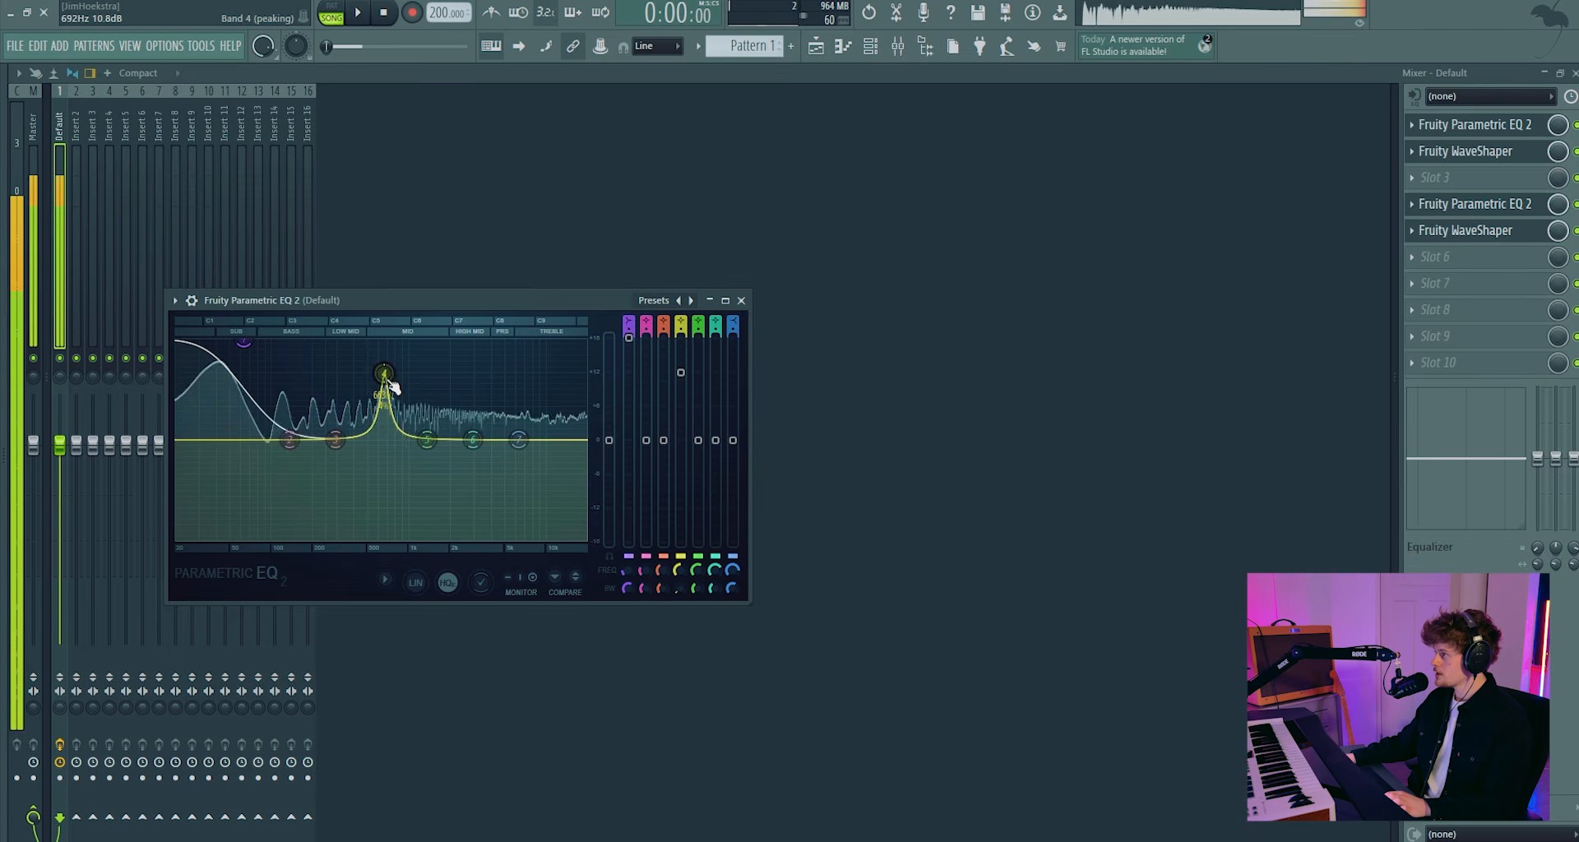
pyautogui.moveTo(385, 375); pyautogui.dragTo(380, 369)
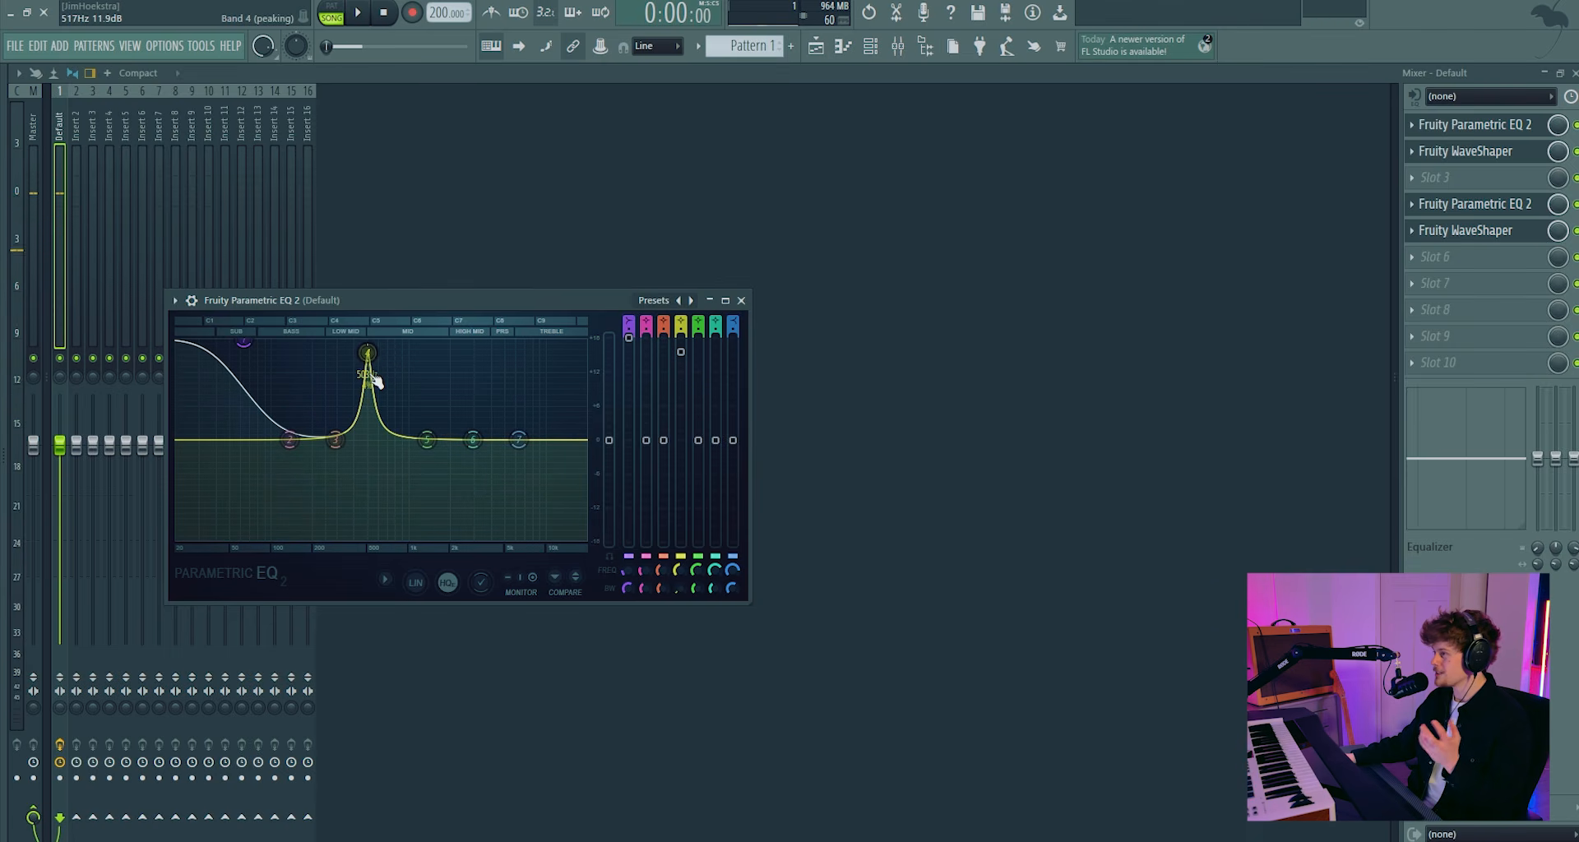
pyautogui.press('space')
pyautogui.moveTo(368, 352); pyautogui.dragTo(346, 363)
pyautogui.press('space')
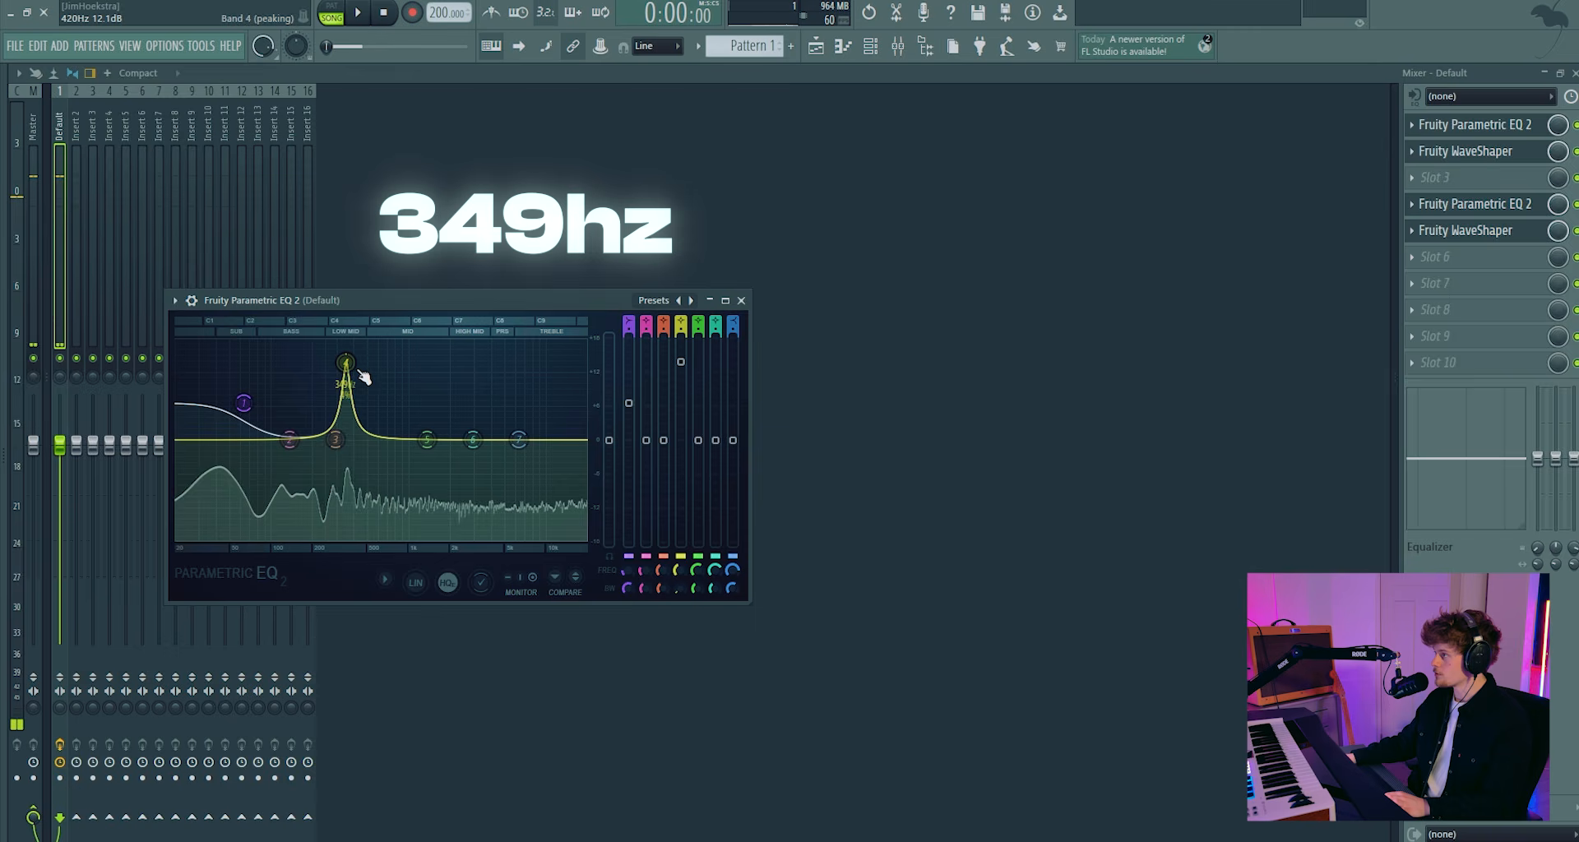
# Move the second Fruity WaveShaper down to slot 6 and load another Fruity Parametric EQ 2 in slot 5
pyautogui.scroll(-1, 1461, 233)
pyautogui.click(1462, 234)
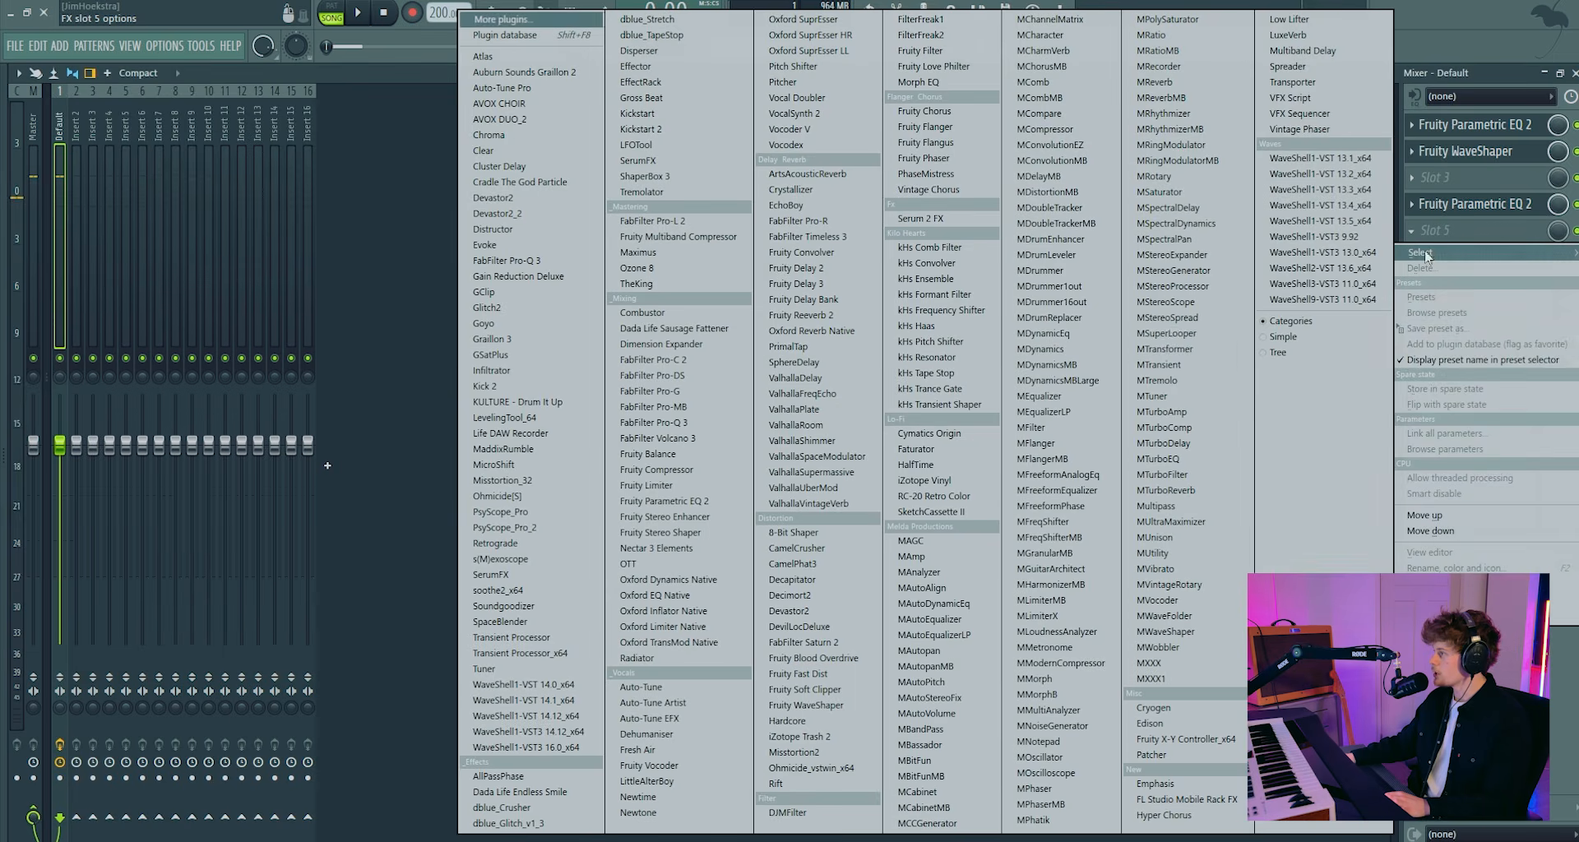
pyautogui.click(663, 502)
pyautogui.moveTo(246, 165); pyautogui.dragTo(583, 165)
# Boost band 4 of the slot 5 EQ by about 7.7 dB at 352 Hz with a 9% bandwidth
pyautogui.press('space')
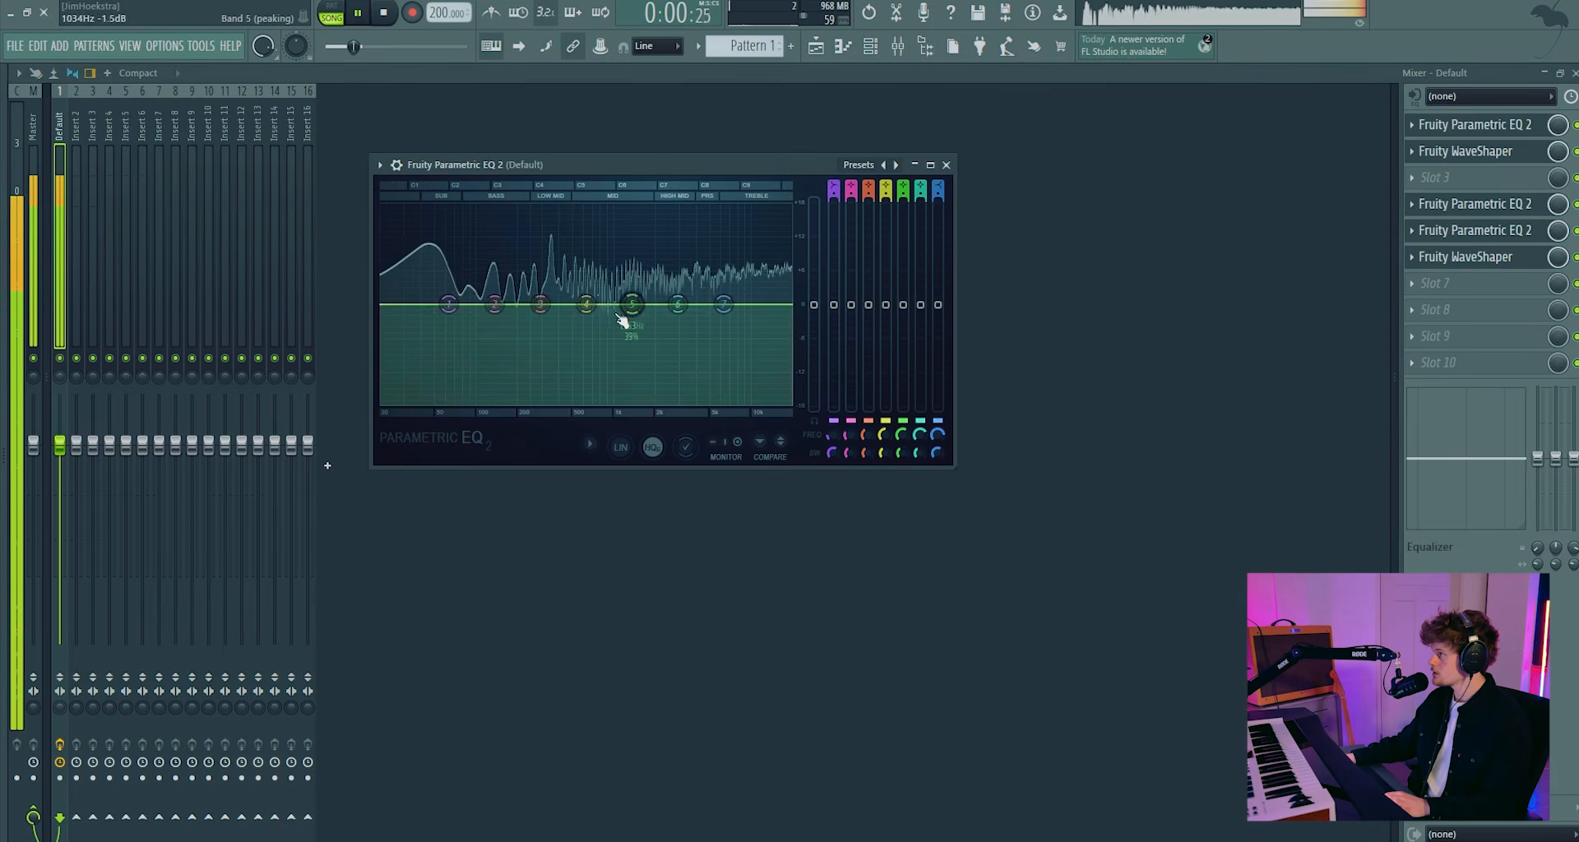
pyautogui.press('space')
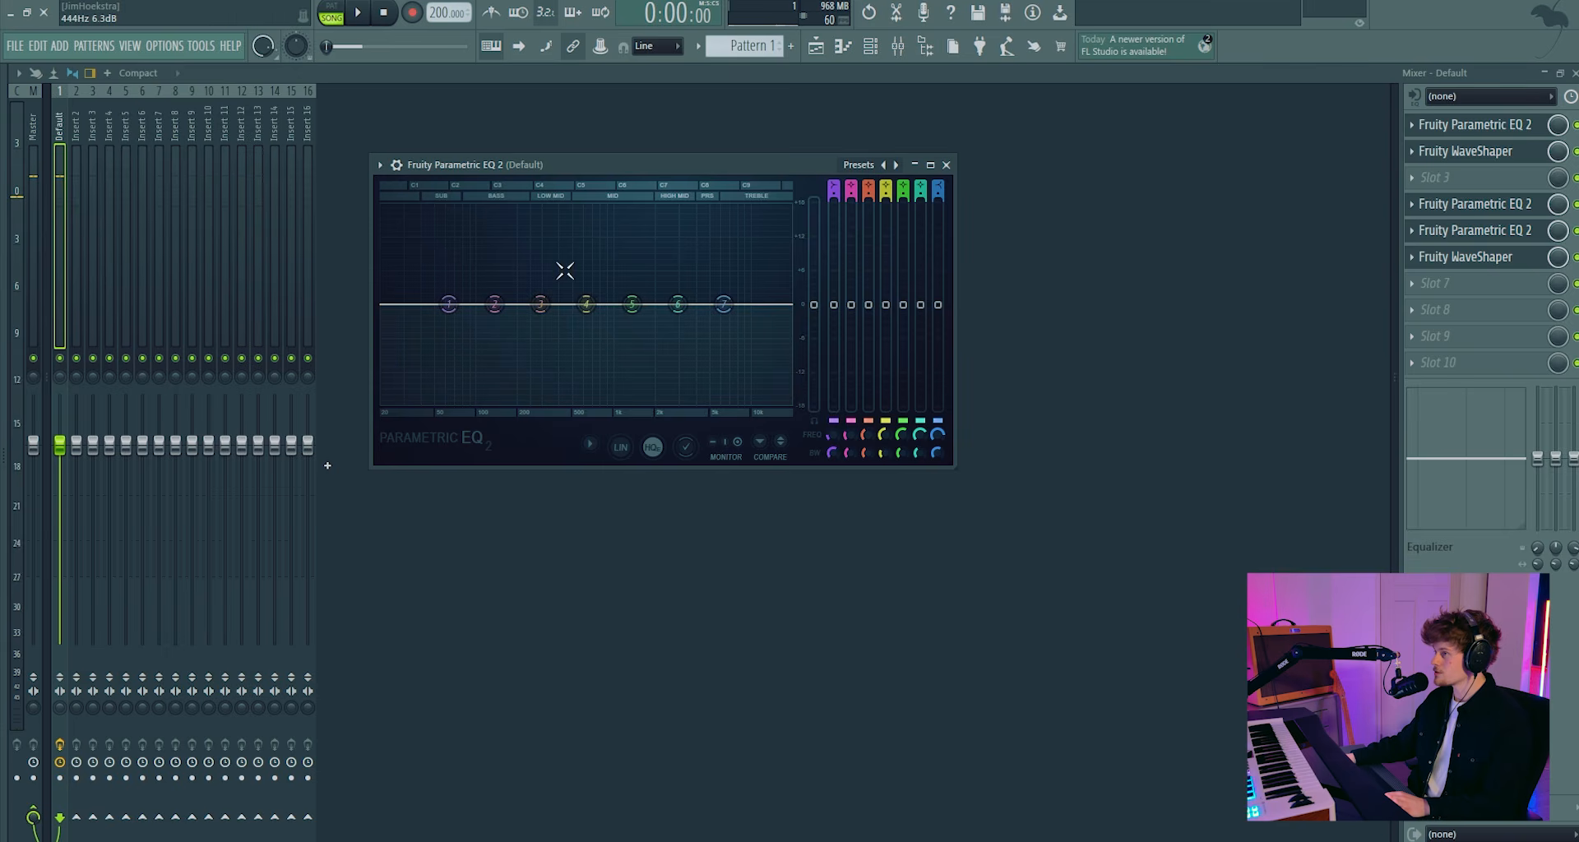
pyautogui.moveTo(585, 304); pyautogui.dragTo(551, 261)
pyautogui.press('space')
pyautogui.scroll(-5, 548, 255)
pyautogui.press('space')
# Return band 4 of the slot 5 EQ to 0 dB and create an automation clip for its level
pyautogui.rightClick(892, 261)
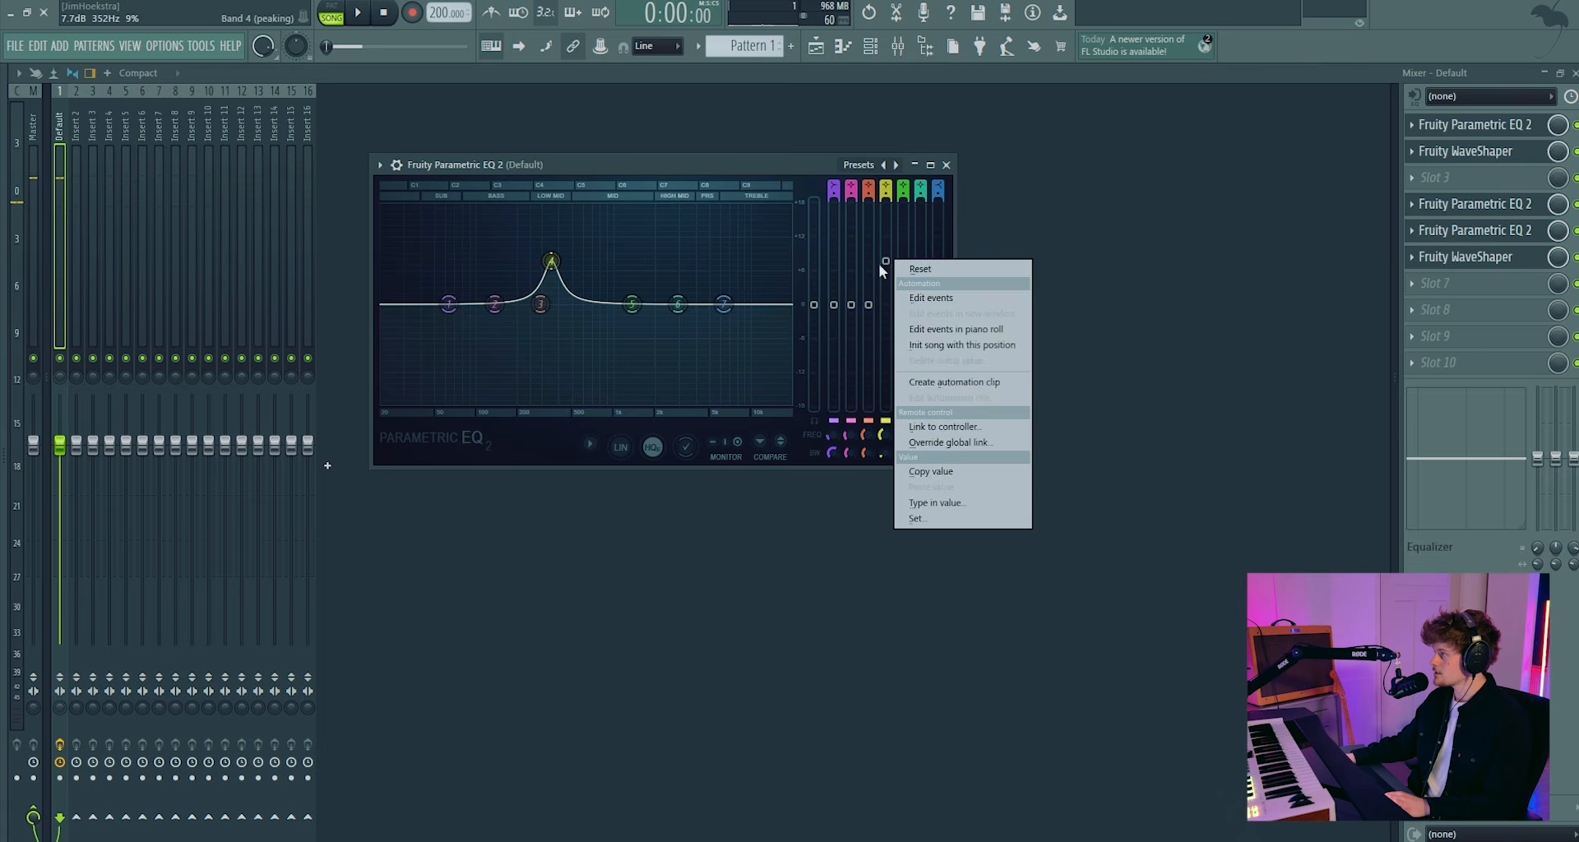
pyautogui.click(881, 263)
pyautogui.moveTo(886, 262); pyautogui.dragTo(886, 271)
pyautogui.rightClick(886, 304)
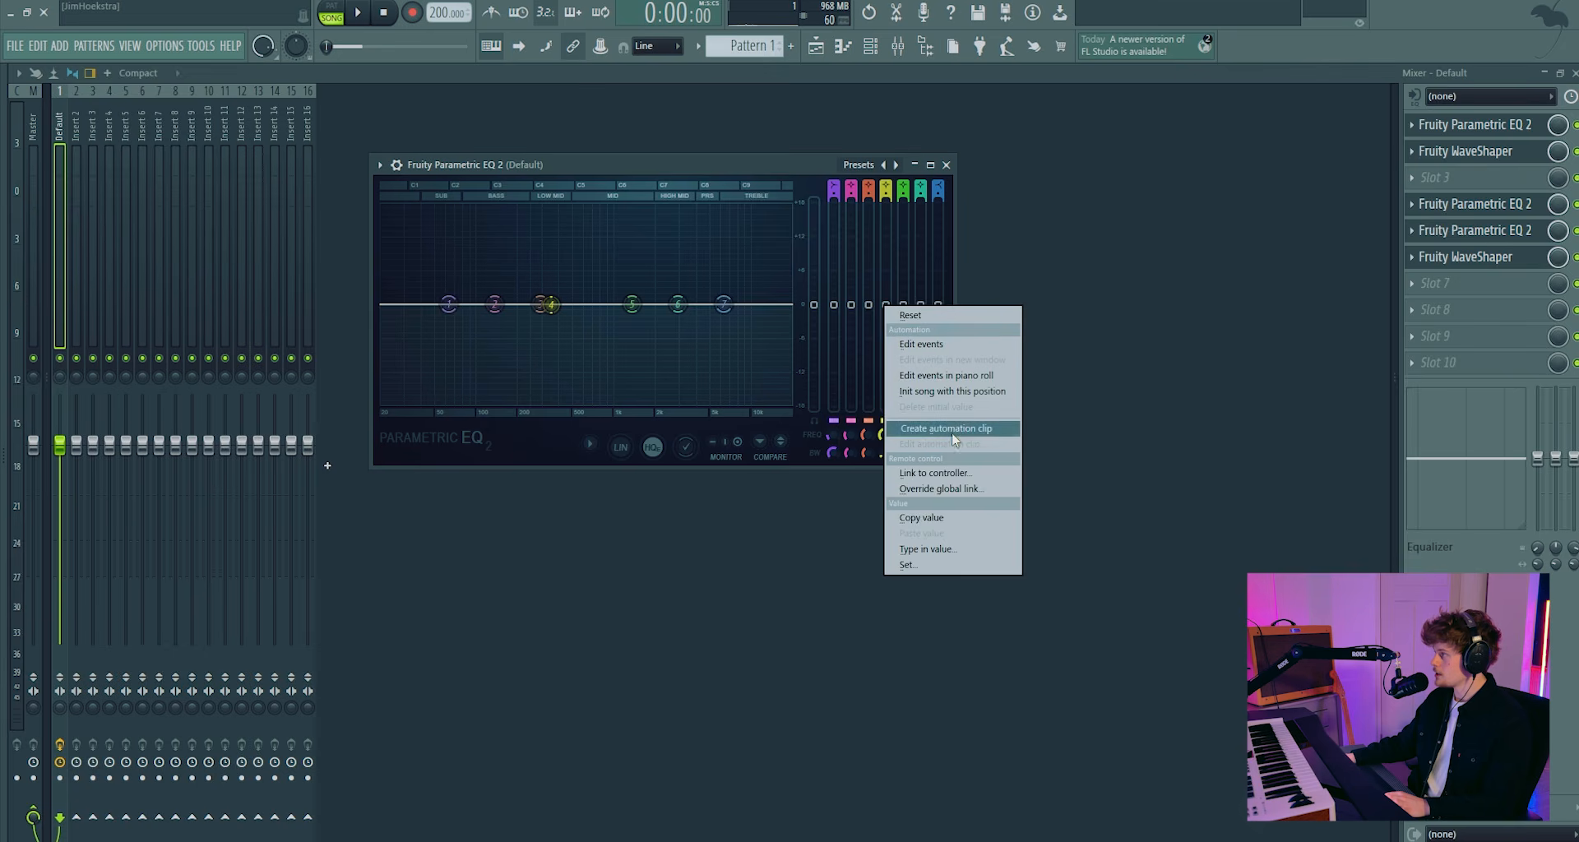
pyautogui.click(954, 438)
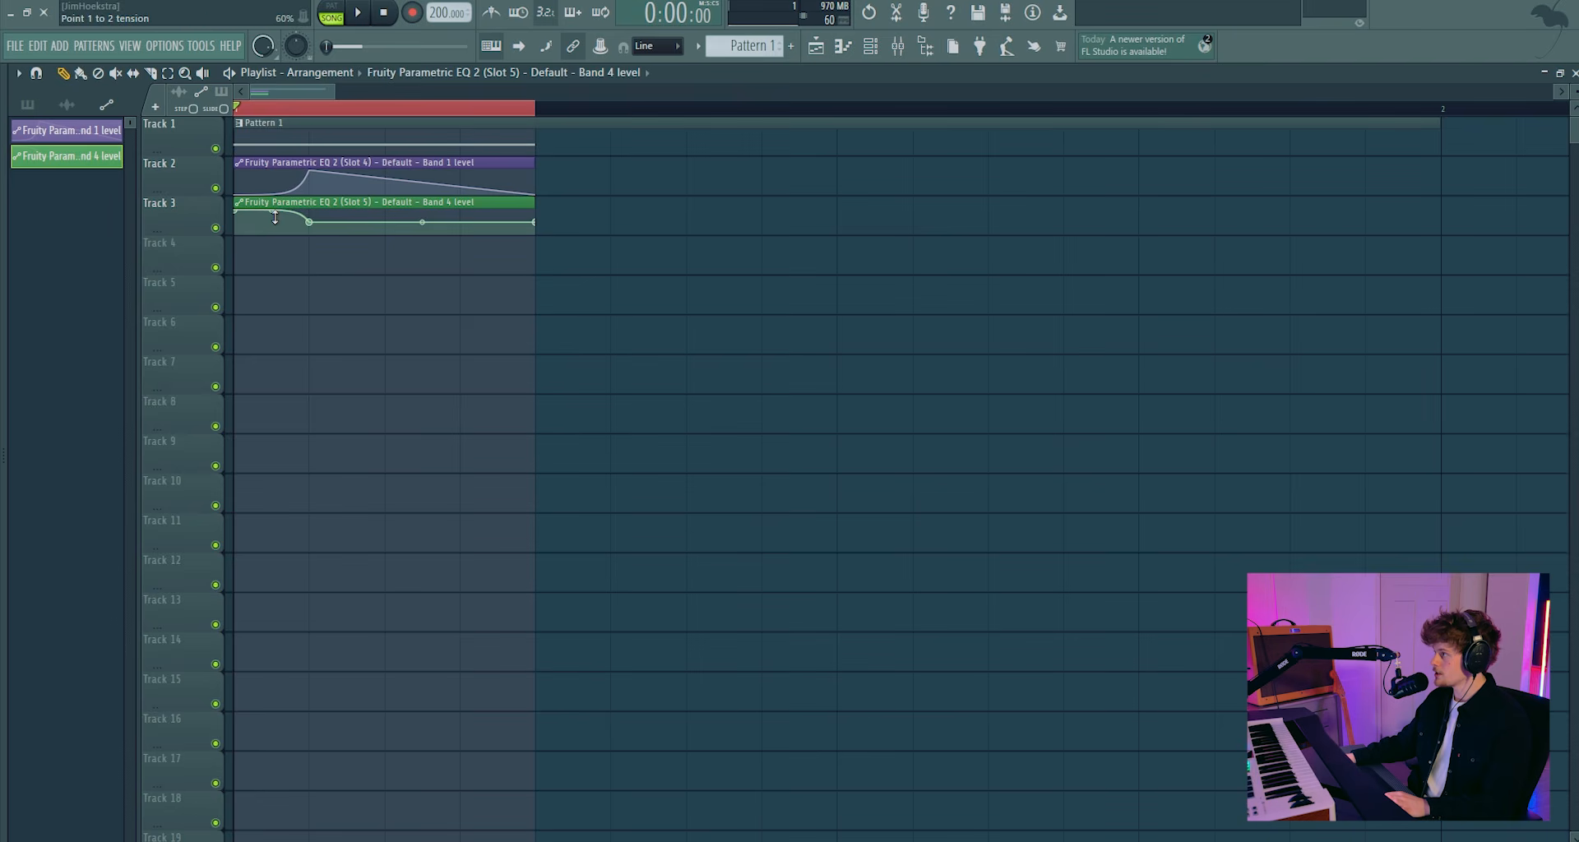
# Shape the band 4 level automation into a smooth fall and flat hold with 84% second-segment tension, undoing trial point moves during playback
pyautogui.press('space')
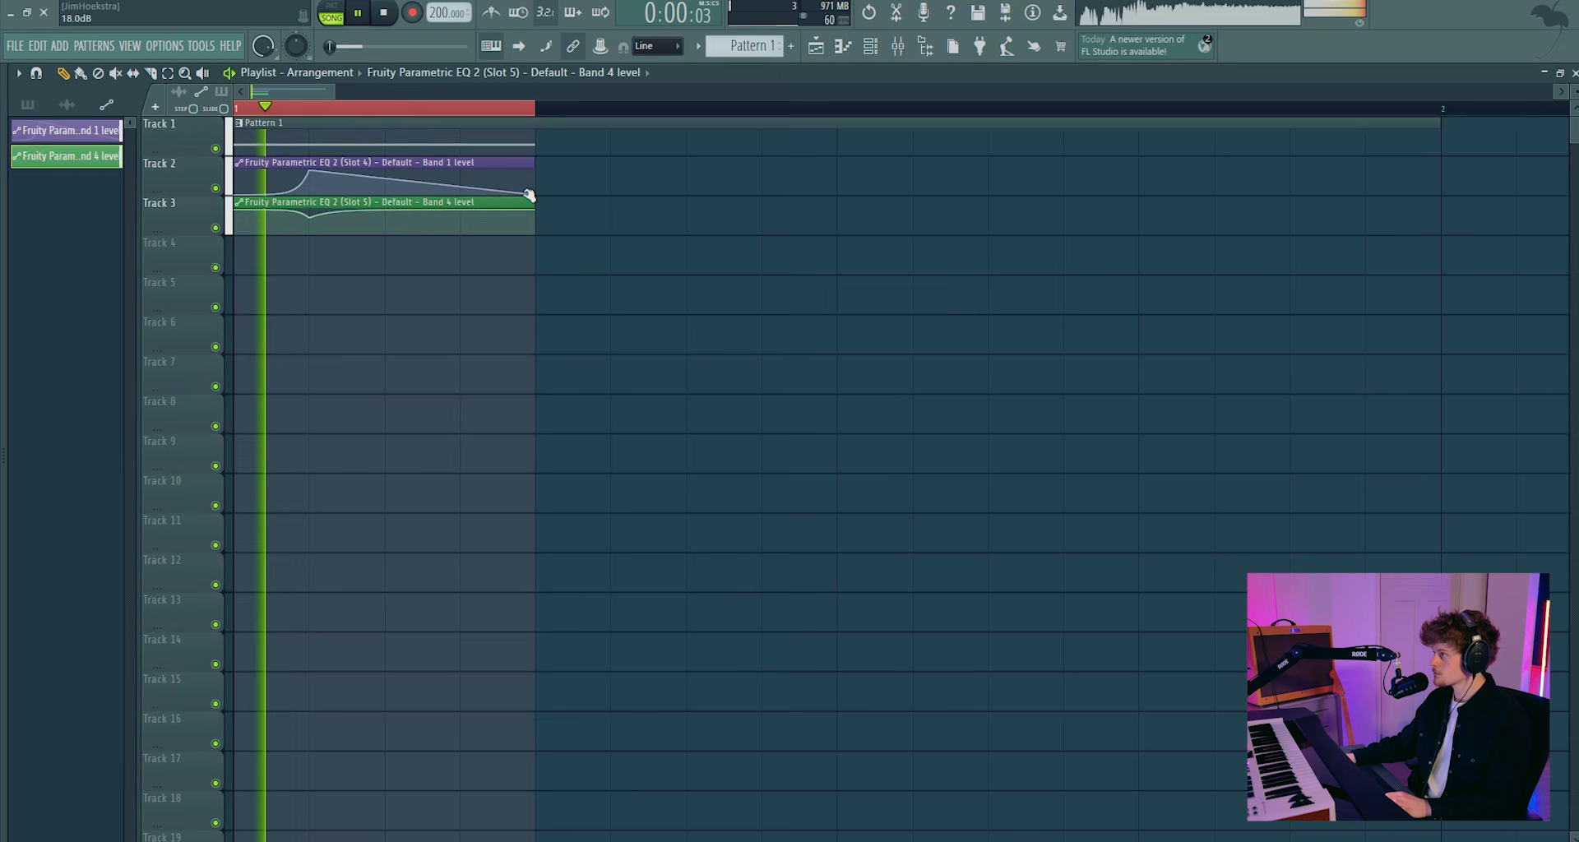
pyautogui.hotkey('ctrl', 'z')
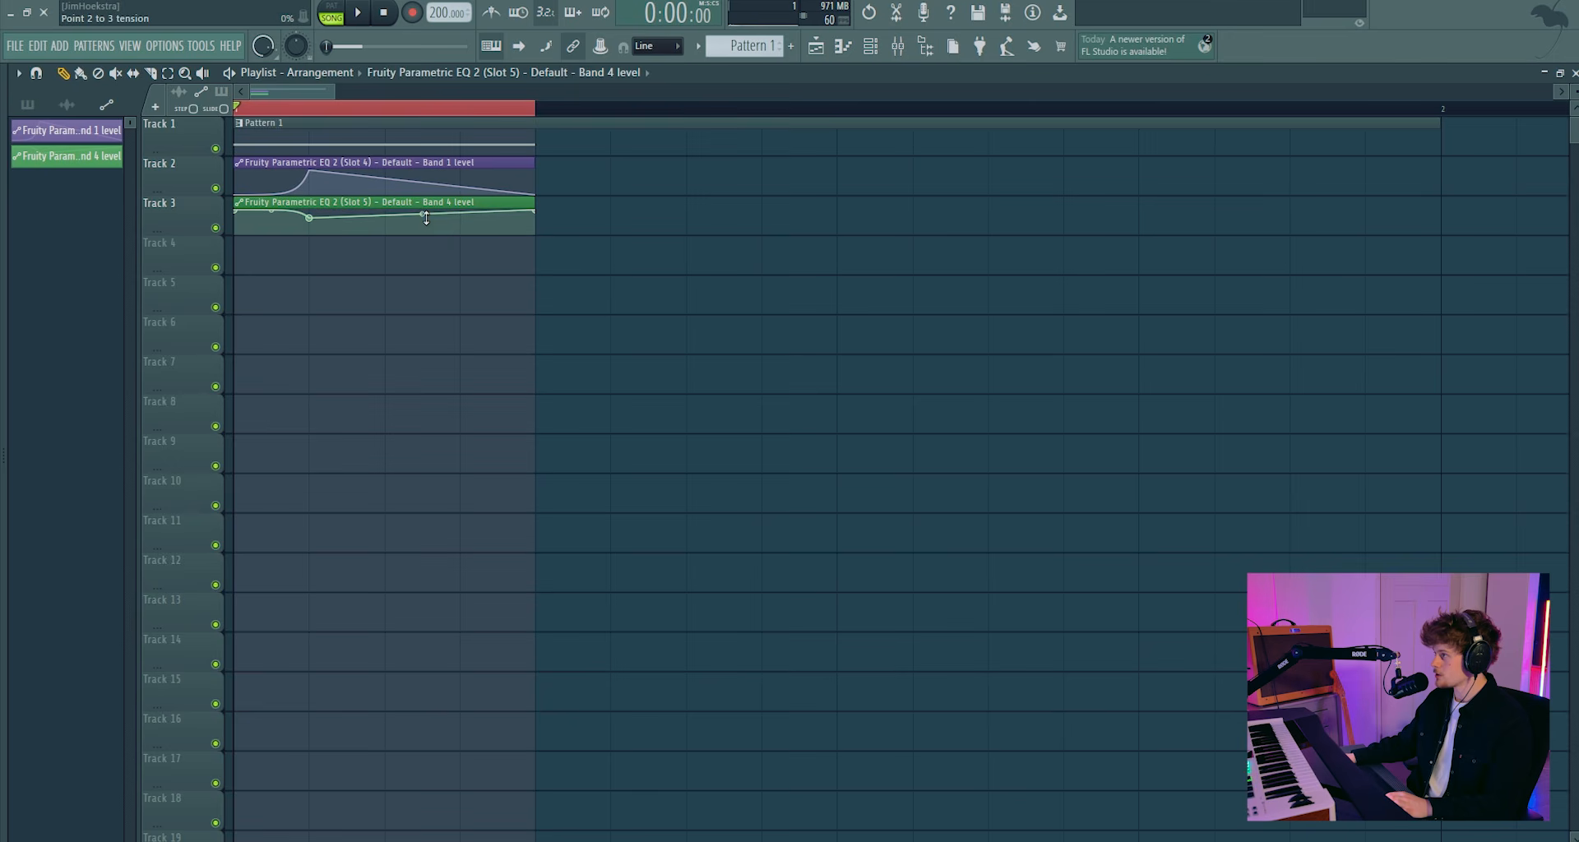
pyautogui.press('space')
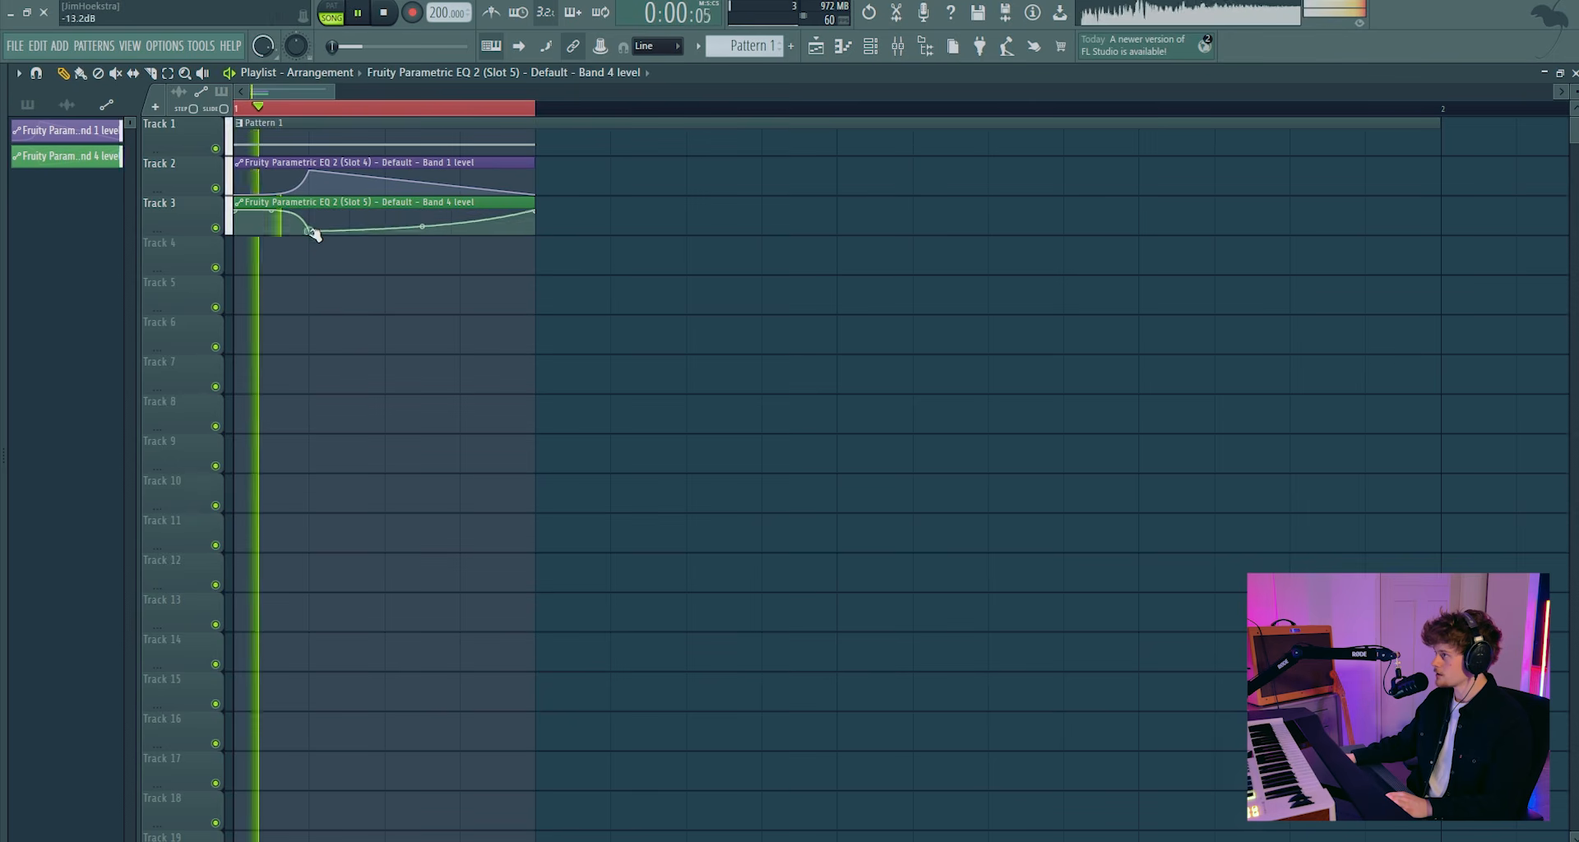
pyautogui.hotkey('ctrl', 'z')
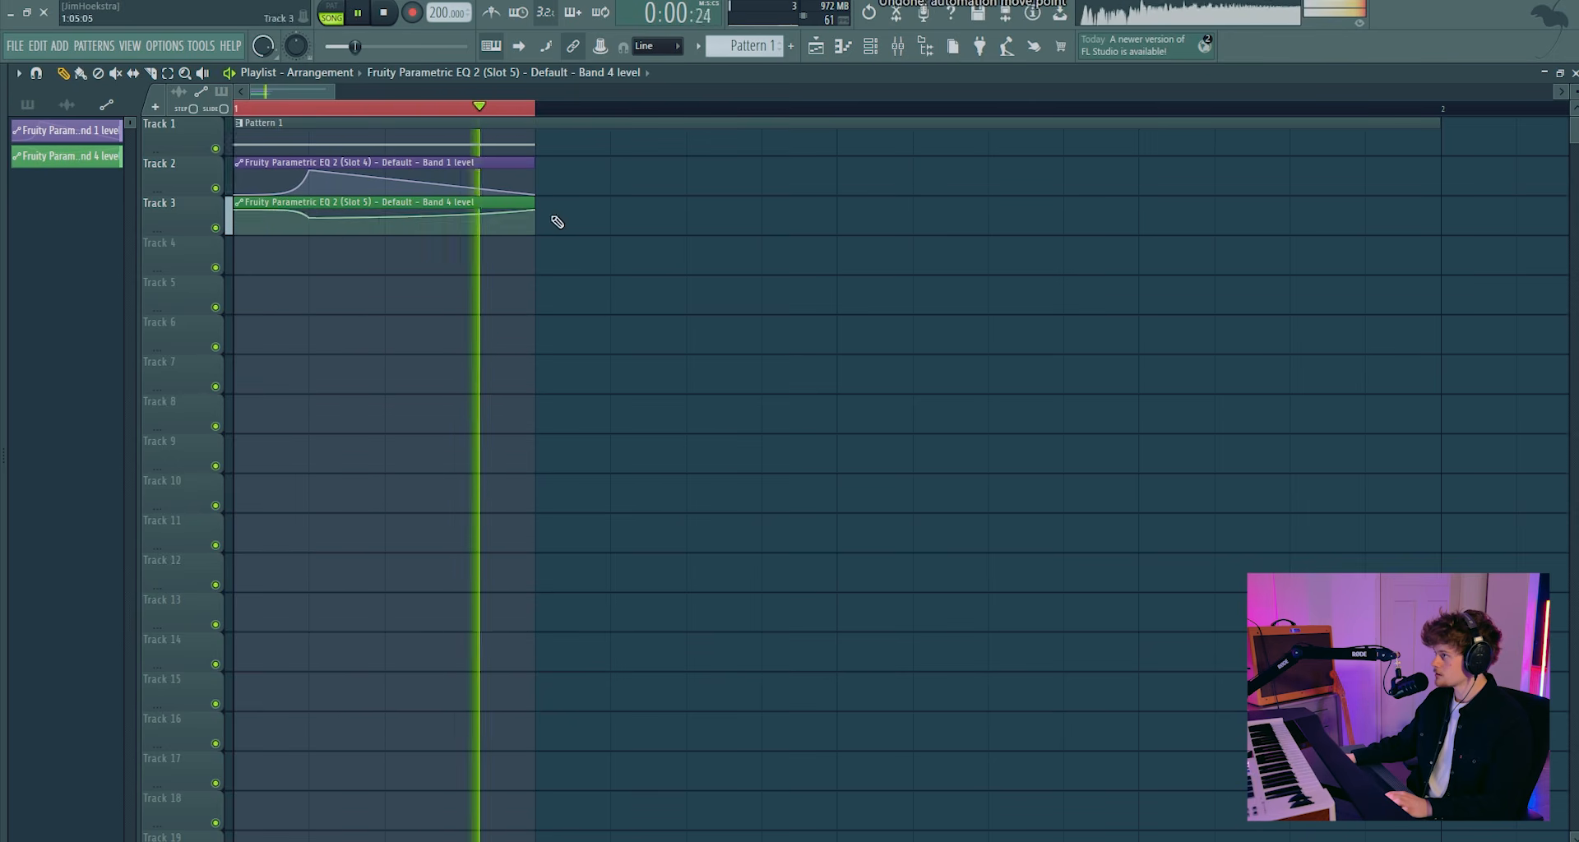
pyautogui.hotkey('ctrl', 'z')
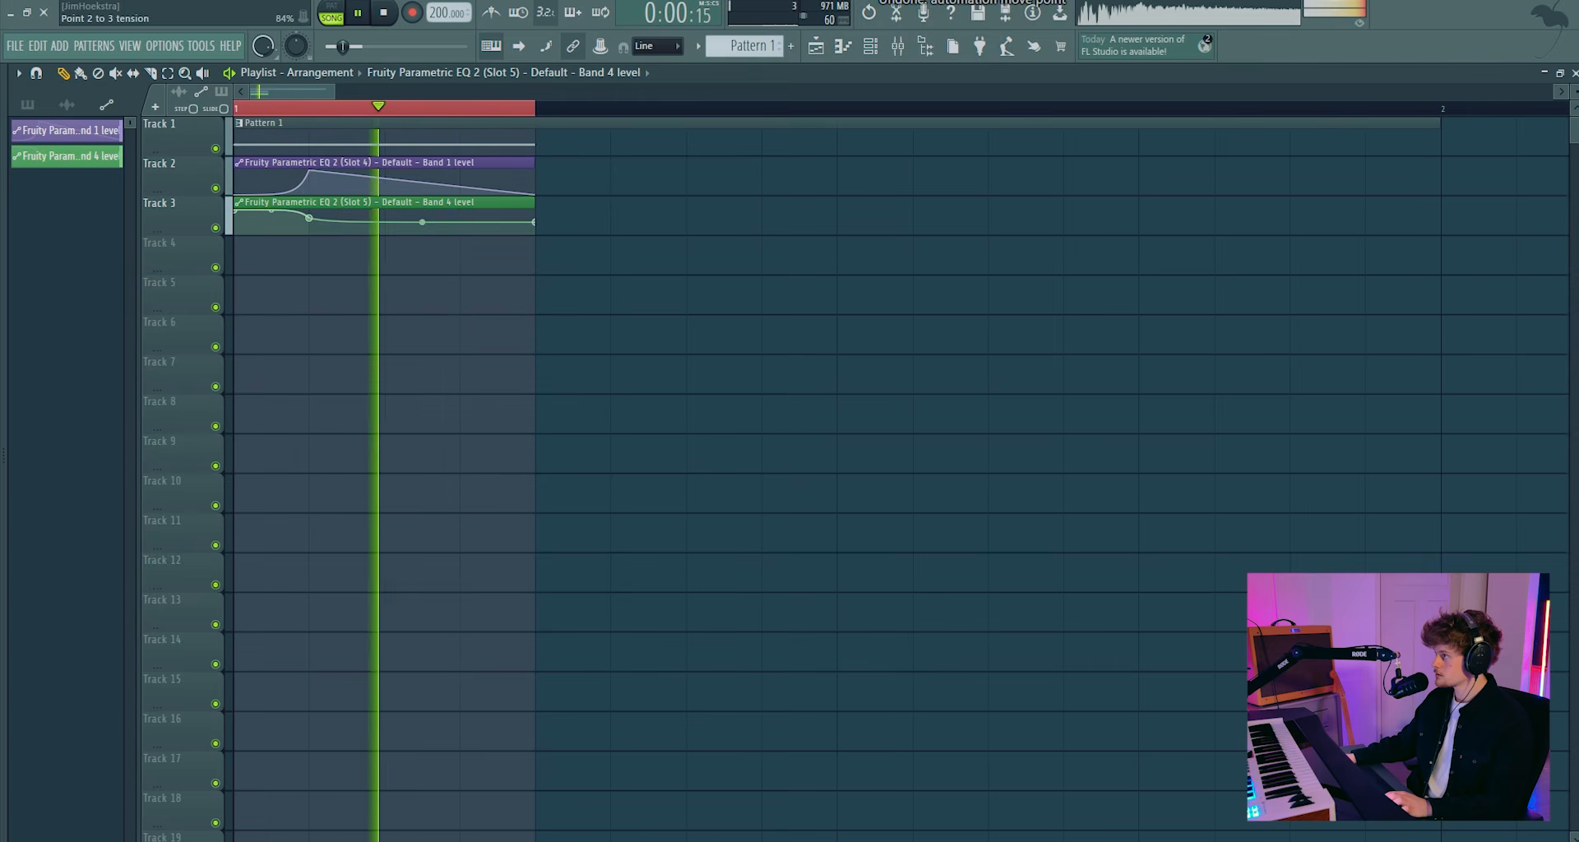
pyautogui.press('space')
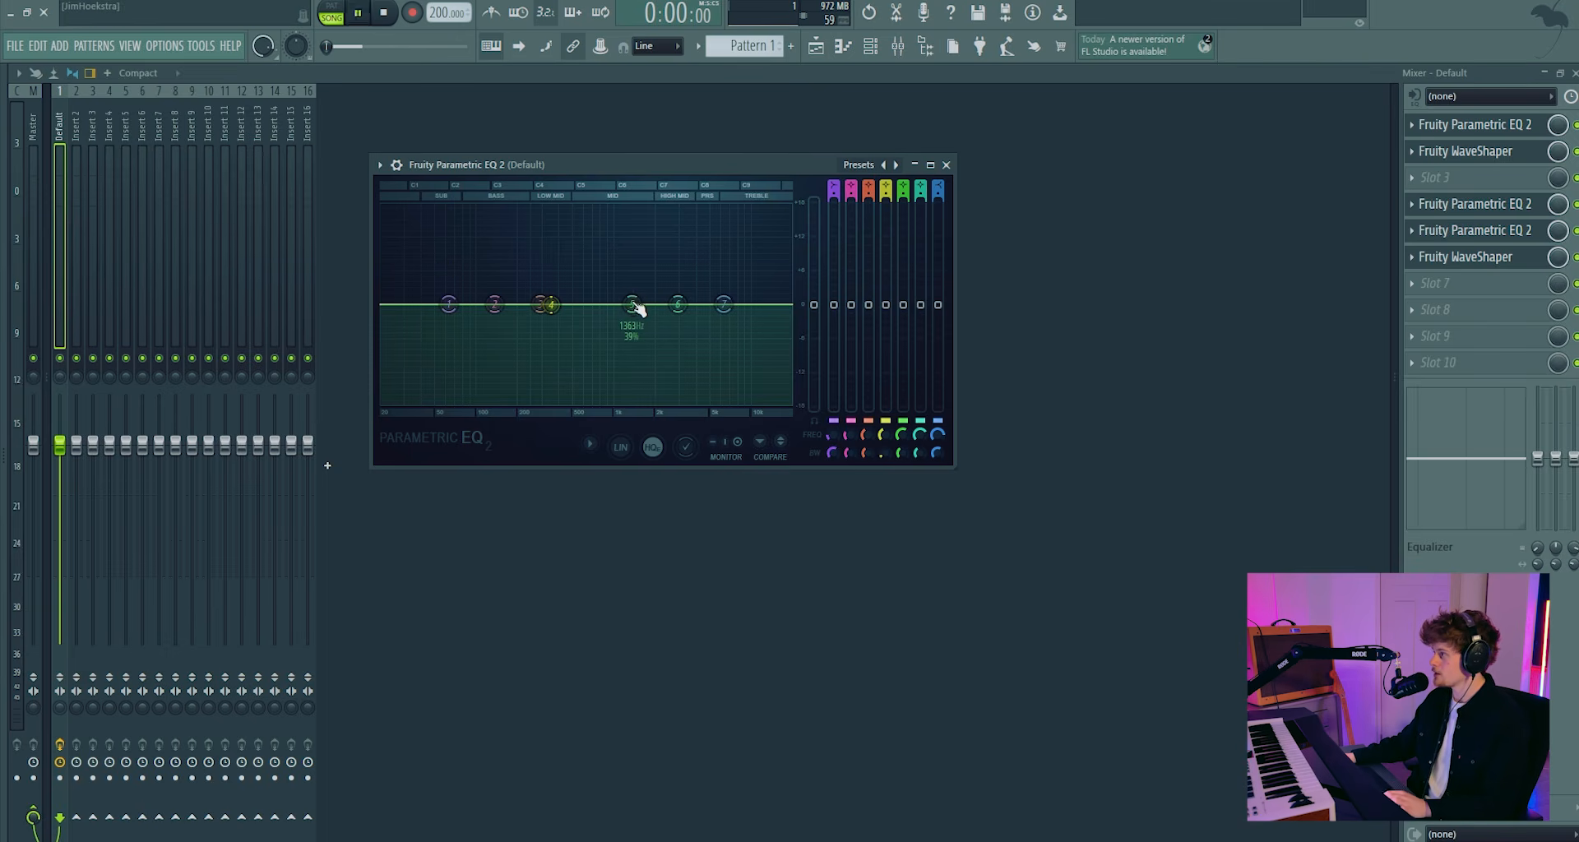
# Boost band 5 of the slot 5 EQ in the sub range and move band 6 to about 114 Hz with a slight cut
pyautogui.moveTo(637, 308); pyautogui.dragTo(428, 238)
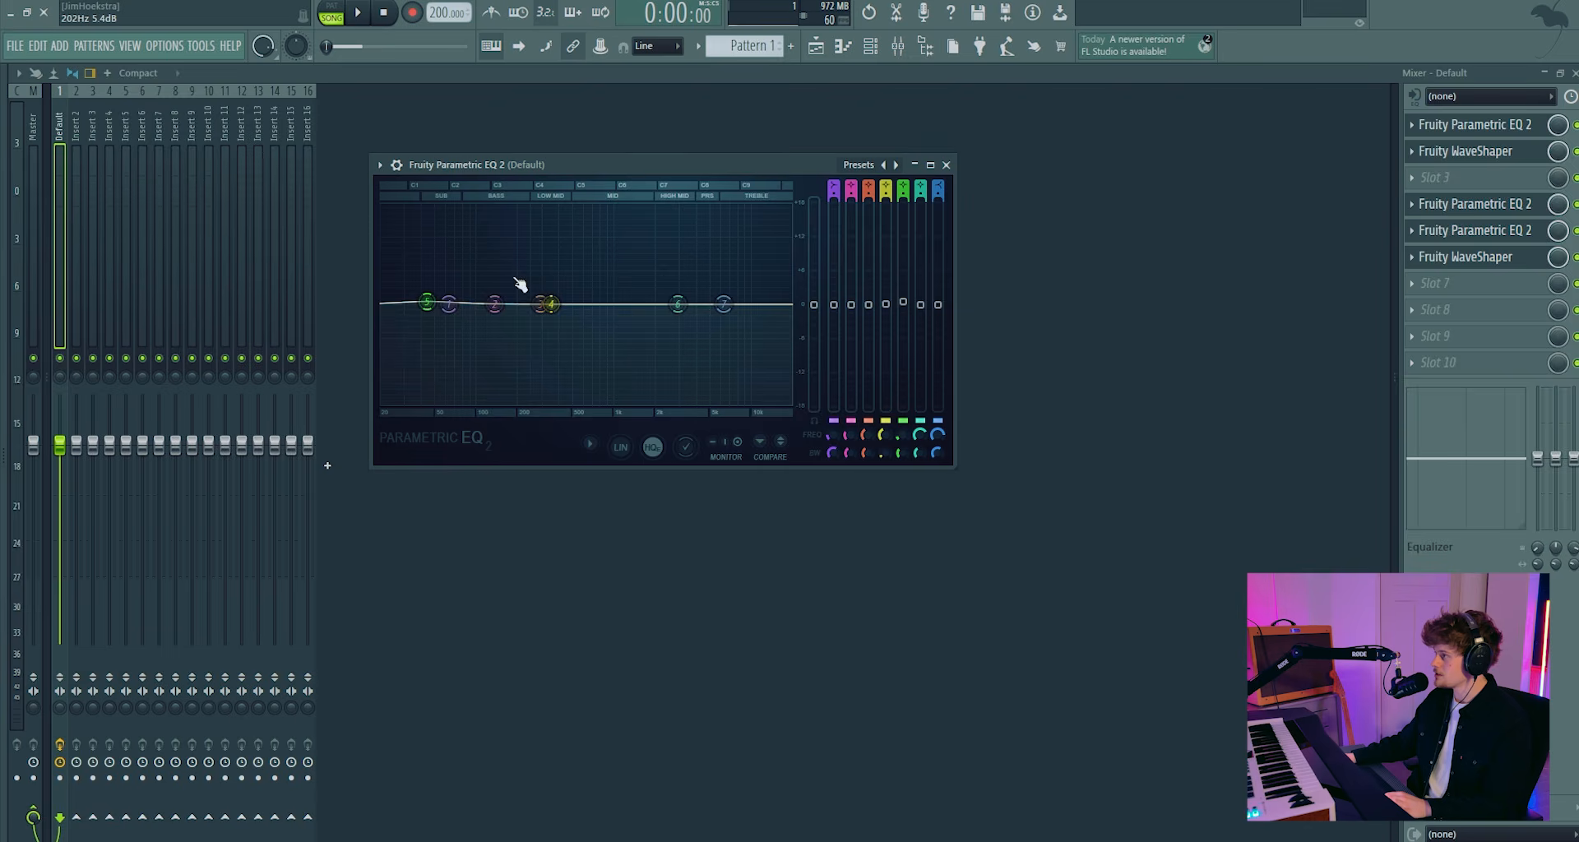
pyautogui.press('space')
pyautogui.moveTo(427, 302); pyautogui.dragTo(428, 311)
pyautogui.moveTo(440, 390); pyautogui.dragTo(431, 277)
pyautogui.press('space')
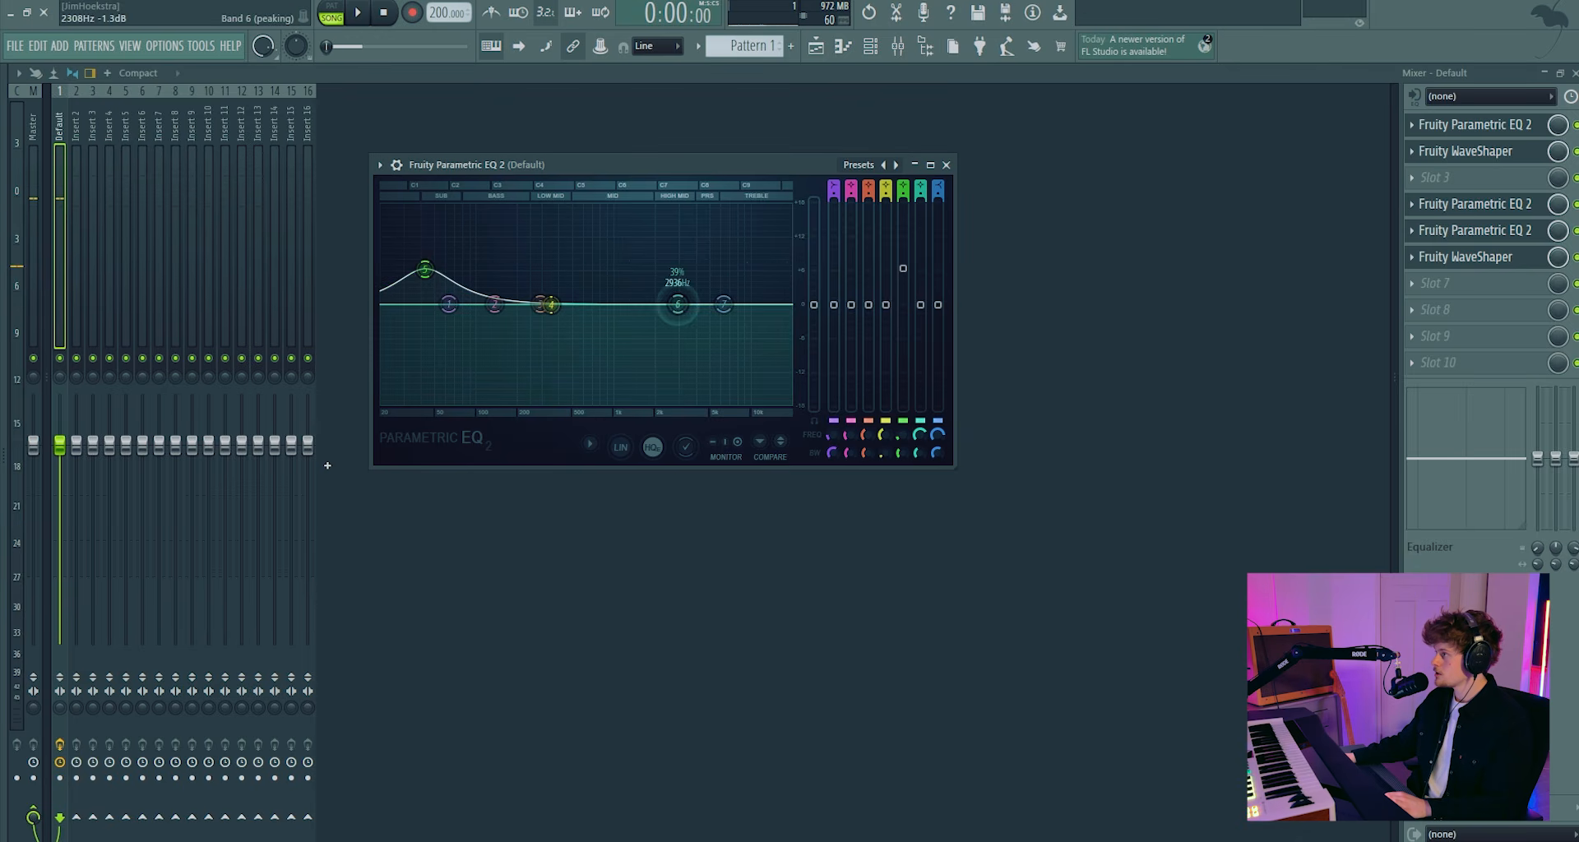
pyautogui.moveTo(677, 304); pyautogui.dragTo(506, 356)
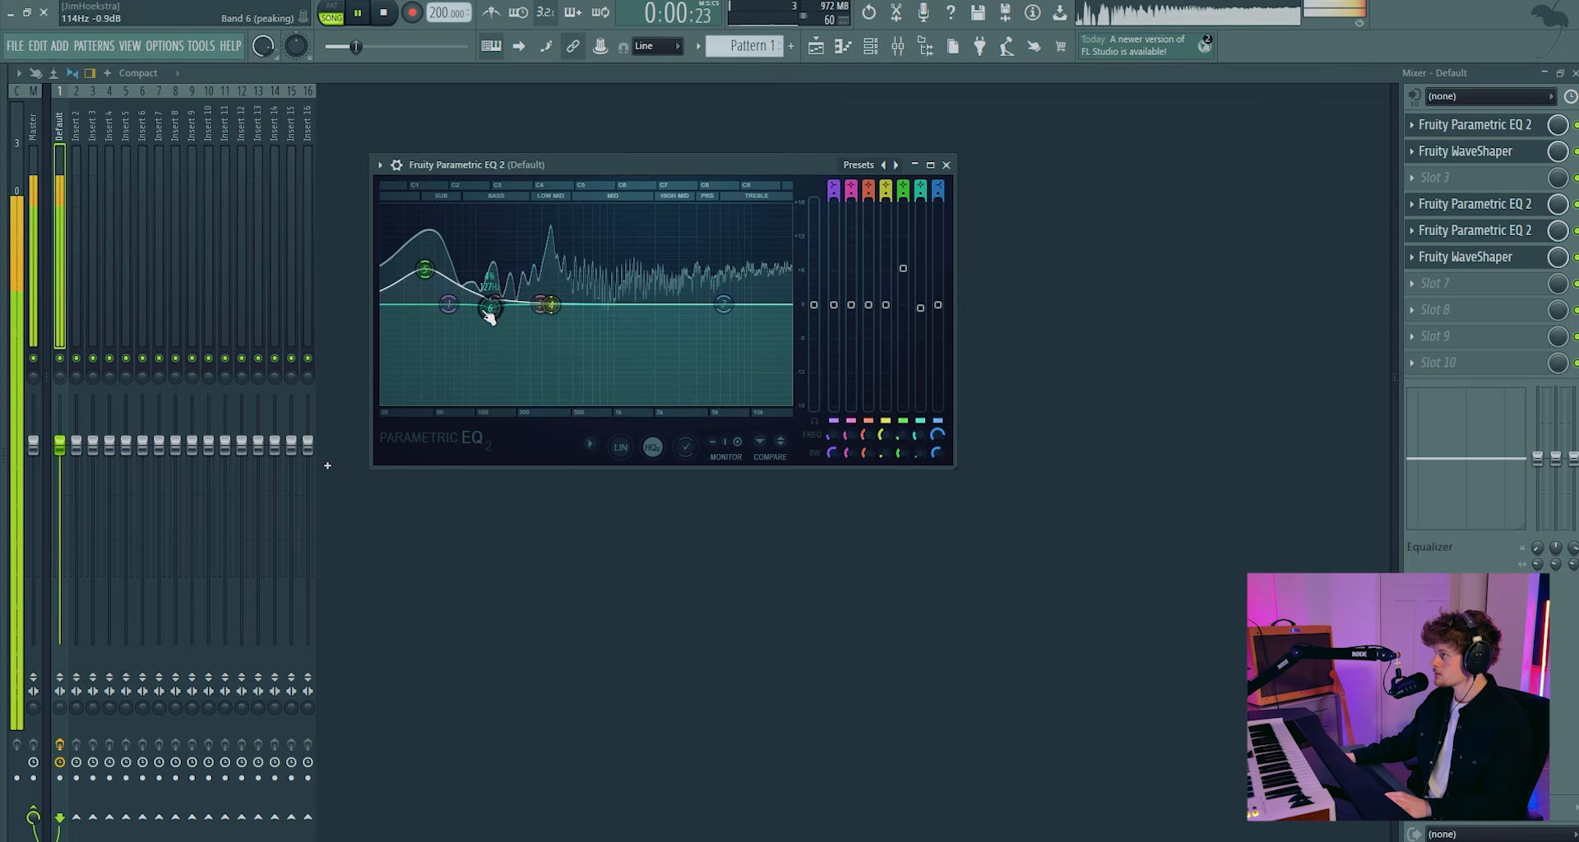
# Curve the falling segment of the band 1 level automation on track 2 to about 21% tension
pyautogui.click(817, 47)
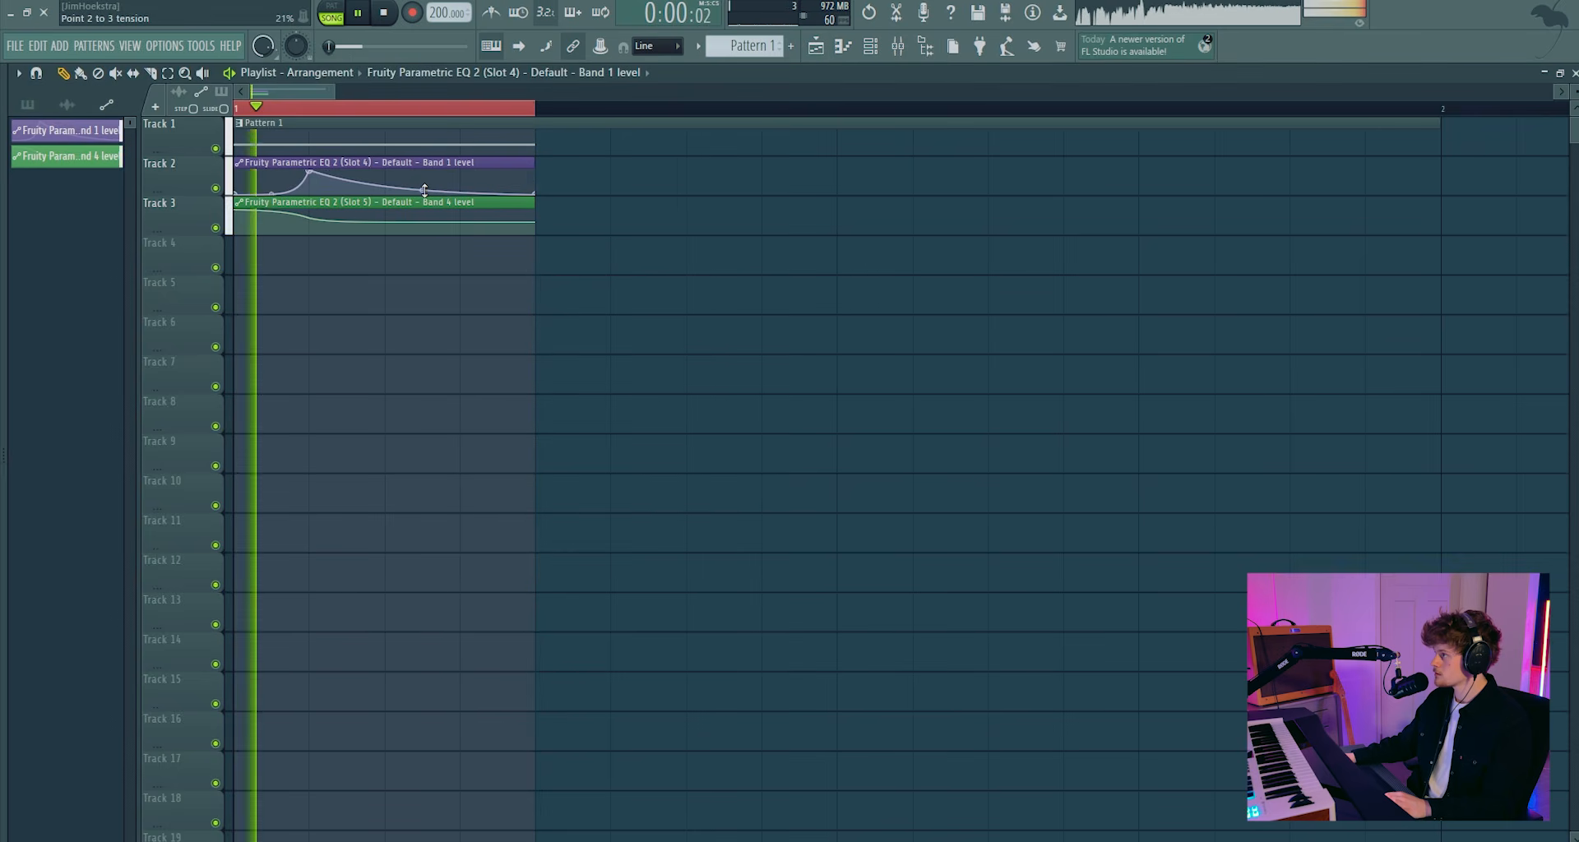
pyautogui.moveTo(422, 195); pyautogui.dragTo(422, 189)
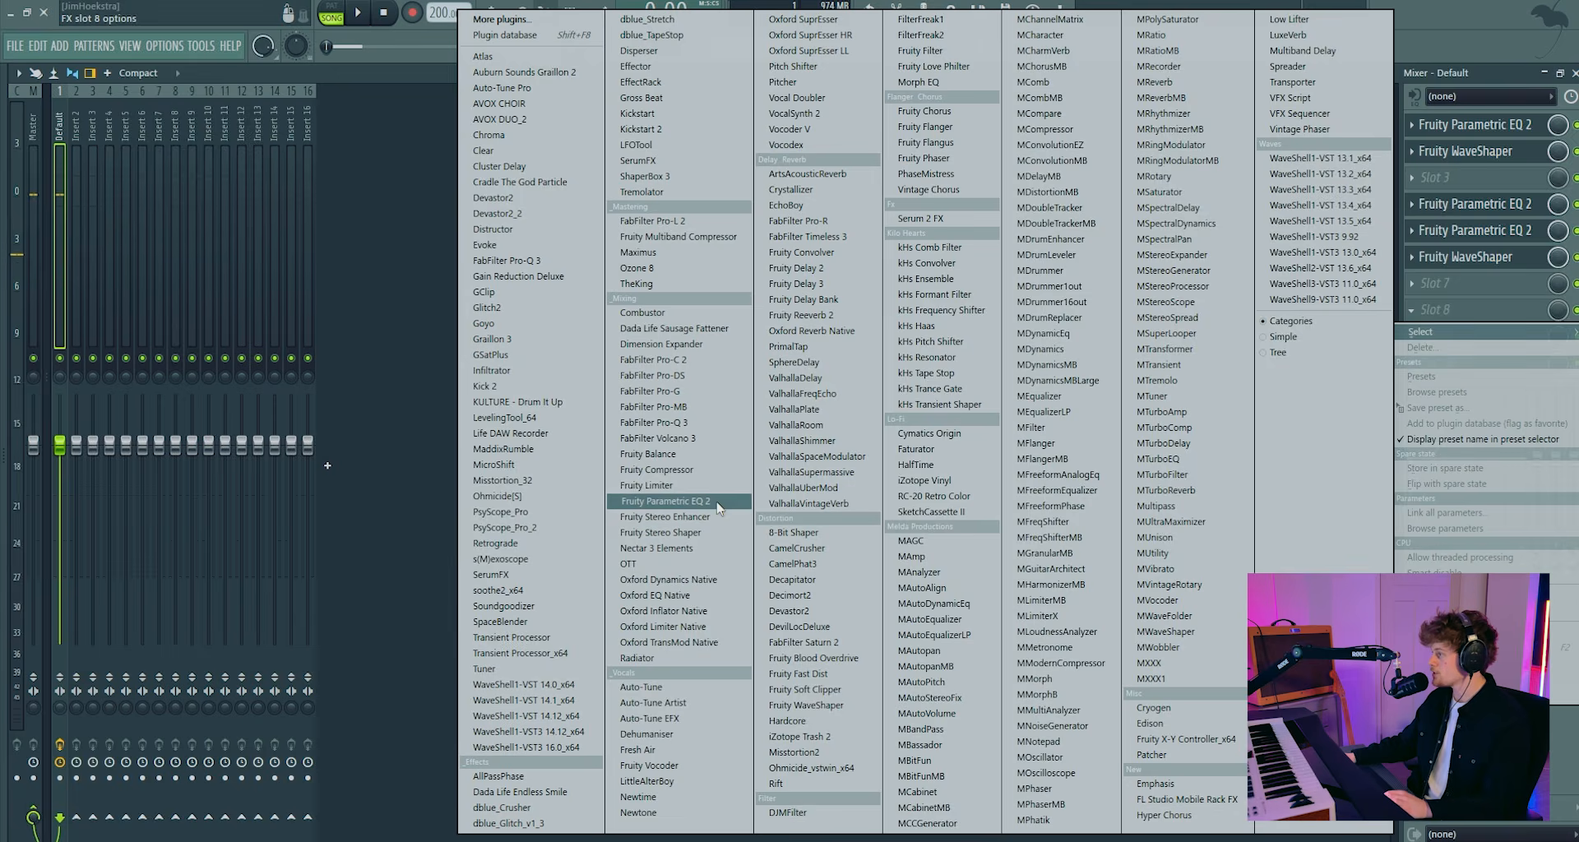
# Load a Fruity Parametric EQ 2 in slot 8 and a Fruity Soft Clipper in slot 9
pyautogui.click(717, 507)
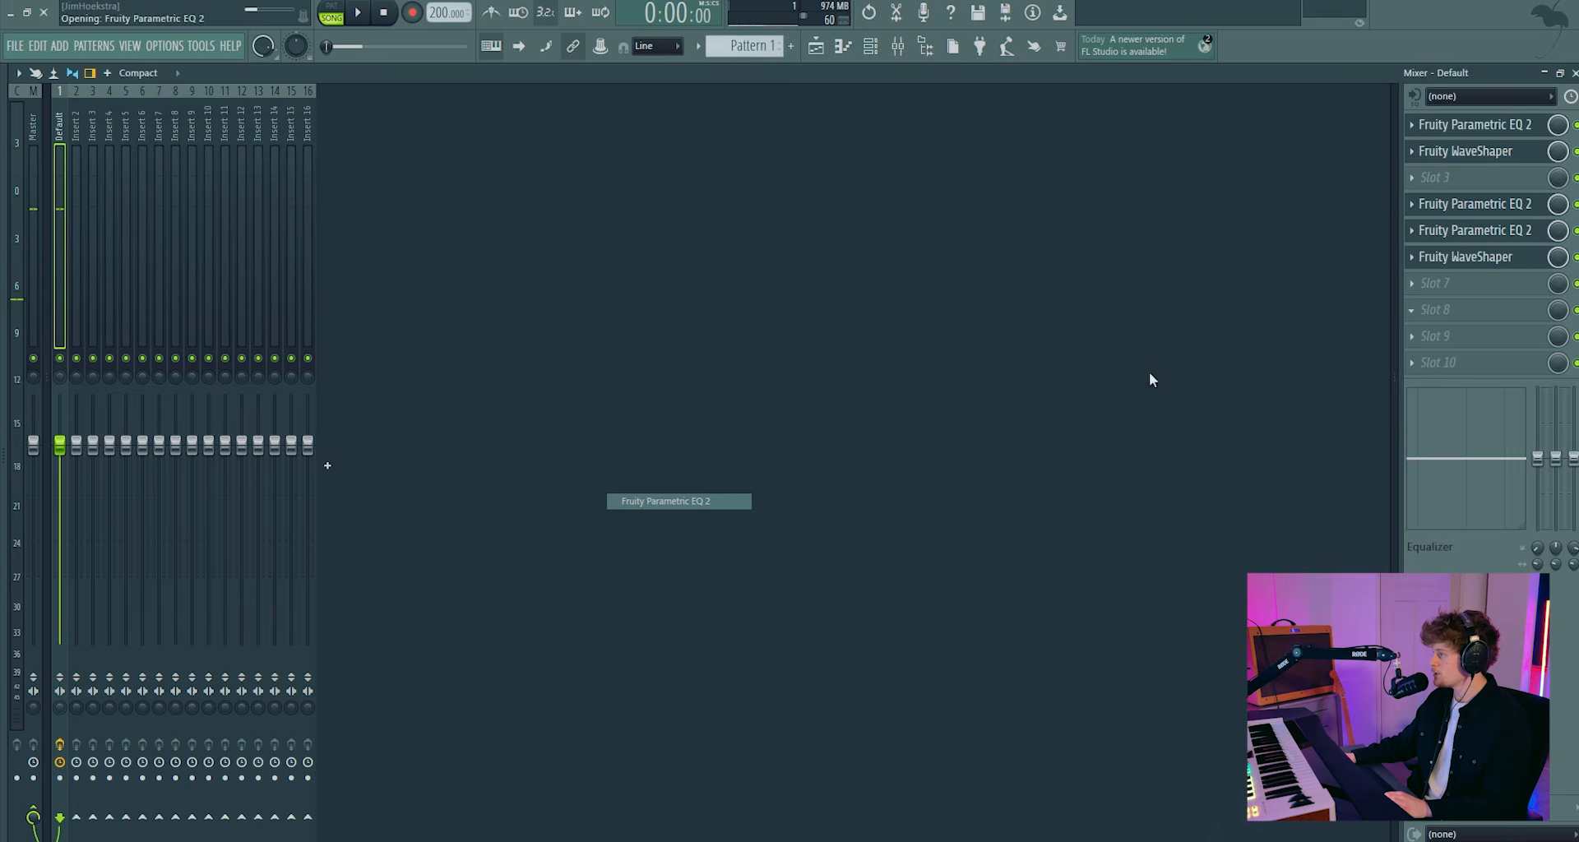
pyautogui.click(1430, 335)
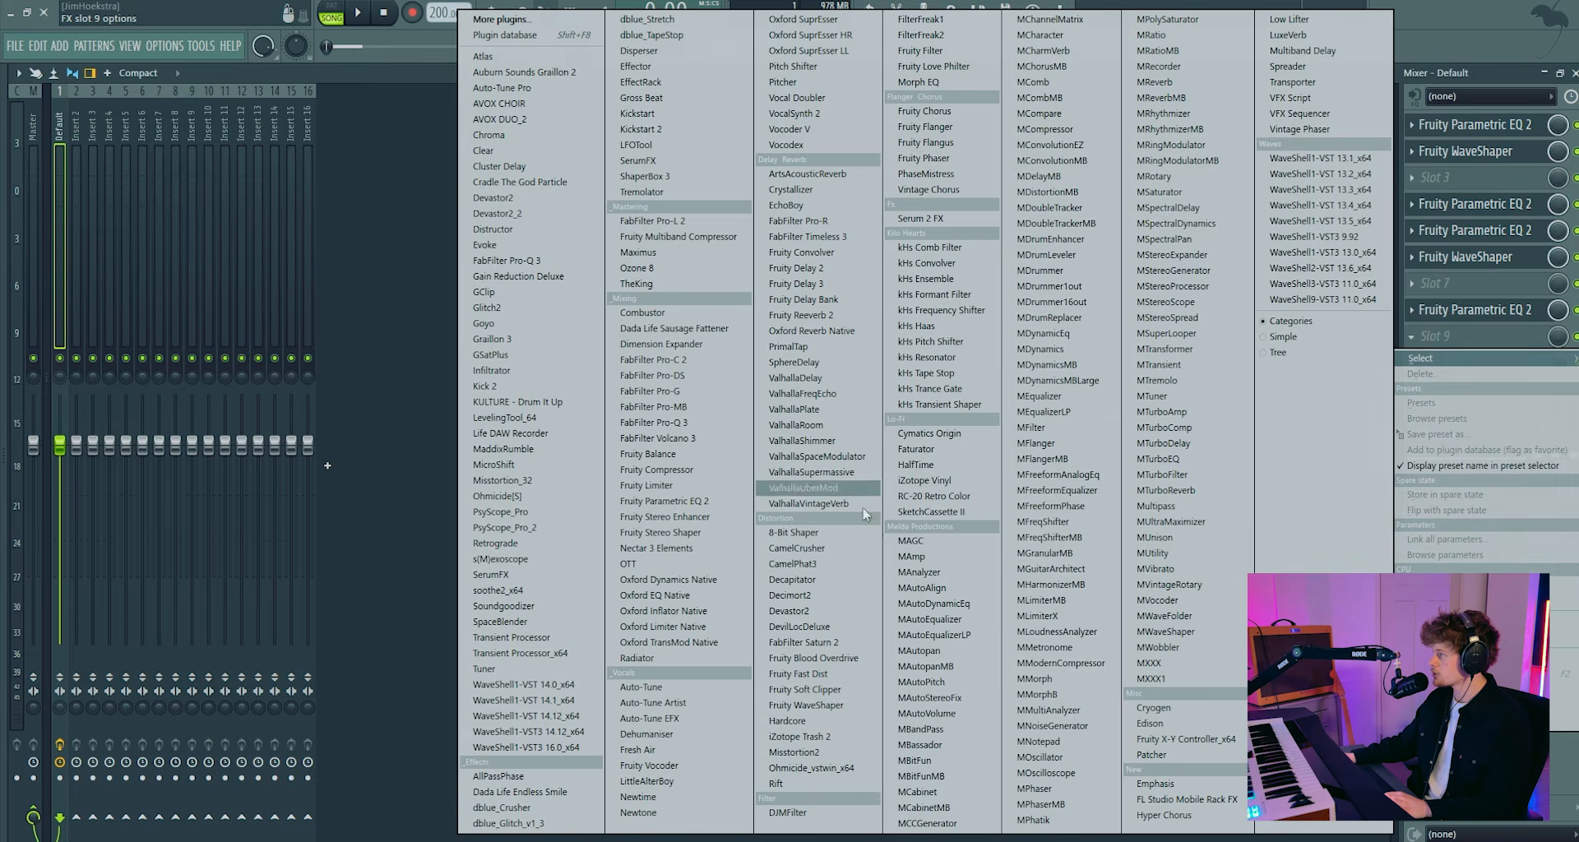
pyautogui.click(824, 698)
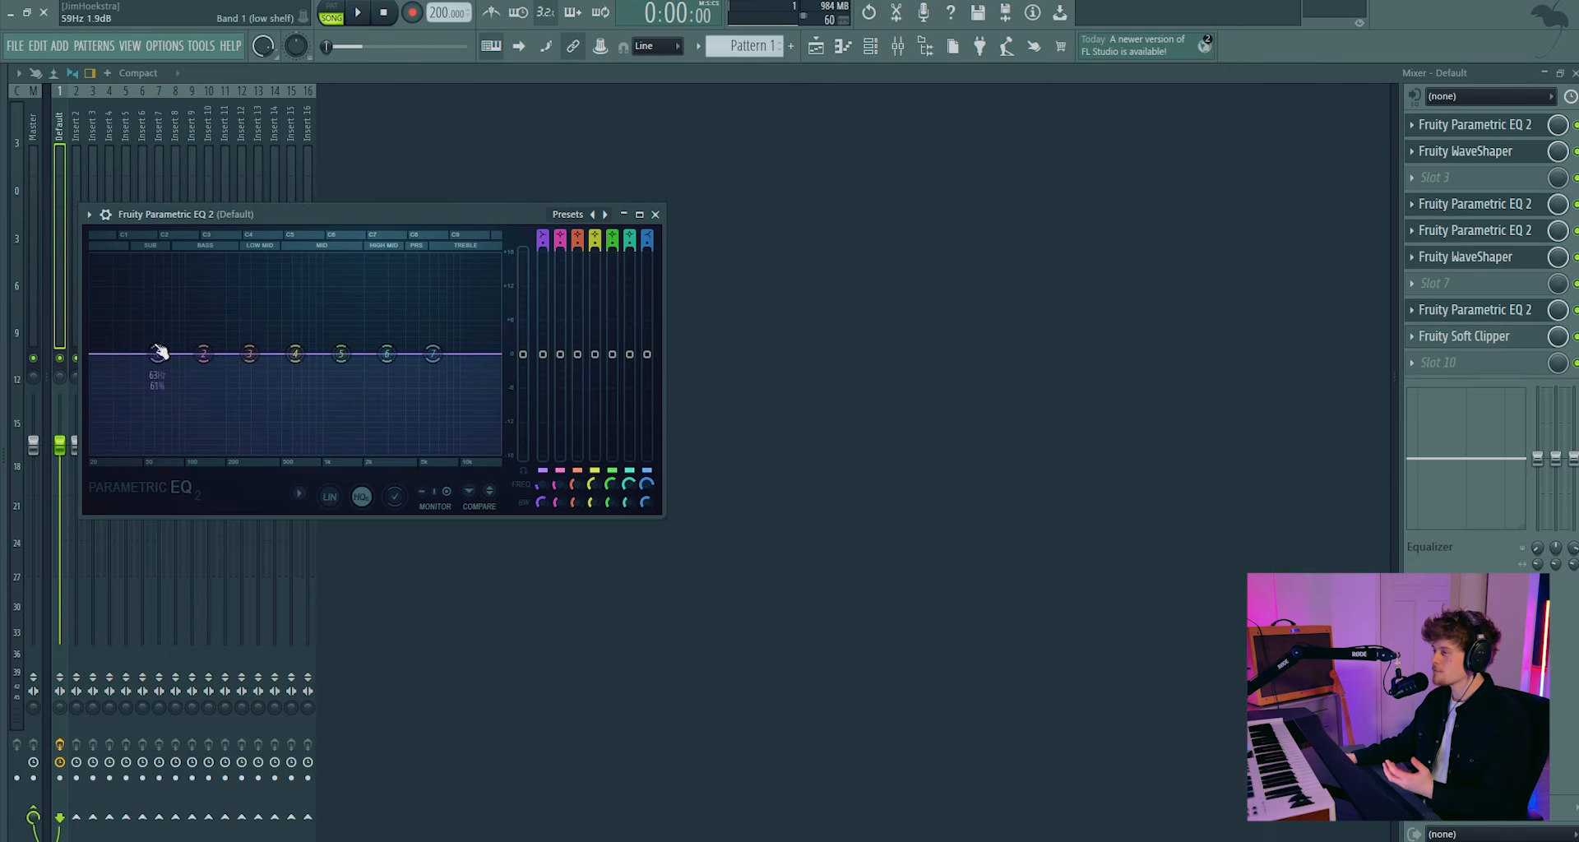
# Boost the band 1 low shelf of the slot 8 EQ and compare the sound before and after in playback
pyautogui.press('space')
pyautogui.moveTo(158, 355); pyautogui.dragTo(177, 317)
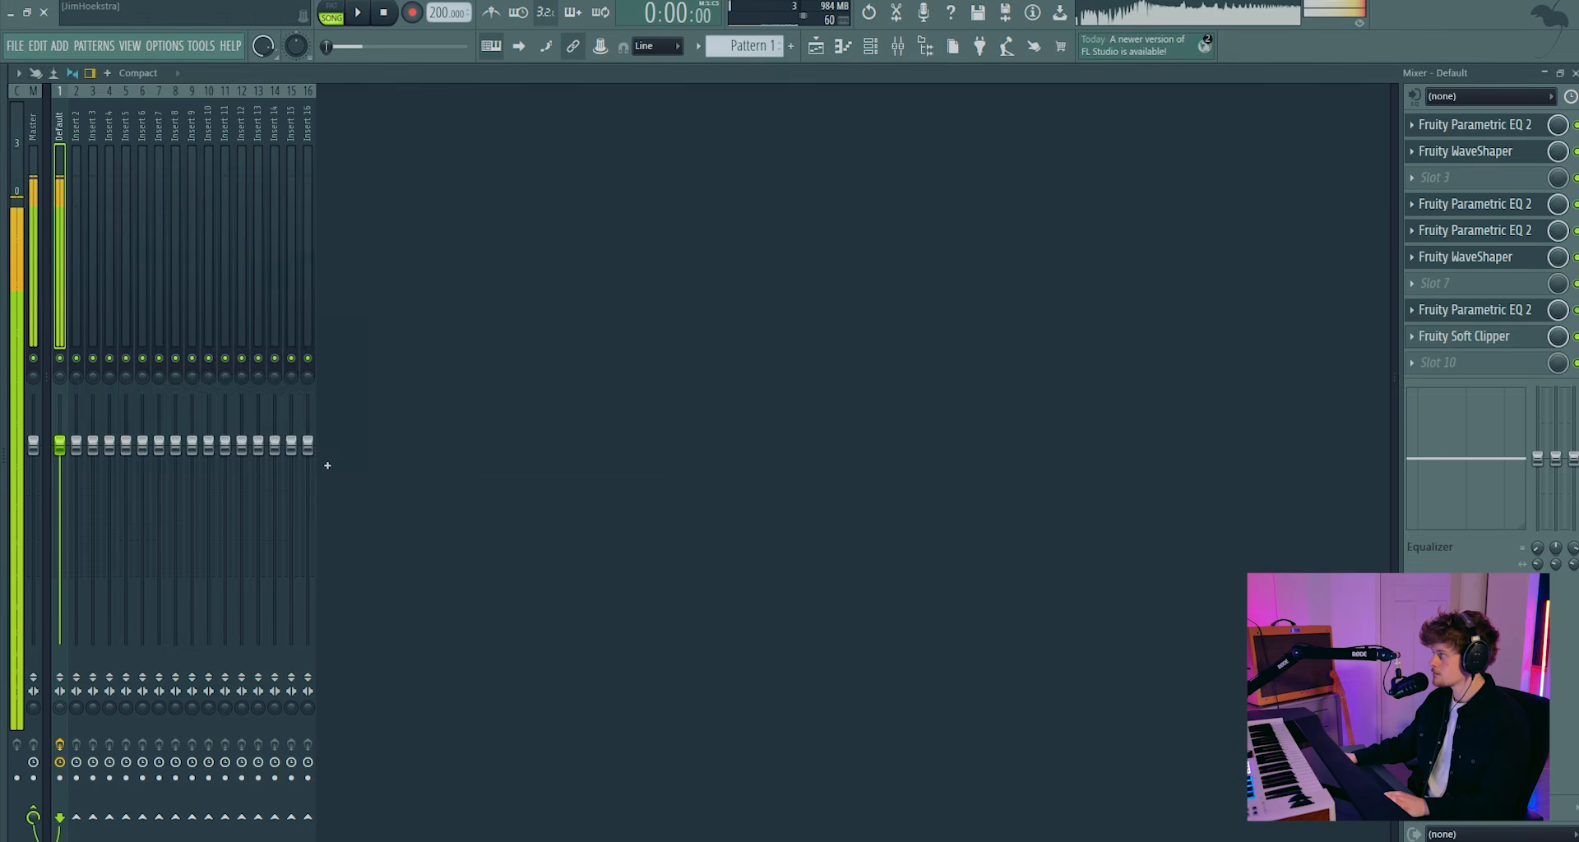
pyautogui.press('space')
pyautogui.press('space')
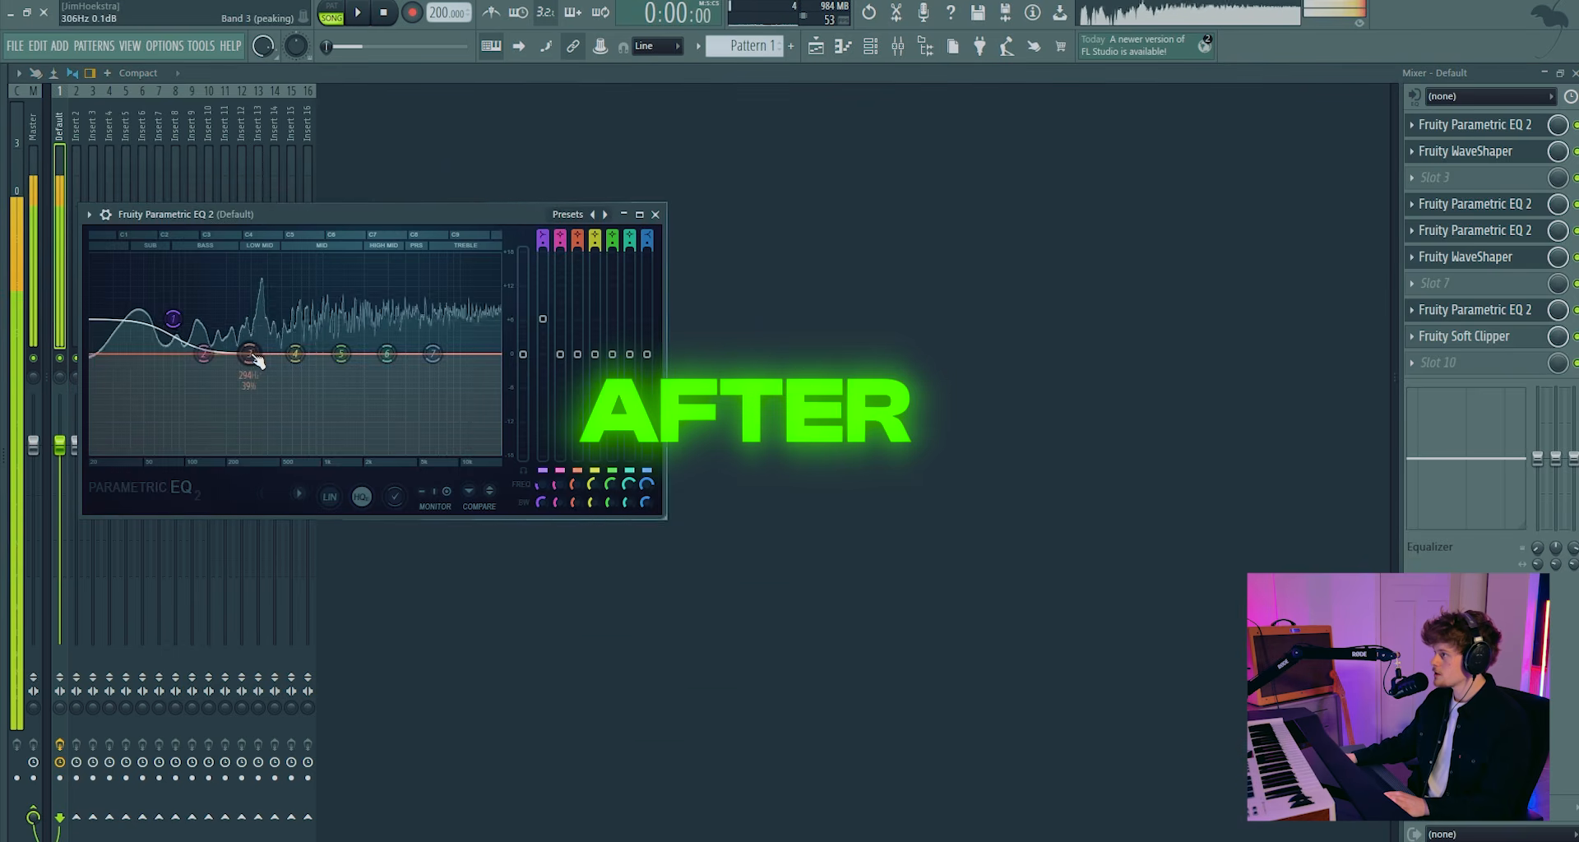
# Cut band 3 of the slot 8 EQ by about 4 dB just below 200 Hz and gently boost band 5 in the treble
pyautogui.press('space')
pyautogui.moveTo(249, 354); pyautogui.dragTo(230, 383)
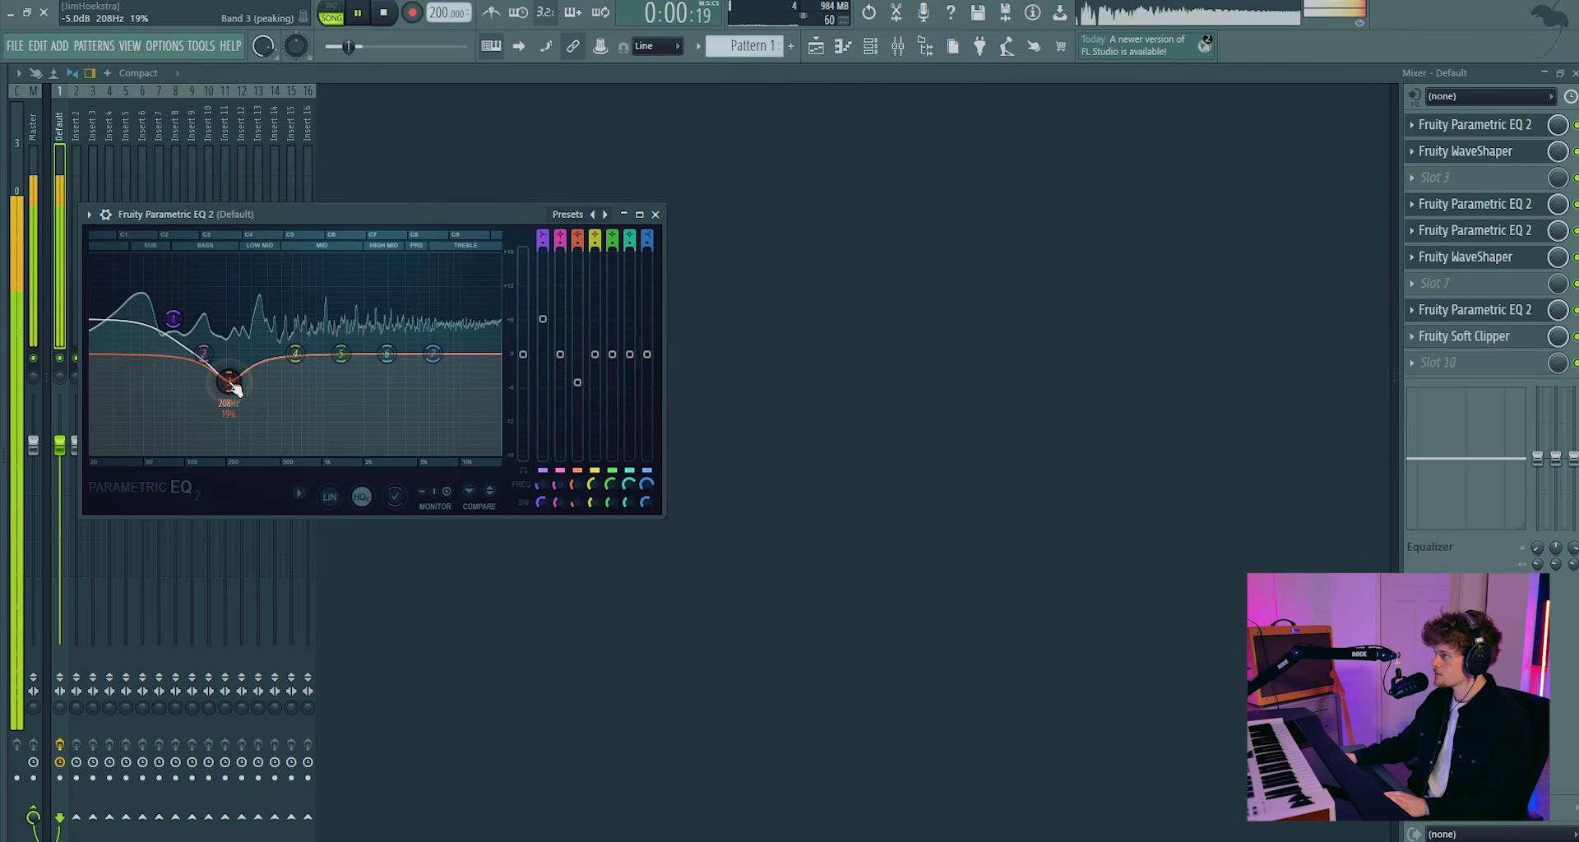
pyautogui.moveTo(342, 354); pyautogui.dragTo(459, 345)
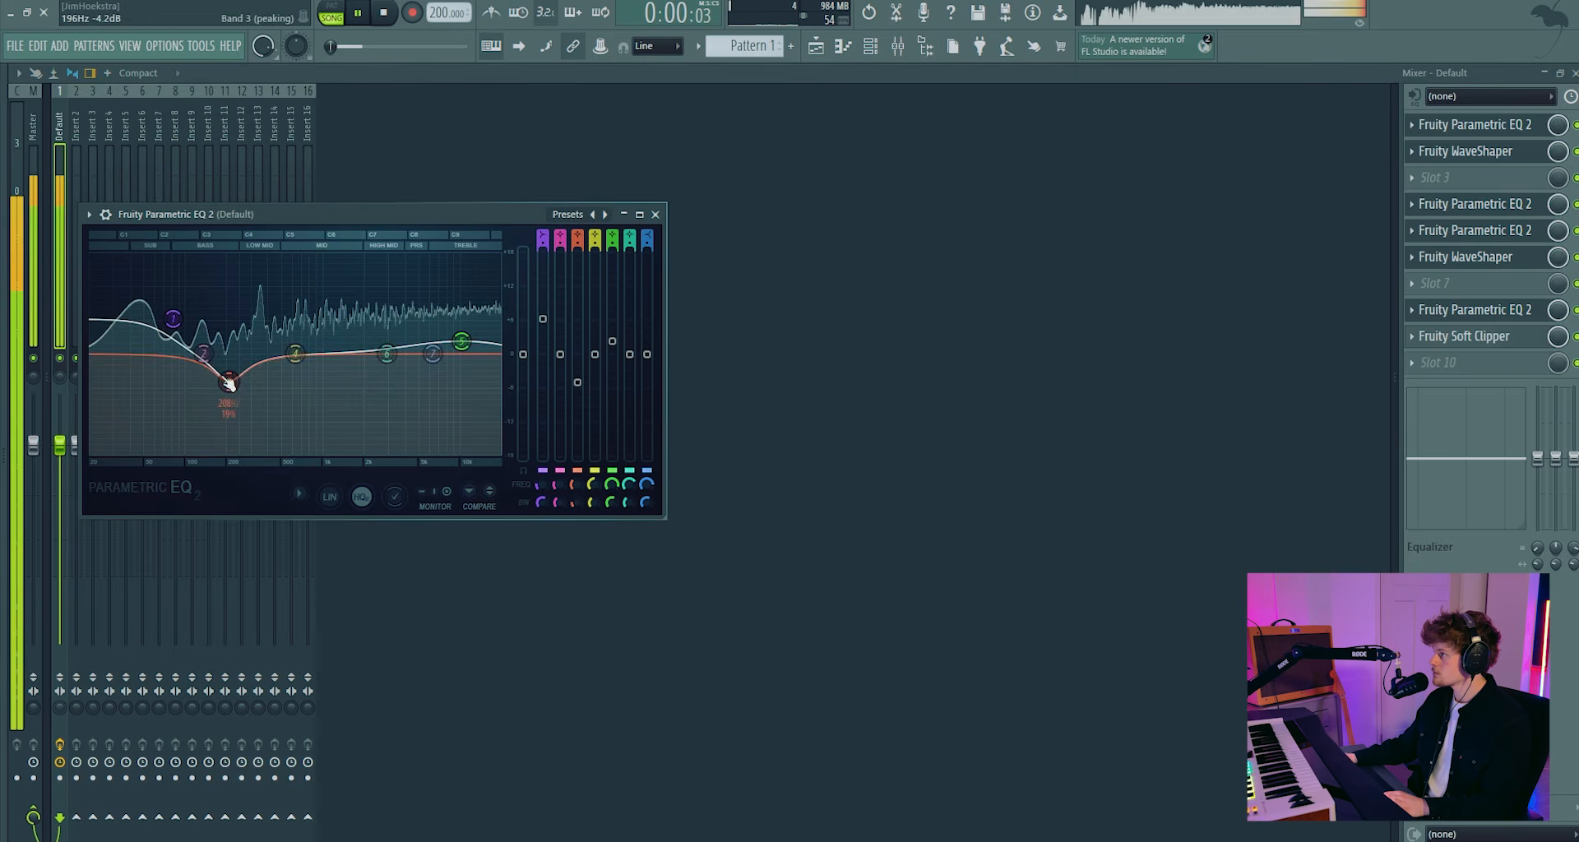
pyautogui.moveTo(229, 381); pyautogui.dragTo(225, 377)
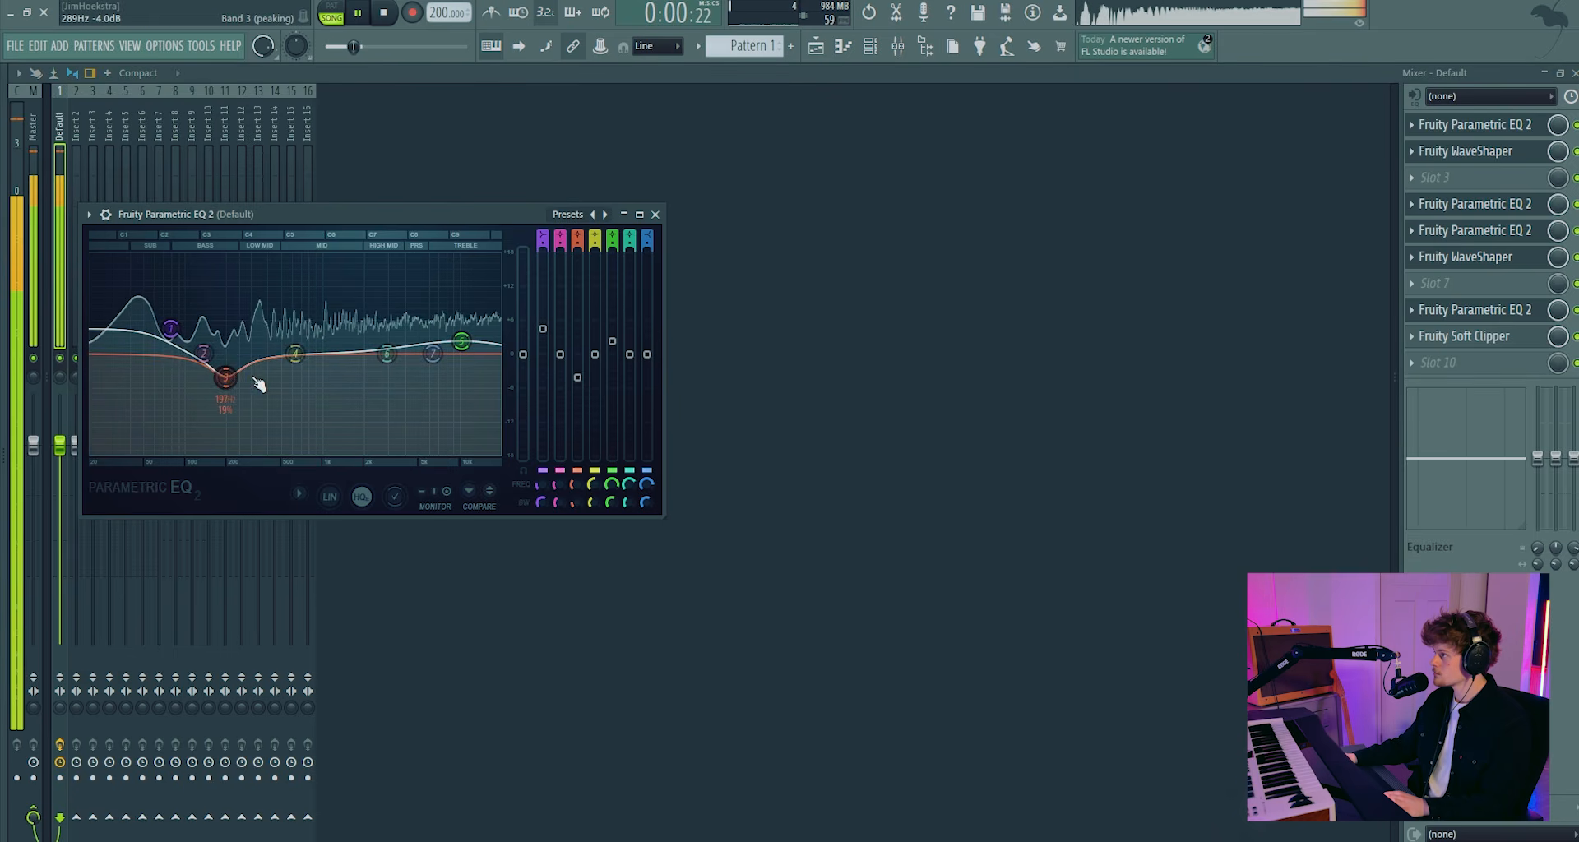
pyautogui.press('space')
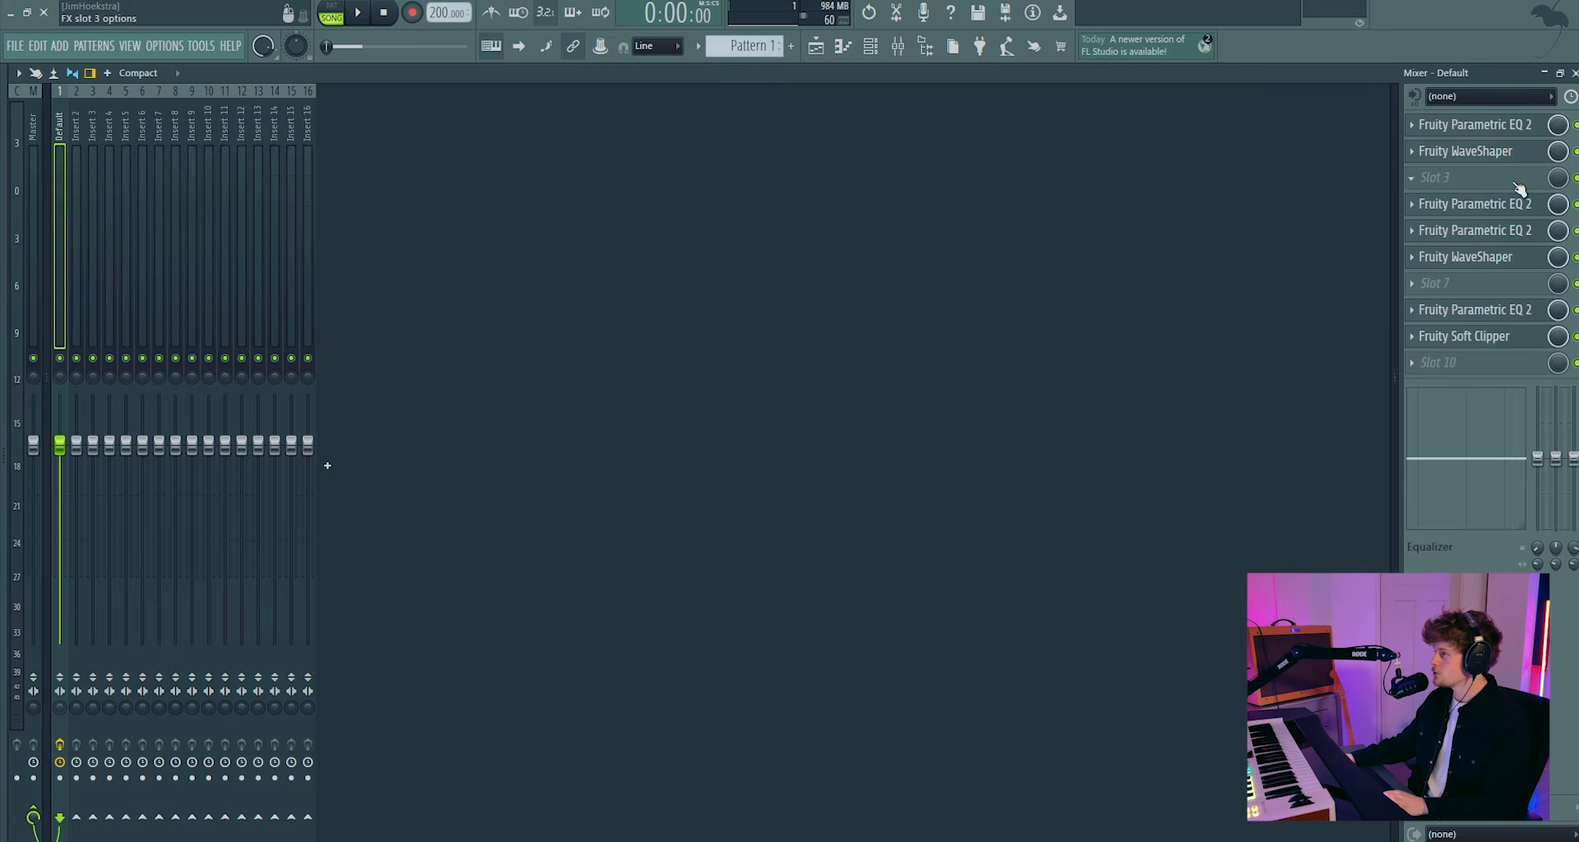
# Find the Distructor effect in the full plugin list and load it in slot 3
pyautogui.click(1519, 188)
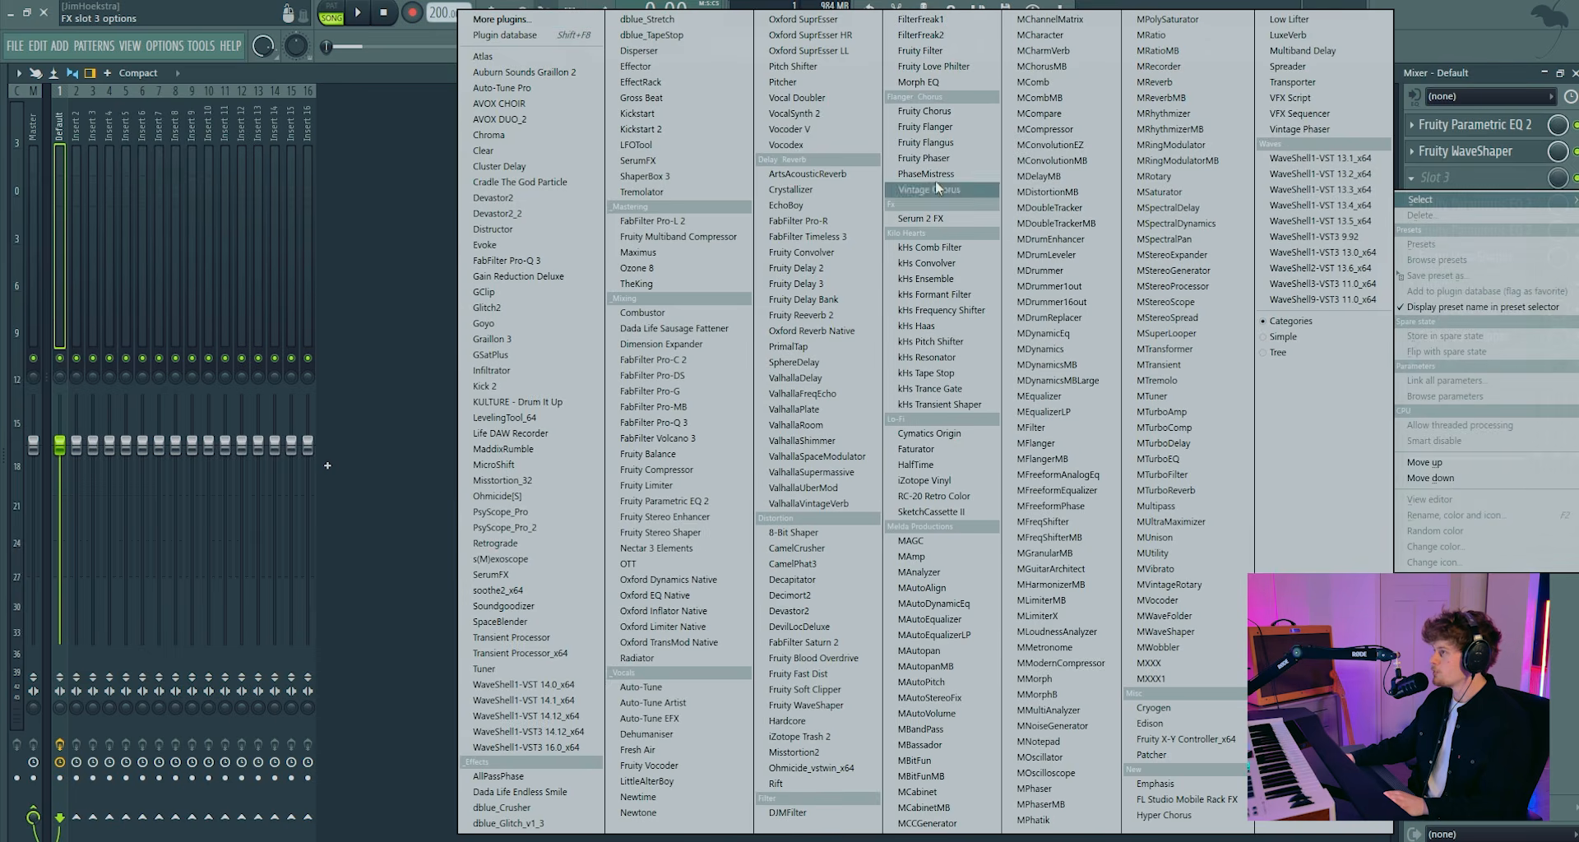
pyautogui.click(519, 24)
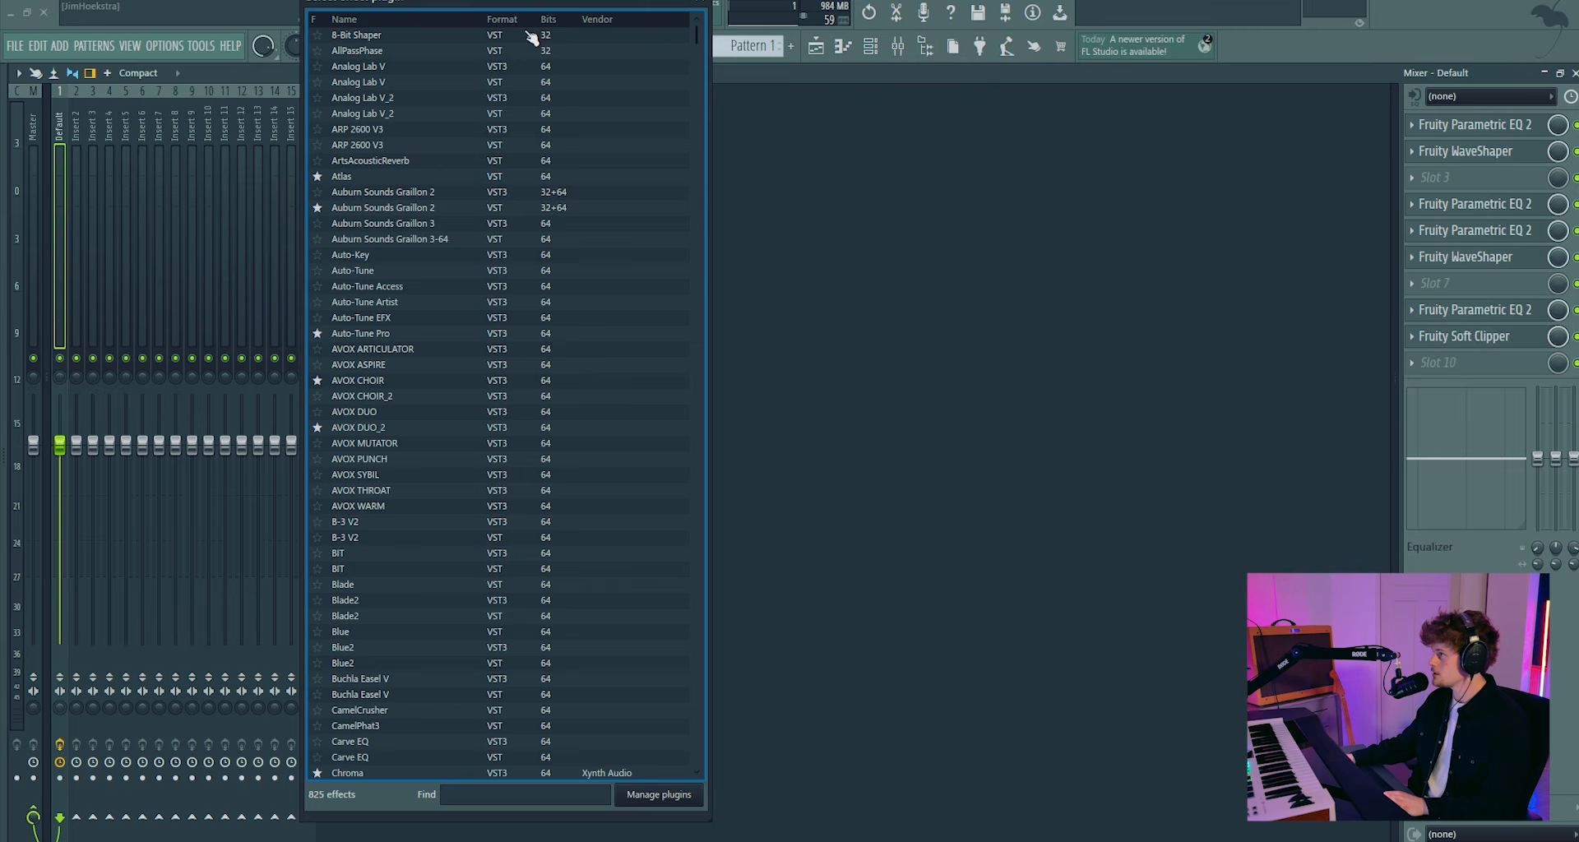
pyautogui.write('distr')
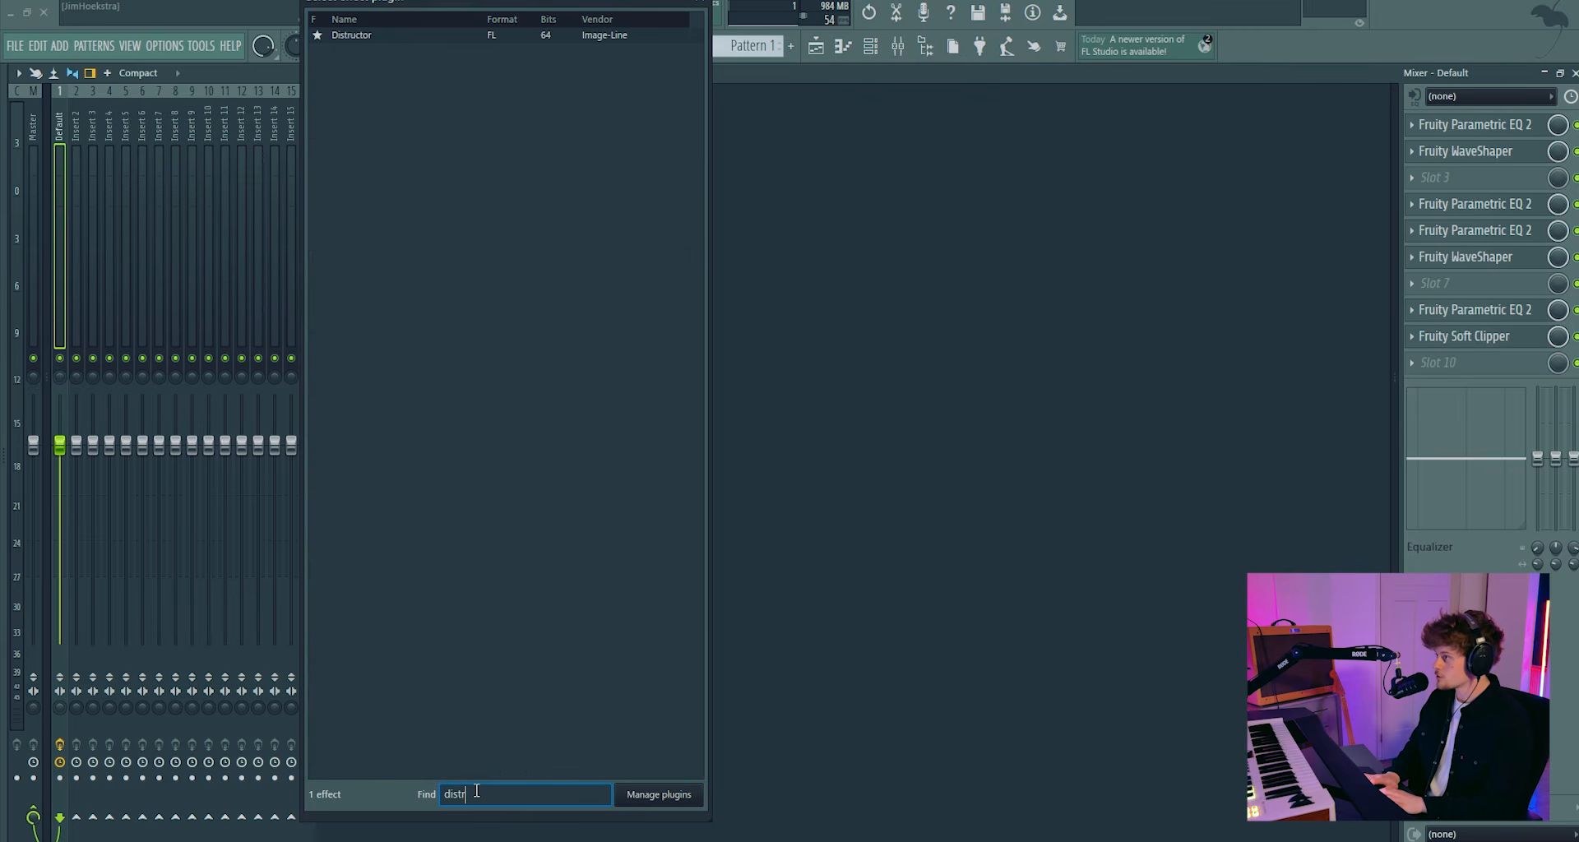
pyautogui.write('u')
pyautogui.doubleClick(423, 36)
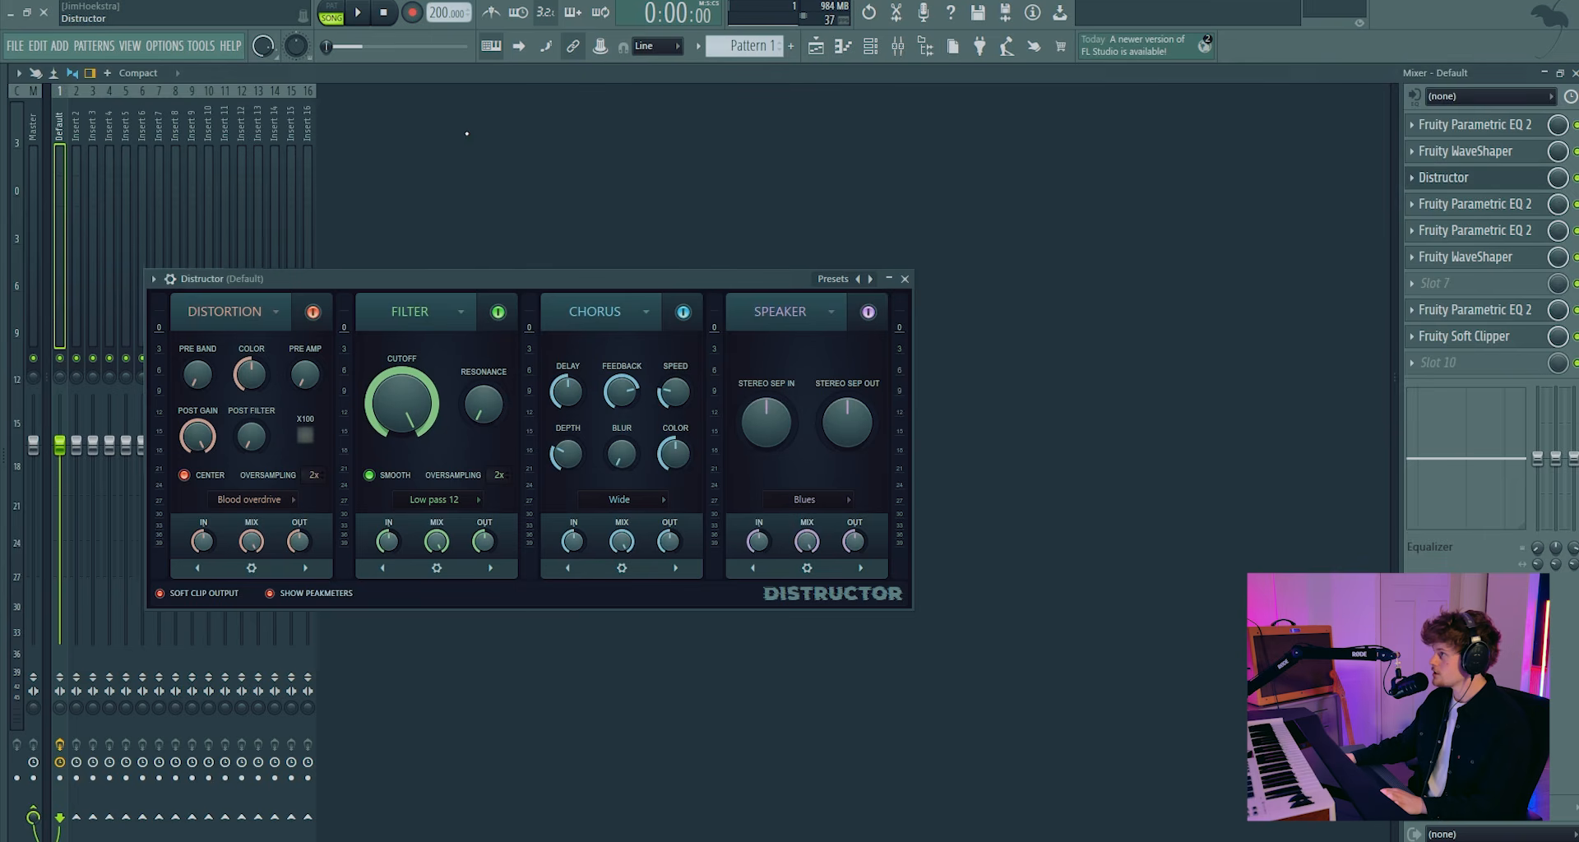
# Load Distructor's Empty preset and move the effect down to slot 4
pyautogui.moveTo(808, 229); pyautogui.dragTo(822, 223)
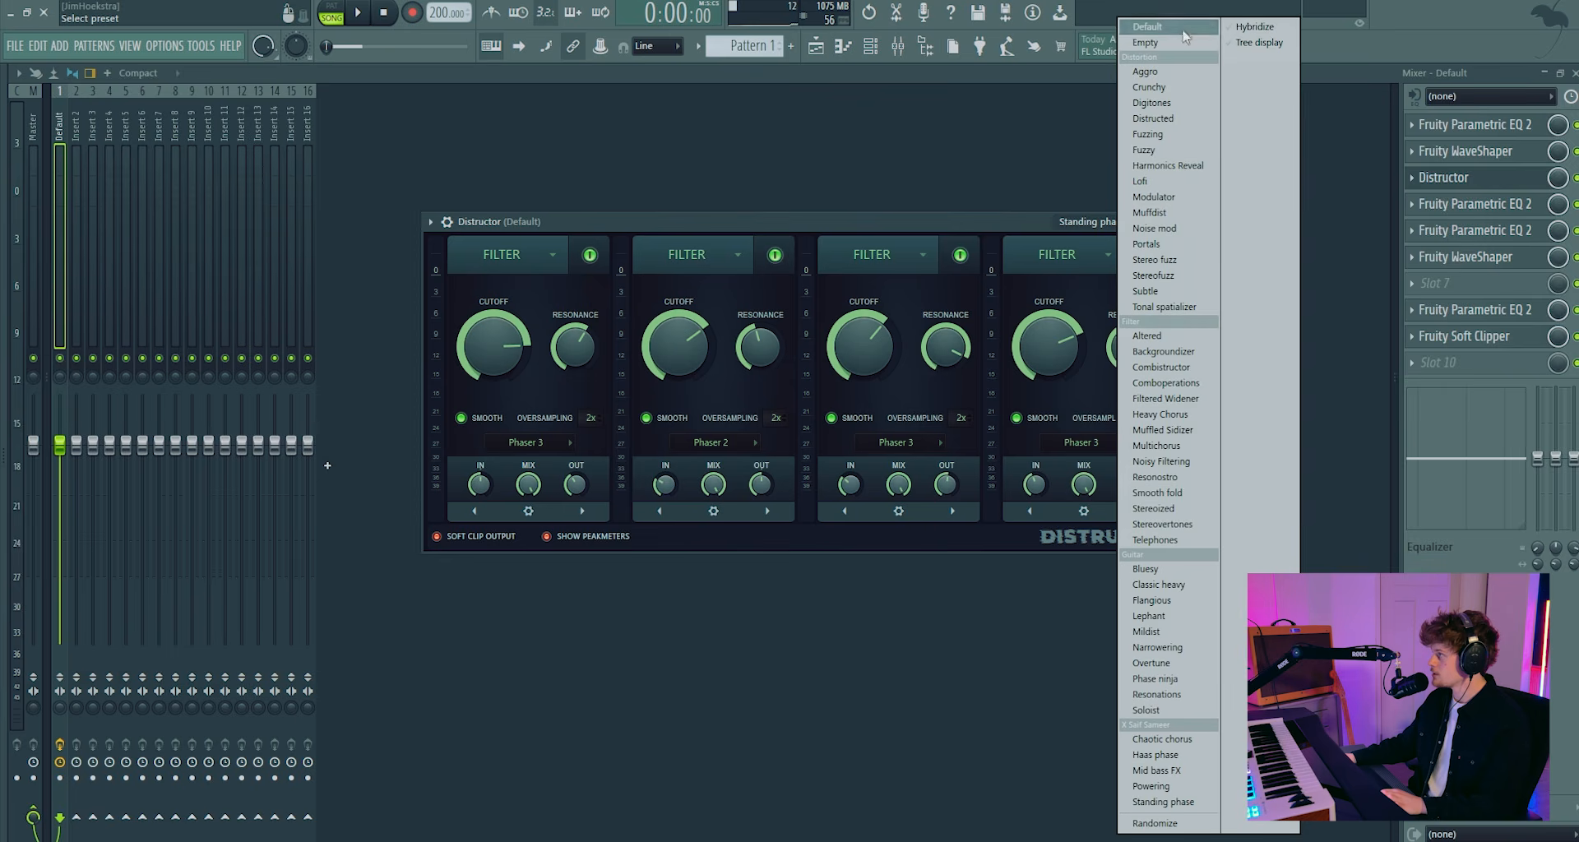
pyautogui.click(1174, 40)
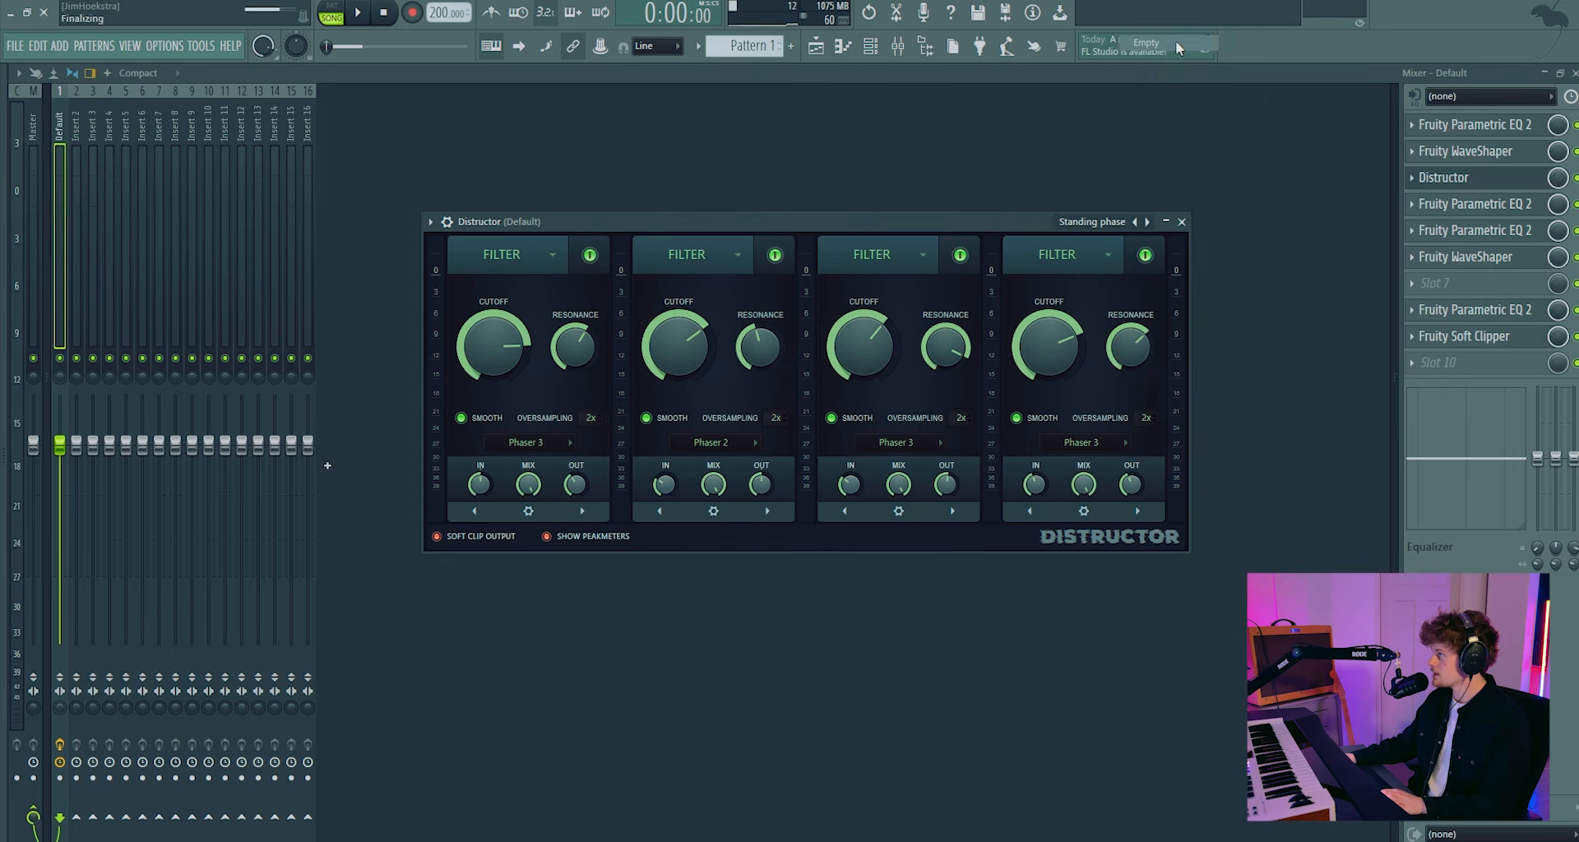
pyautogui.moveTo(1441, 177); pyautogui.dragTo(1431, 206)
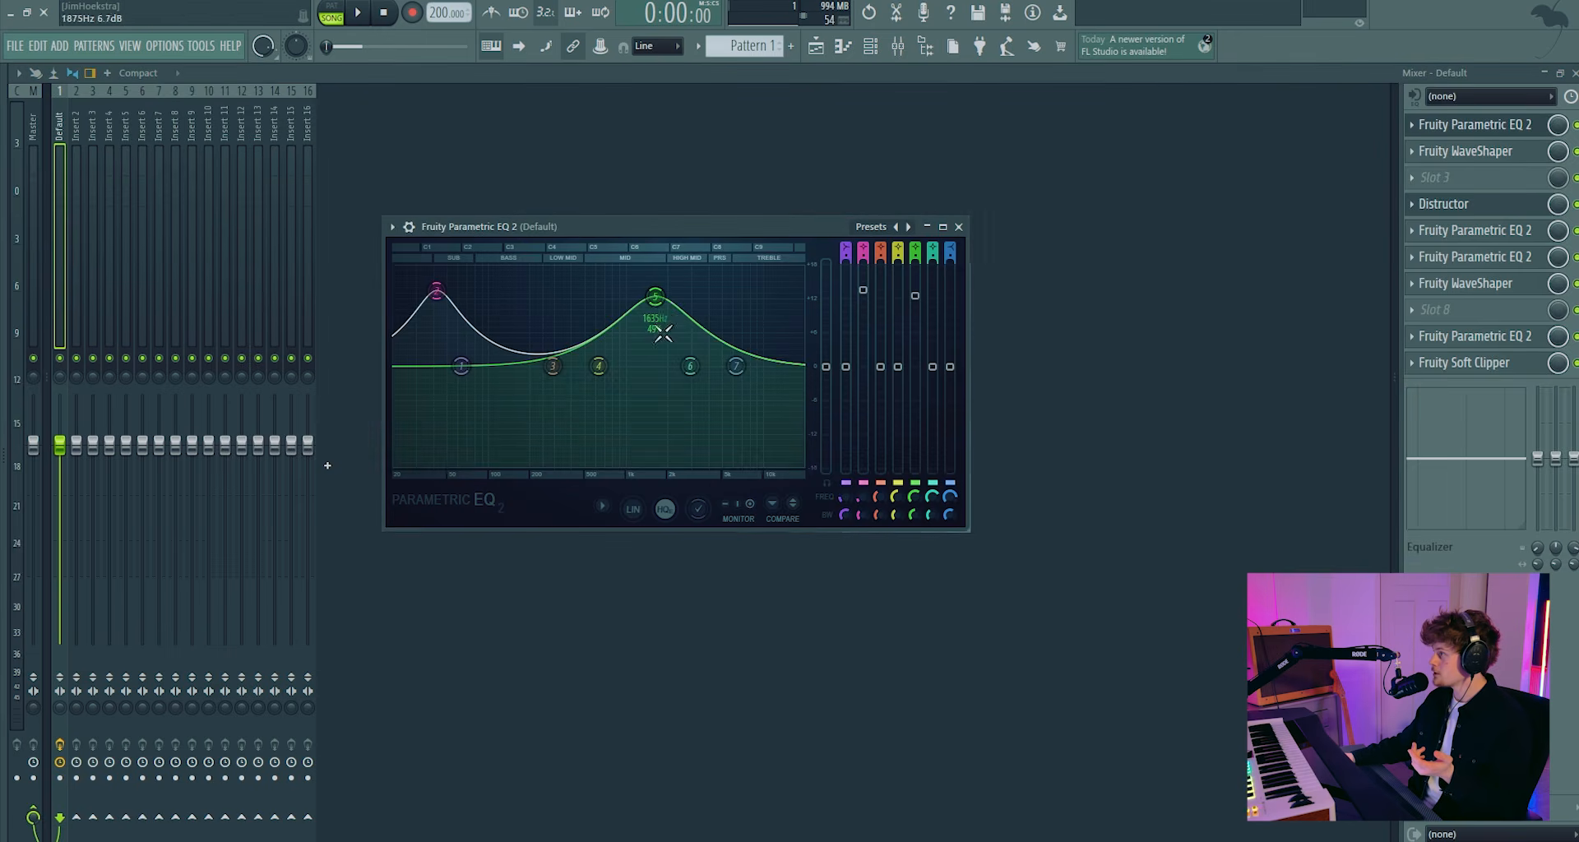
# Review the effects chain in playback, examining the slot 2 WaveShaper, the EQs in slots 5, 6 and 9, and the Soft Clipper
pyautogui.click(1498, 155)
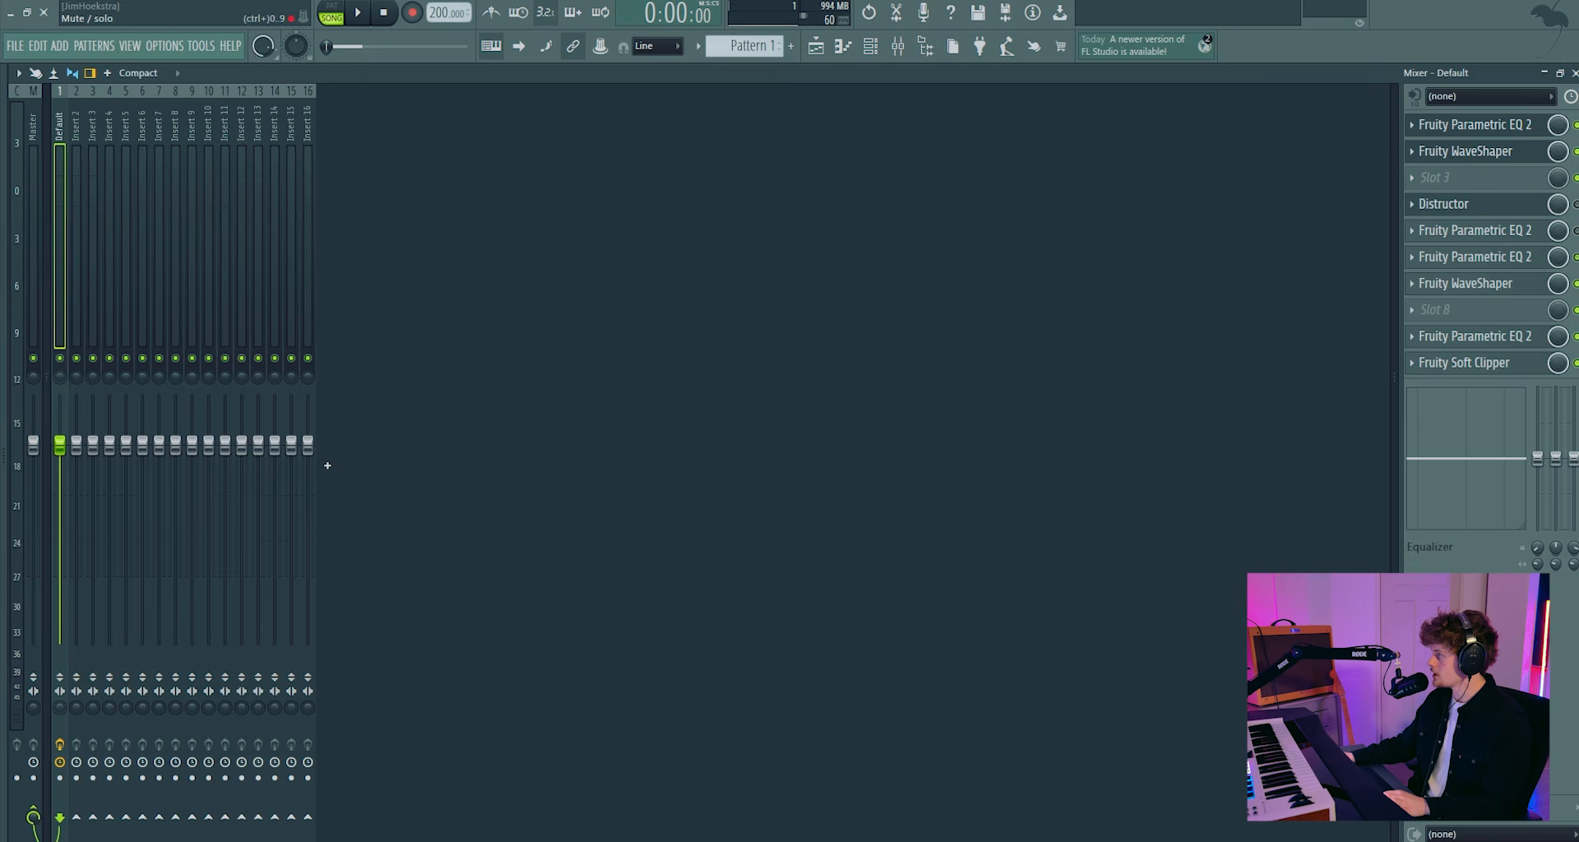
pyautogui.press('space')
pyautogui.press('space')
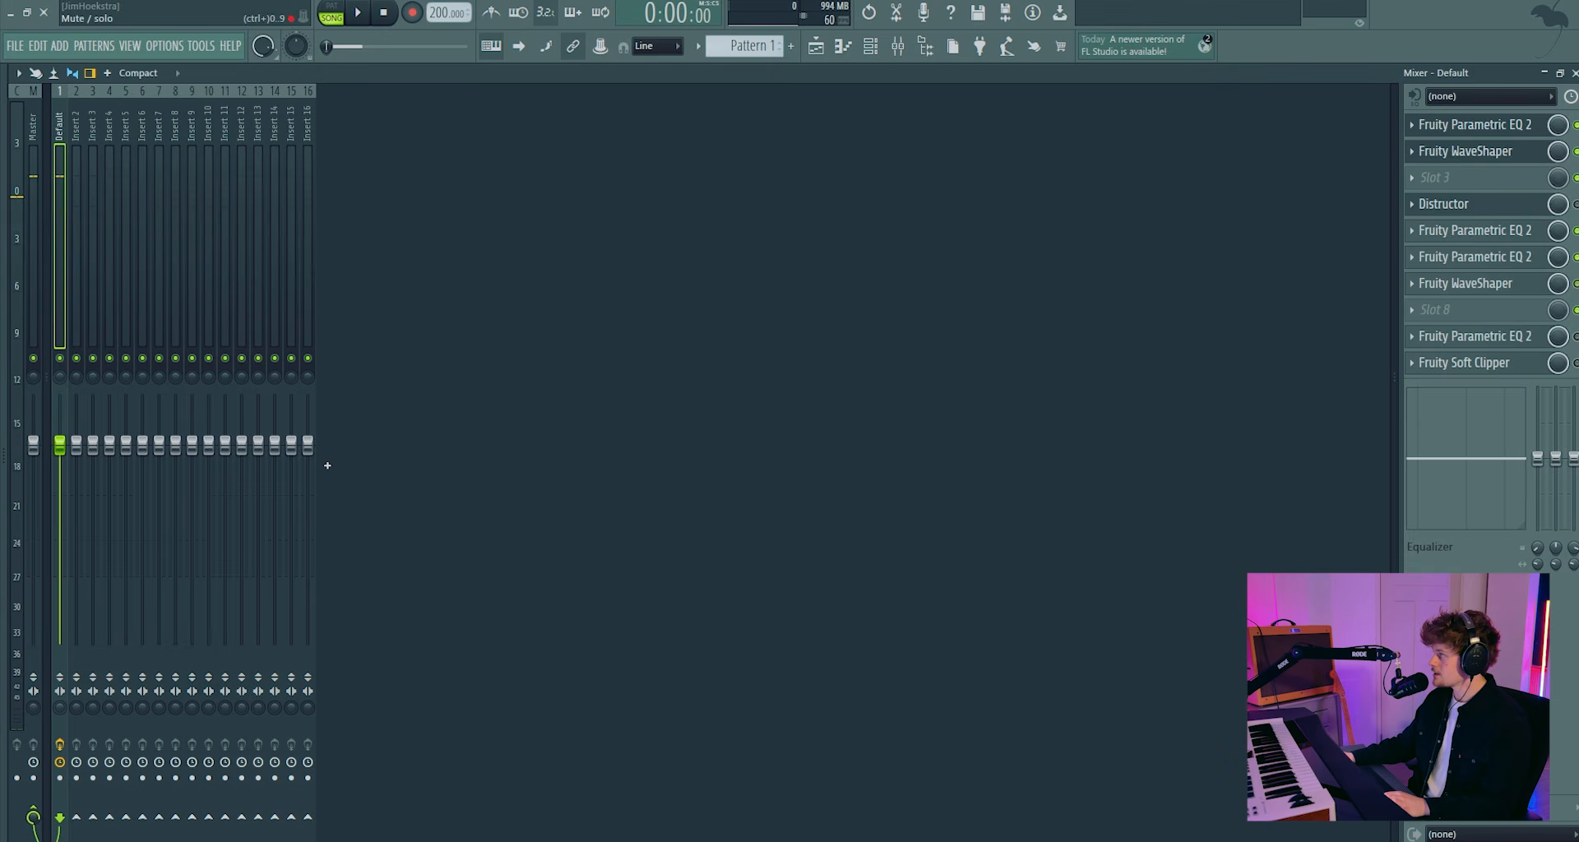
pyautogui.click(1505, 255)
pyautogui.click(1504, 233)
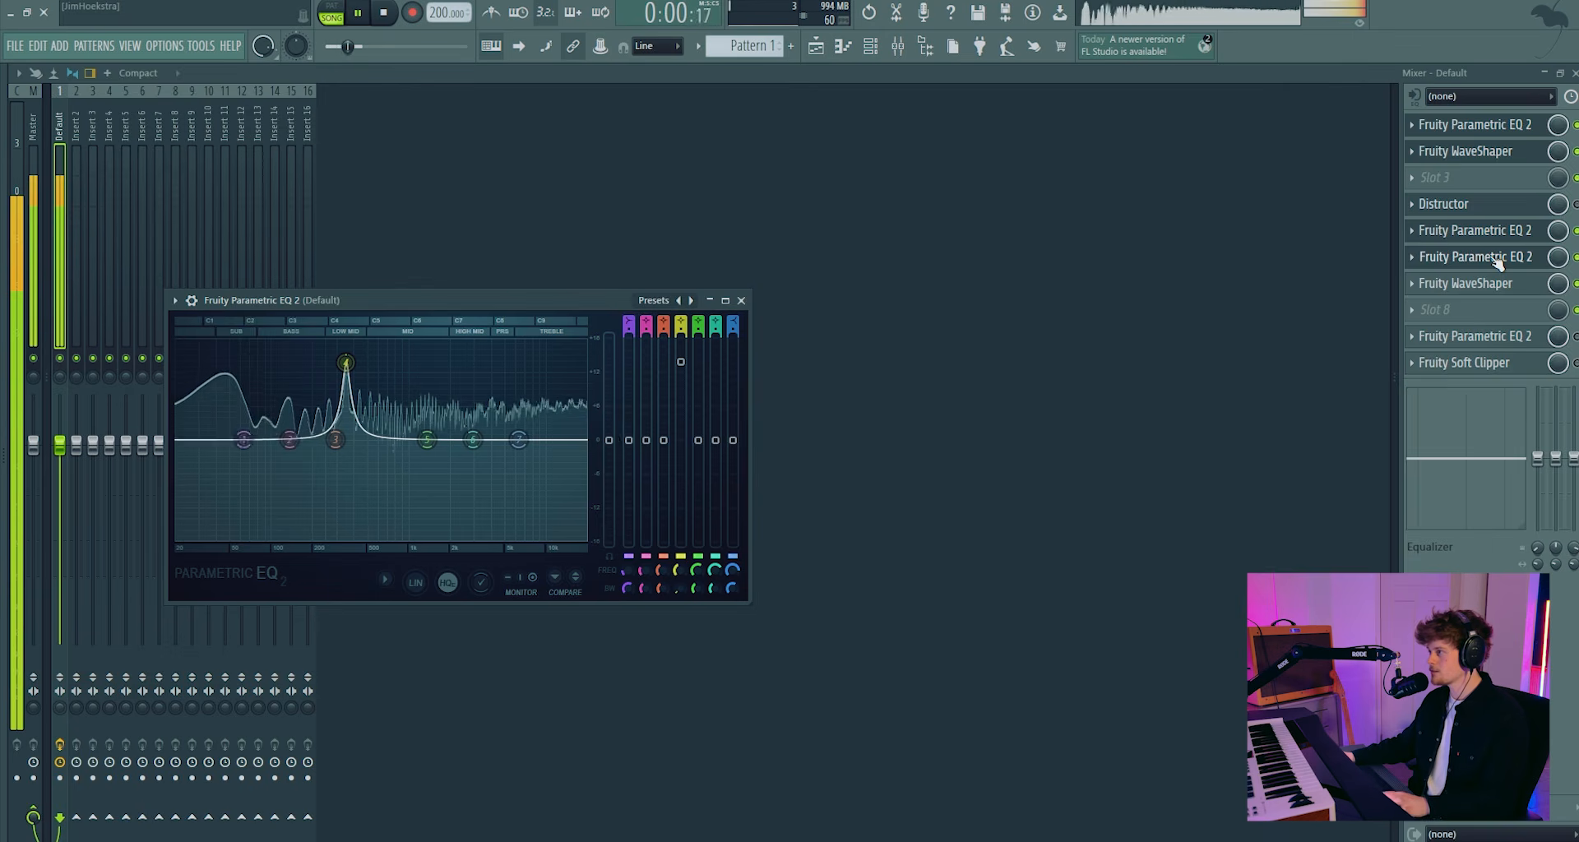
pyautogui.click(1521, 336)
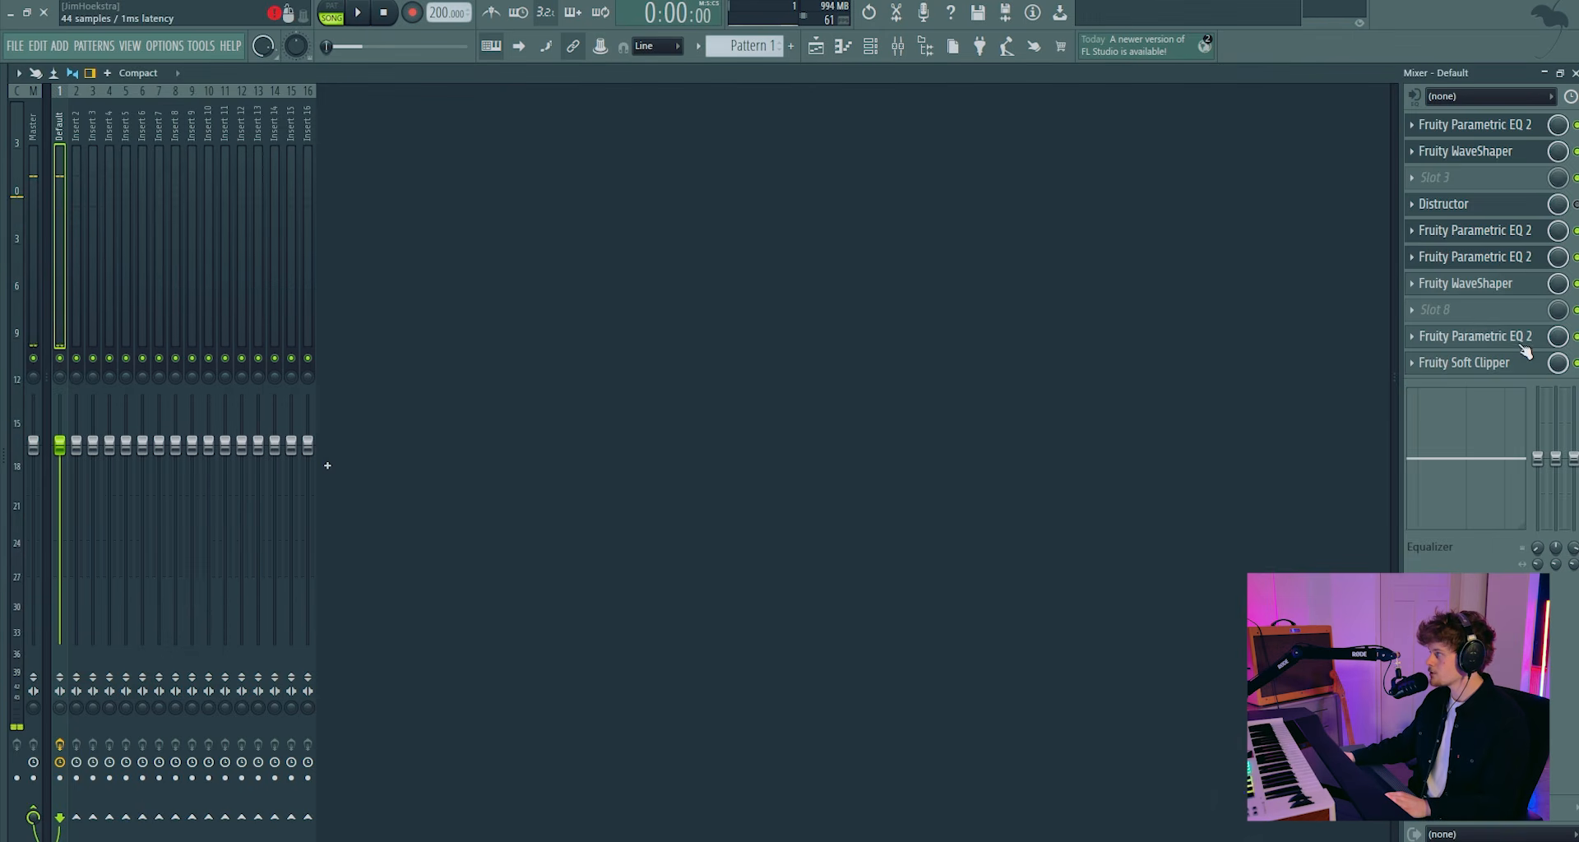
pyautogui.press('space')
pyautogui.click(1516, 368)
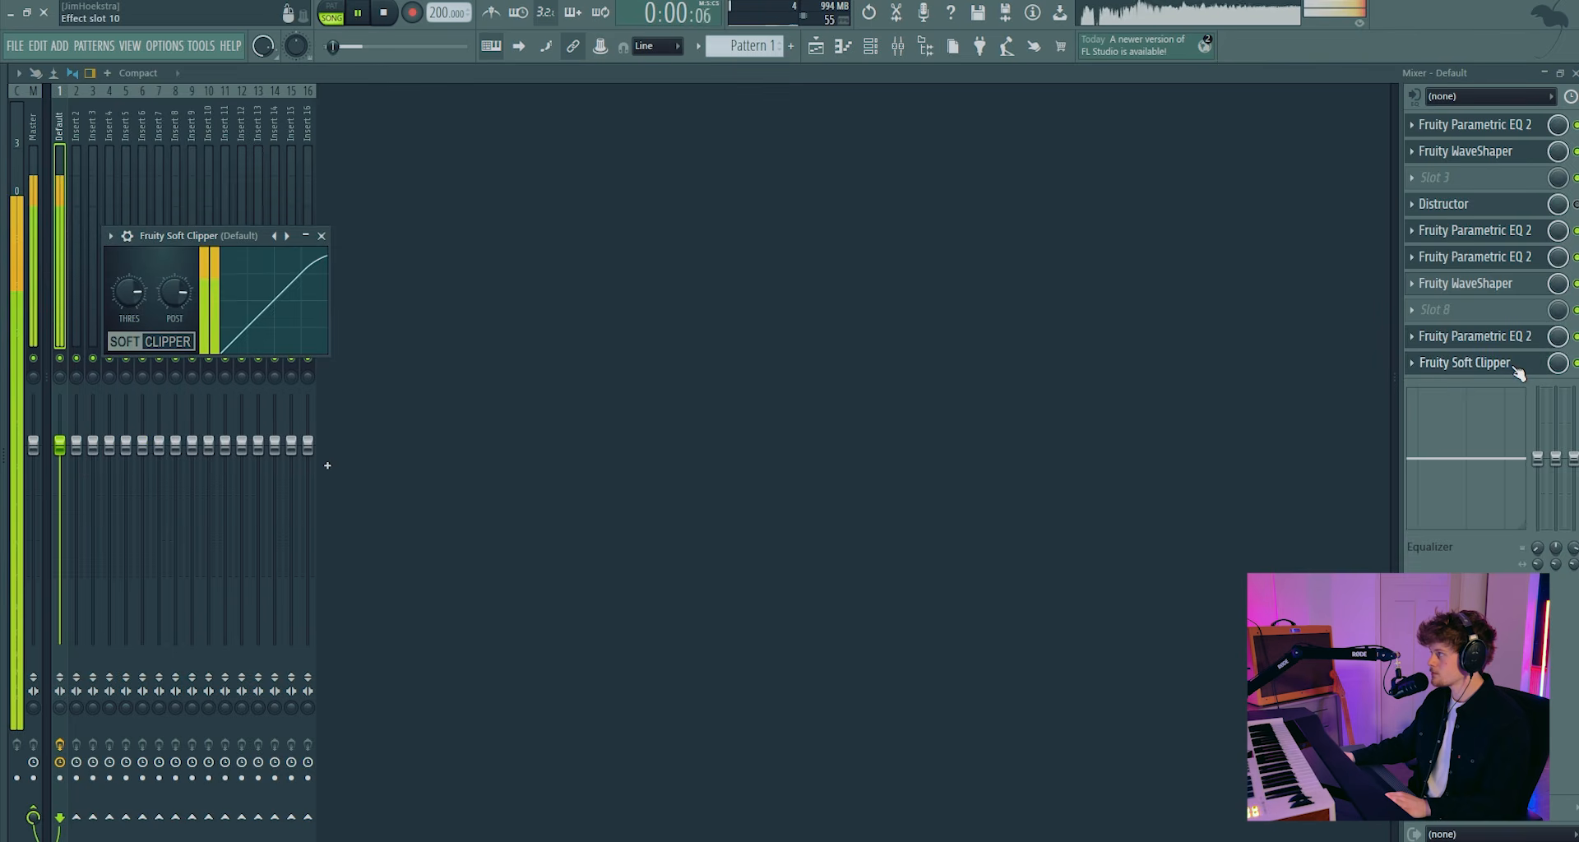
# Add a Speaker module in Distructor's first slot and lower its mix to about 64% during playback
pyautogui.click(1519, 371)
pyautogui.press('space')
pyautogui.click(1498, 214)
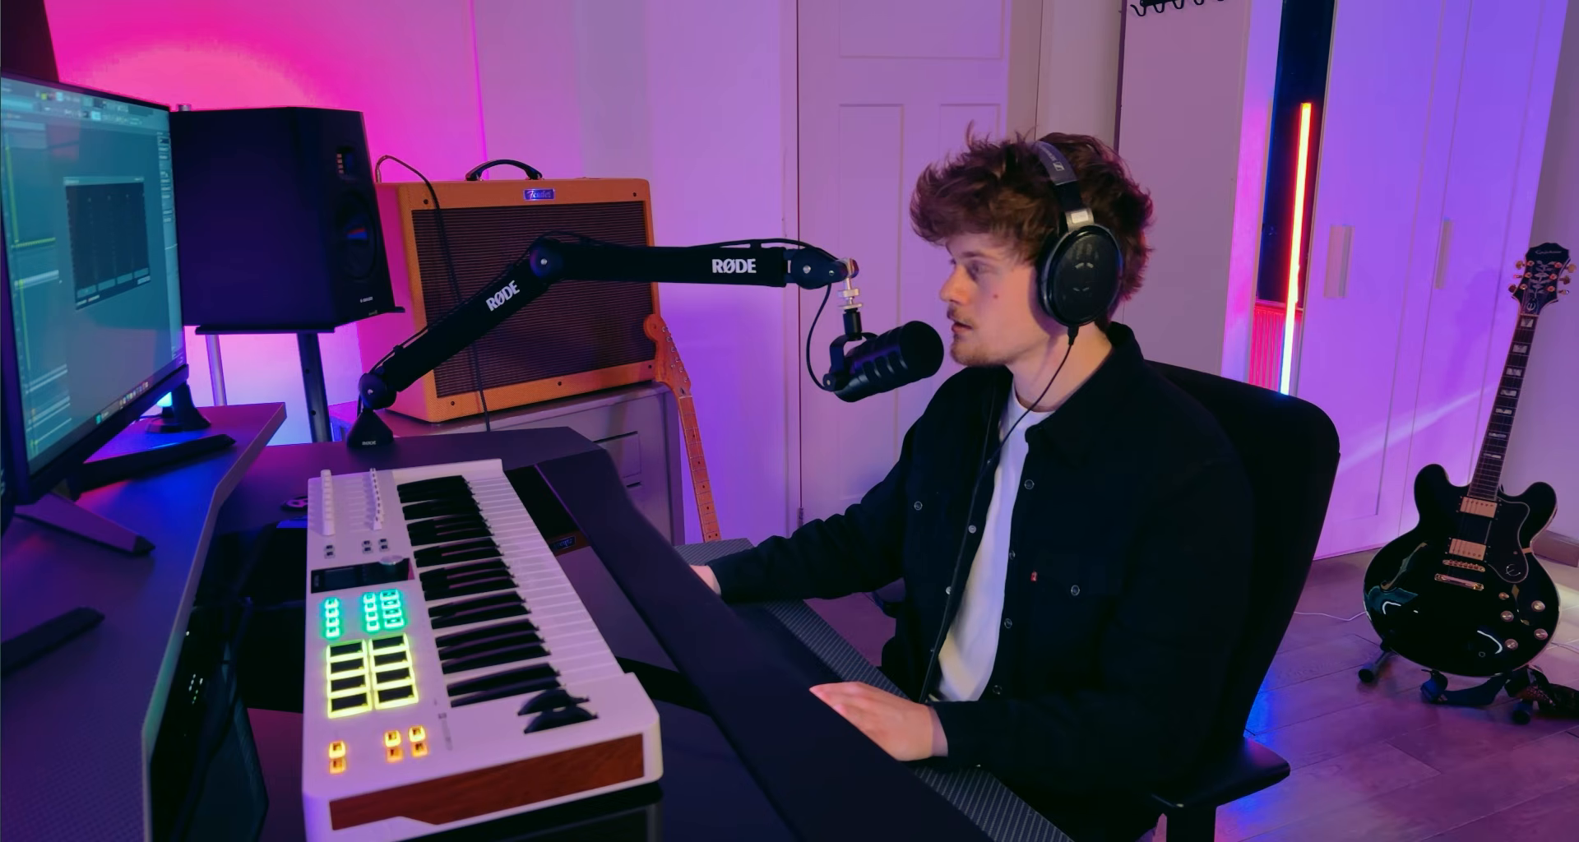
pyautogui.click(528, 511)
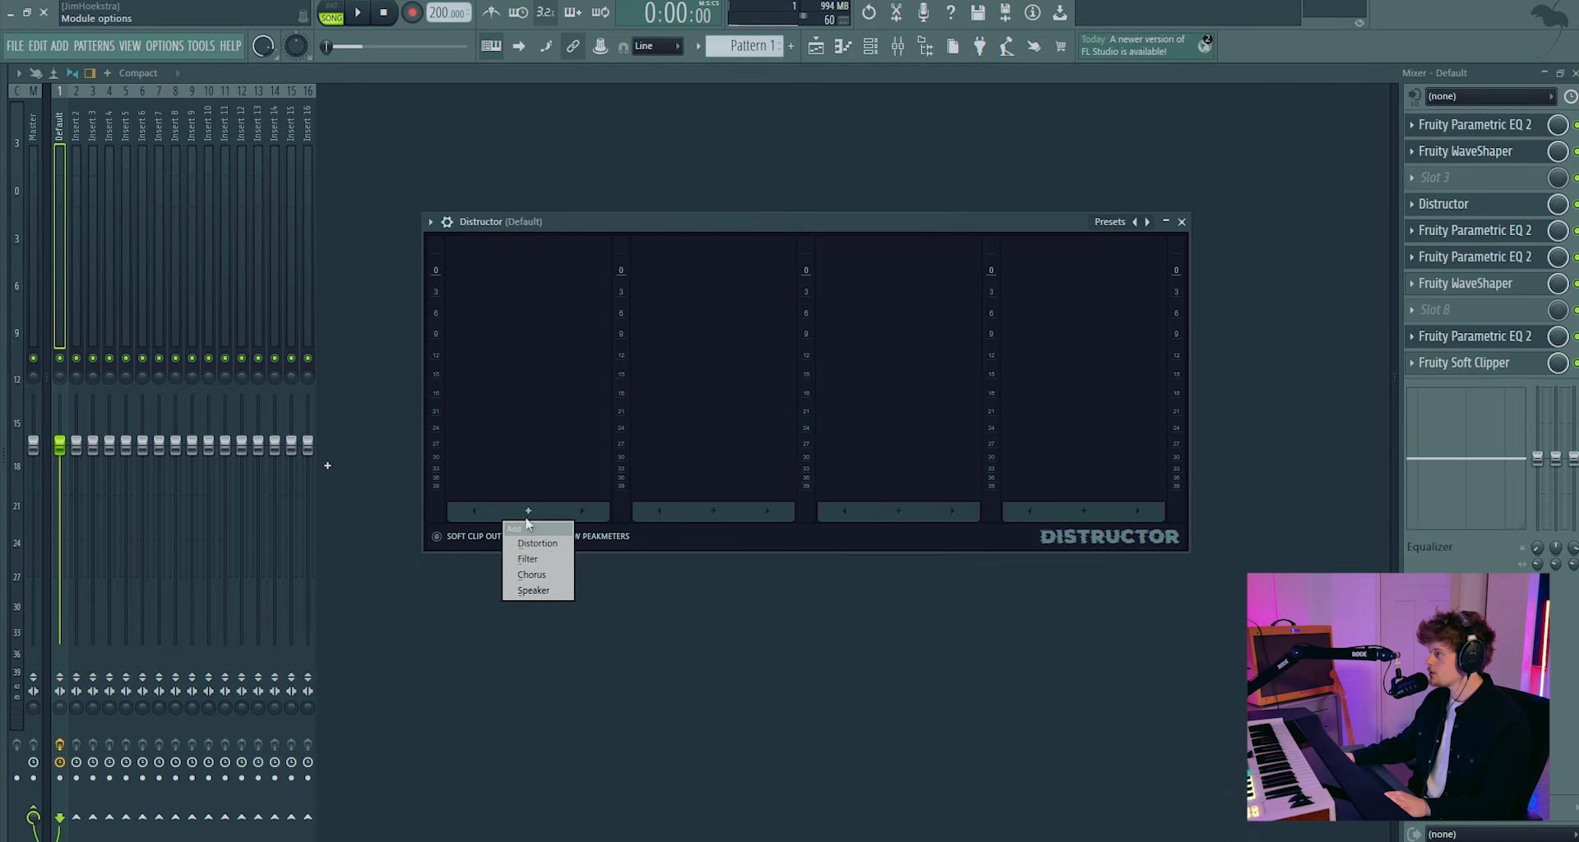
pyautogui.click(535, 590)
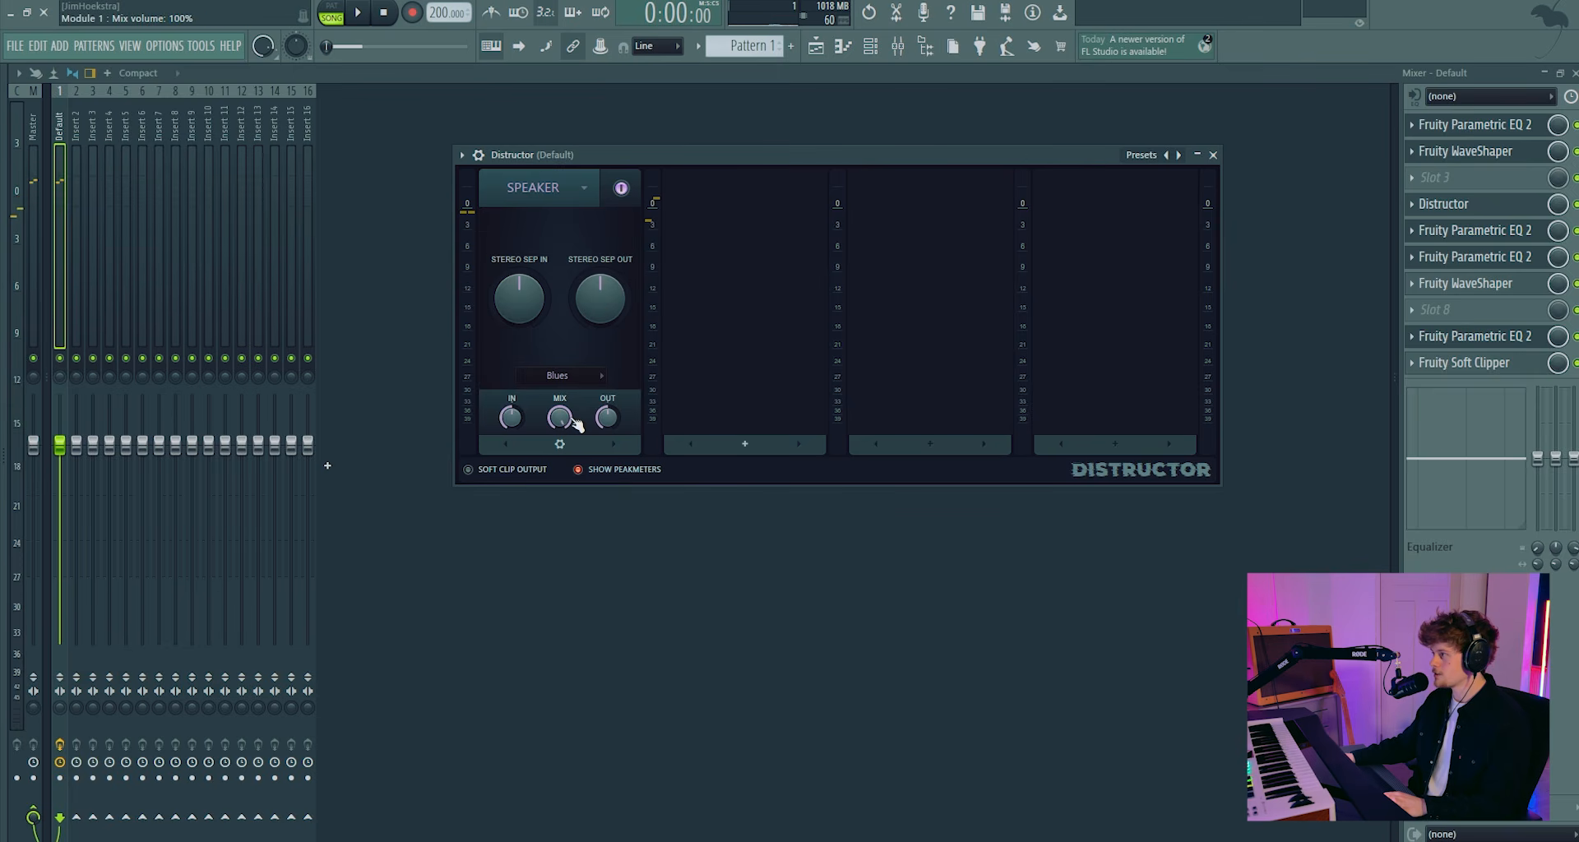
pyautogui.press('space')
pyautogui.moveTo(573, 425); pyautogui.dragTo(573, 436)
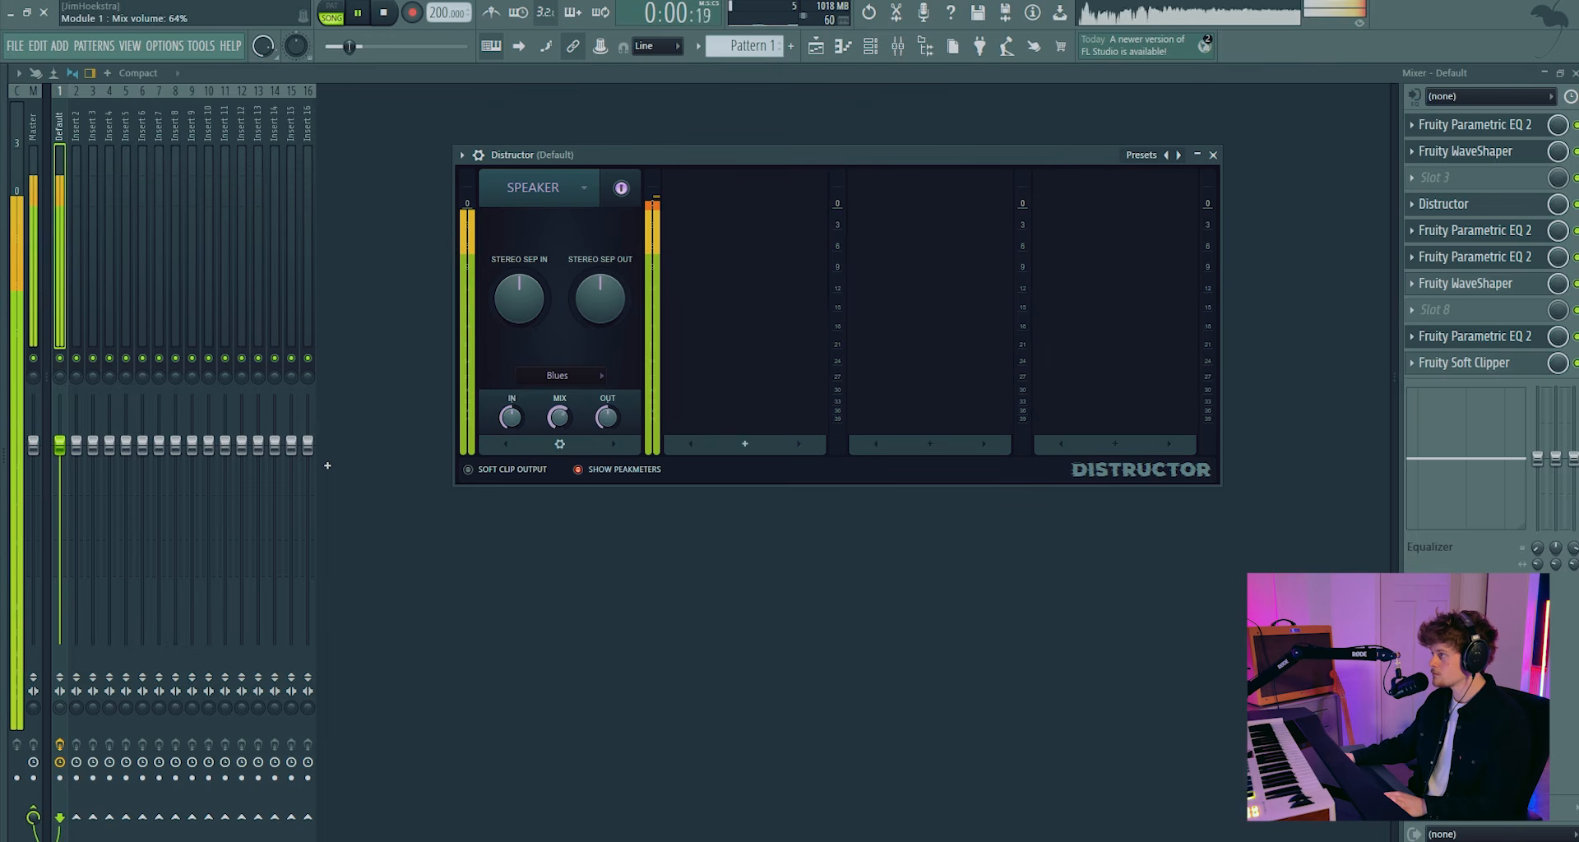
pyautogui.press('space')
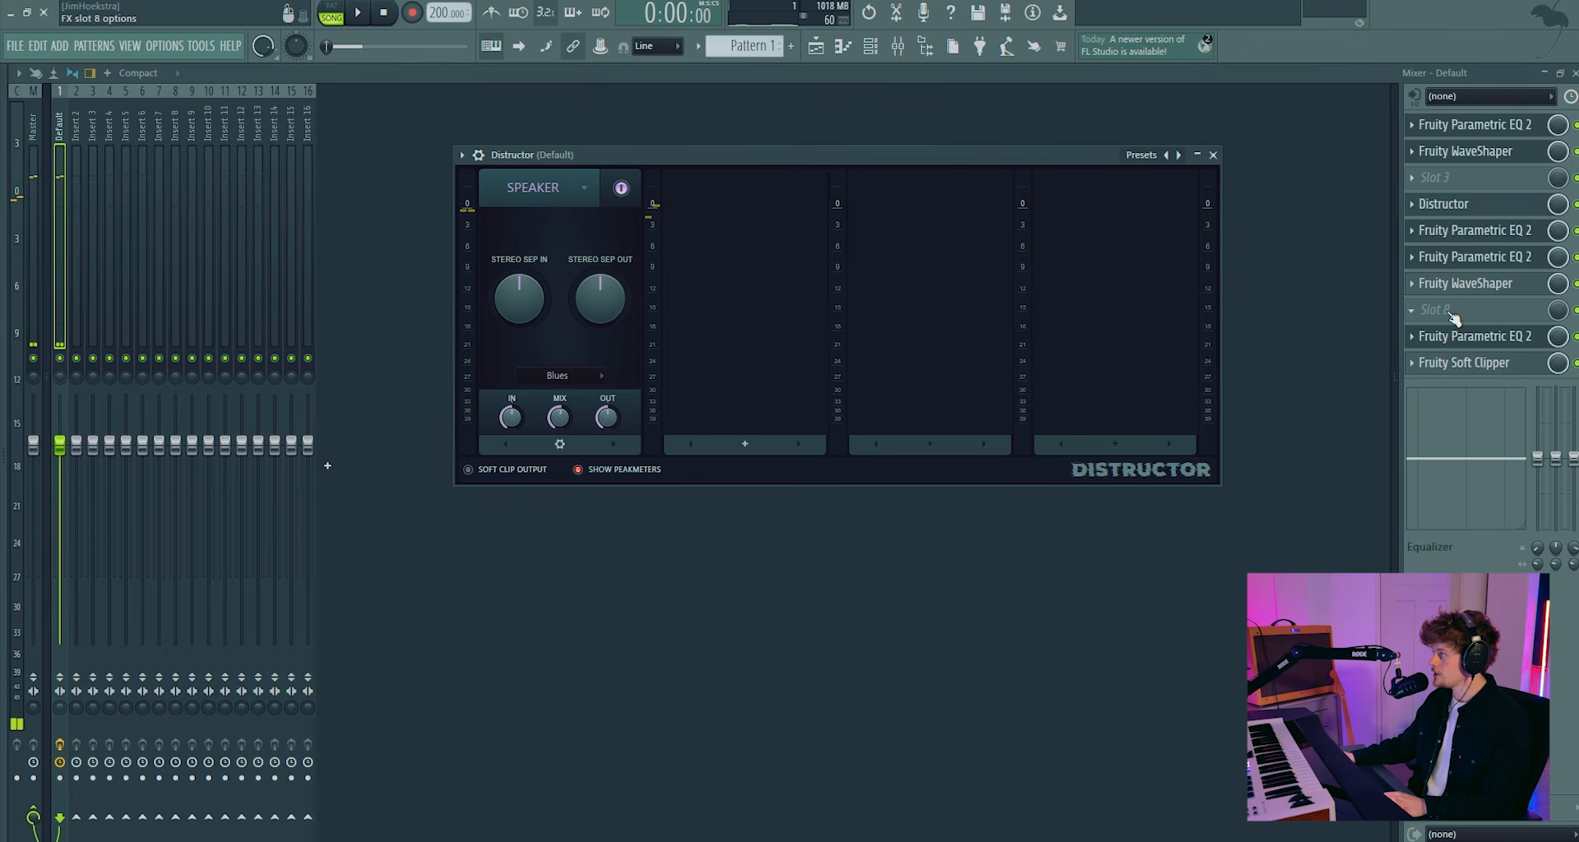
# Load Patcher in slot 8 and apply its Mid Side EQ preset
pyautogui.click(1449, 312)
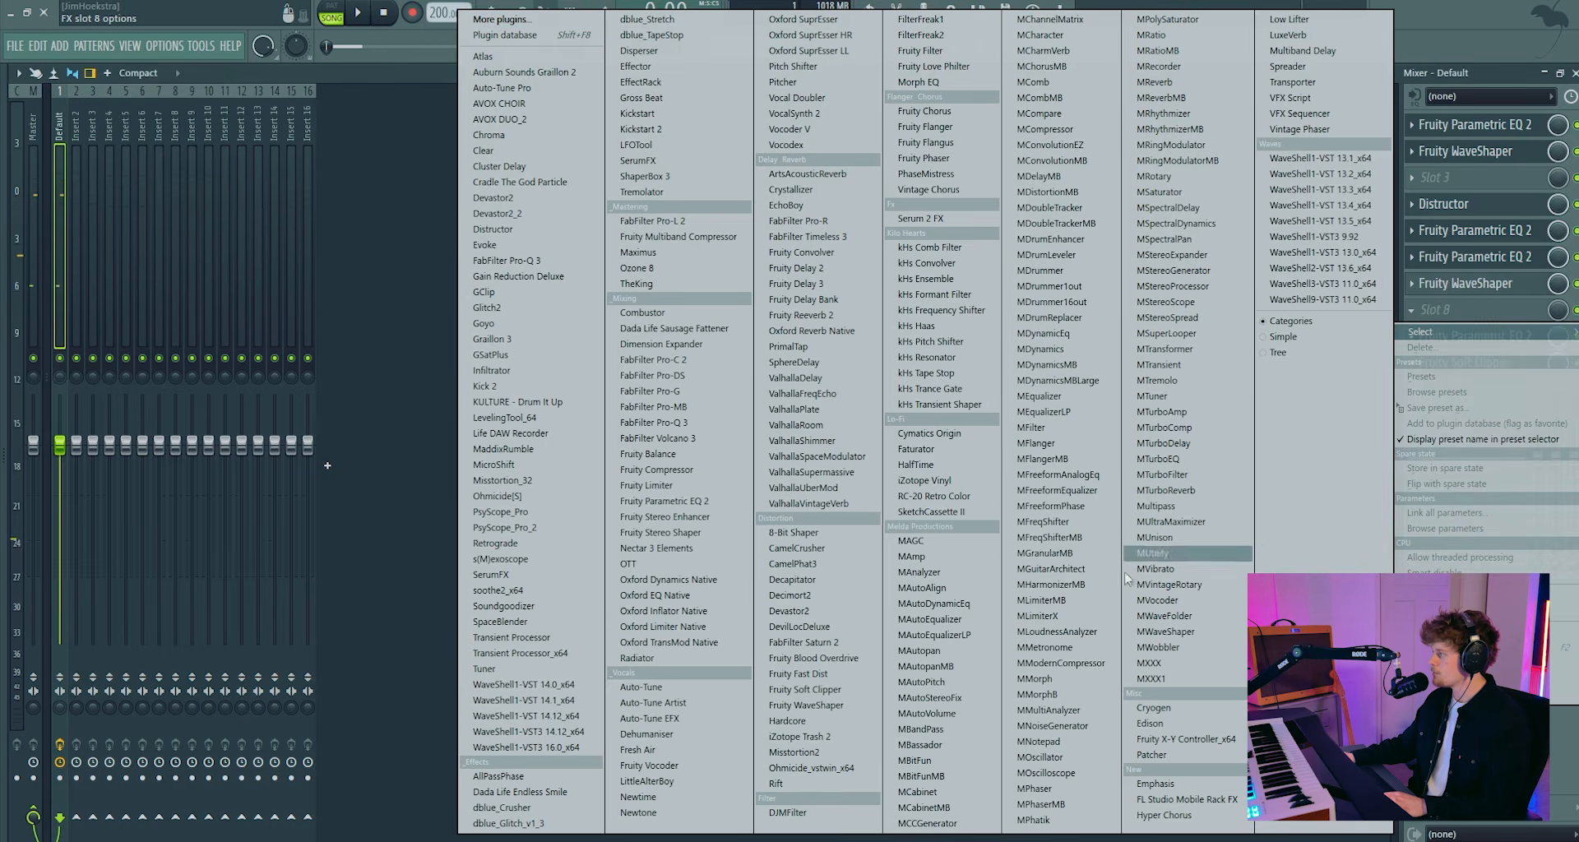
pyautogui.click(1175, 752)
pyautogui.click(131, 258)
pyautogui.moveTo(205, 321)
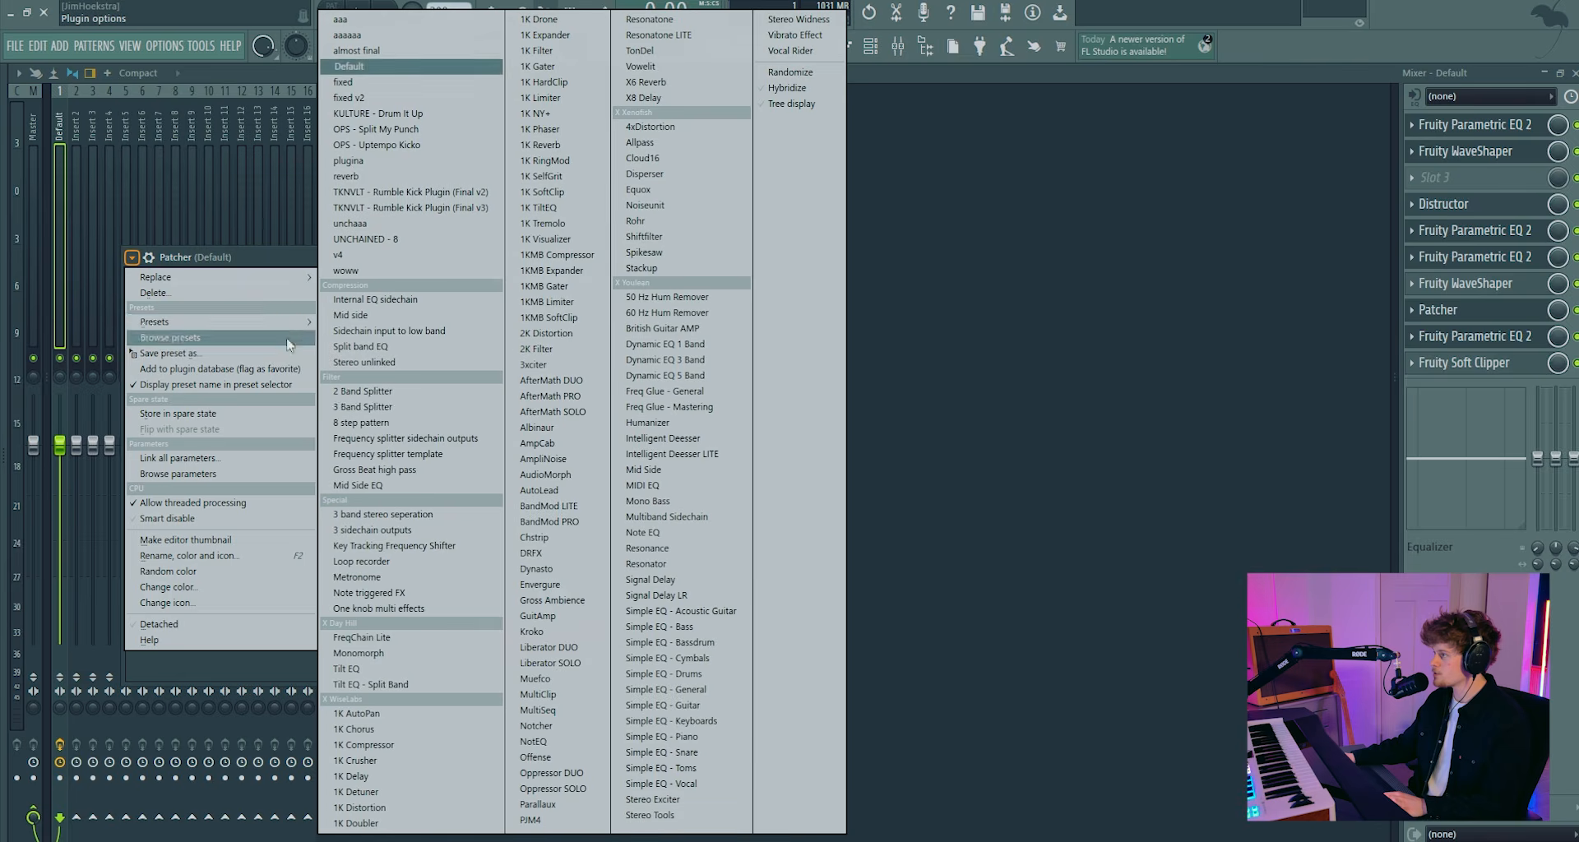
pyautogui.click(399, 486)
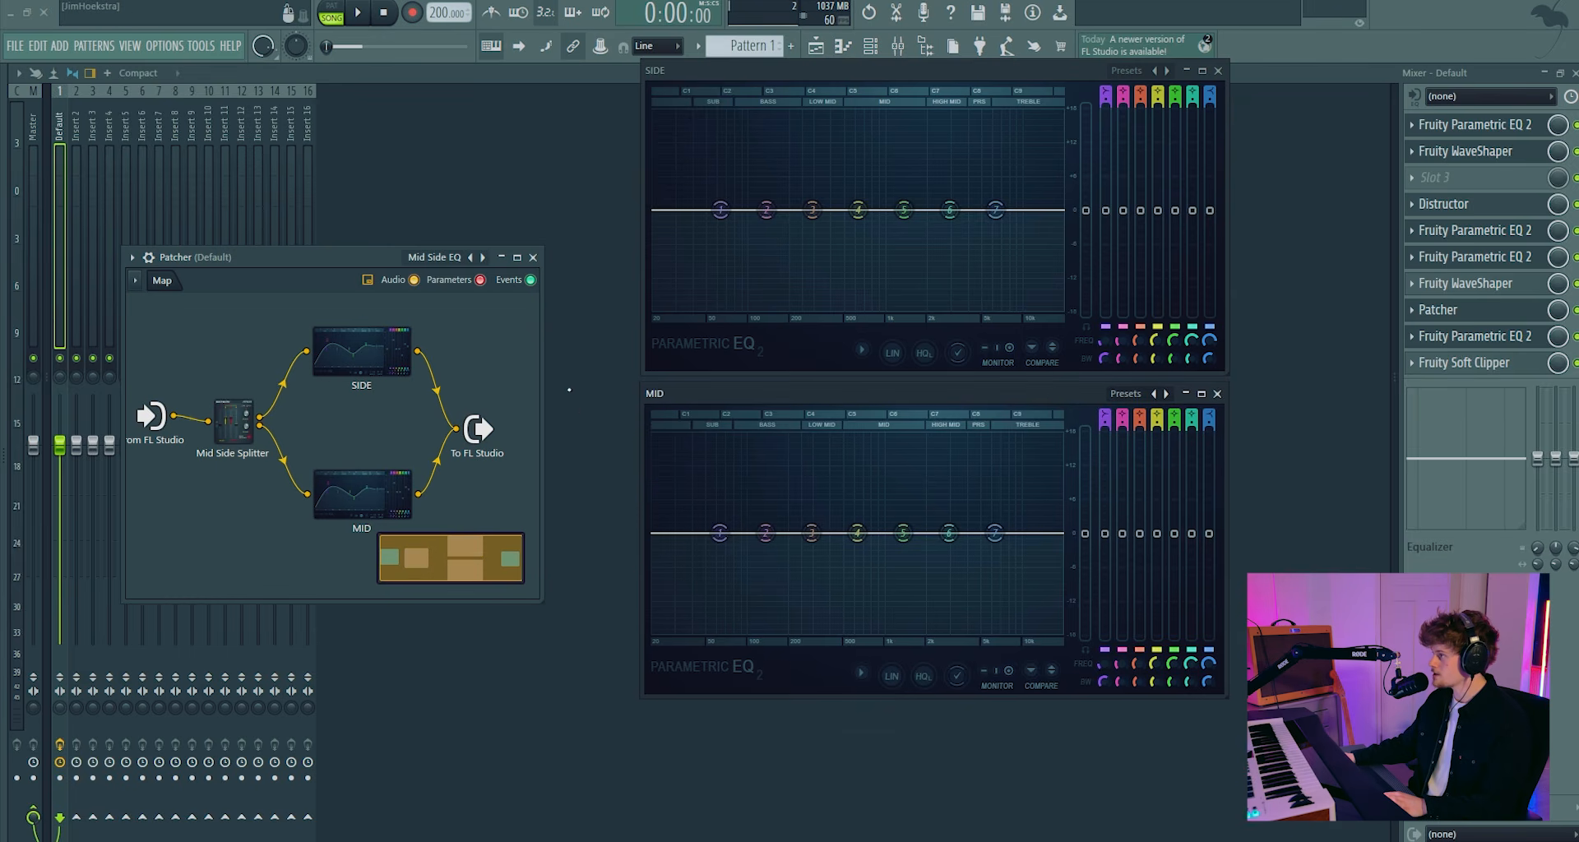
# Try a side-only low-cut band in FabFilter Pro-Q 3, raise its frequency, and close the plugin
pyautogui.click(79, 343)
pyautogui.rightClick(82, 343)
pyautogui.moveTo(159, 412)
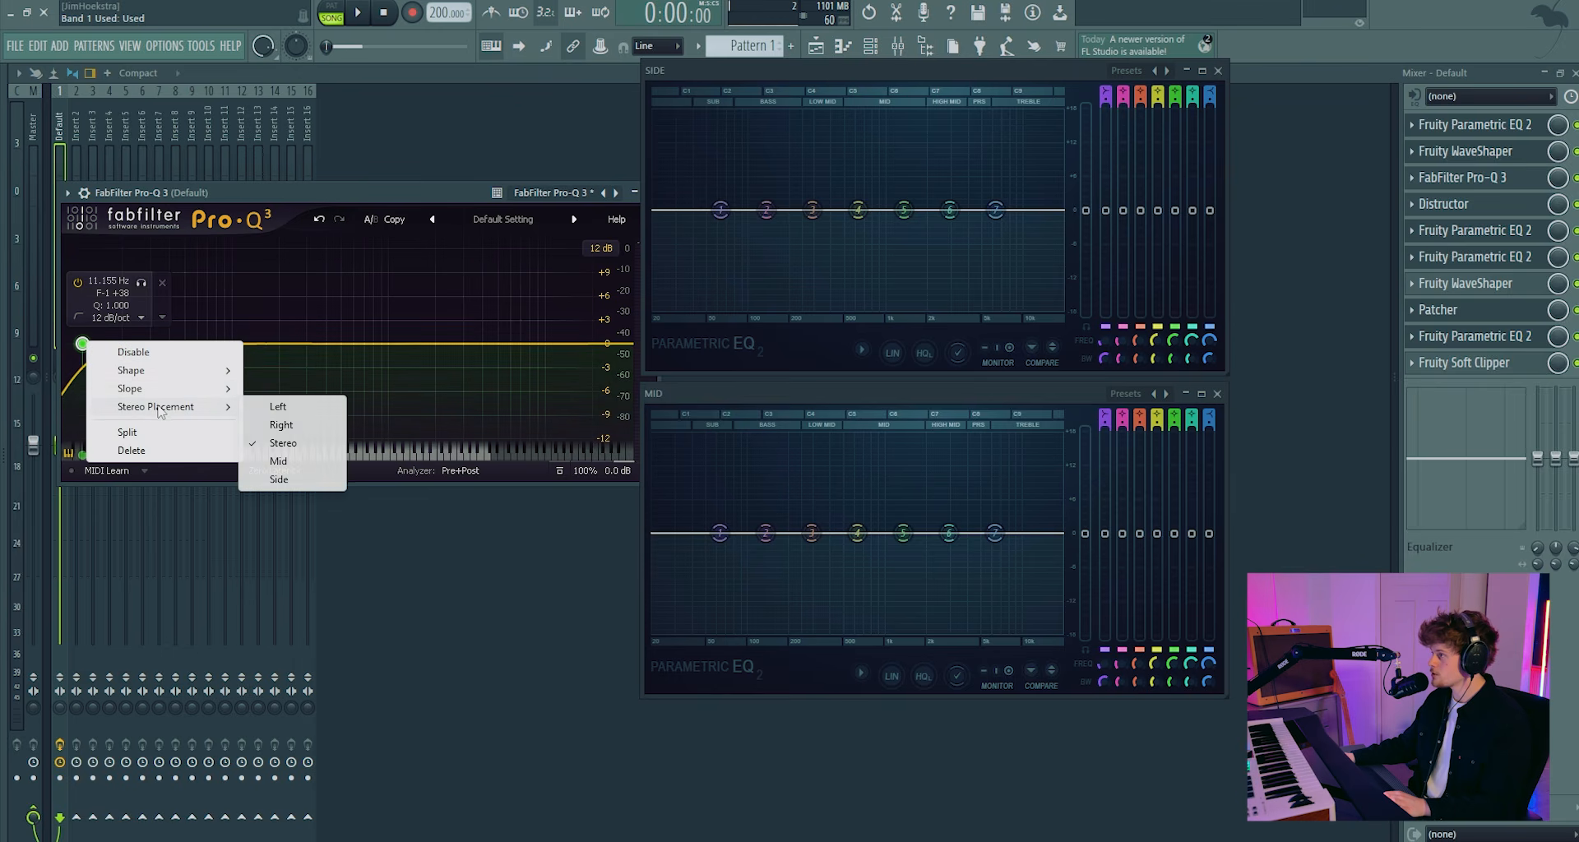
pyautogui.click(279, 479)
pyautogui.moveTo(83, 344); pyautogui.dragTo(289, 341)
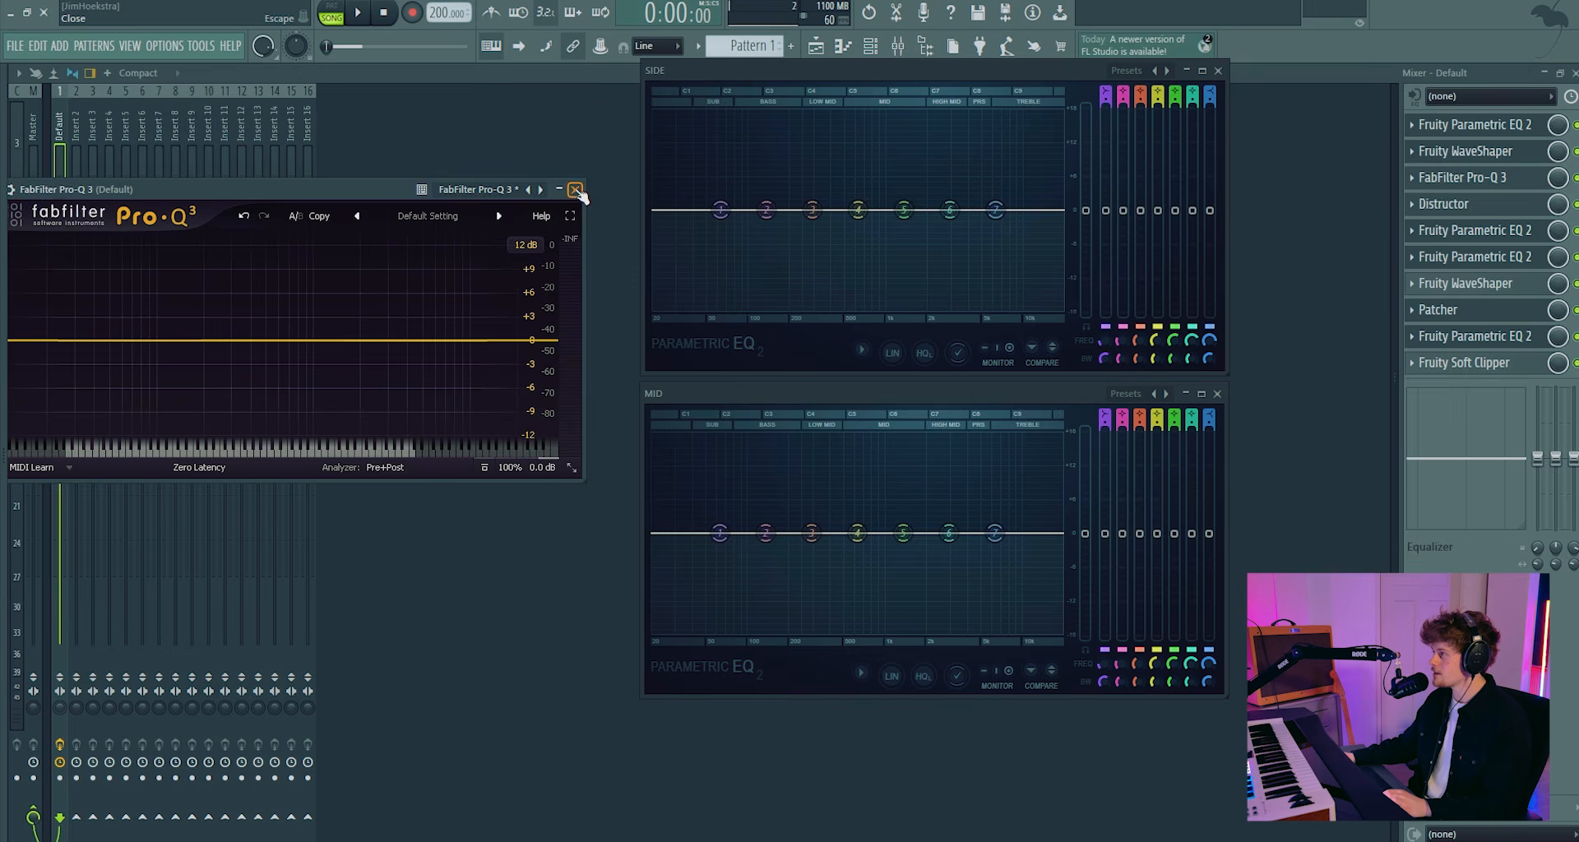
pyautogui.click(575, 190)
# Move Patcher up to slot 7, ahead of the WaveShaper, and close its map window
pyautogui.click(1447, 309)
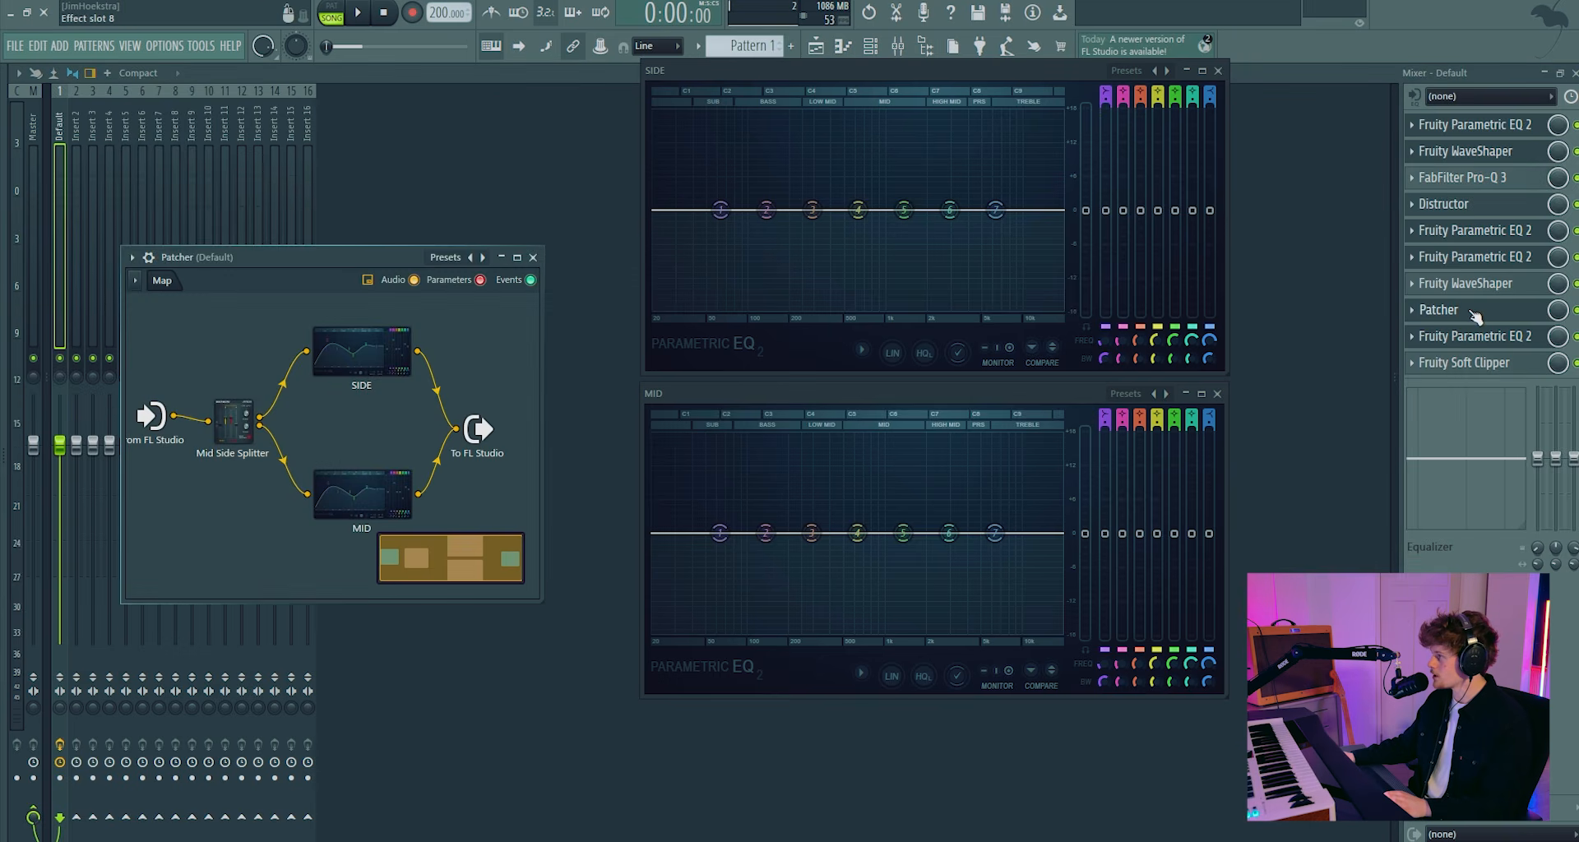
pyautogui.moveTo(1498, 306); pyautogui.dragTo(1494, 288)
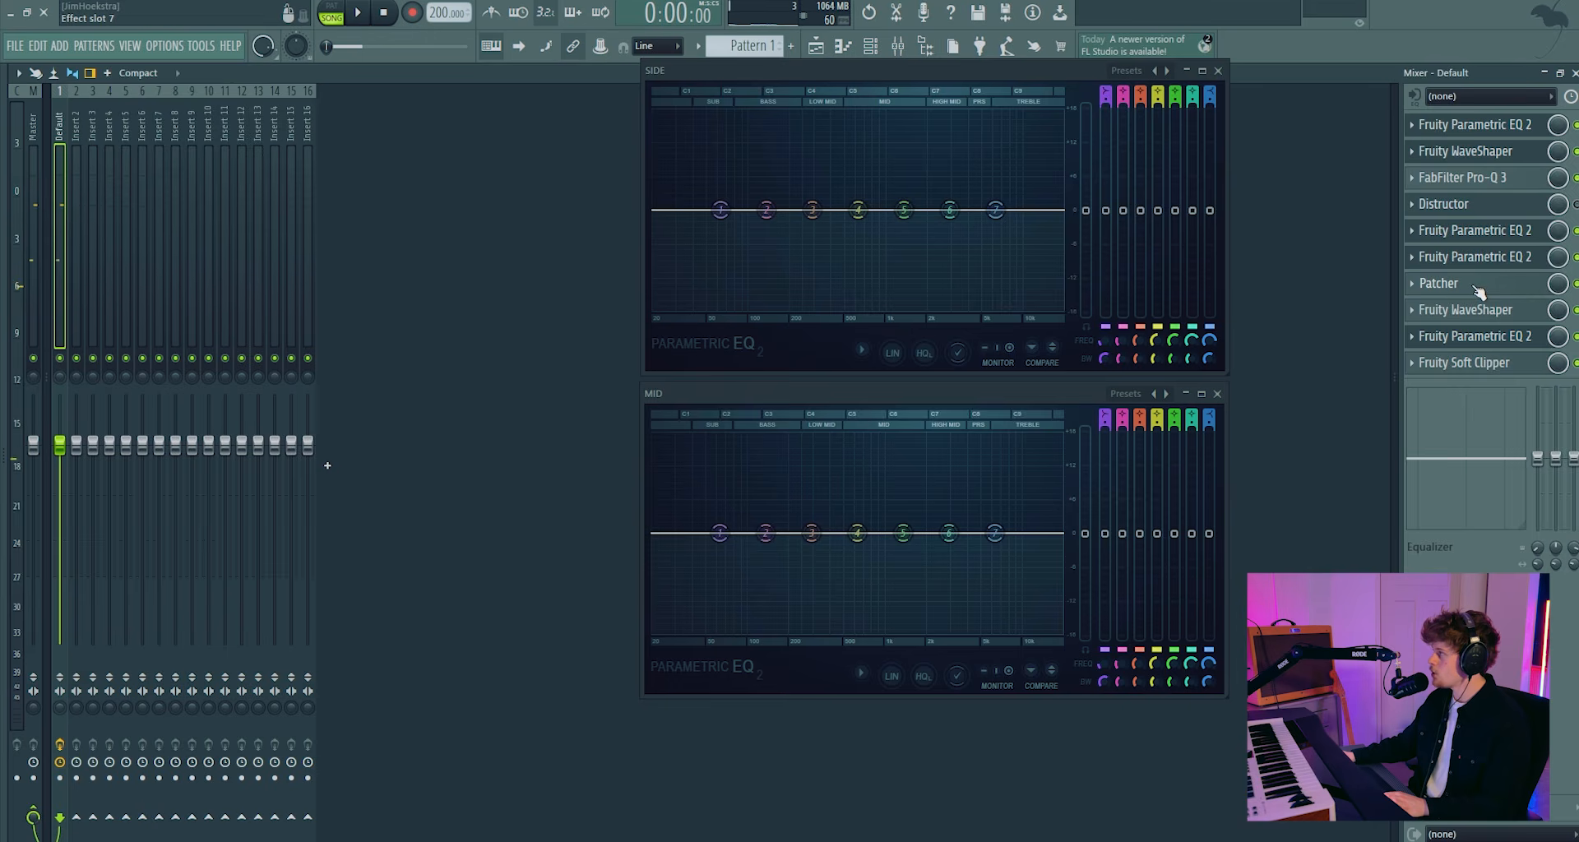
pyautogui.click(1478, 290)
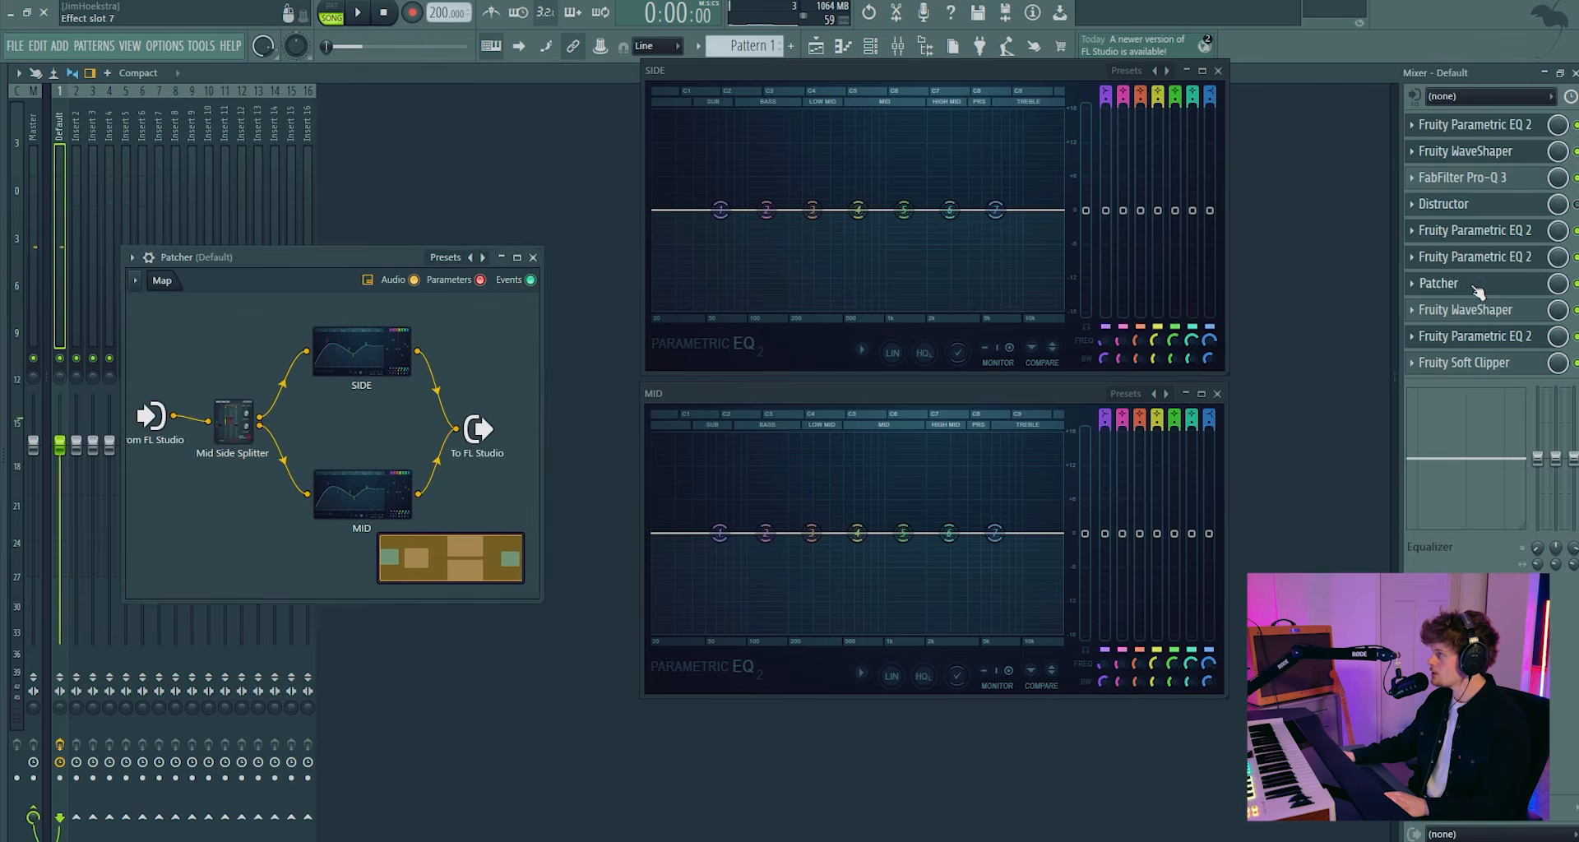
pyautogui.click(532, 257)
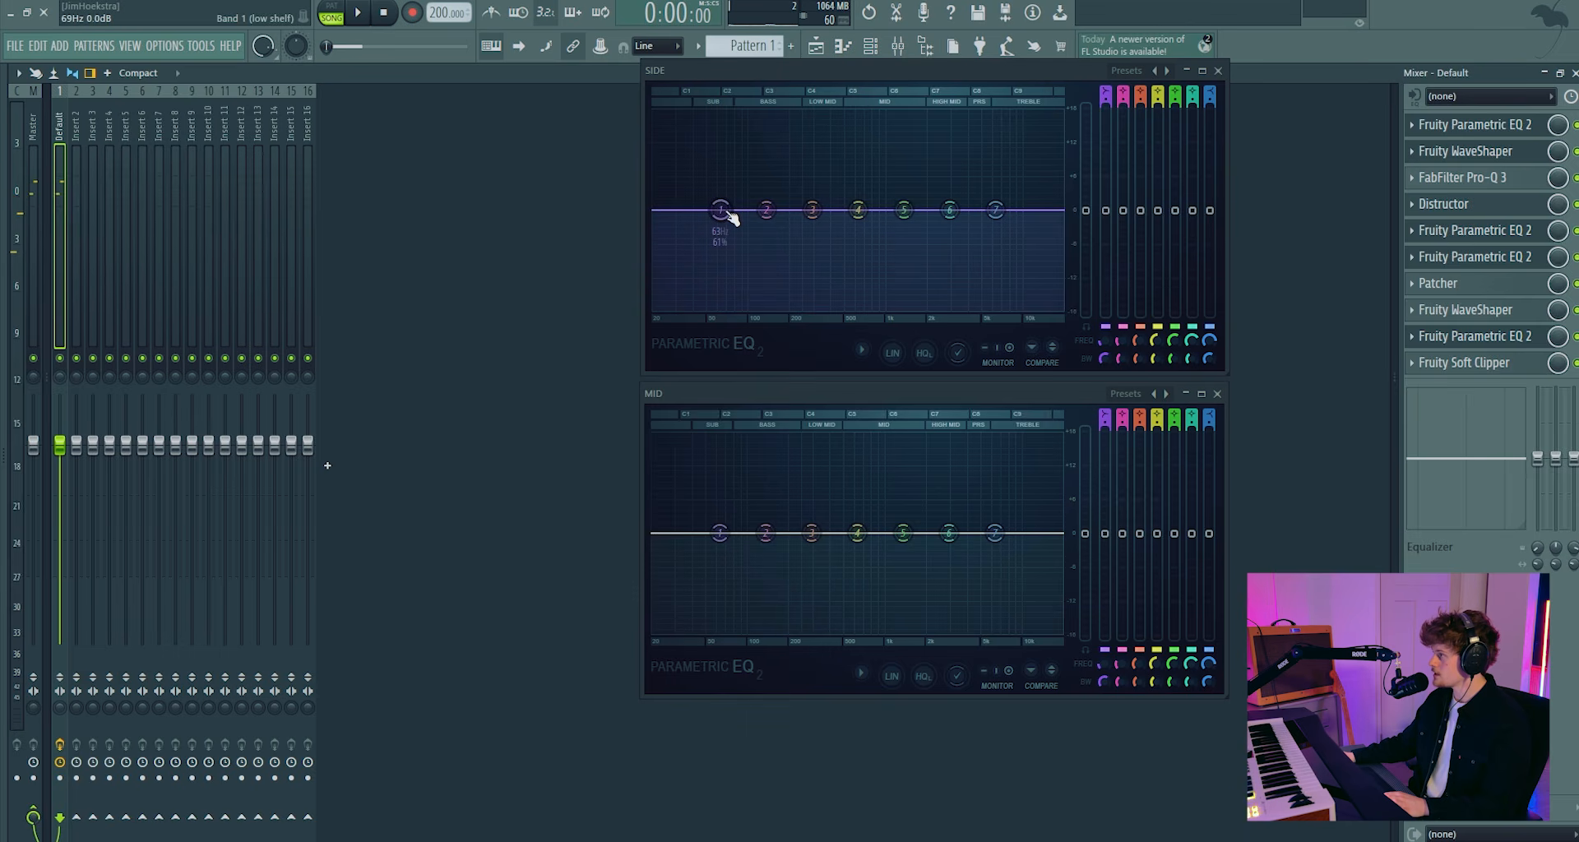
# Make band 1 of the SIDE EQ a steeper high pass and raise its cutoff to just above 200 Hz, checking it in playback
pyautogui.moveTo(757, 253)
pyautogui.click(812, 306)
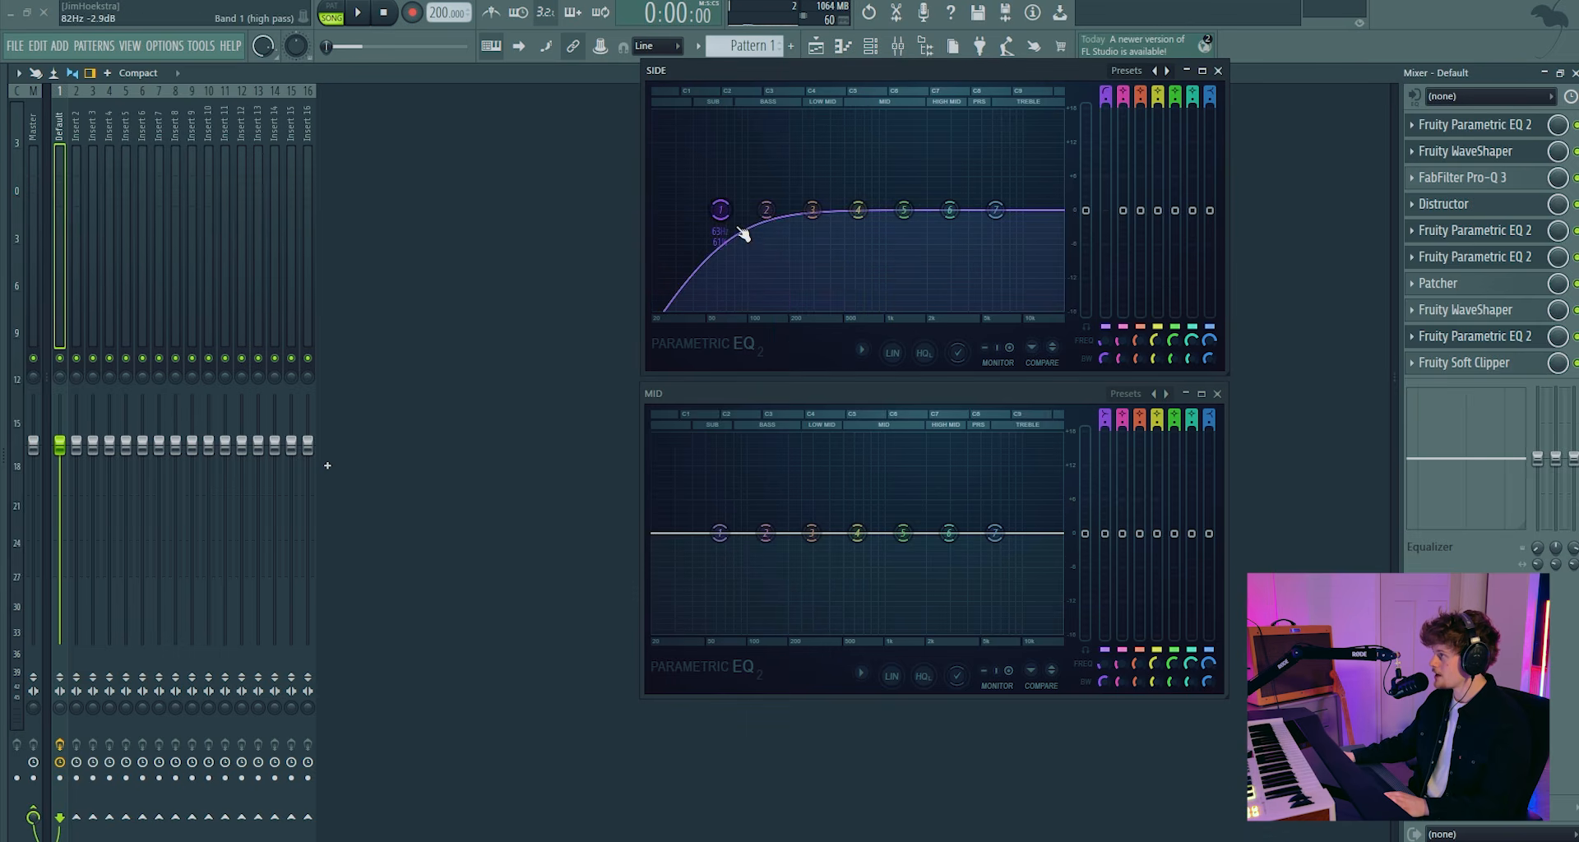
pyautogui.rightClick(720, 210)
pyautogui.click(814, 272)
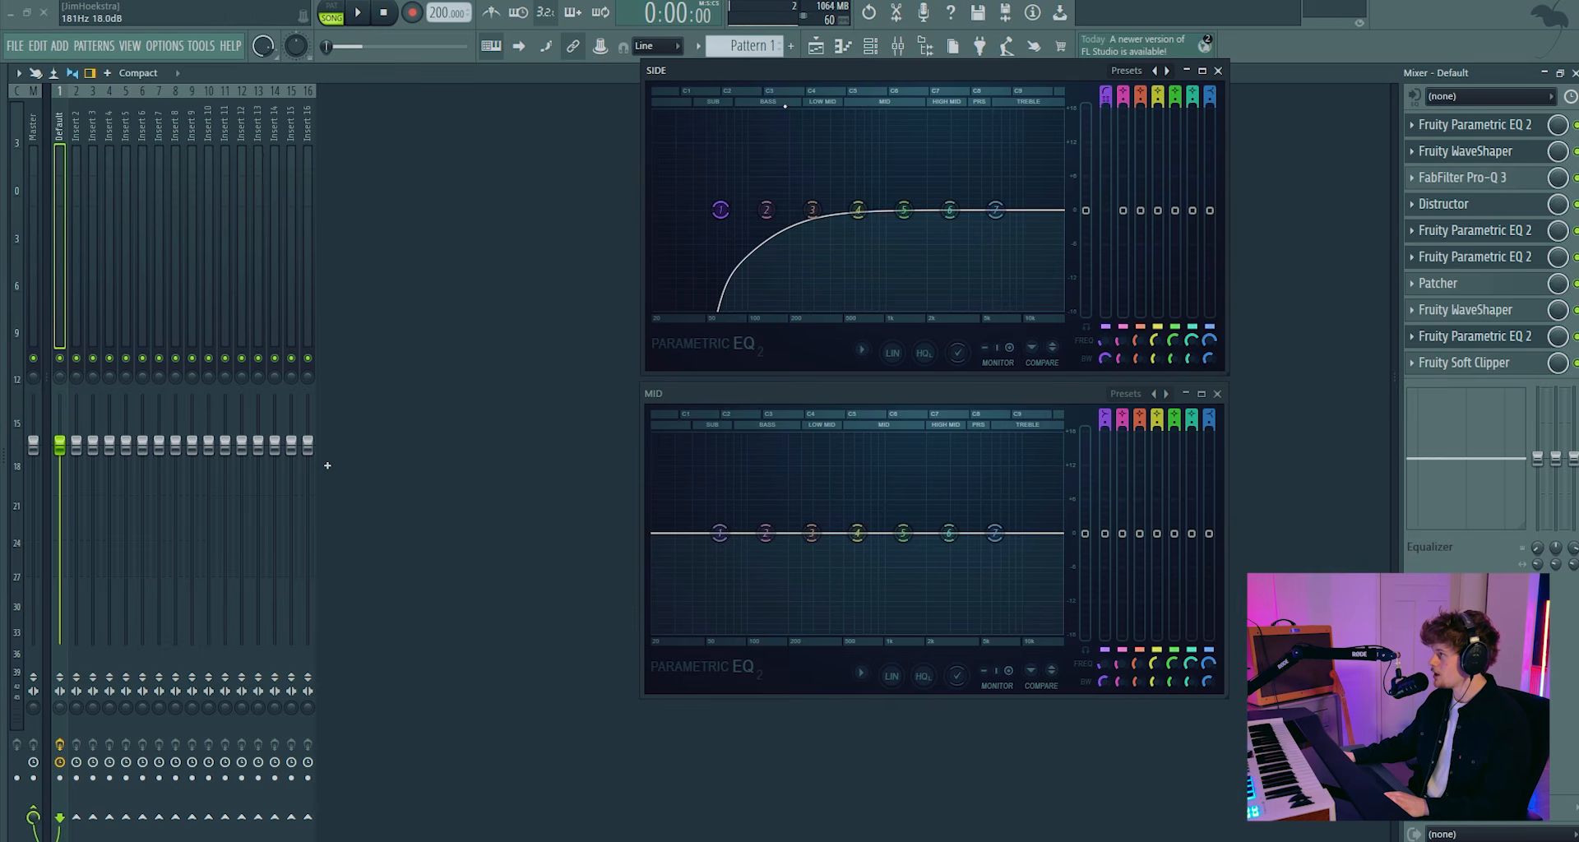
pyautogui.moveTo(731, 209); pyautogui.dragTo(803, 228)
pyautogui.press('space')
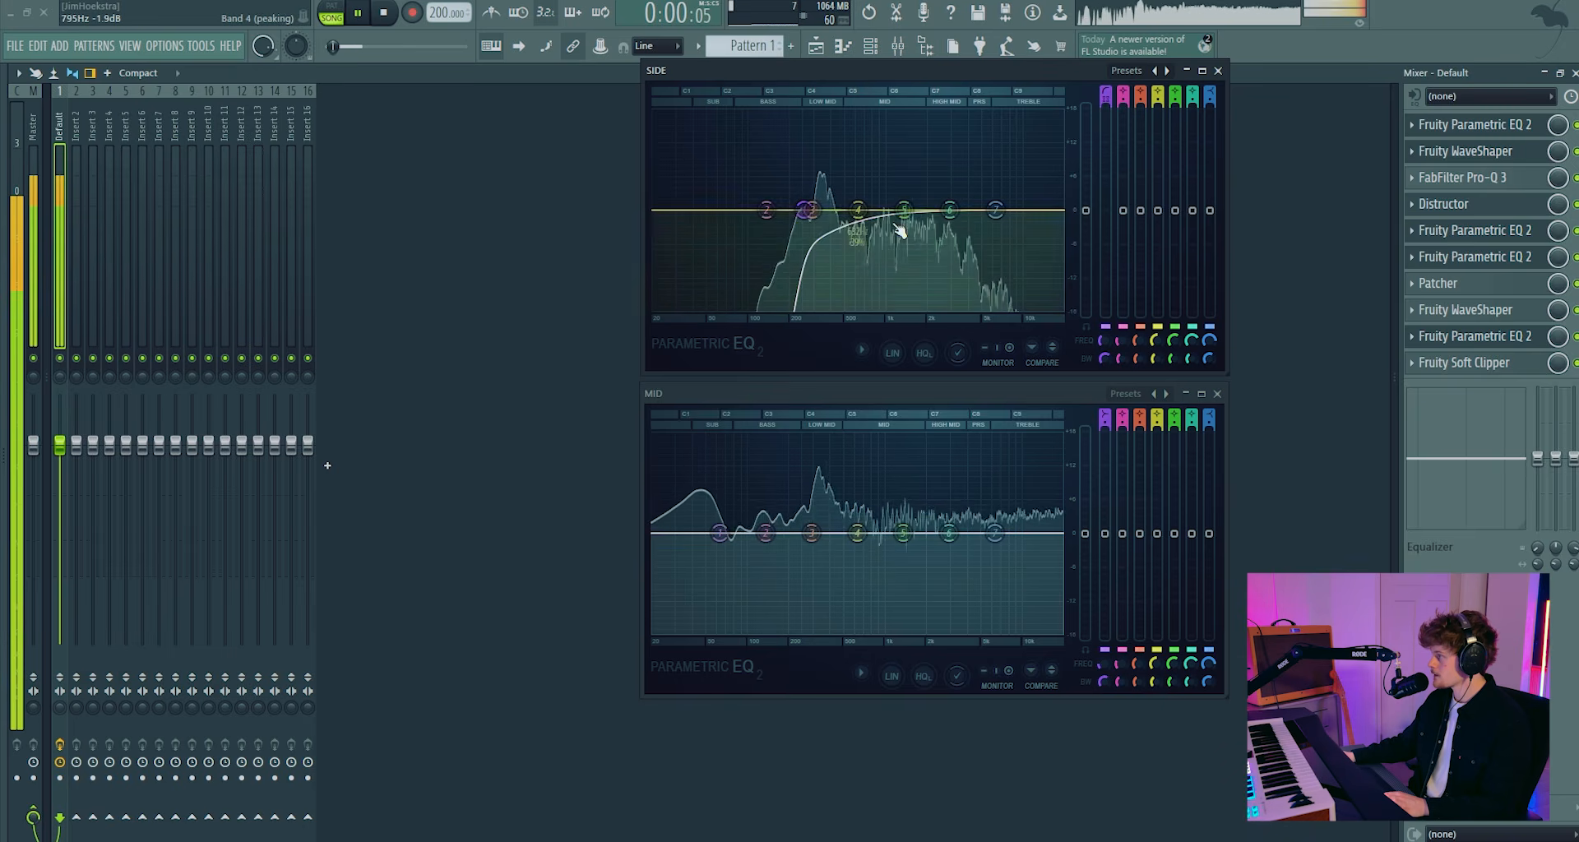
pyautogui.press('space')
# Audition the Muffled and Wide cabinets in Distructor's Speaker module during playback and keep Wide
pyautogui.click(1444, 203)
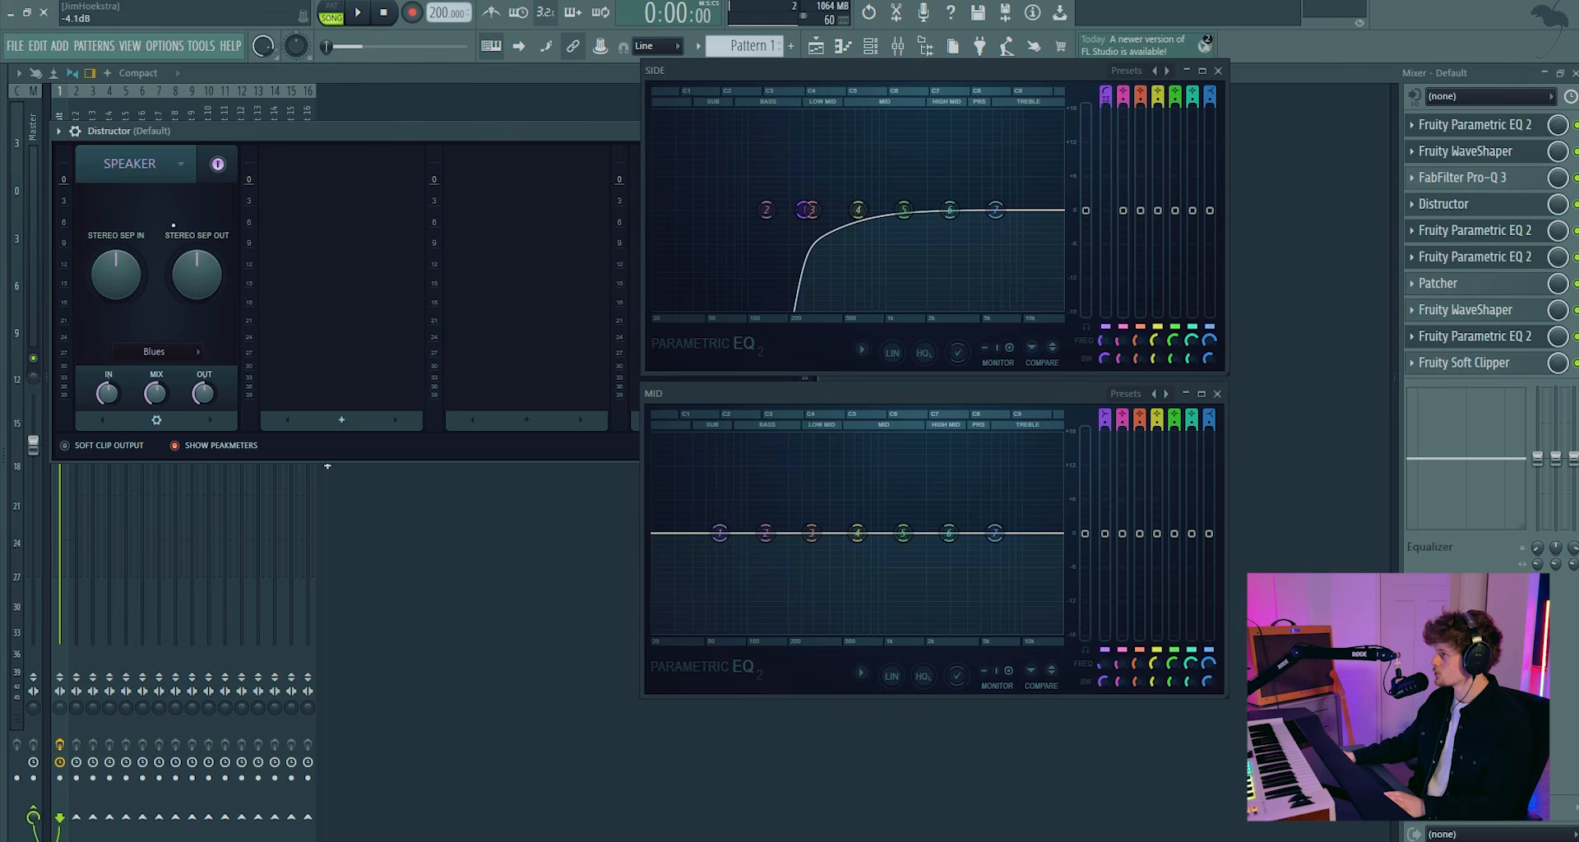
pyautogui.press('space')
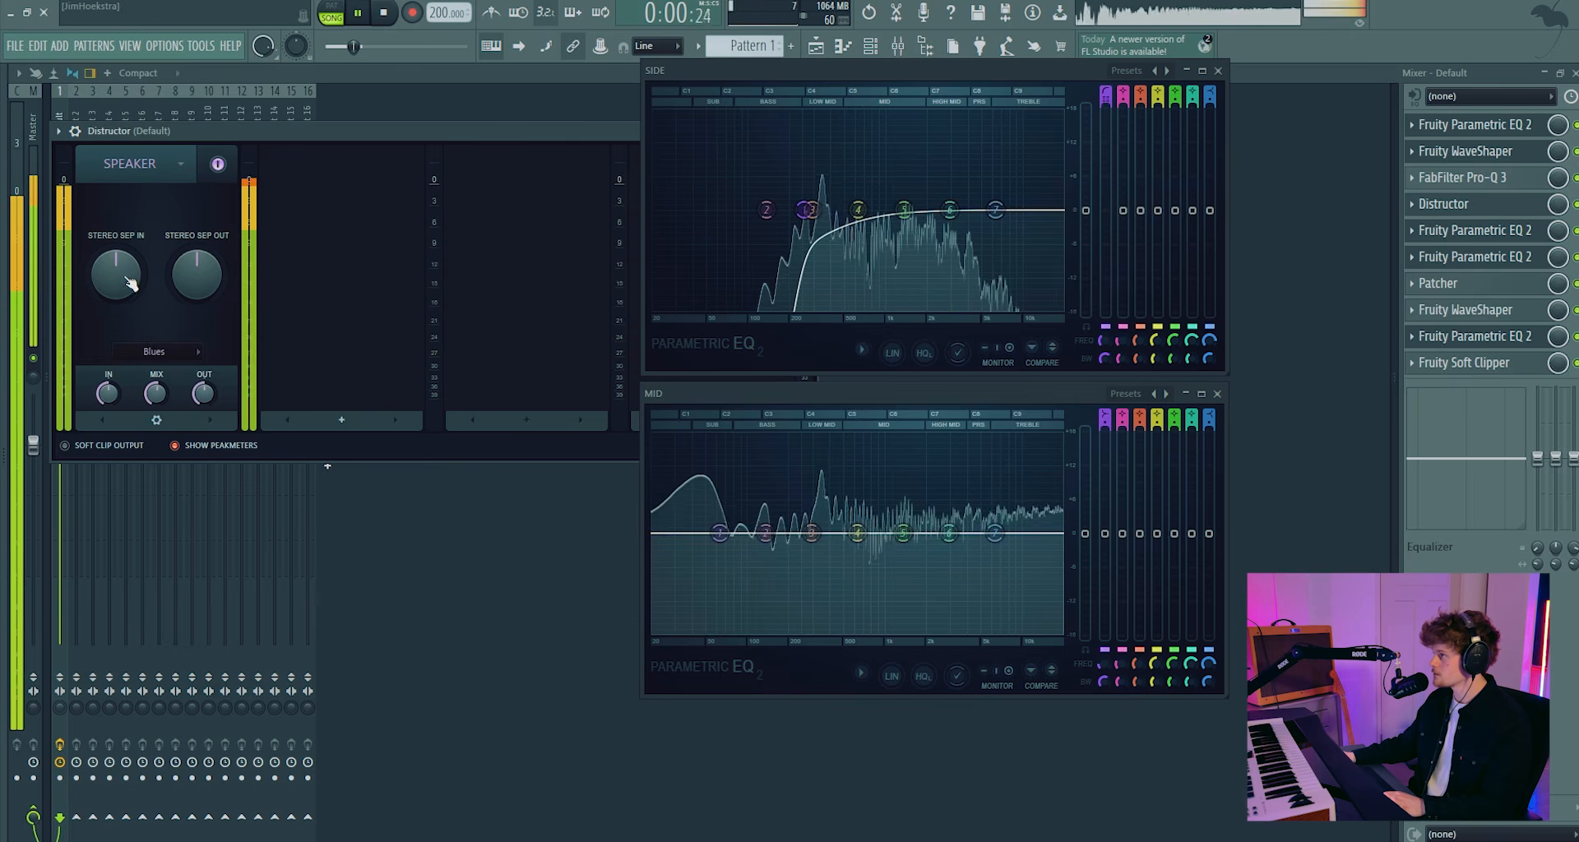
pyautogui.click(161, 351)
pyautogui.click(150, 403)
pyautogui.click(166, 352)
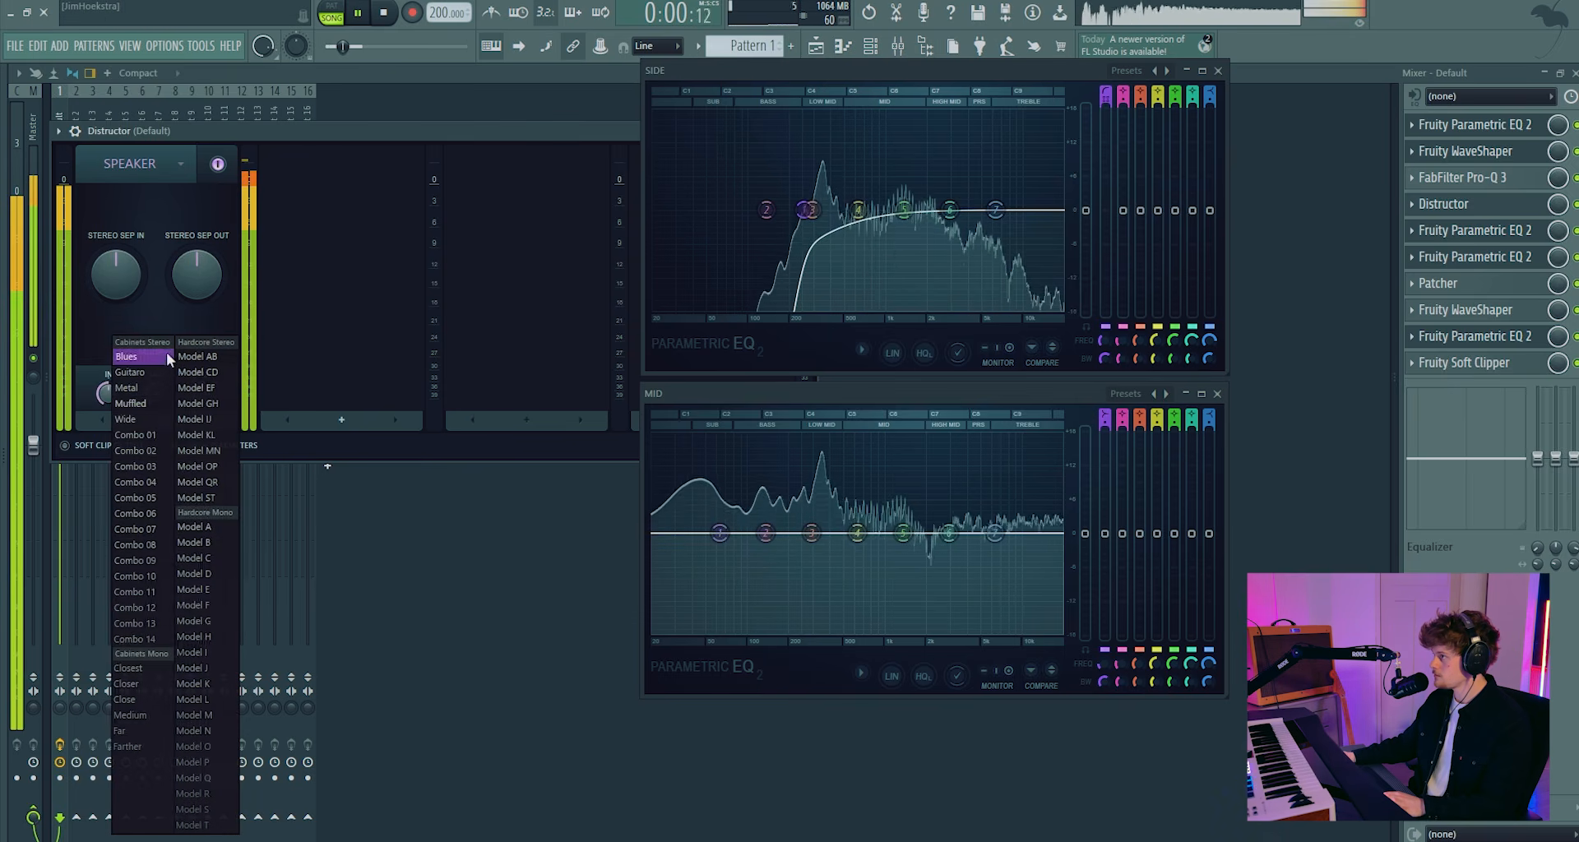
pyautogui.click(125, 418)
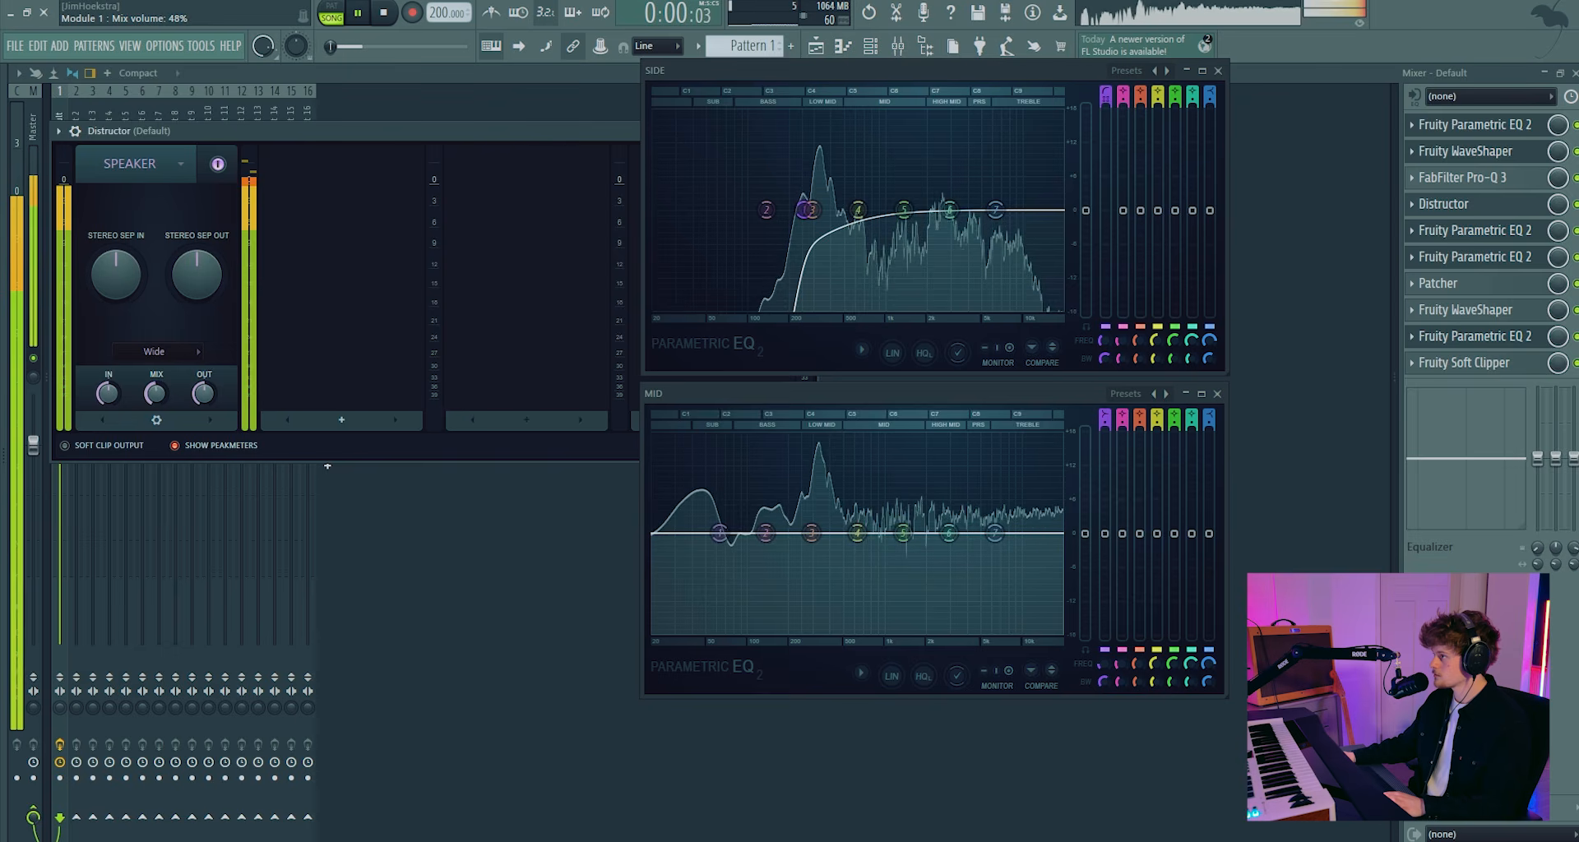
pyautogui.press('space')
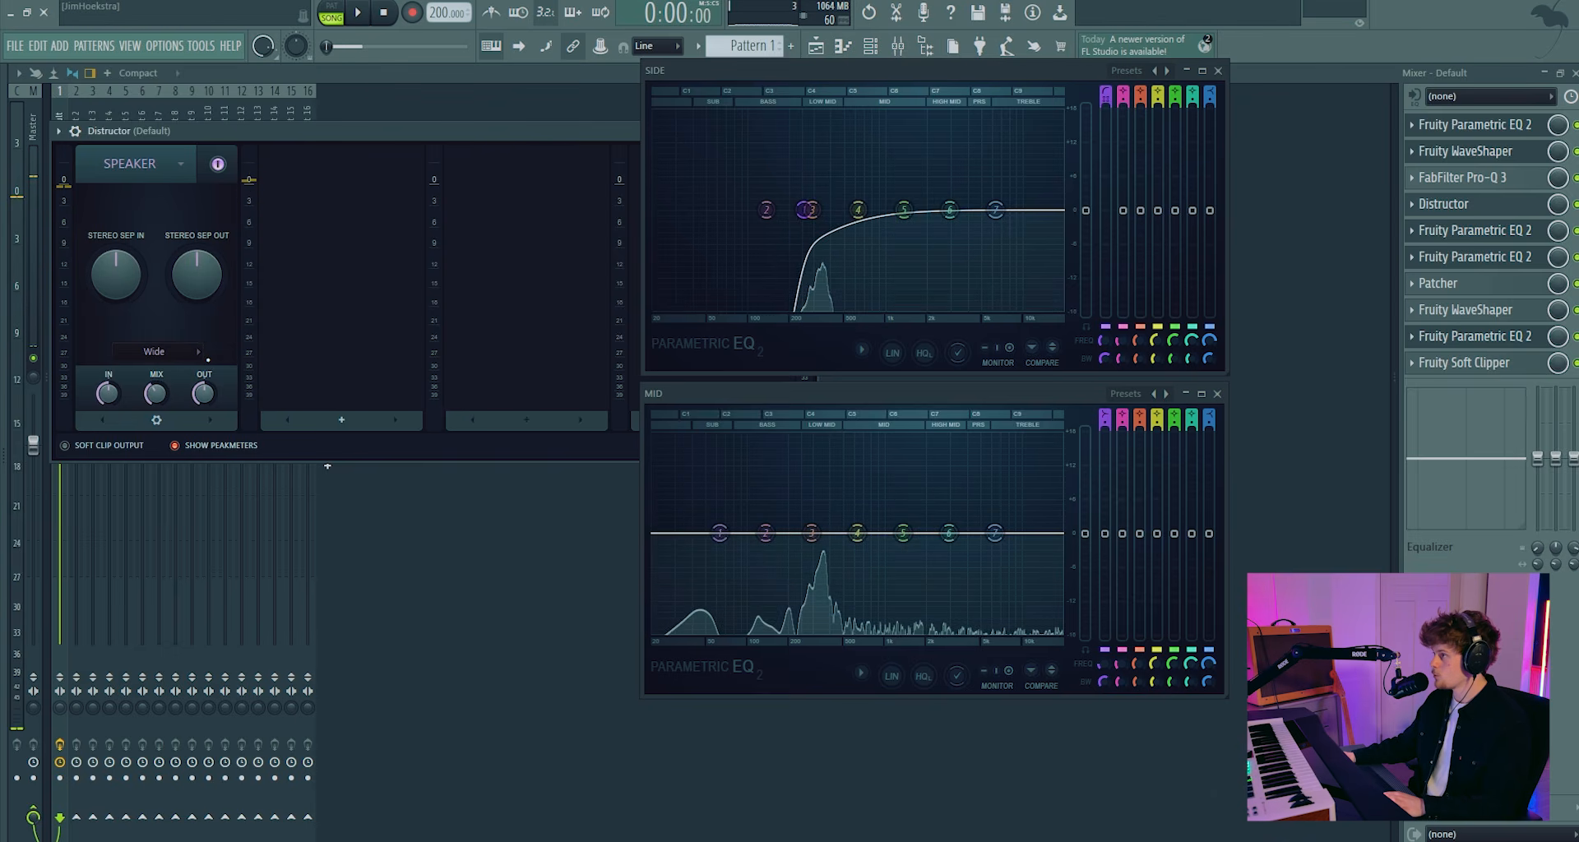
# Add a Filter module in Distructor's second slot and set its type to Phaser 1
pyautogui.click(342, 420)
pyautogui.click(353, 477)
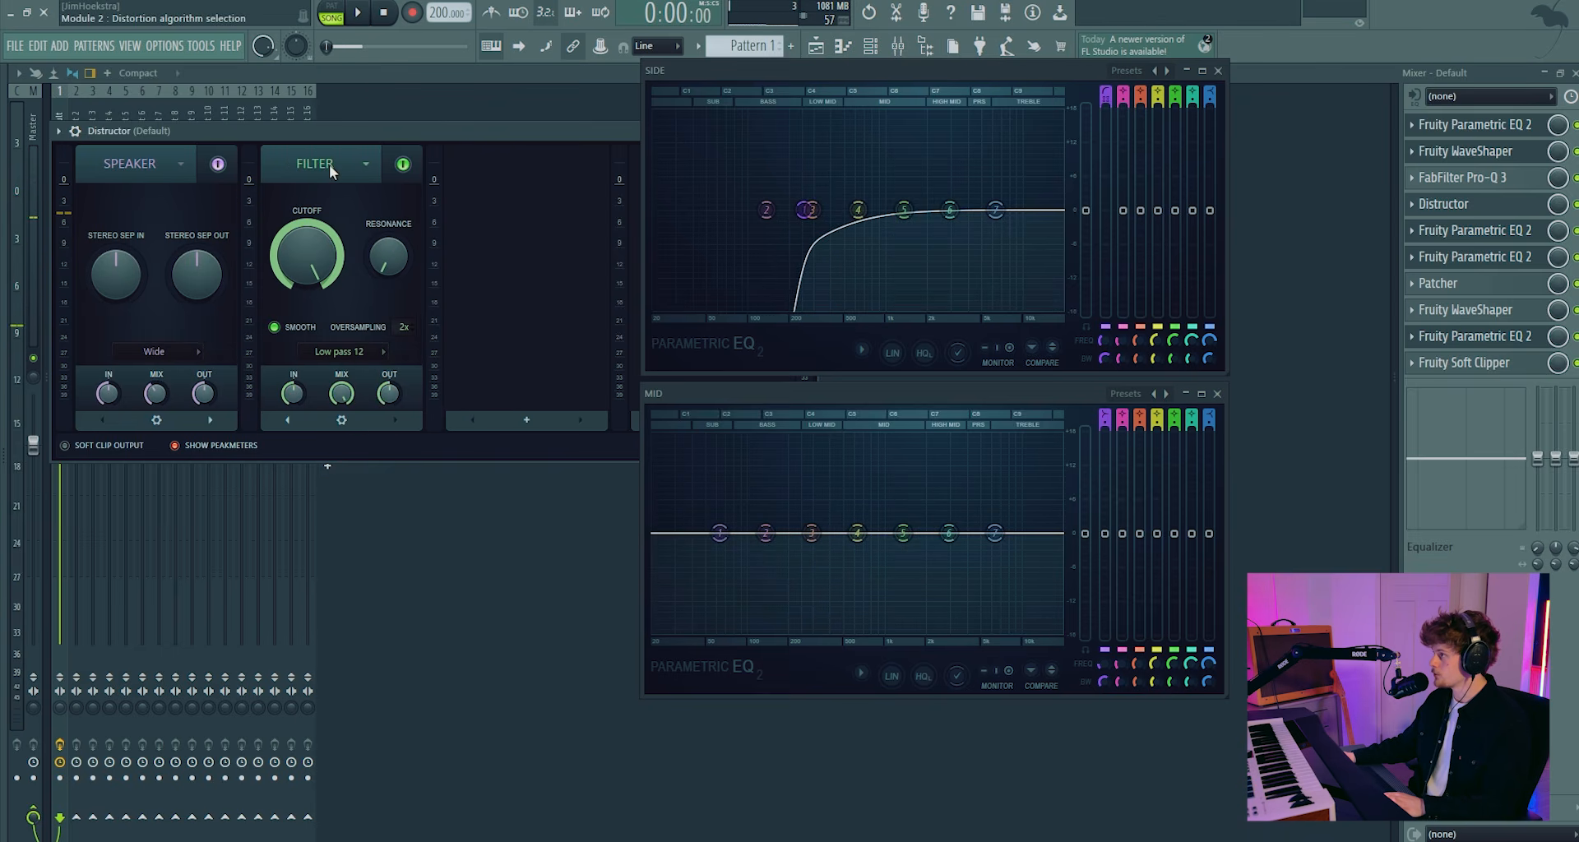
pyautogui.click(354, 352)
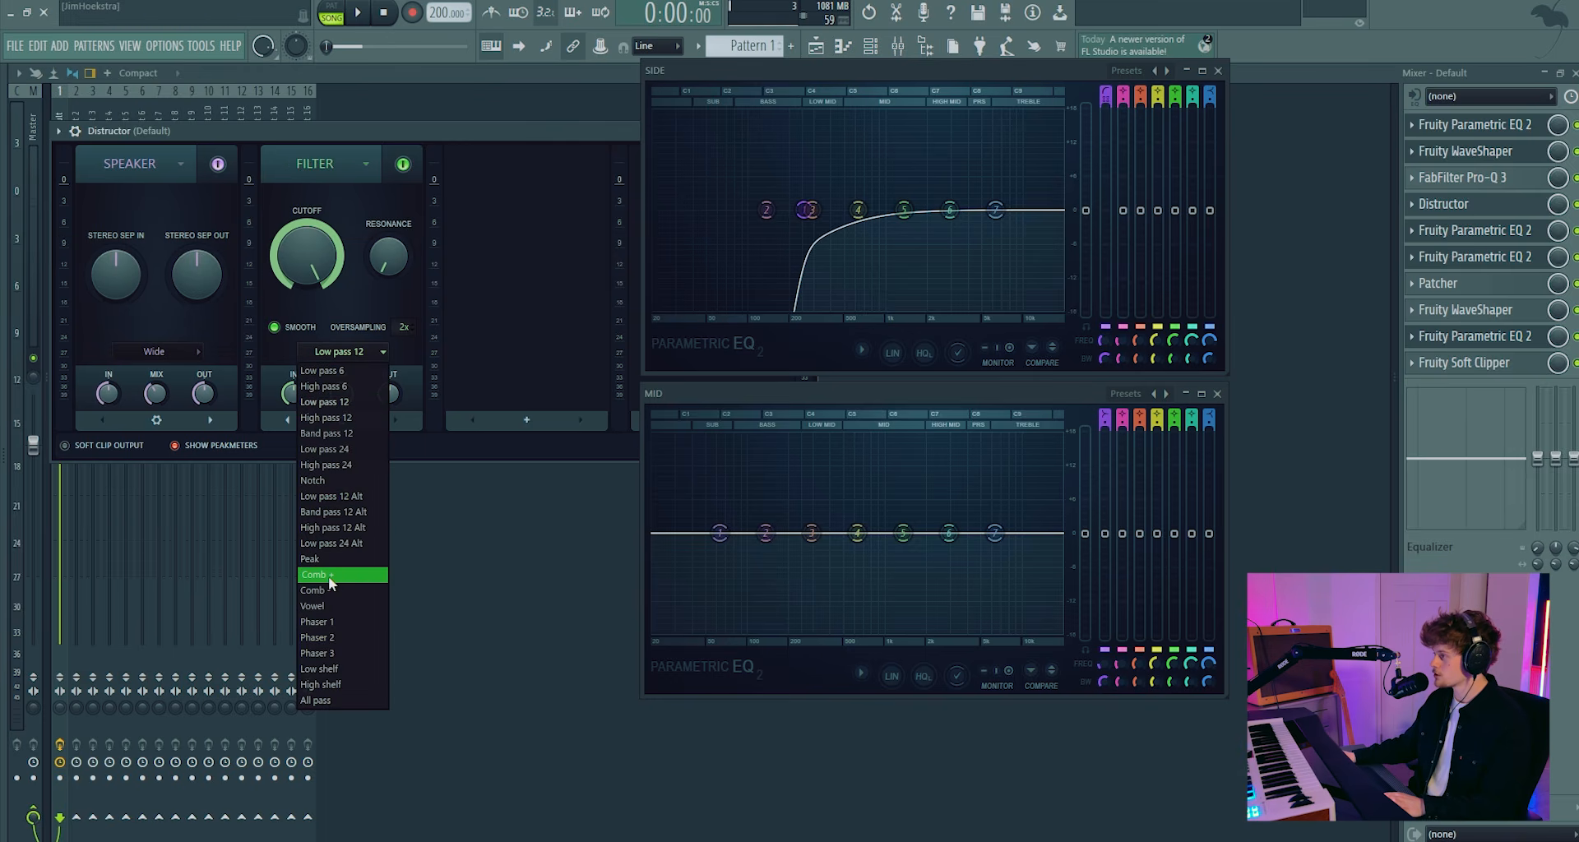
pyautogui.click(328, 621)
# Set the Phaser 1 filter's cutoff near its midpoint and lower the module's mix during playback
pyautogui.press('space')
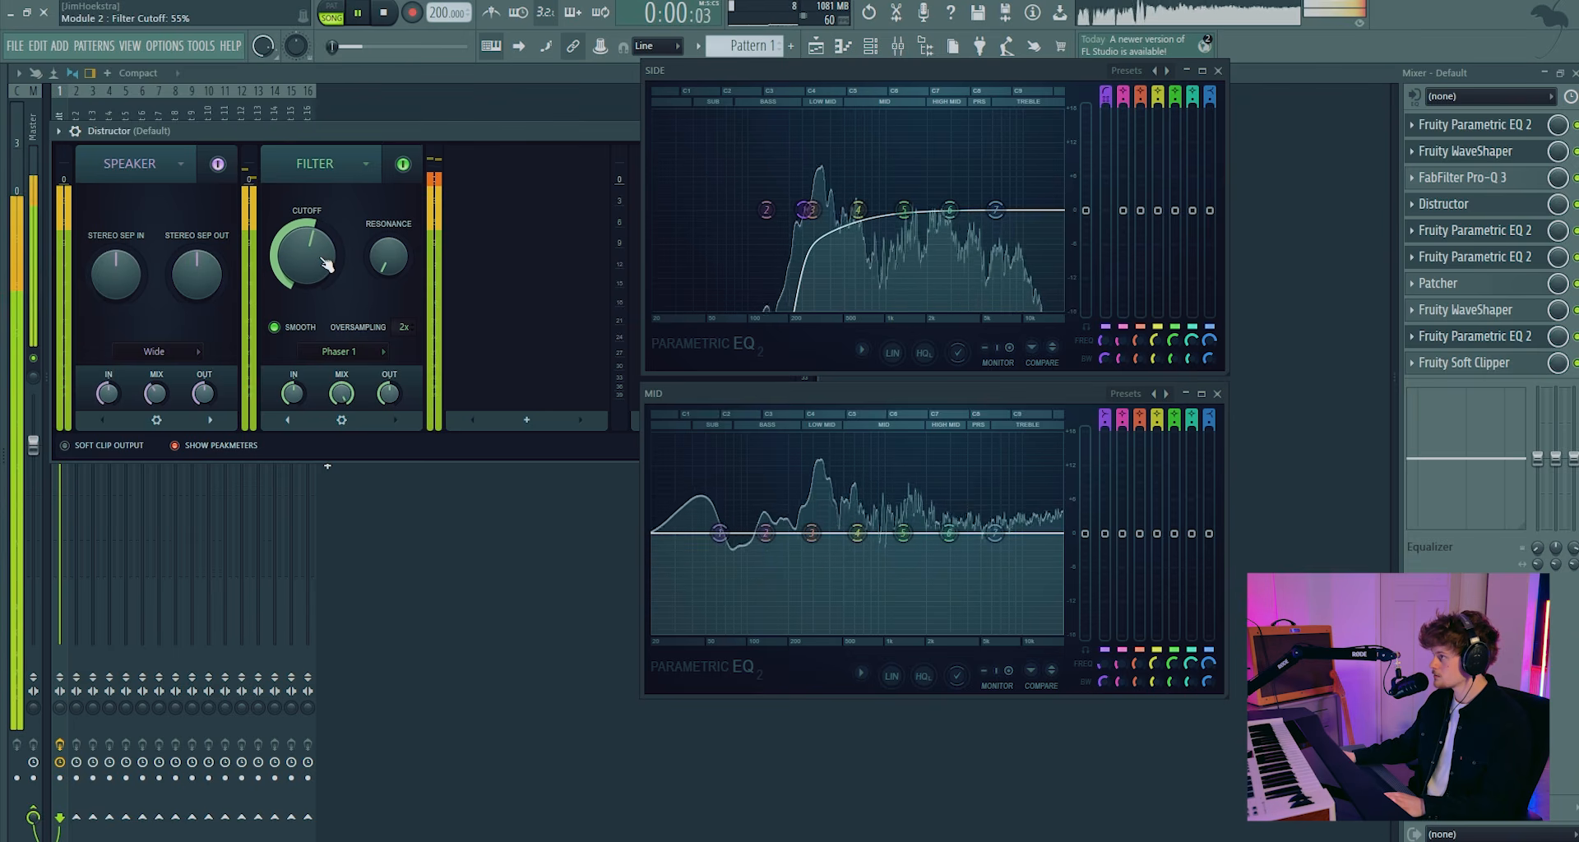
pyautogui.moveTo(327, 265); pyautogui.dragTo(325, 255)
pyautogui.moveTo(353, 391); pyautogui.dragTo(353, 412)
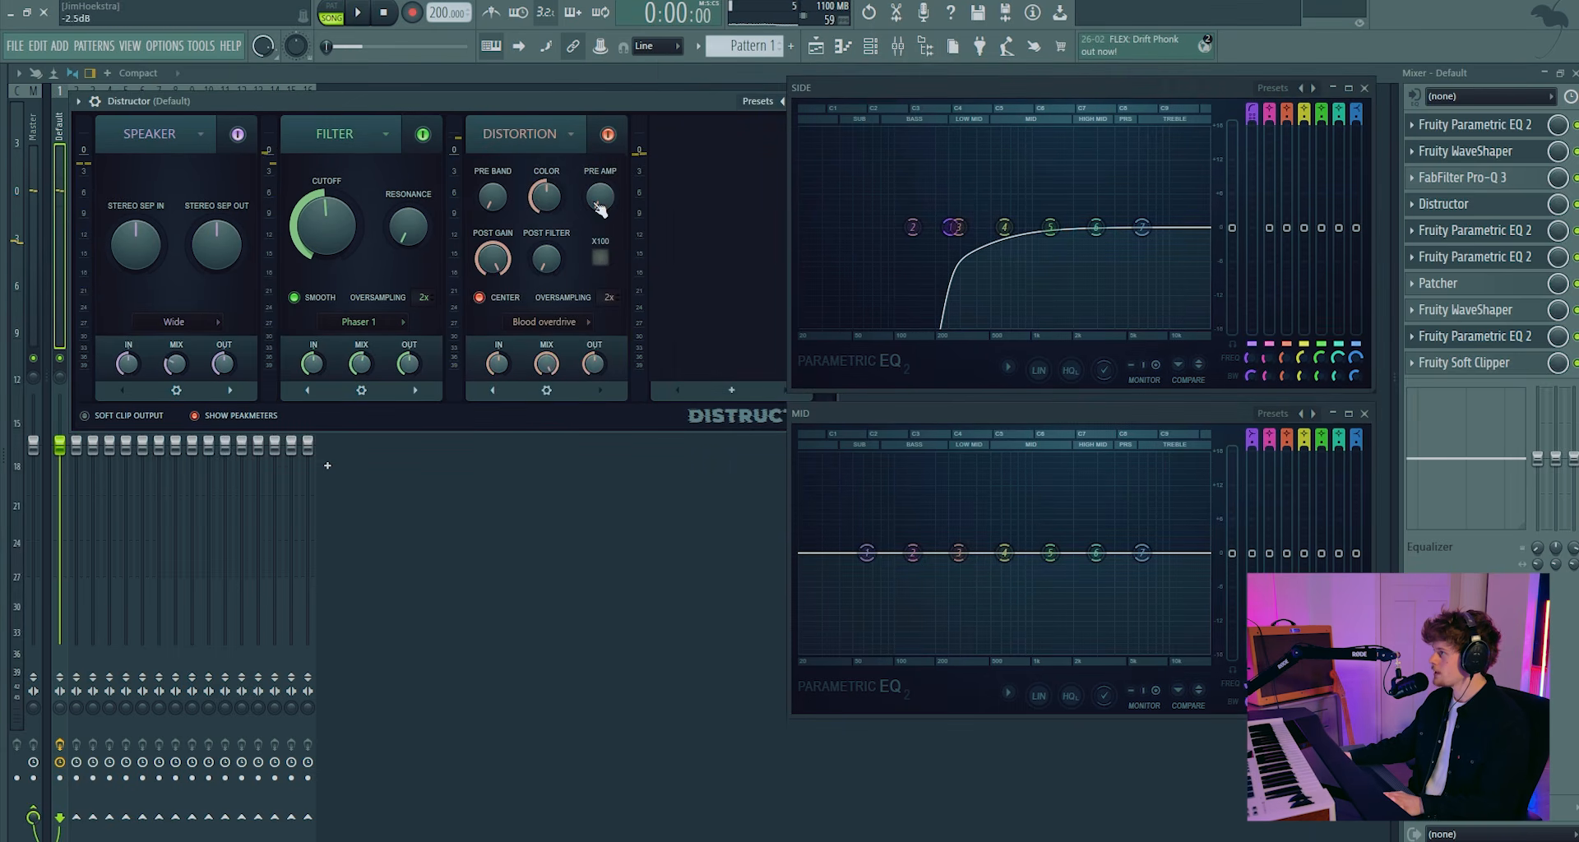
# Audition the Aperture and Abrasive algorithms in Distructor's Distortion module during playback and keep Aperture
pyautogui.click(550, 322)
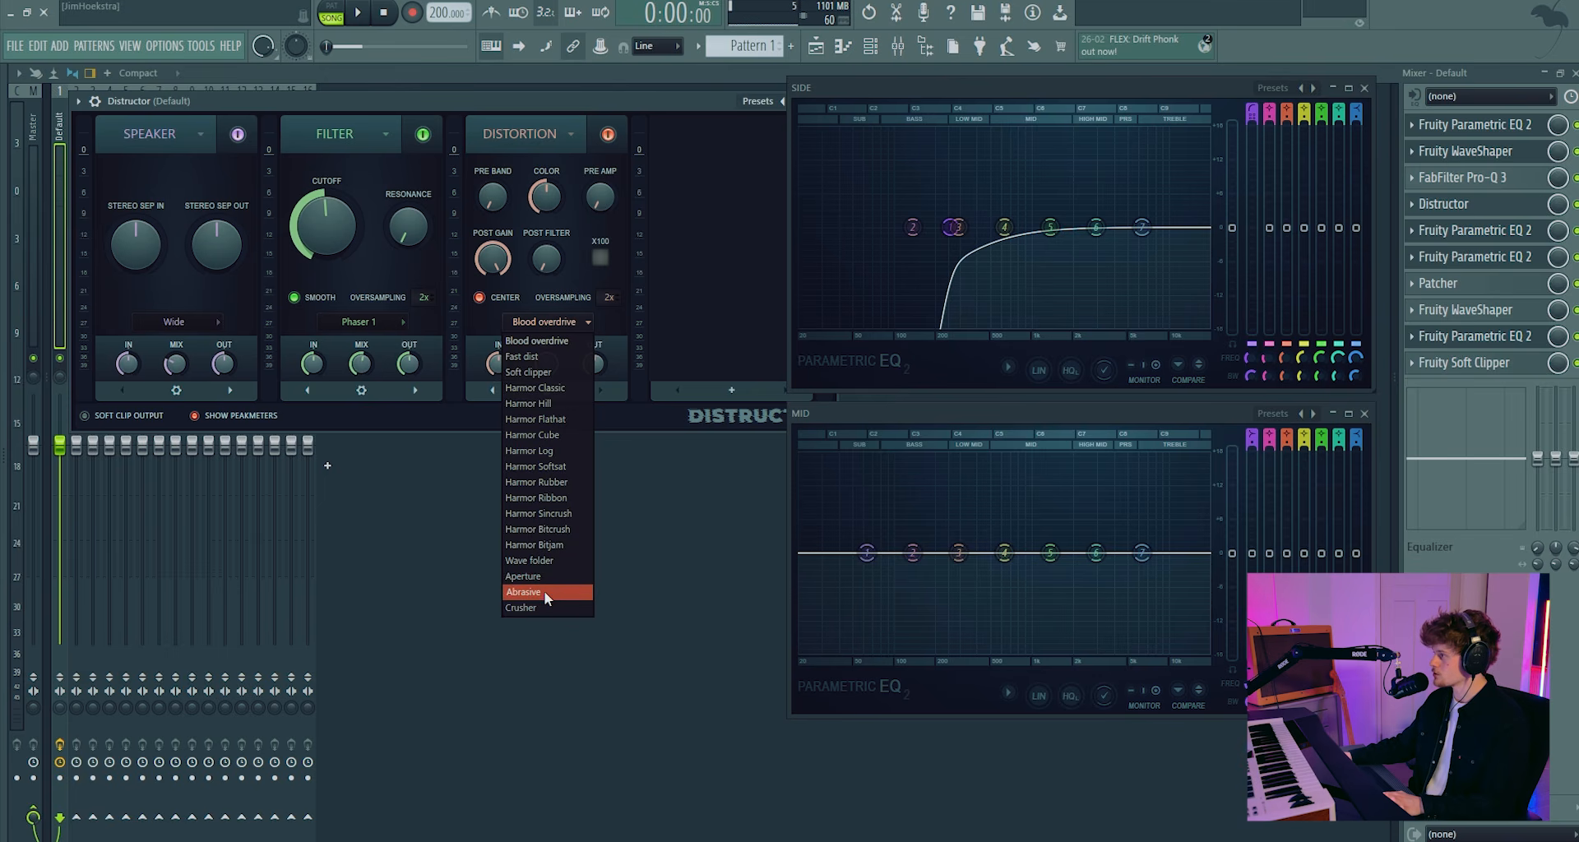
pyautogui.click(542, 577)
pyautogui.press('space')
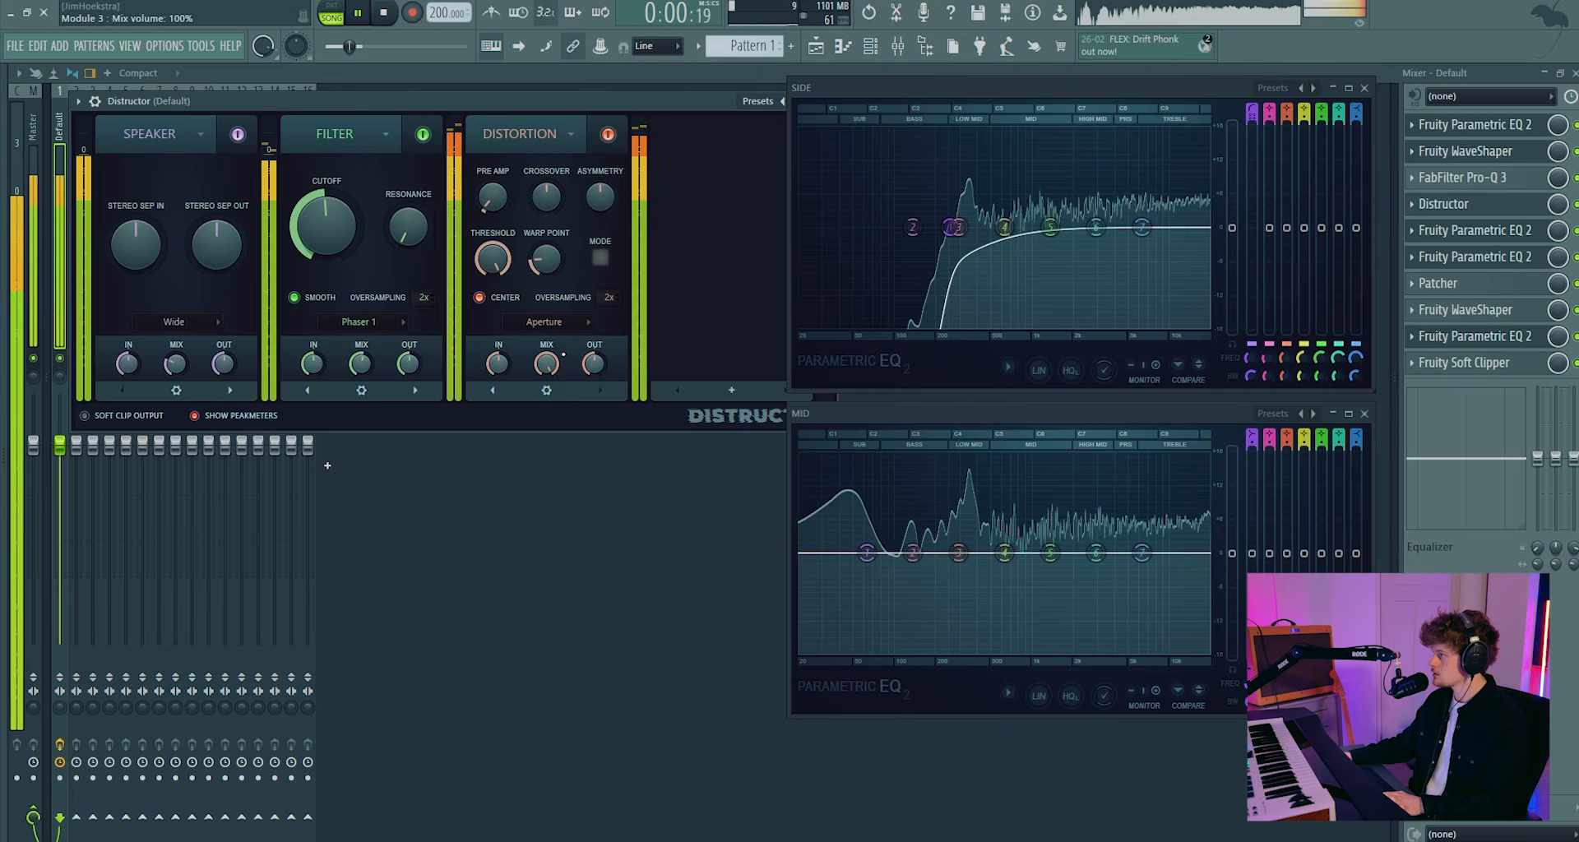
pyautogui.click(543, 322)
pyautogui.click(545, 590)
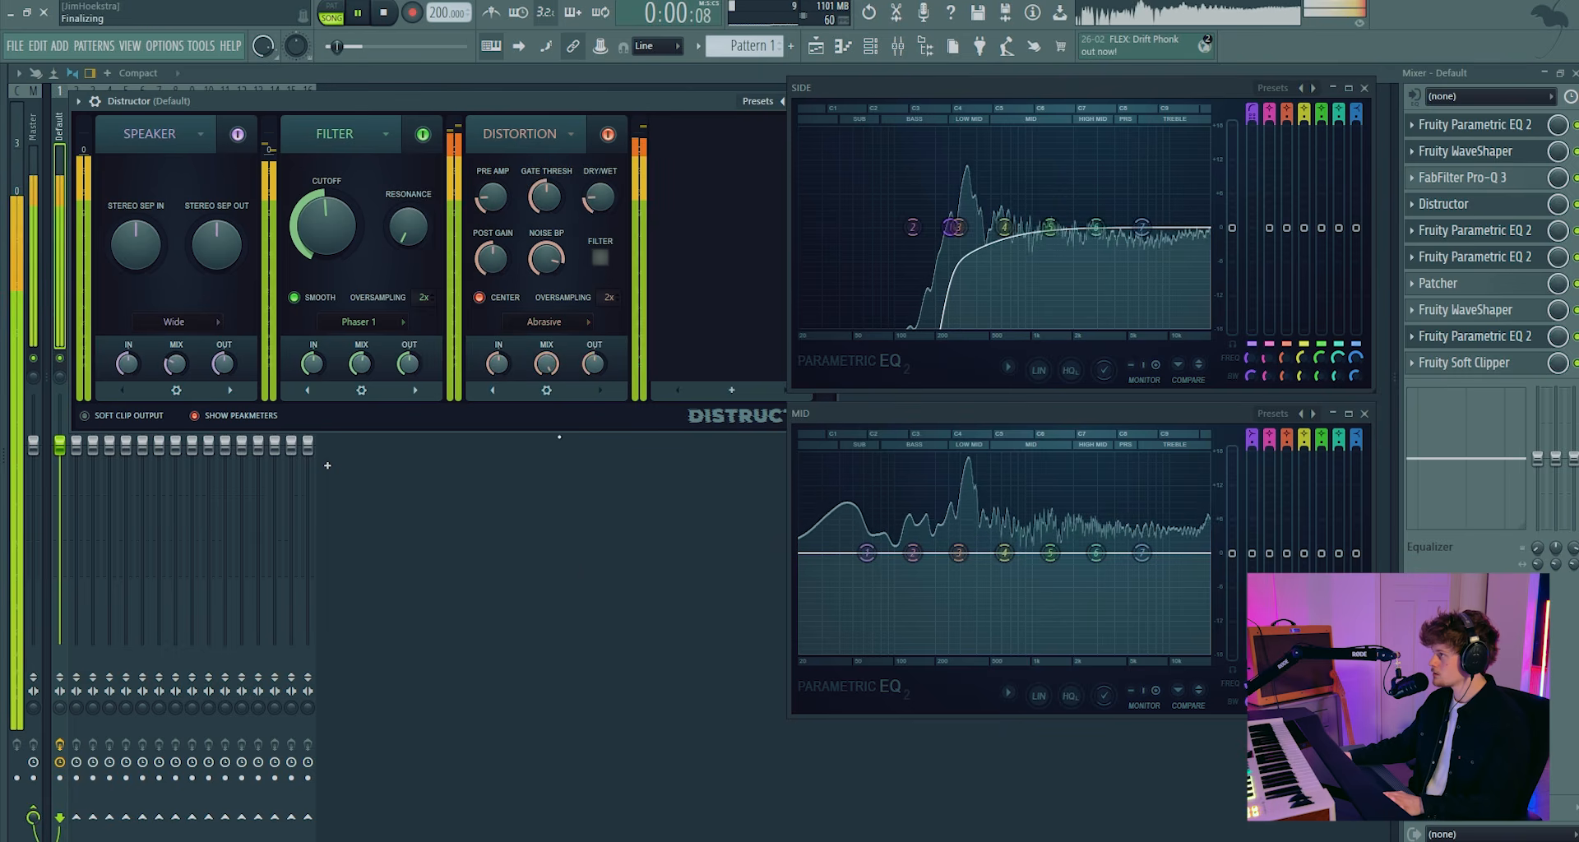
pyautogui.scroll(1, 546, 326)
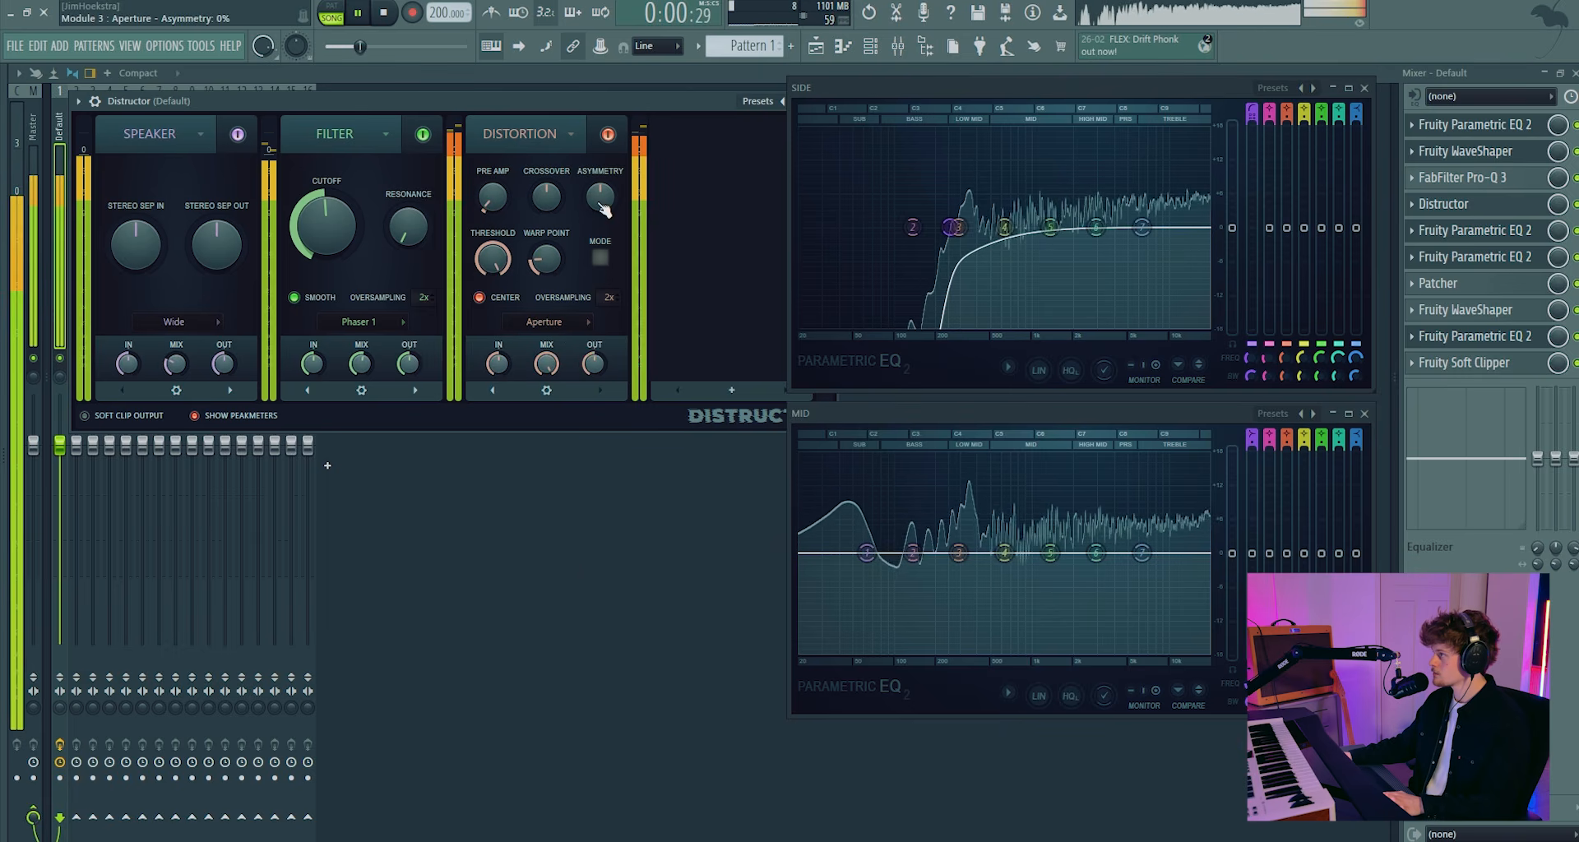
pyautogui.press('space')
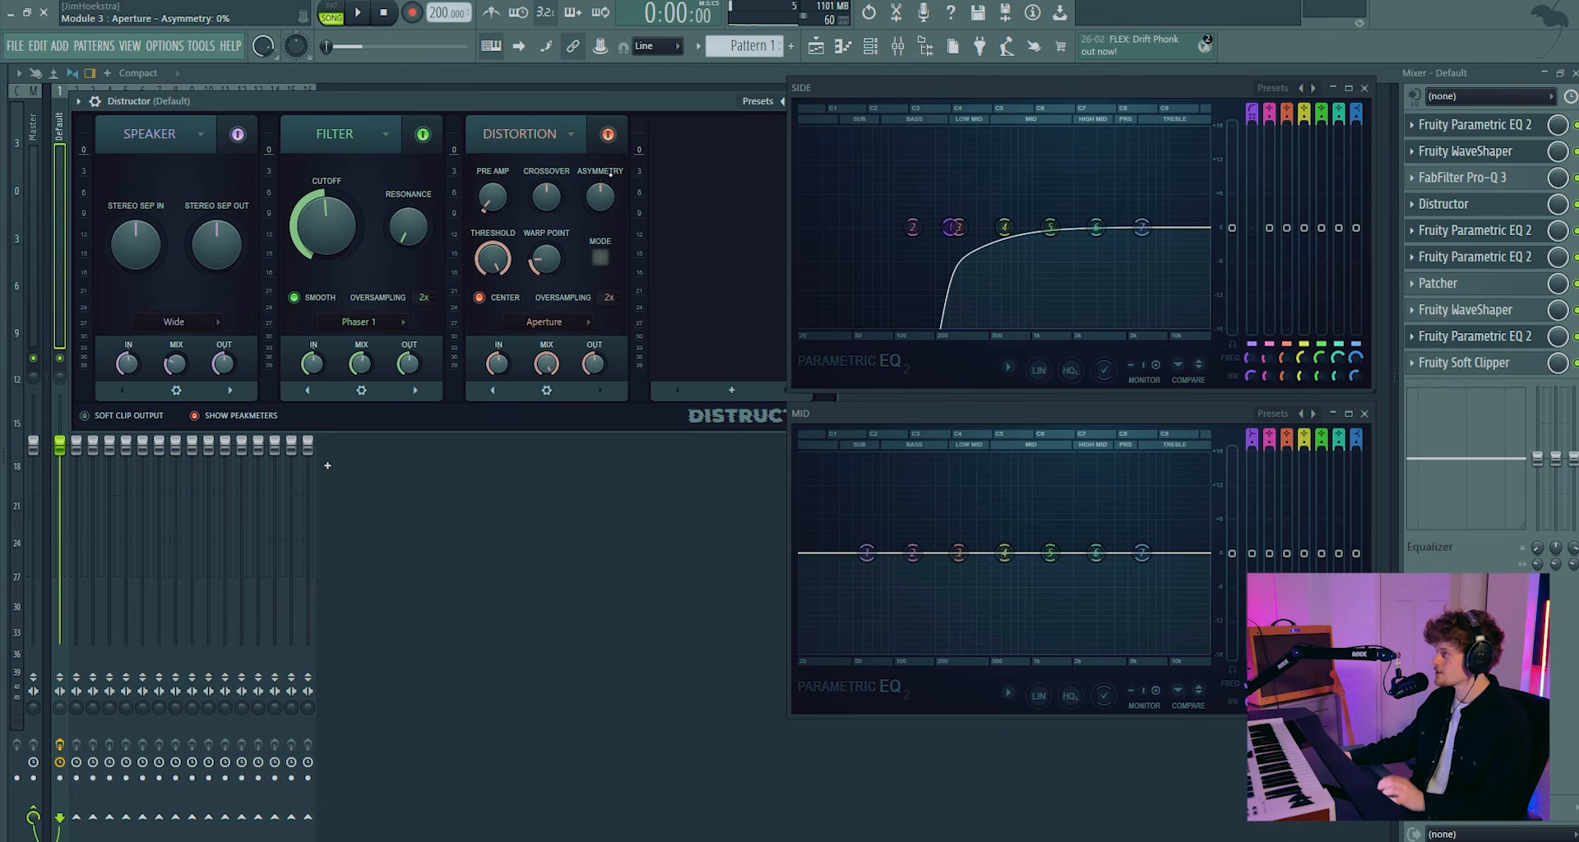
# Try Patcher in slot 8, after the WaveShaper, while listening to the bass
pyautogui.press('space')
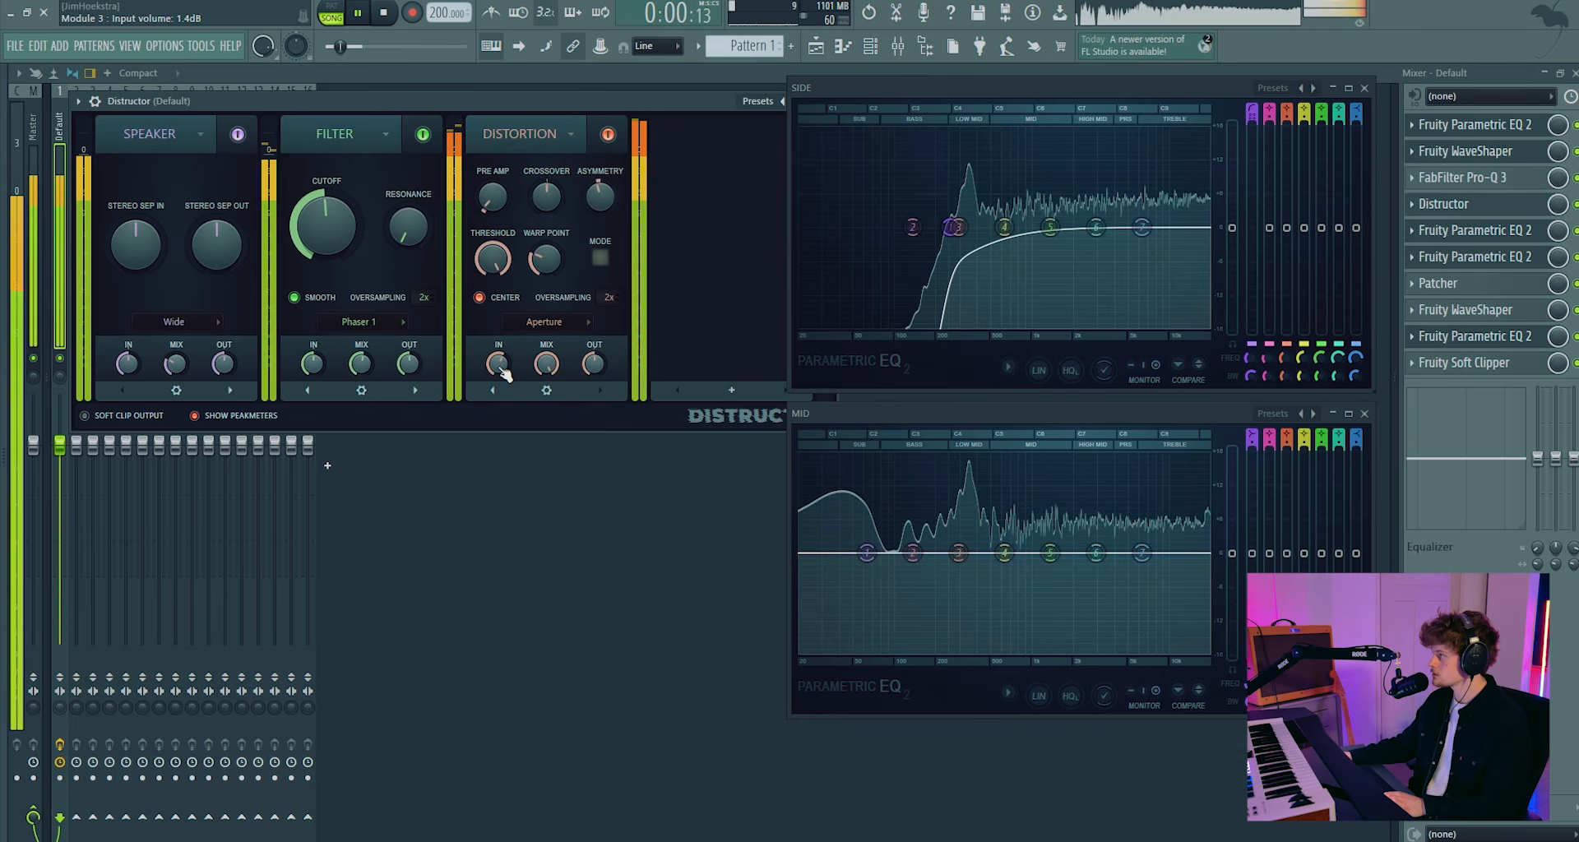
pyautogui.moveTo(1497, 293)
pyautogui.mouseDown()
pyautogui.moveTo(1496, 204)
pyautogui.moveTo(1496, 317)
pyautogui.mouseUp()
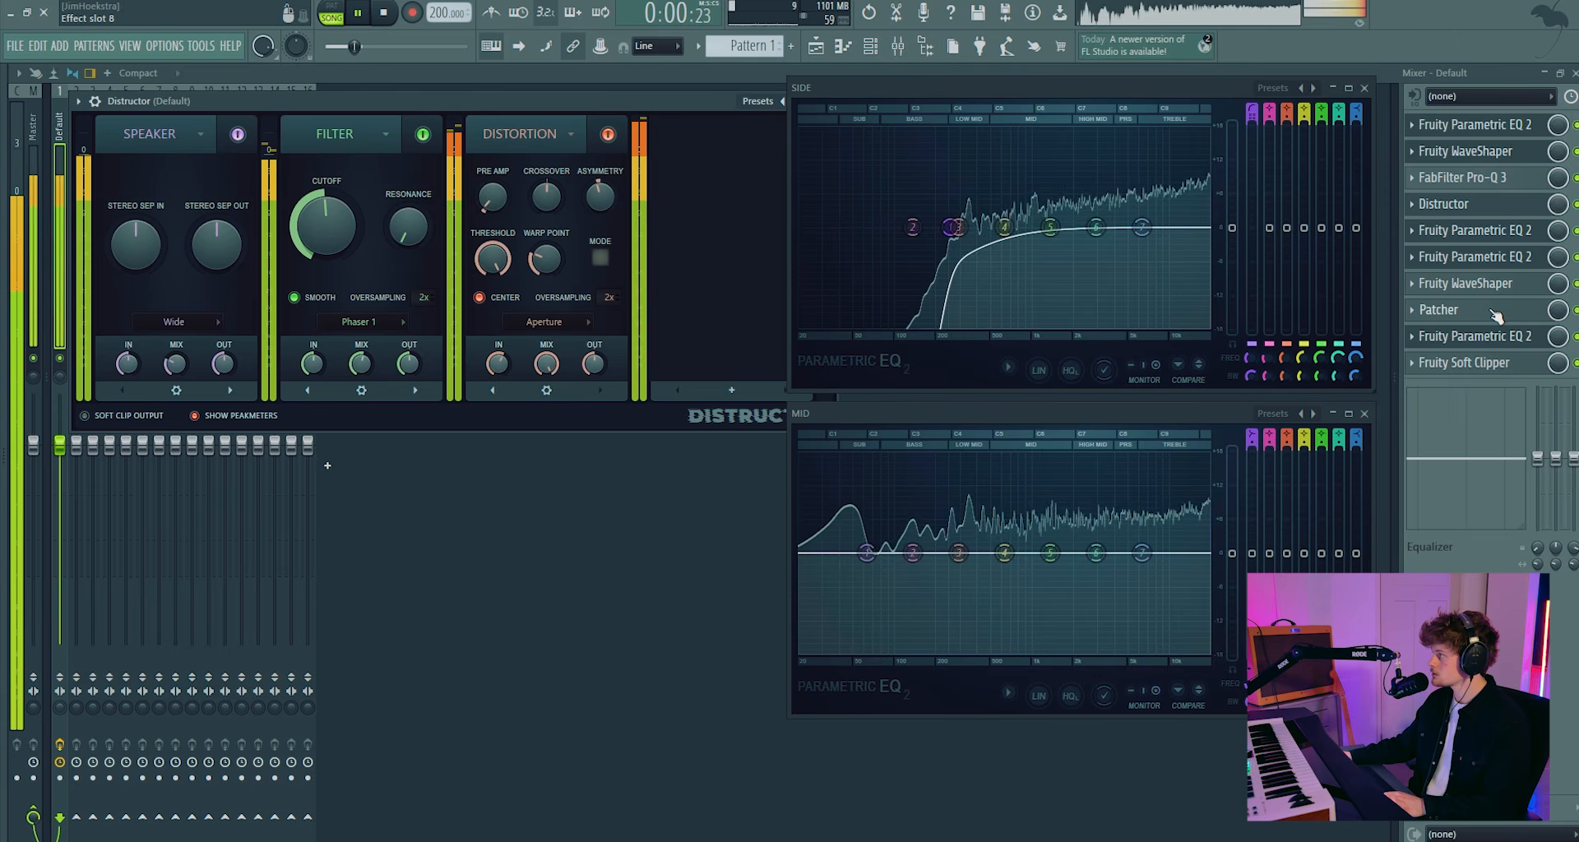
pyautogui.press('space')
# Nudge the high-pass cutoff of the SIDE EQ's band 1 slightly higher
pyautogui.click(1487, 289)
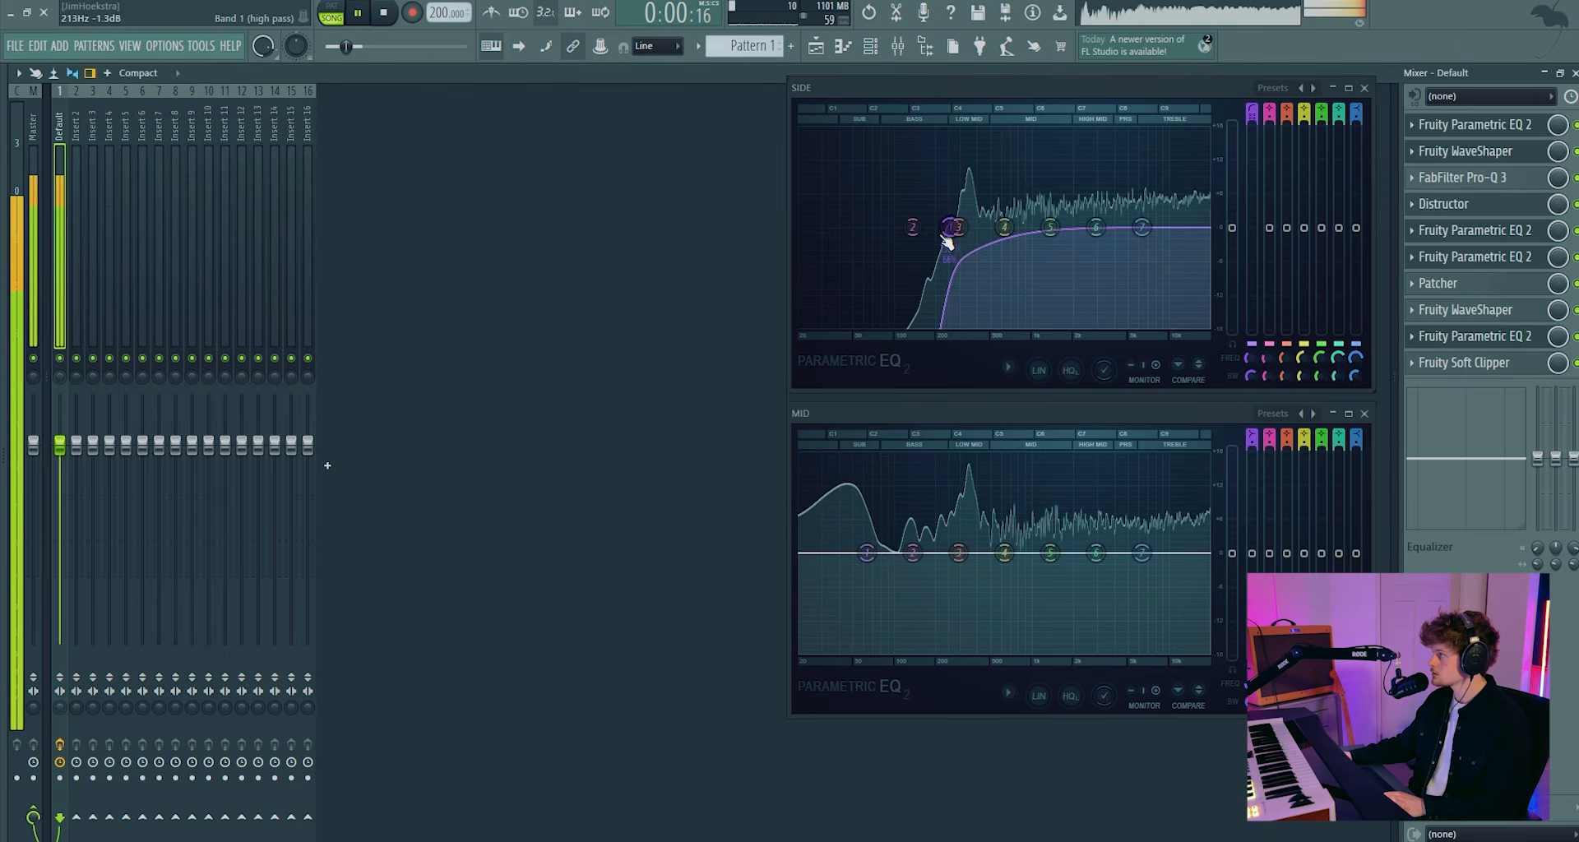
pyautogui.moveTo(945, 238); pyautogui.dragTo(958, 227)
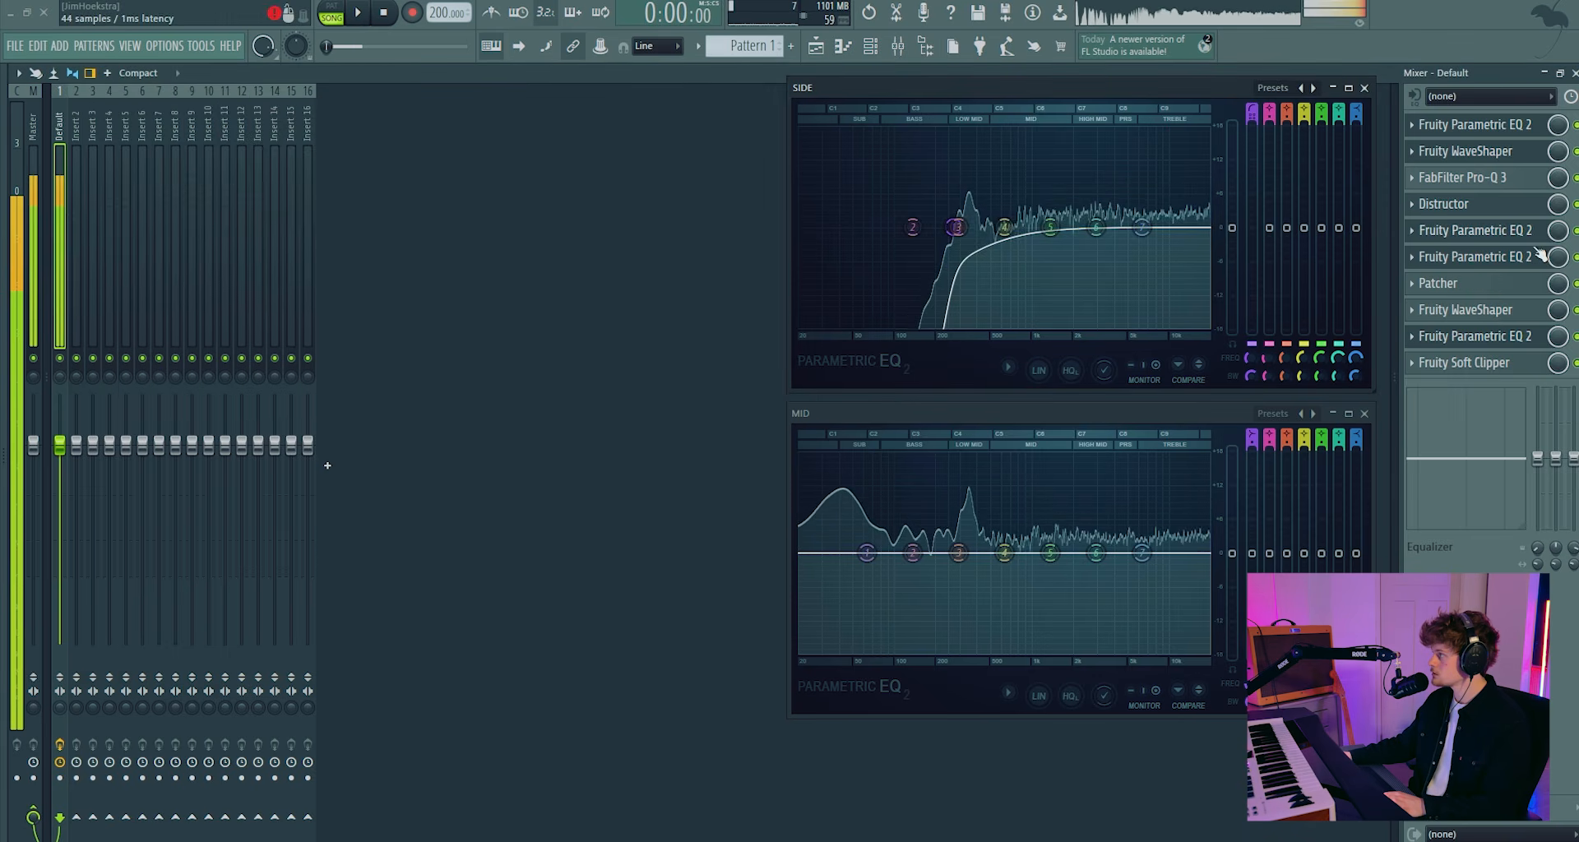
# Listen with the slot 4 Distructor open, then review the slot 5 and 6 EQs and the slot 8 WaveShaper
pyautogui.click(1480, 206)
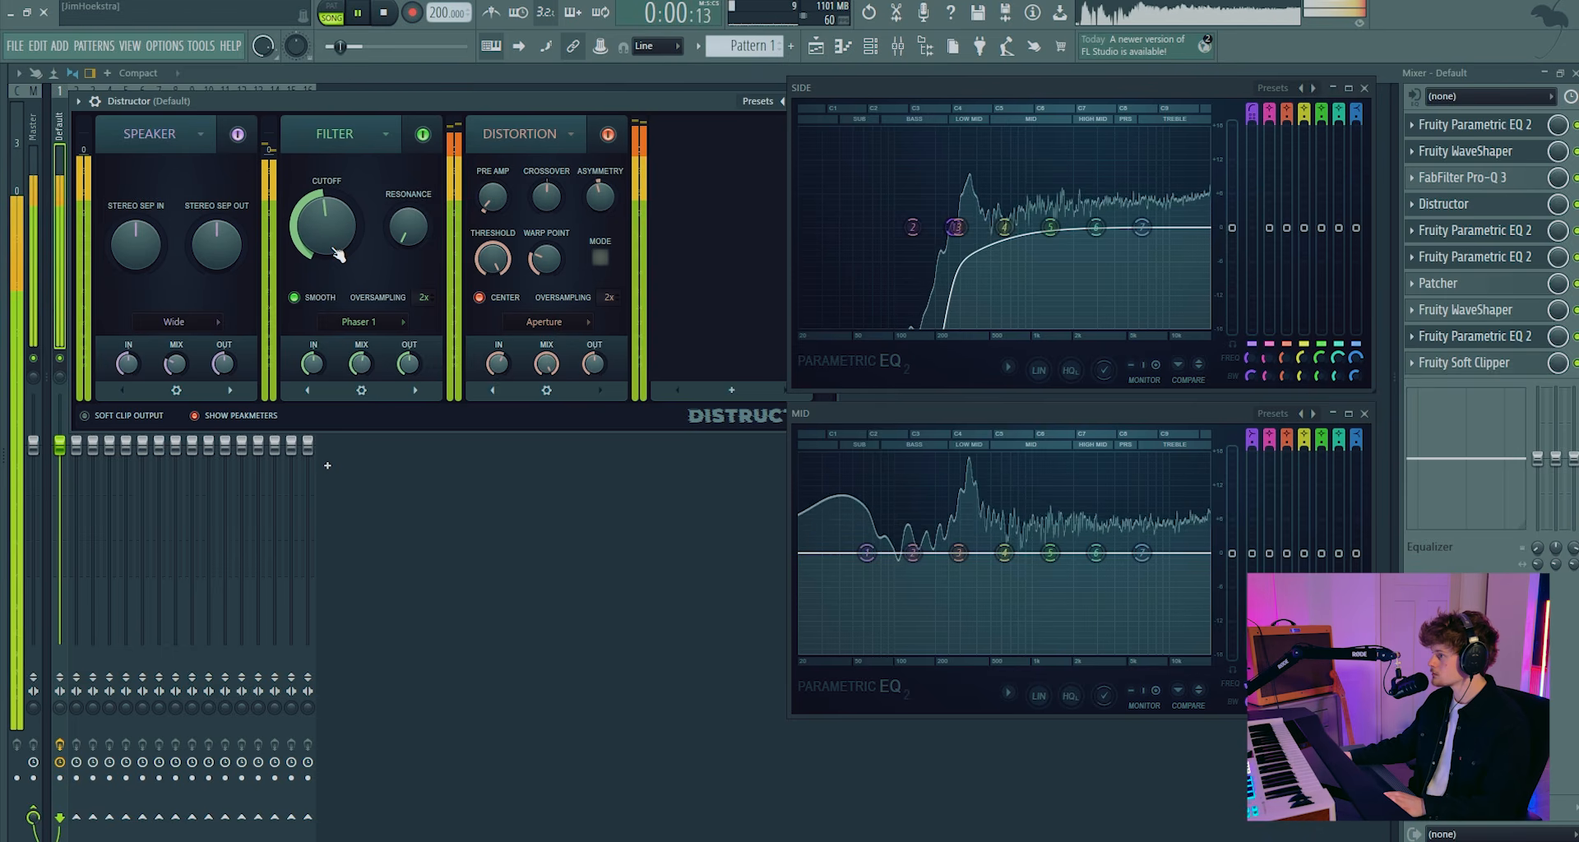
pyautogui.press('space')
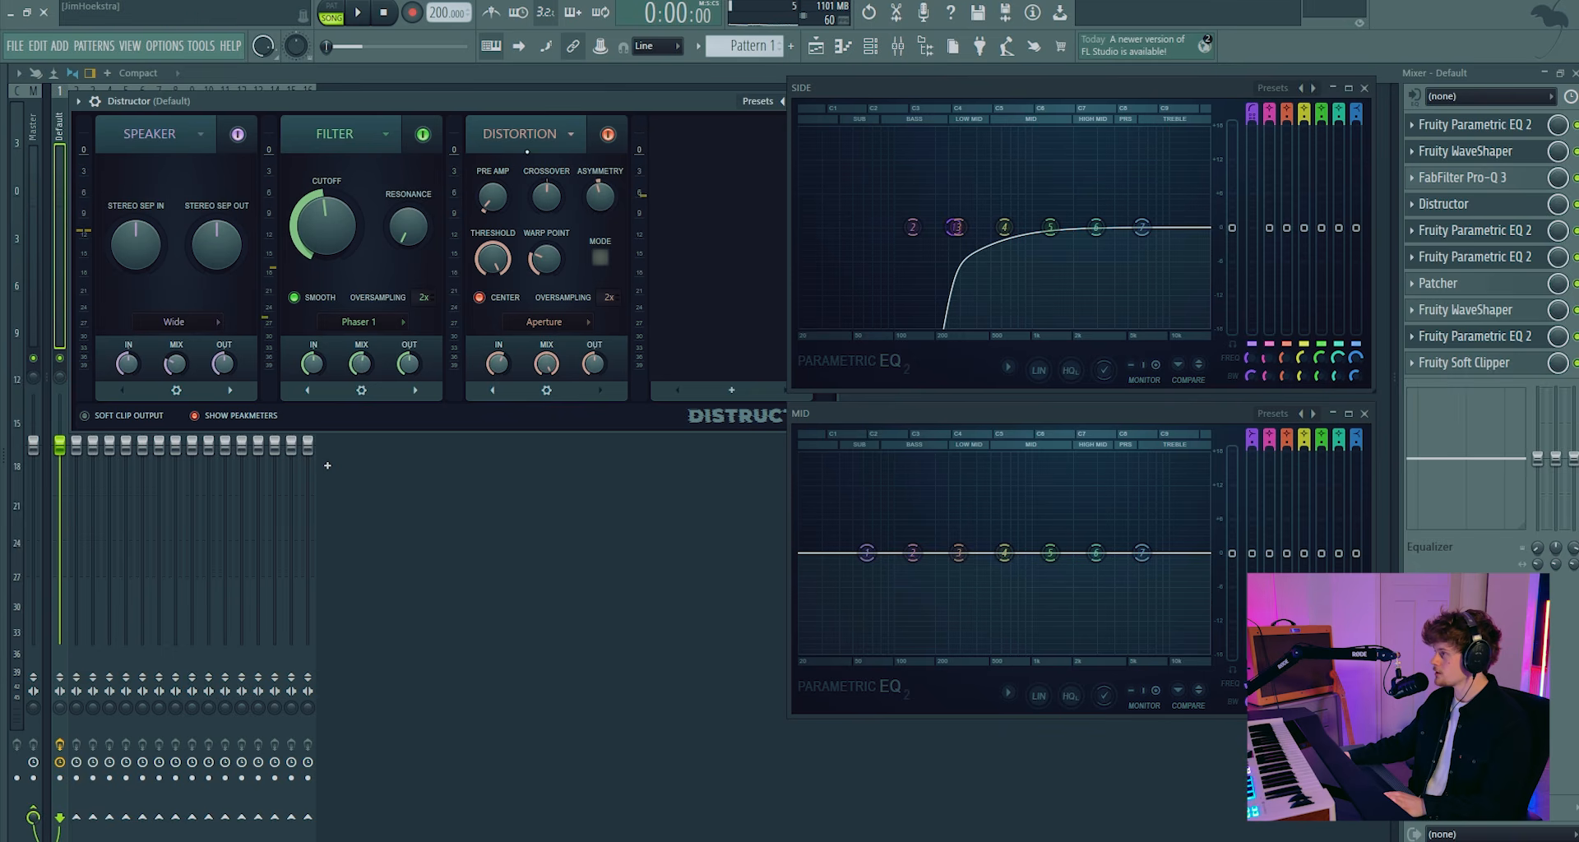
pyautogui.press('pagedown')
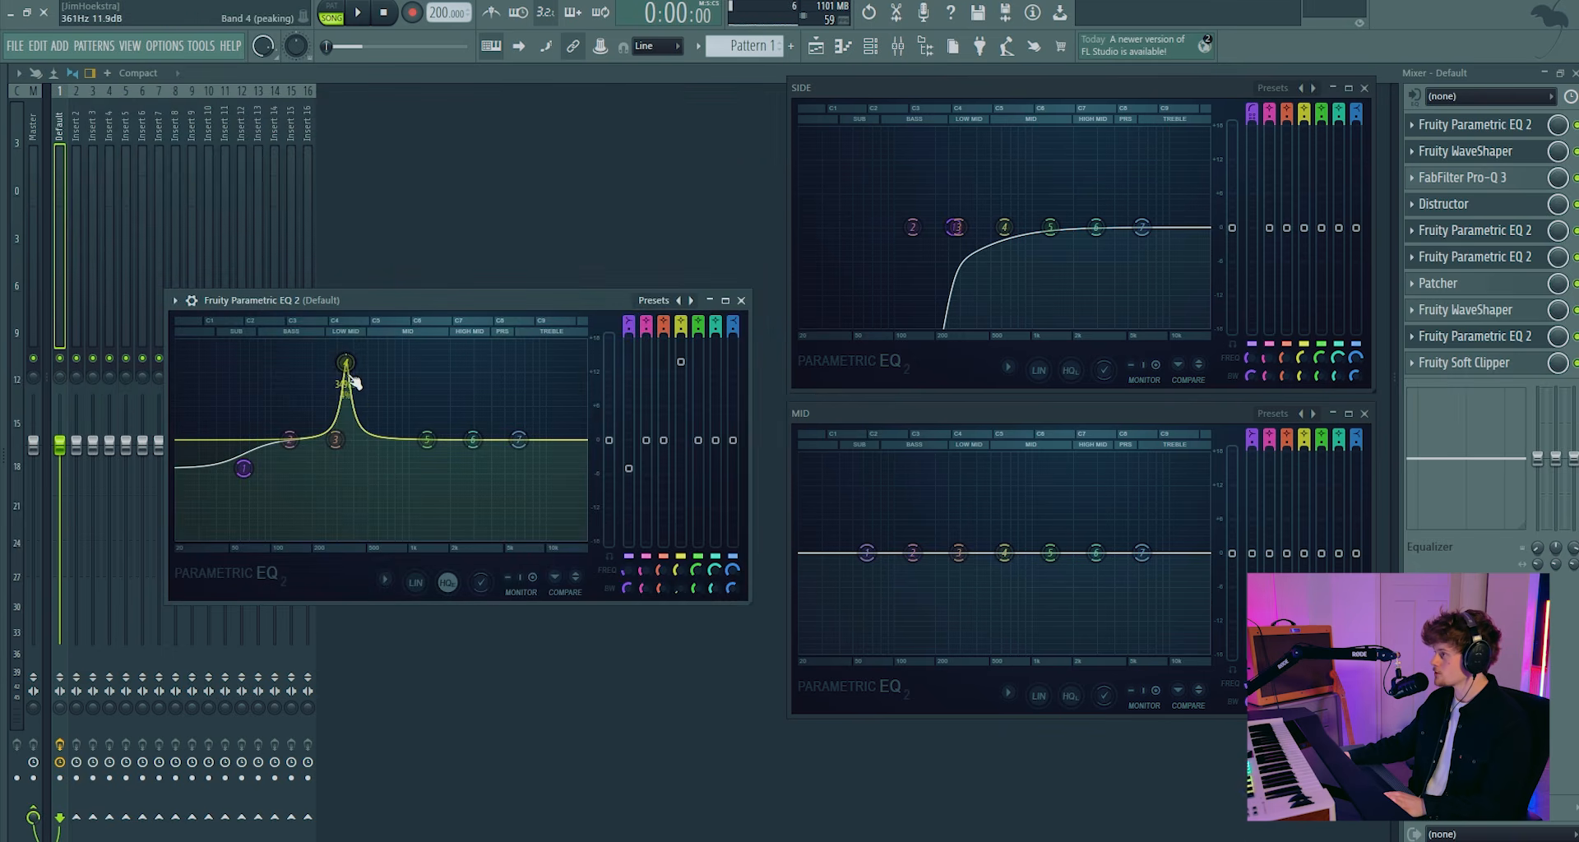
pyautogui.click(1504, 234)
pyautogui.click(1503, 260)
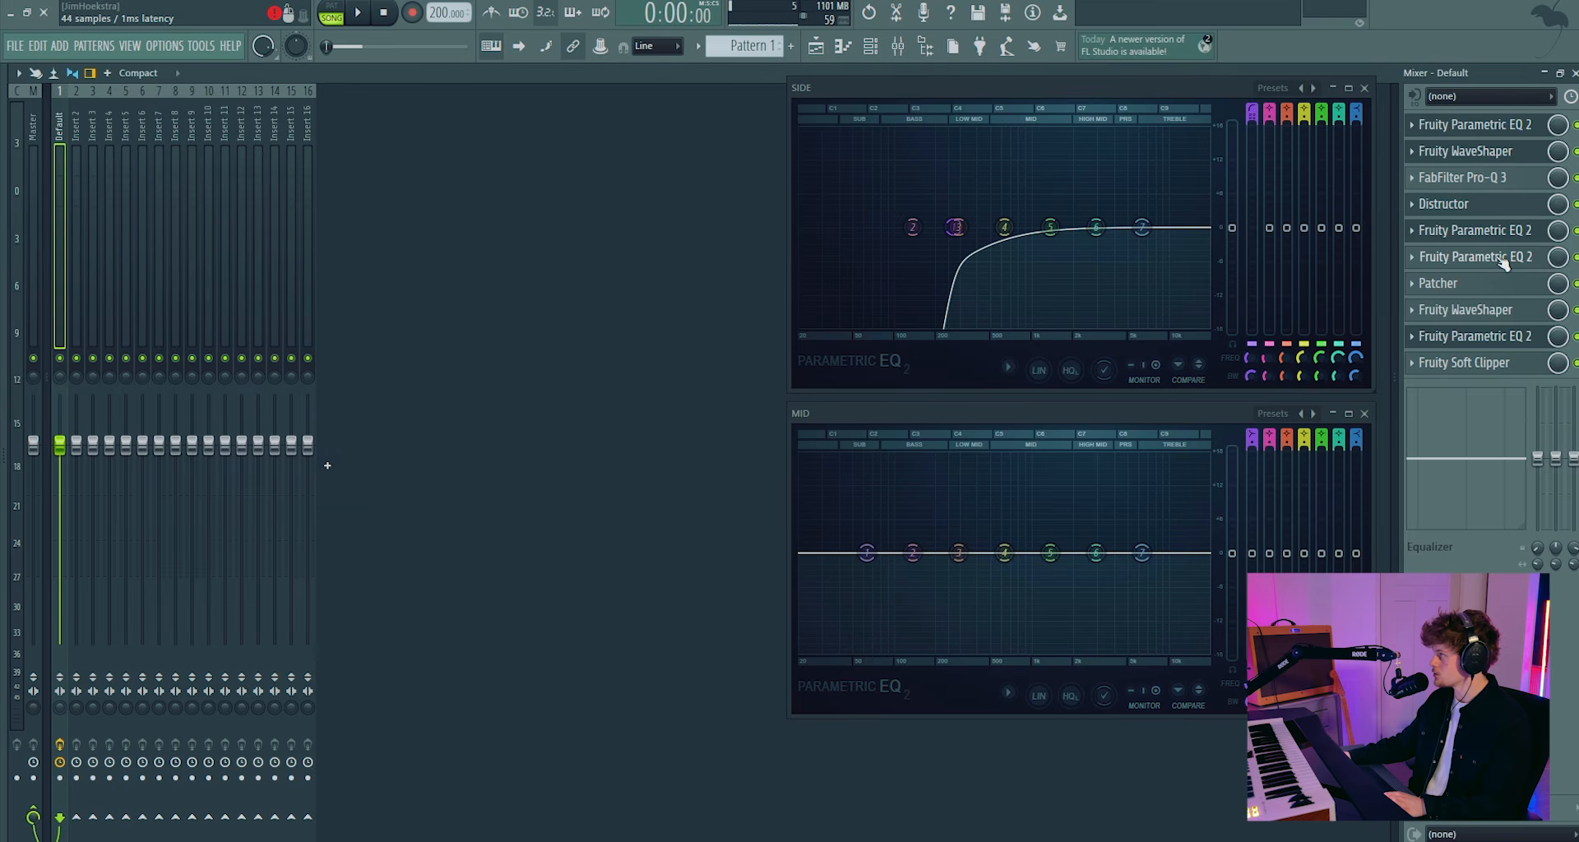
pyautogui.click(1483, 313)
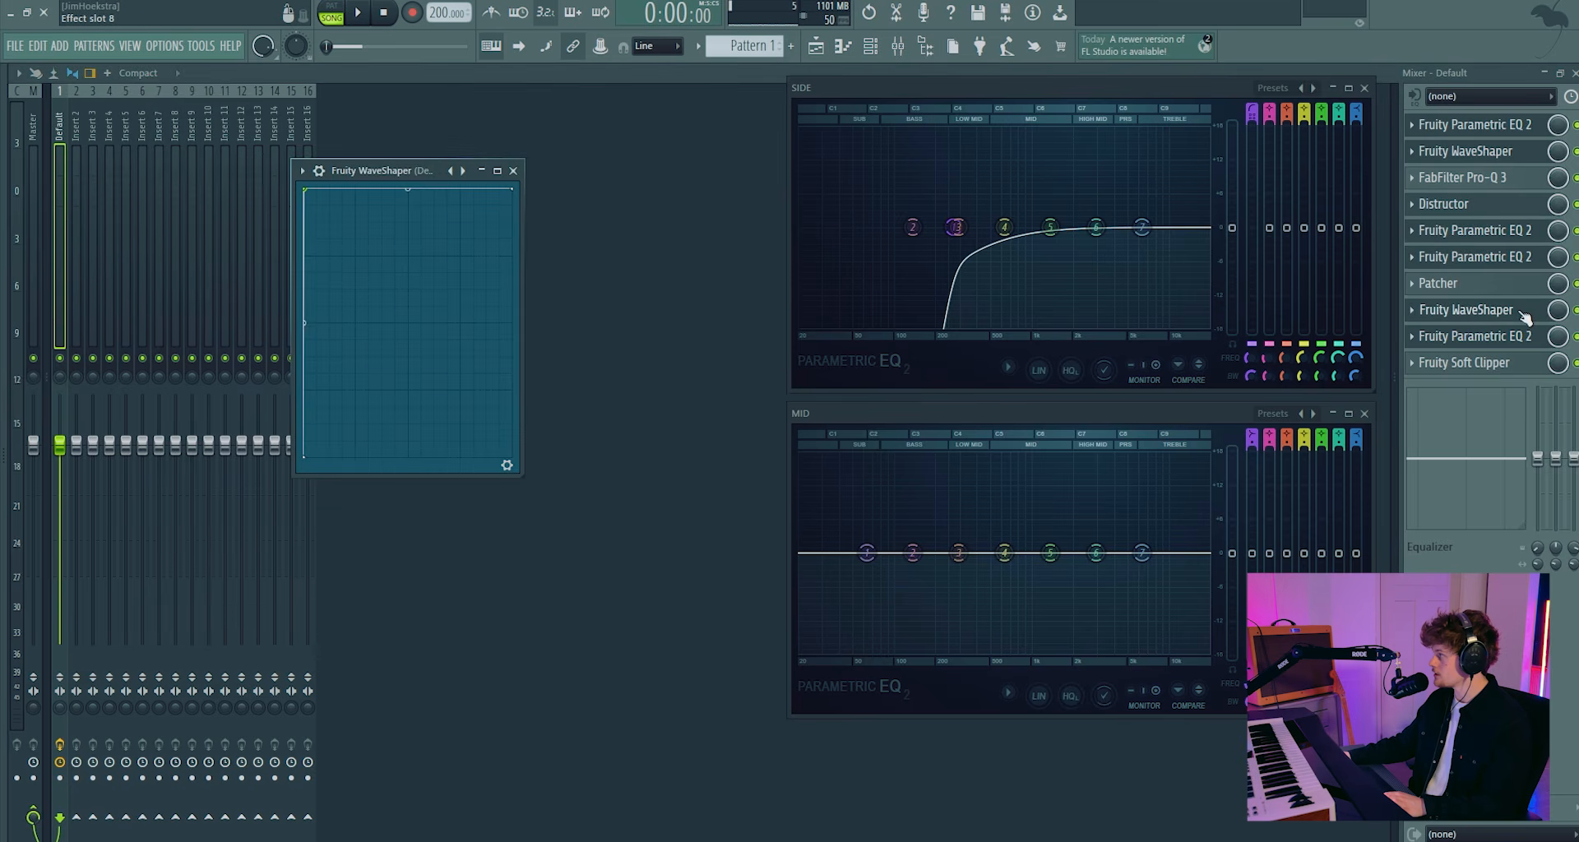
# Sweep the narrow 13.8 dB band 4 peak of the slot 5 EQ upward past 457 Hz while listening
pyautogui.click(1509, 237)
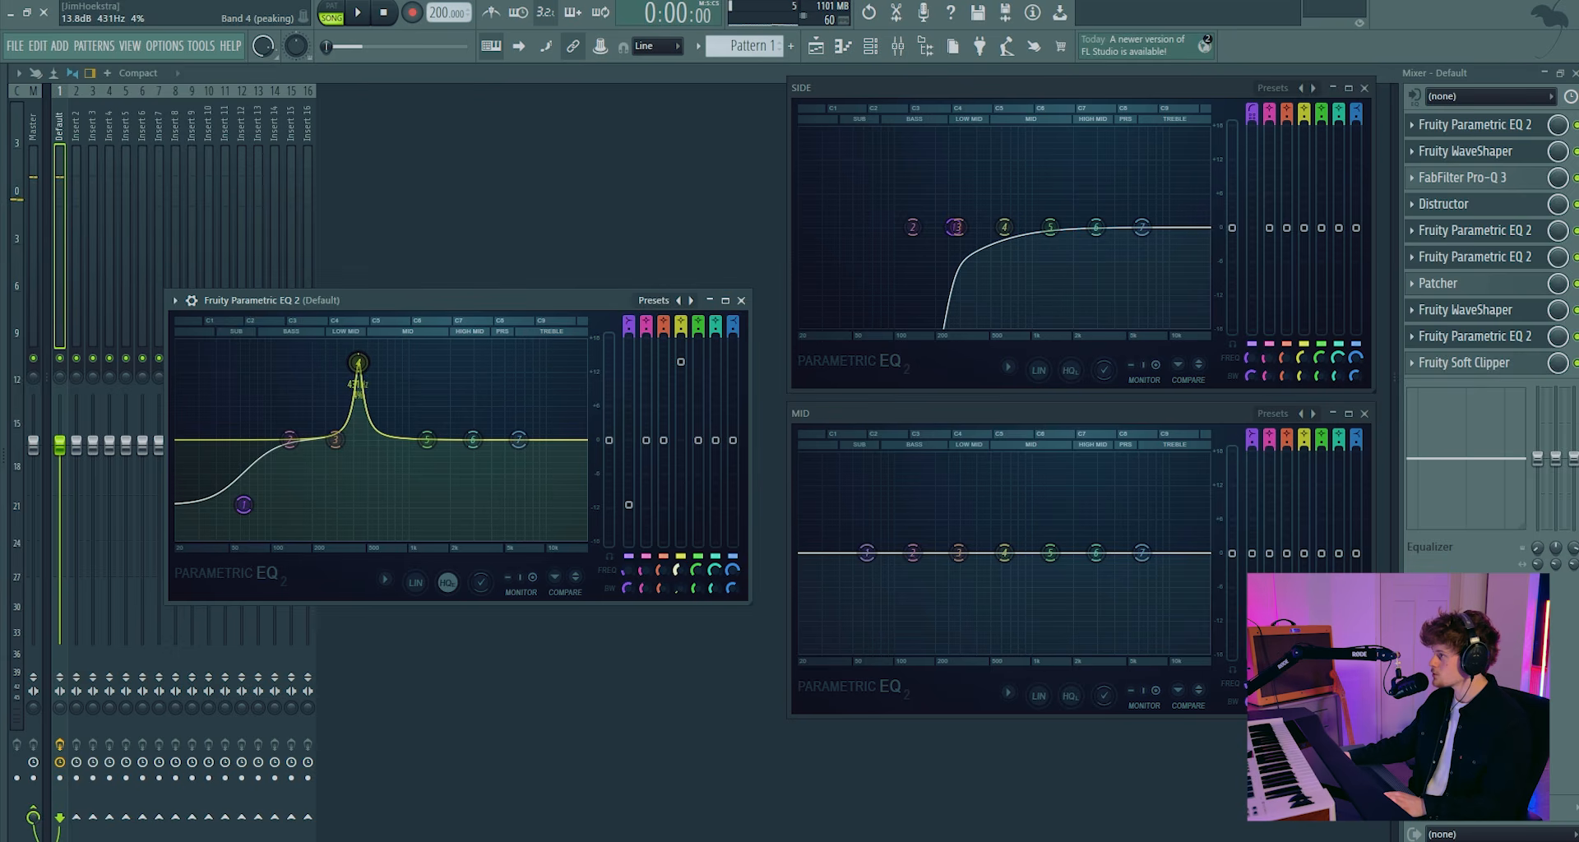
pyautogui.moveTo(359, 362); pyautogui.dragTo(354, 362)
pyautogui.press('space')
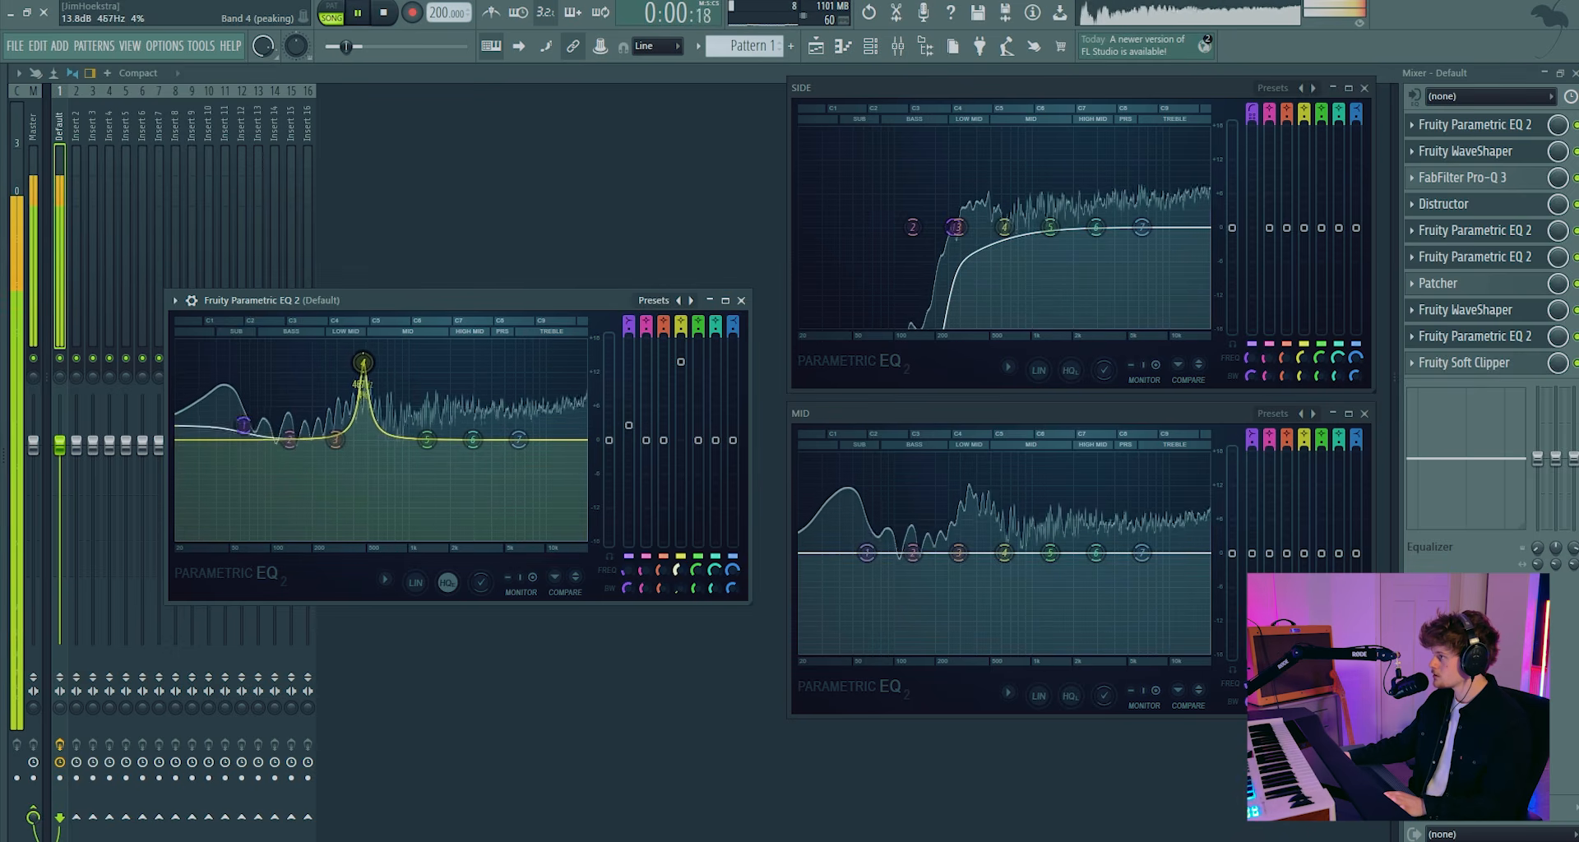
pyautogui.moveTo(354, 362); pyautogui.dragTo(389, 363)
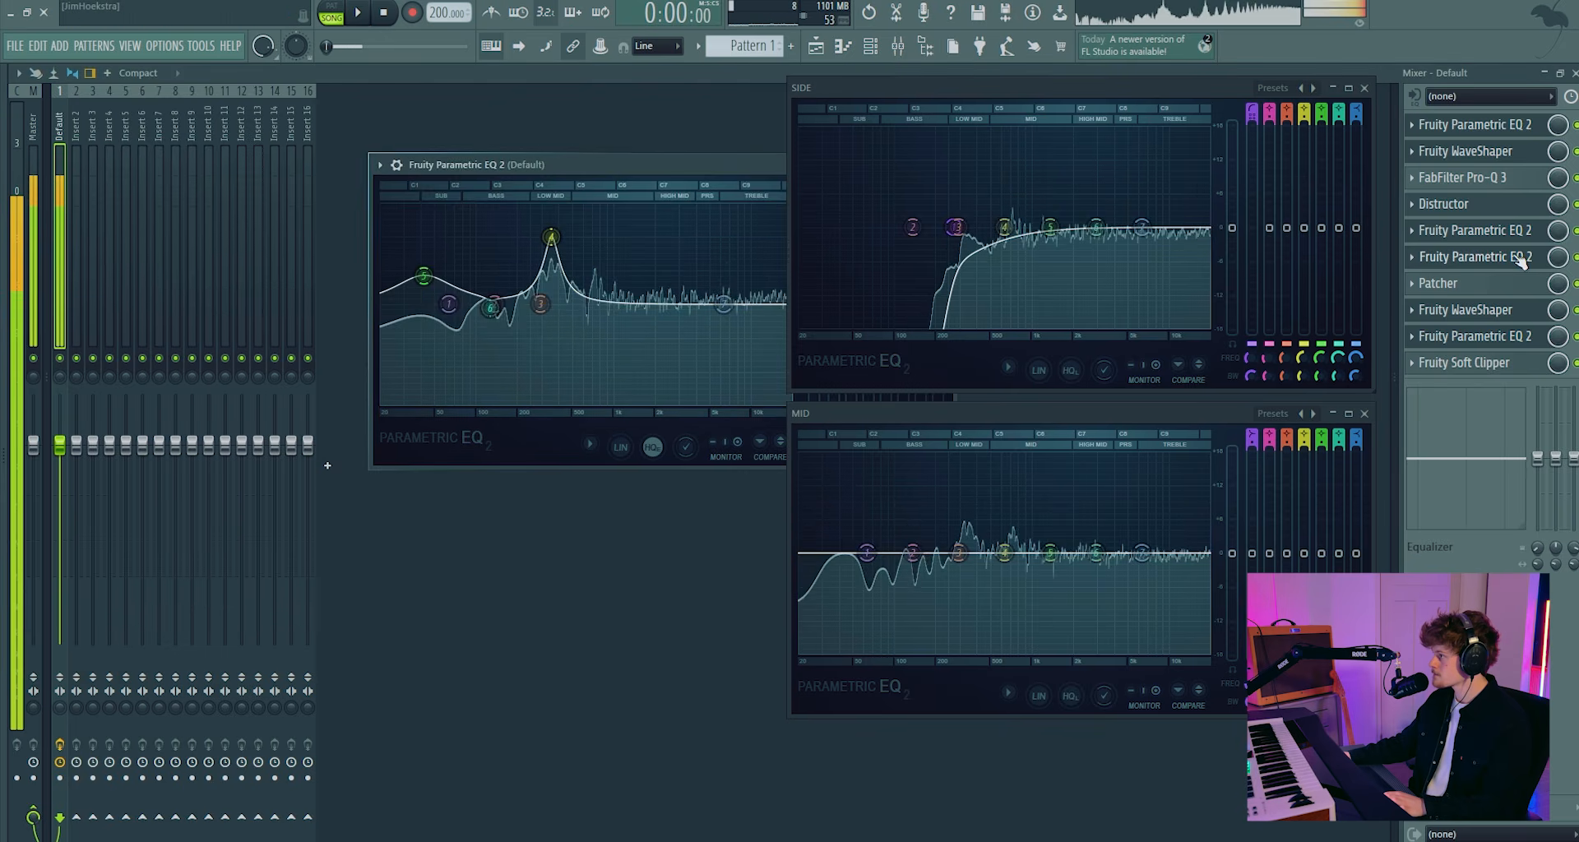
# Flatten band 4 of the slot 6 EQ and shift it higher onto the resonant peak in the mids
pyautogui.moveTo(575, 165); pyautogui.dragTo(370, 169)
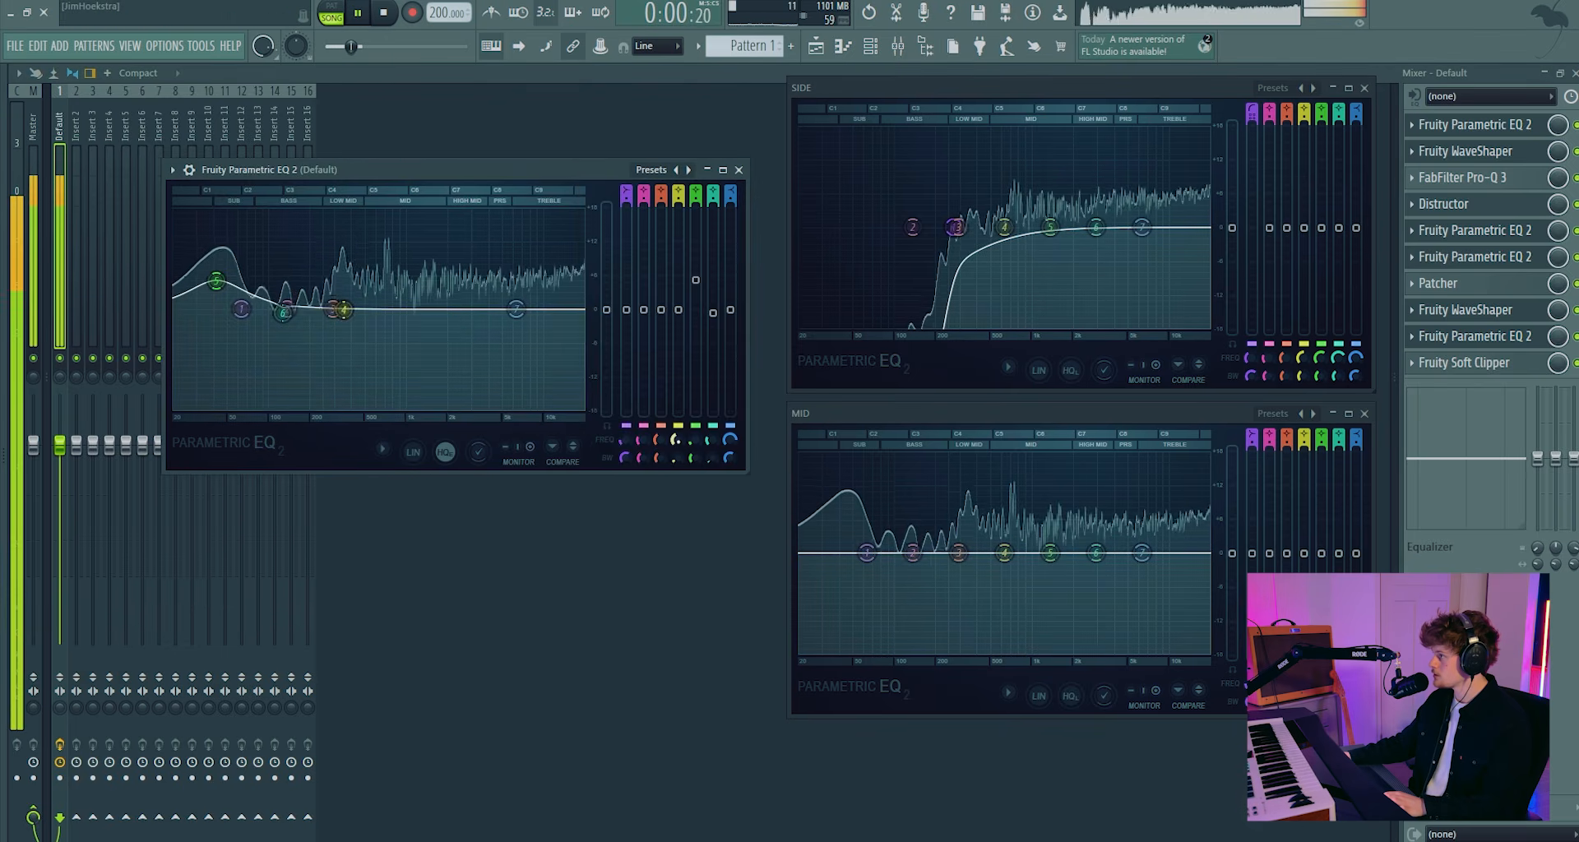
pyautogui.moveTo(343, 309); pyautogui.dragTo(382, 216)
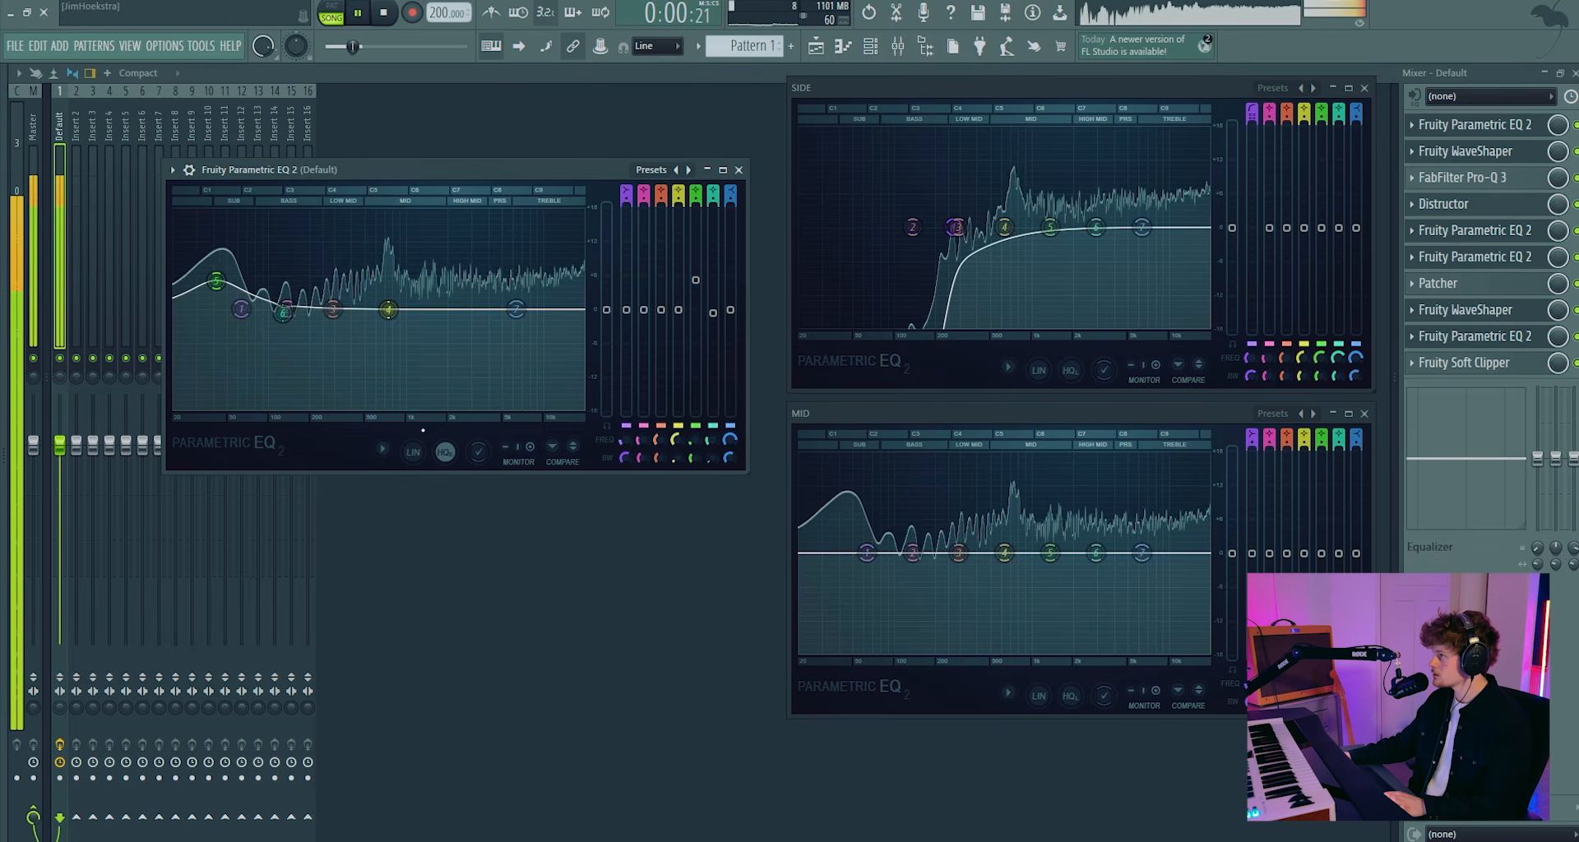
pyautogui.press('space')
# In the slot 6 EQ, cut band 3 by about 12.7 dB near 371 Hz and raise band 5 to 6.1 dB at 40 Hz
pyautogui.moveTo(339, 315); pyautogui.dragTo(353, 387)
pyautogui.press('space')
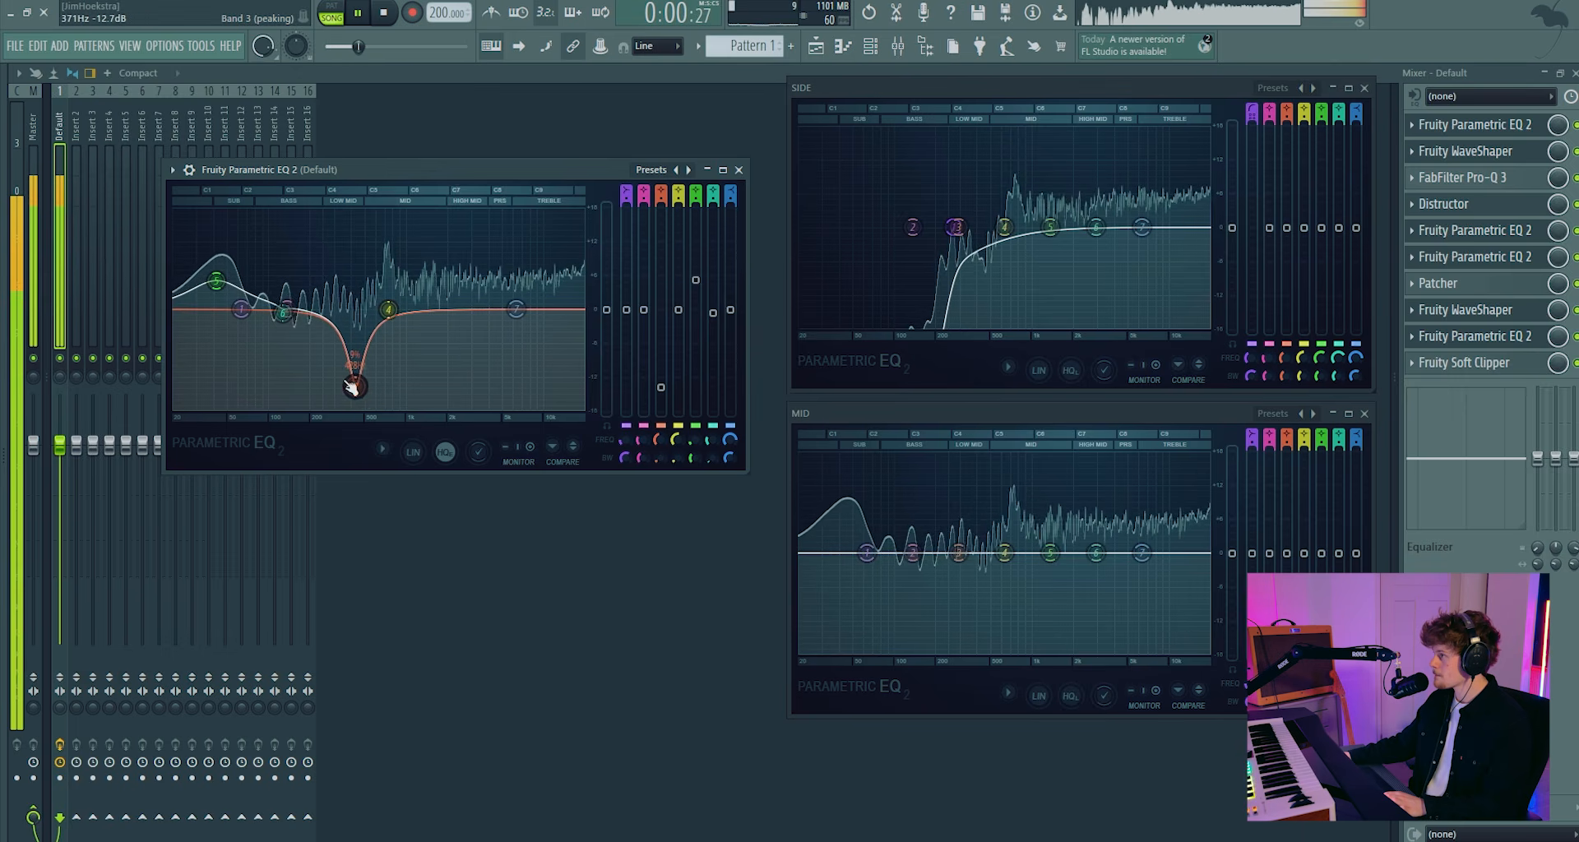
pyautogui.press('space')
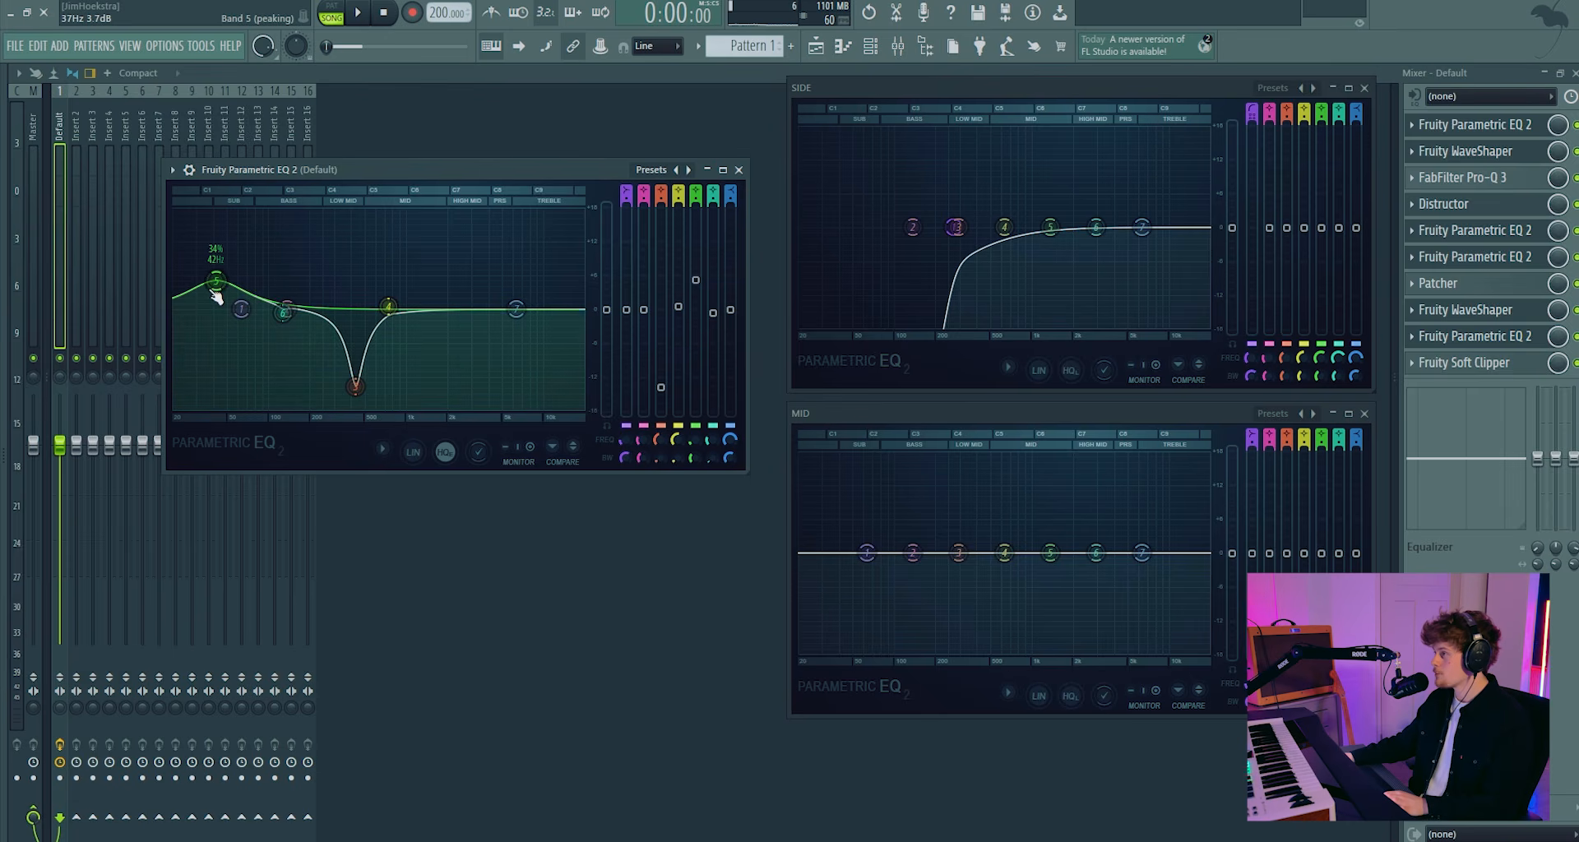
pyautogui.press('space')
pyautogui.moveTo(217, 249); pyautogui.dragTo(213, 276)
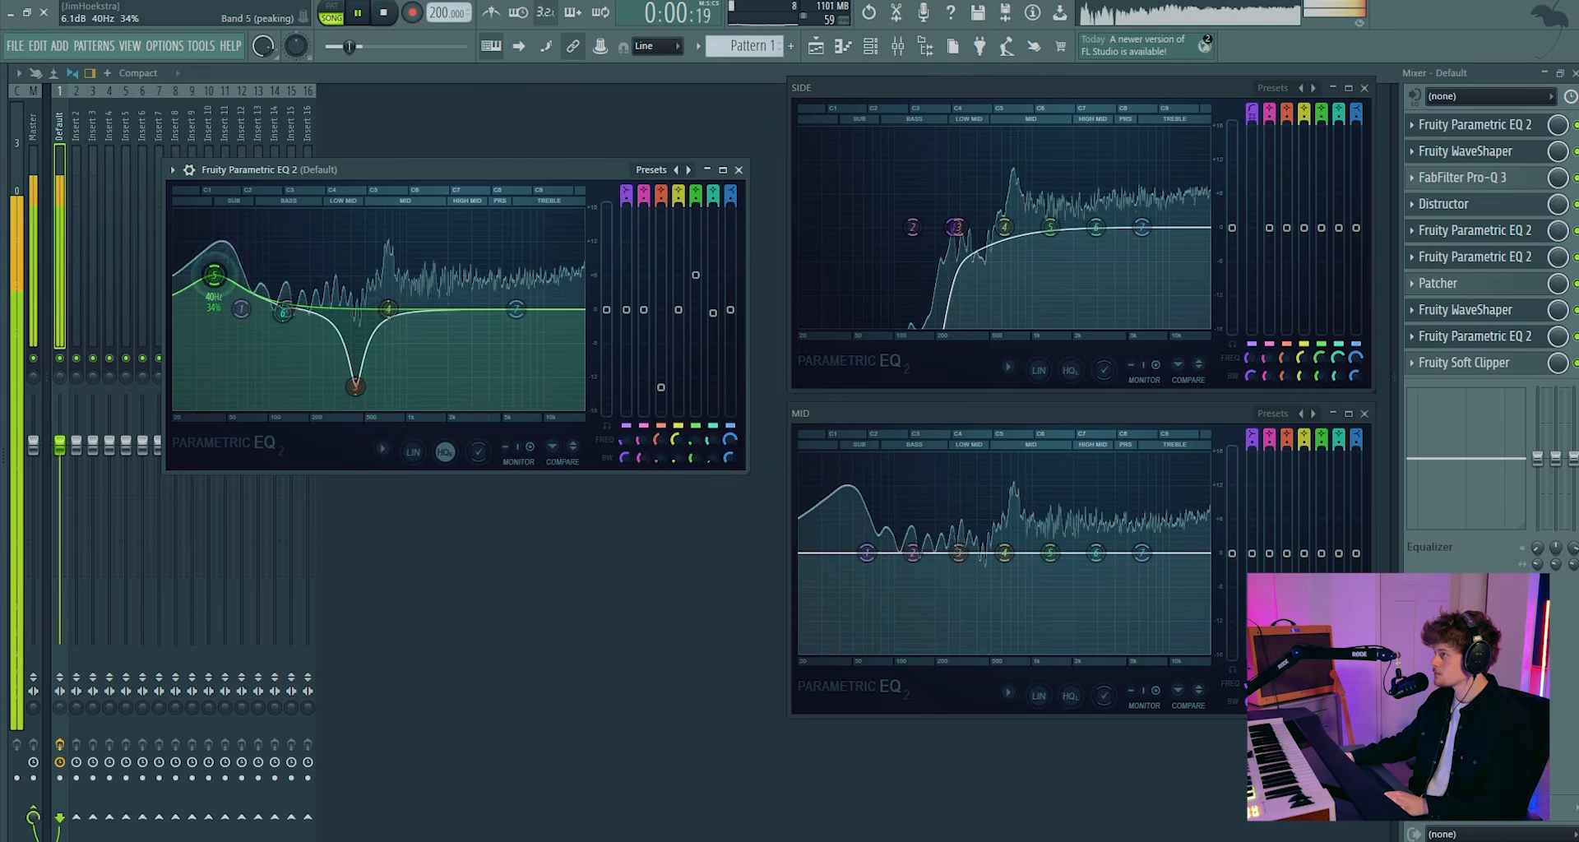
# Try a 6 dB low-shelf boost at 72 Hz on band 1 of the MID EQ and reset it
pyautogui.moveTo(867, 552); pyautogui.dragTo(868, 526)
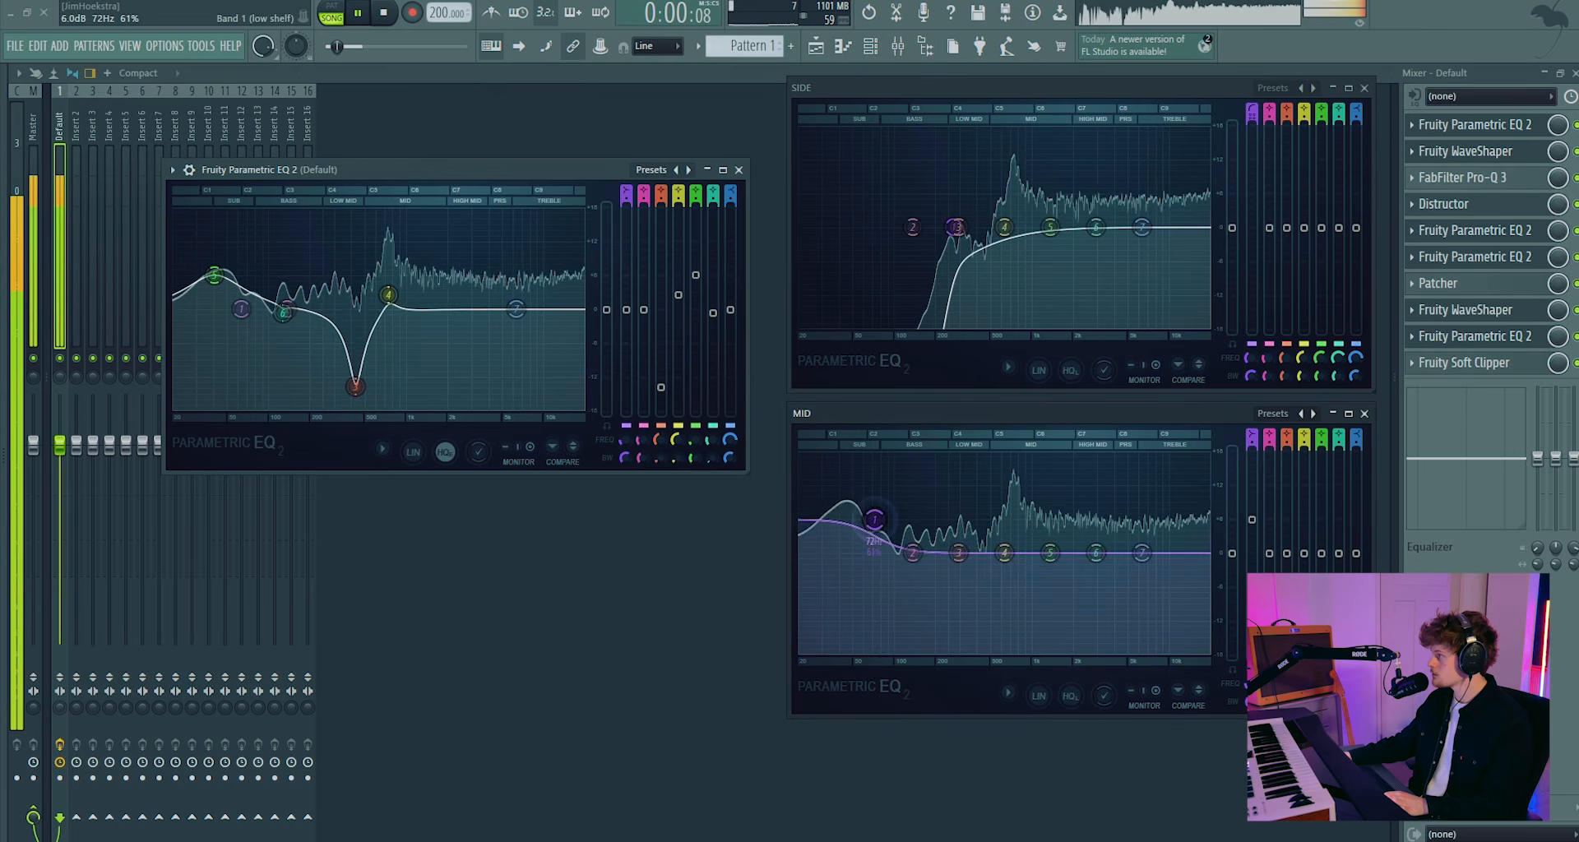
pyautogui.rightClick(868, 526)
pyautogui.click(895, 543)
# In the slot 1 EQ, raise the band 1 low shelf and lower the band 2 sub peak during playback
pyautogui.click(1460, 127)
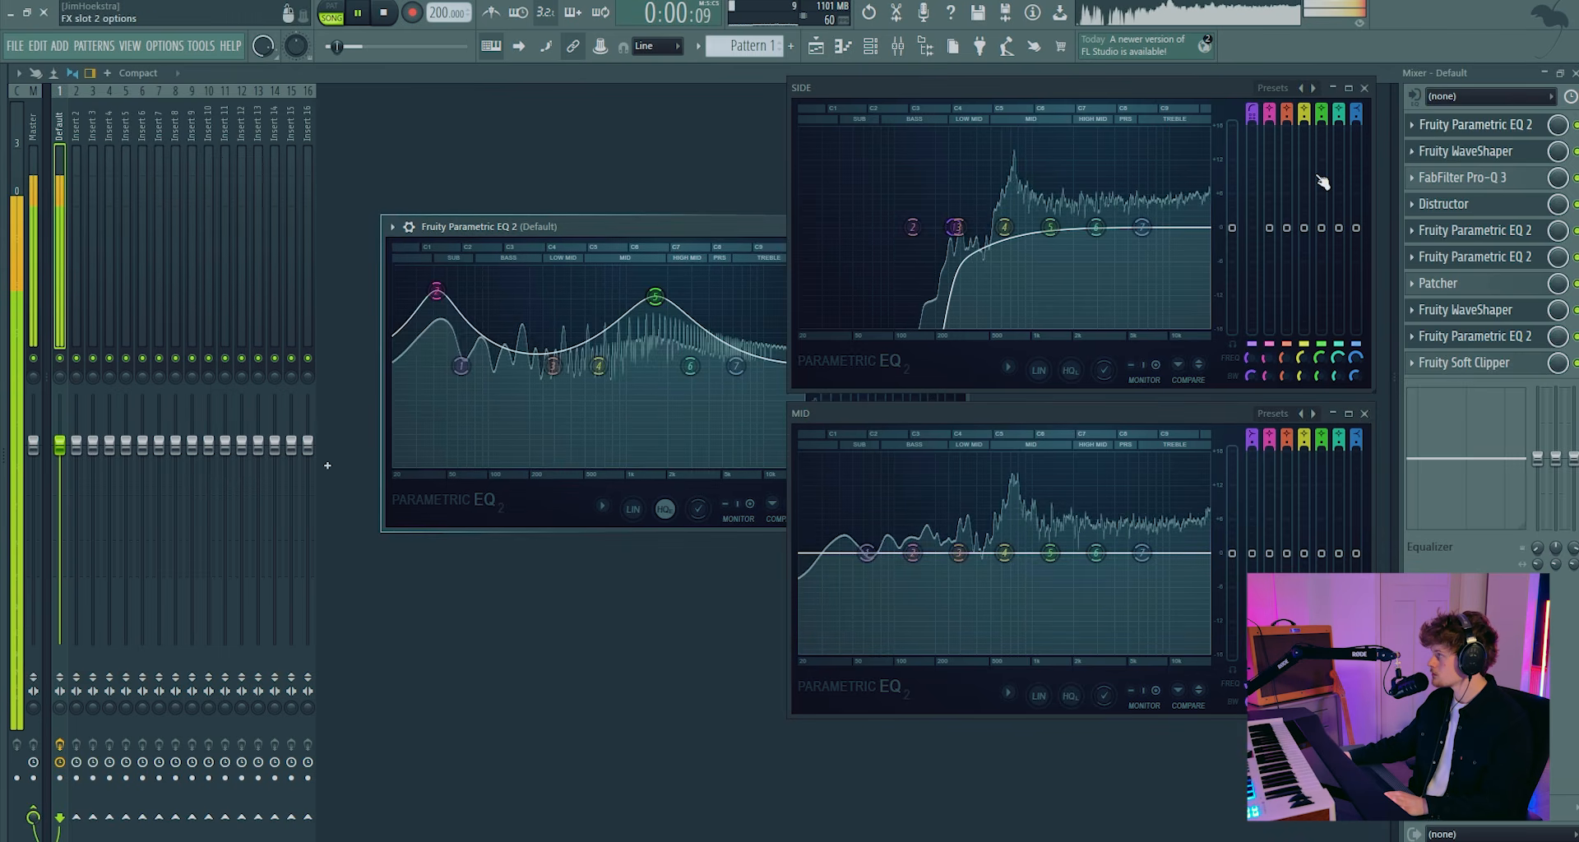
pyautogui.moveTo(439, 294); pyautogui.dragTo(440, 270)
pyautogui.moveTo(461, 366)
pyautogui.mouseDown()
pyautogui.moveTo(473, 317)
pyautogui.moveTo(468, 340)
pyautogui.mouseUp()
pyautogui.moveTo(440, 269); pyautogui.dragTo(475, 315)
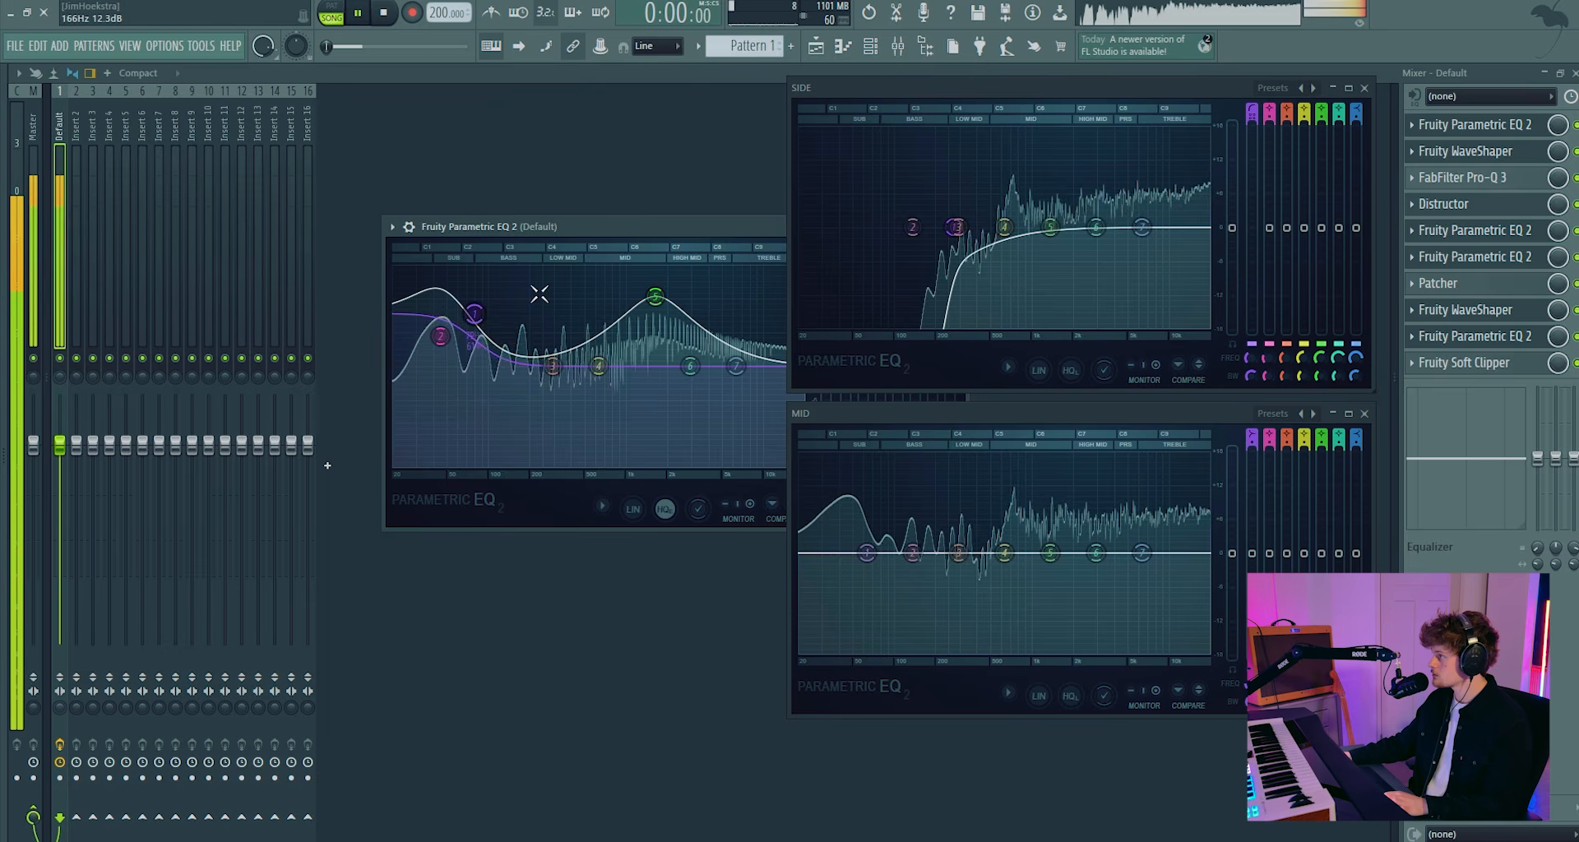
pyautogui.click(870, 46)
pyautogui.click(197, 75)
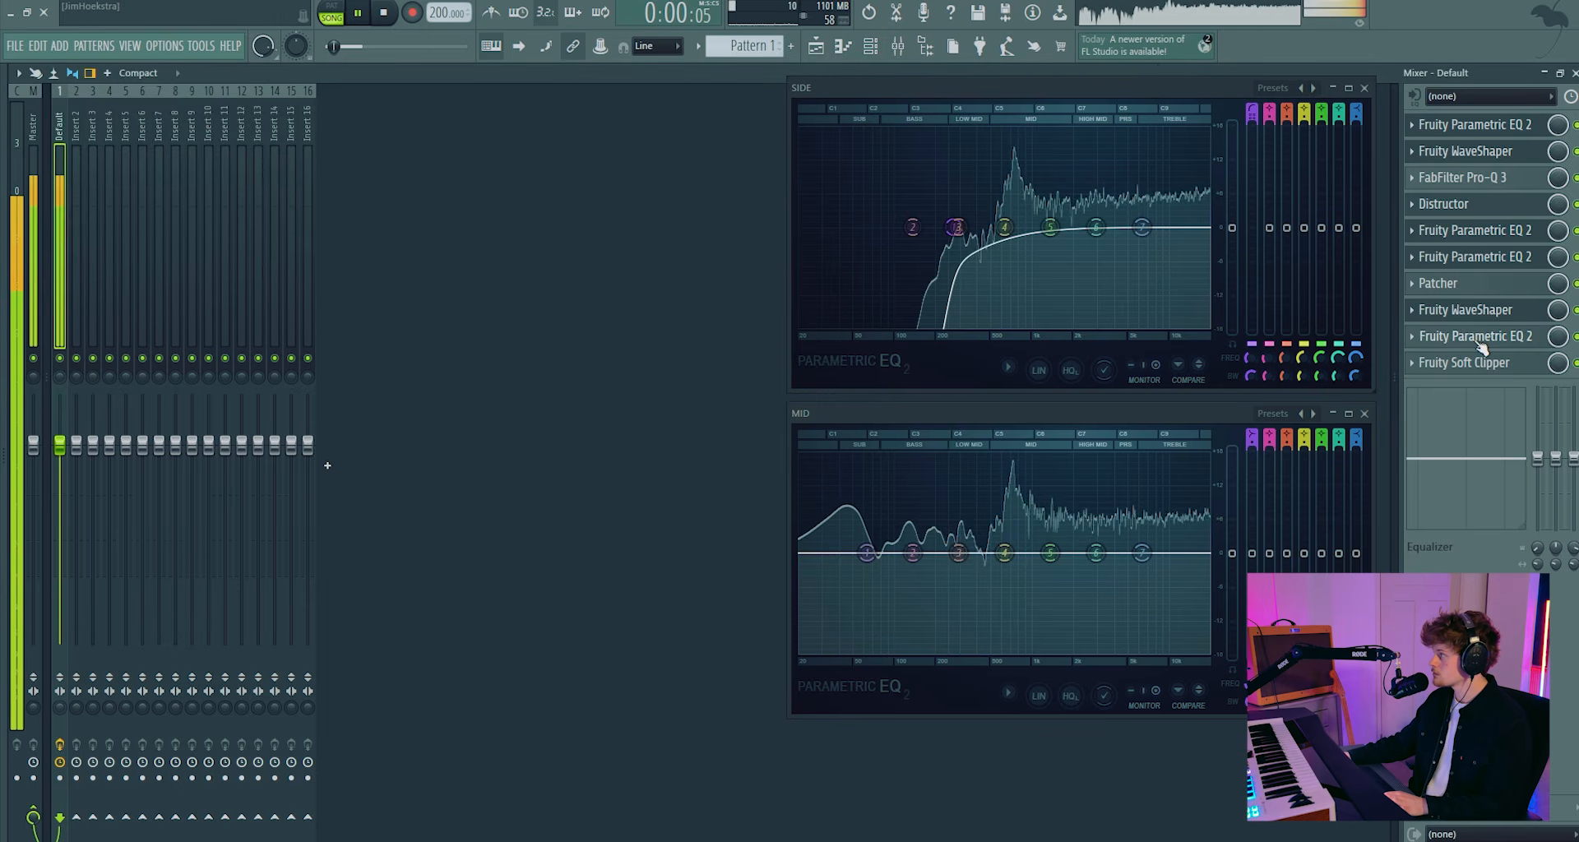
# Set the band 1 low shelf of the slot 9 EQ to 8.5 dB at 83 Hz
pyautogui.click(1478, 341)
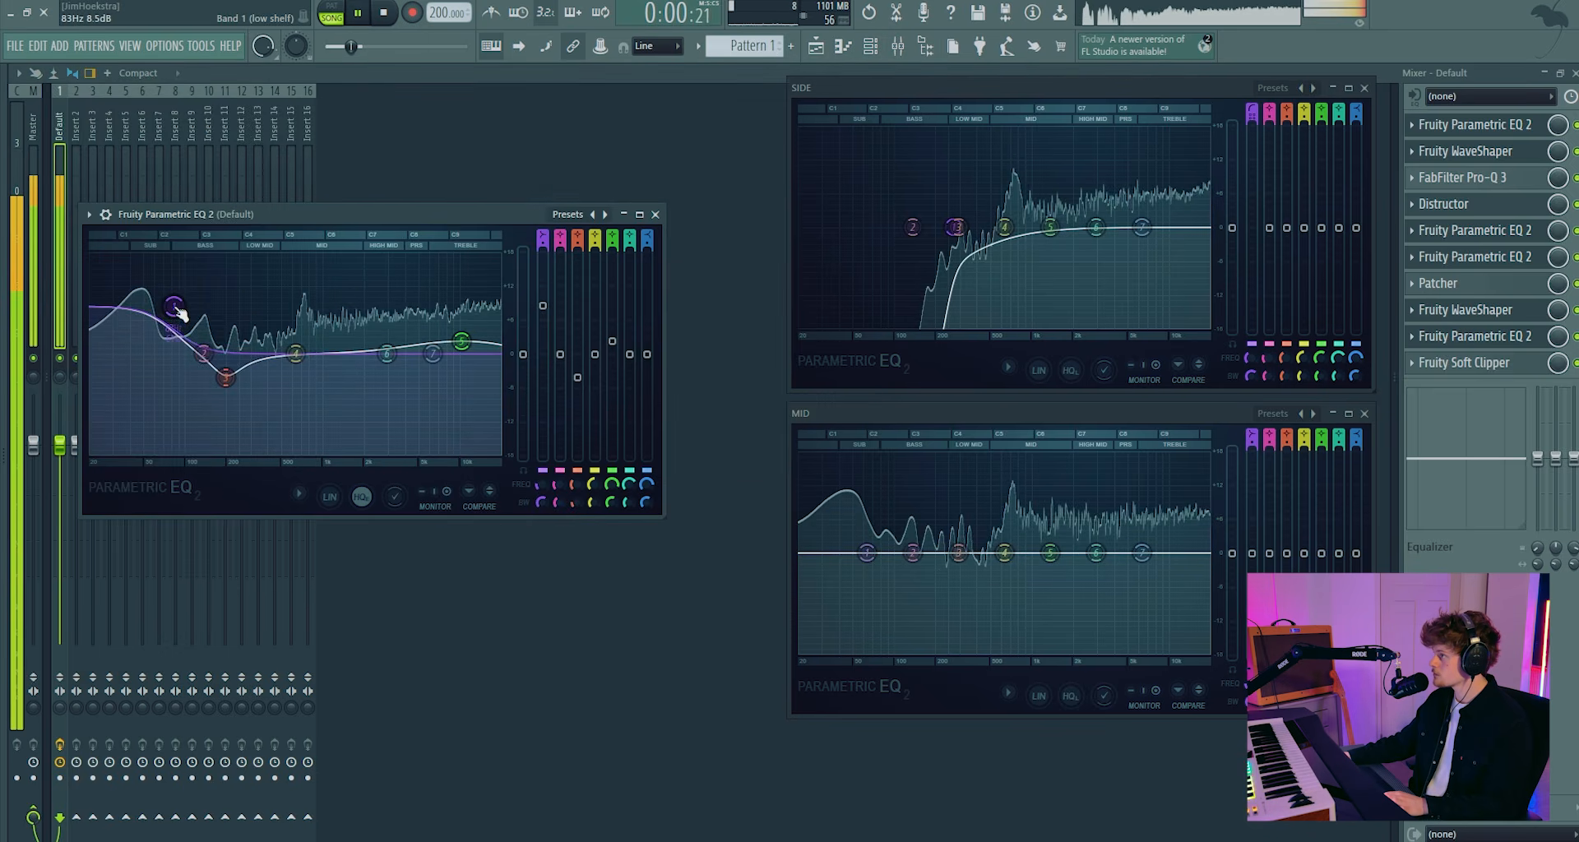
pyautogui.moveTo(176, 309); pyautogui.dragTo(176, 311)
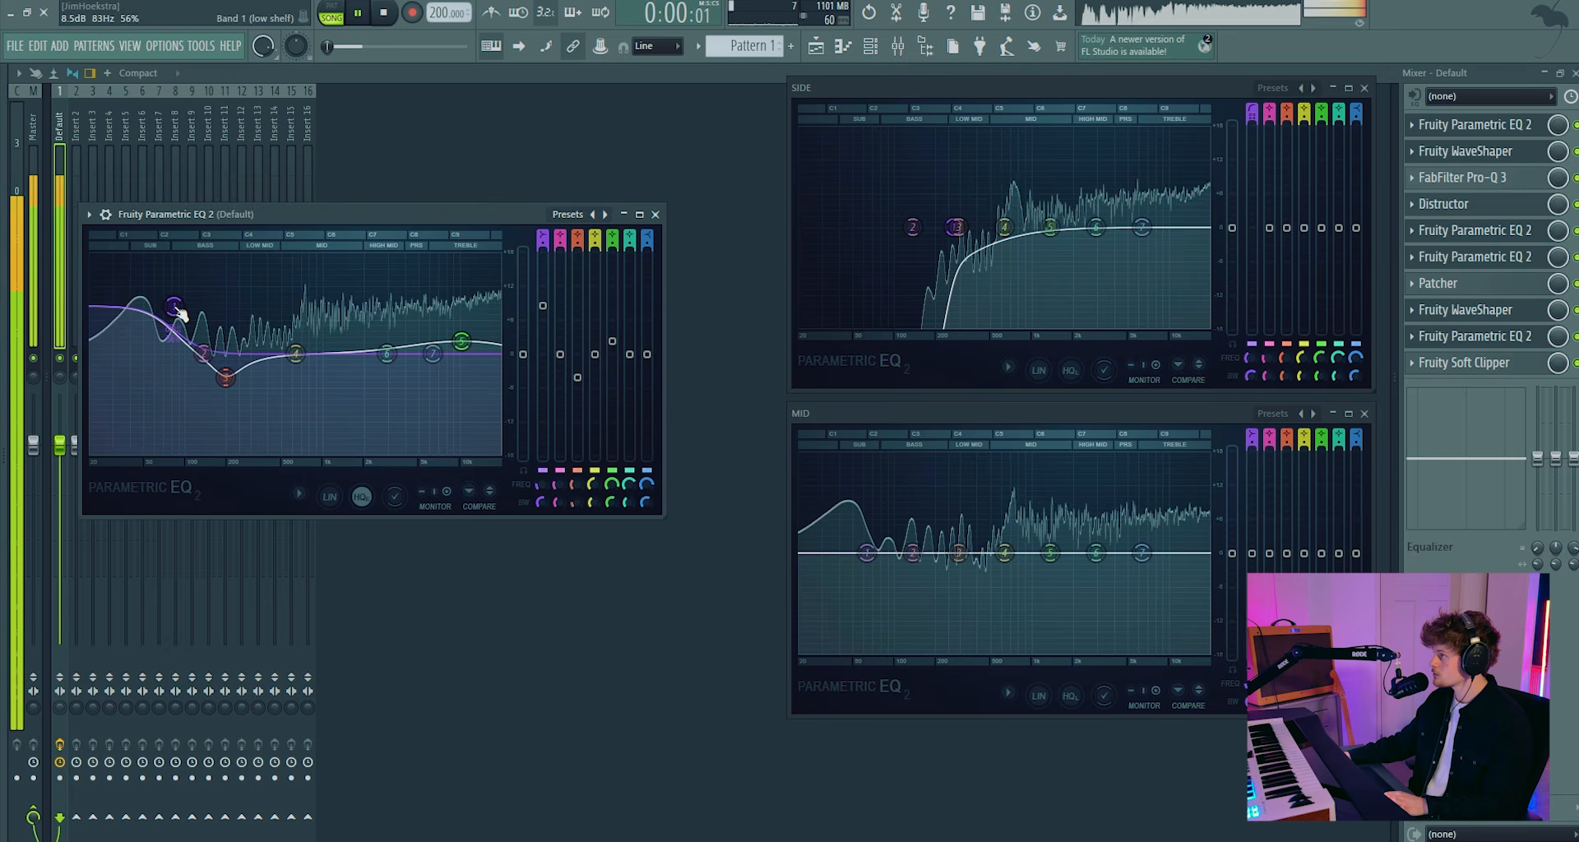
# Adjust operator 2's output level in the Sytrus matrix while listening to the bass
pyautogui.click(870, 46)
pyautogui.press('space')
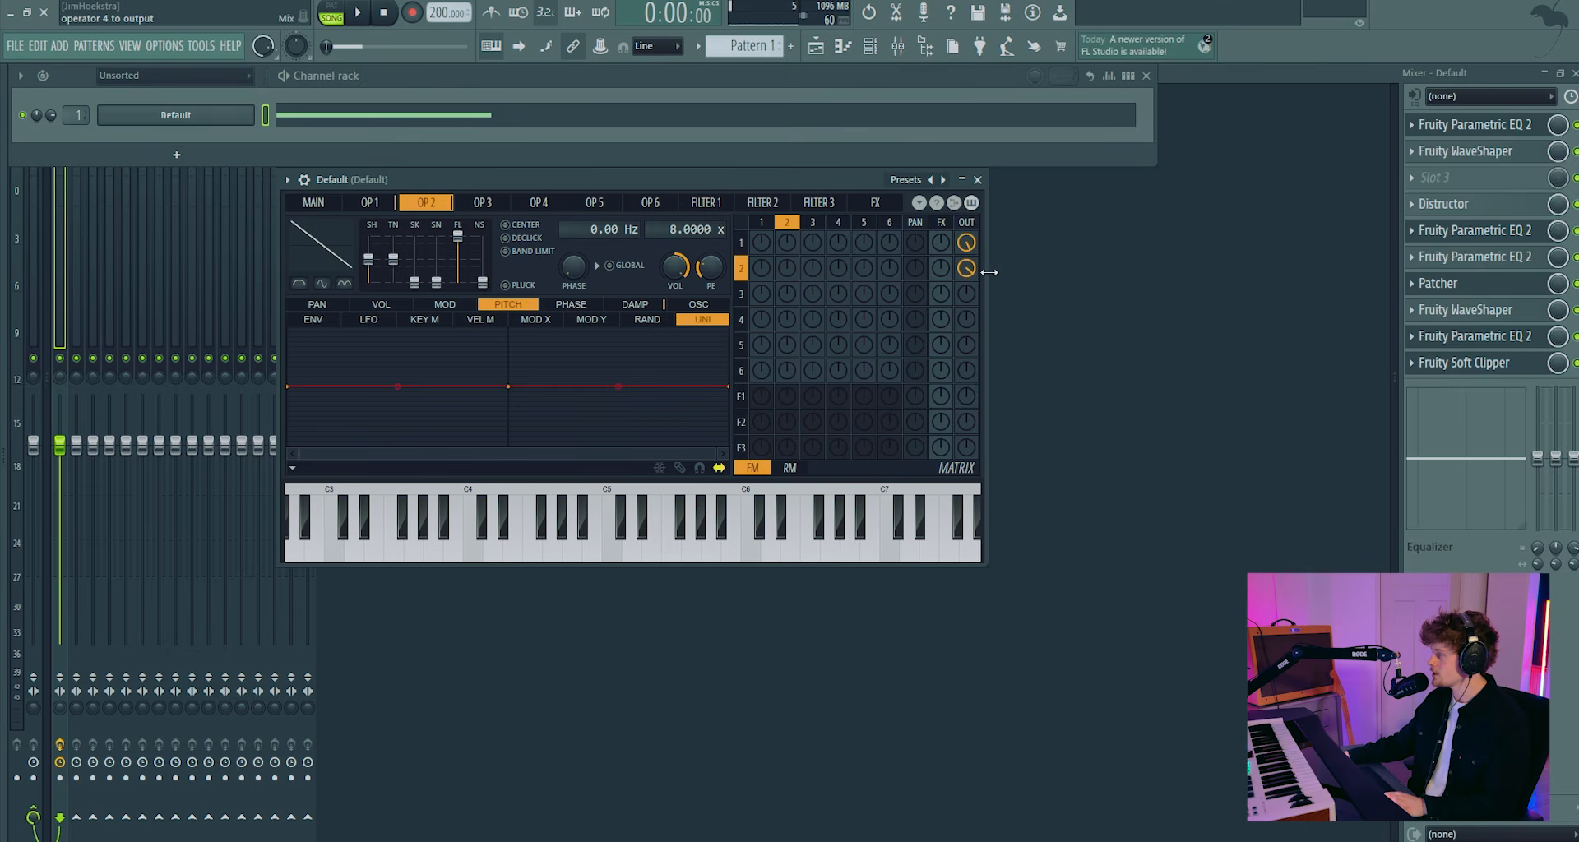
pyautogui.press('space')
pyautogui.moveTo(965, 274); pyautogui.dragTo(986, 324)
pyautogui.moveTo(966, 267); pyautogui.dragTo(966, 296)
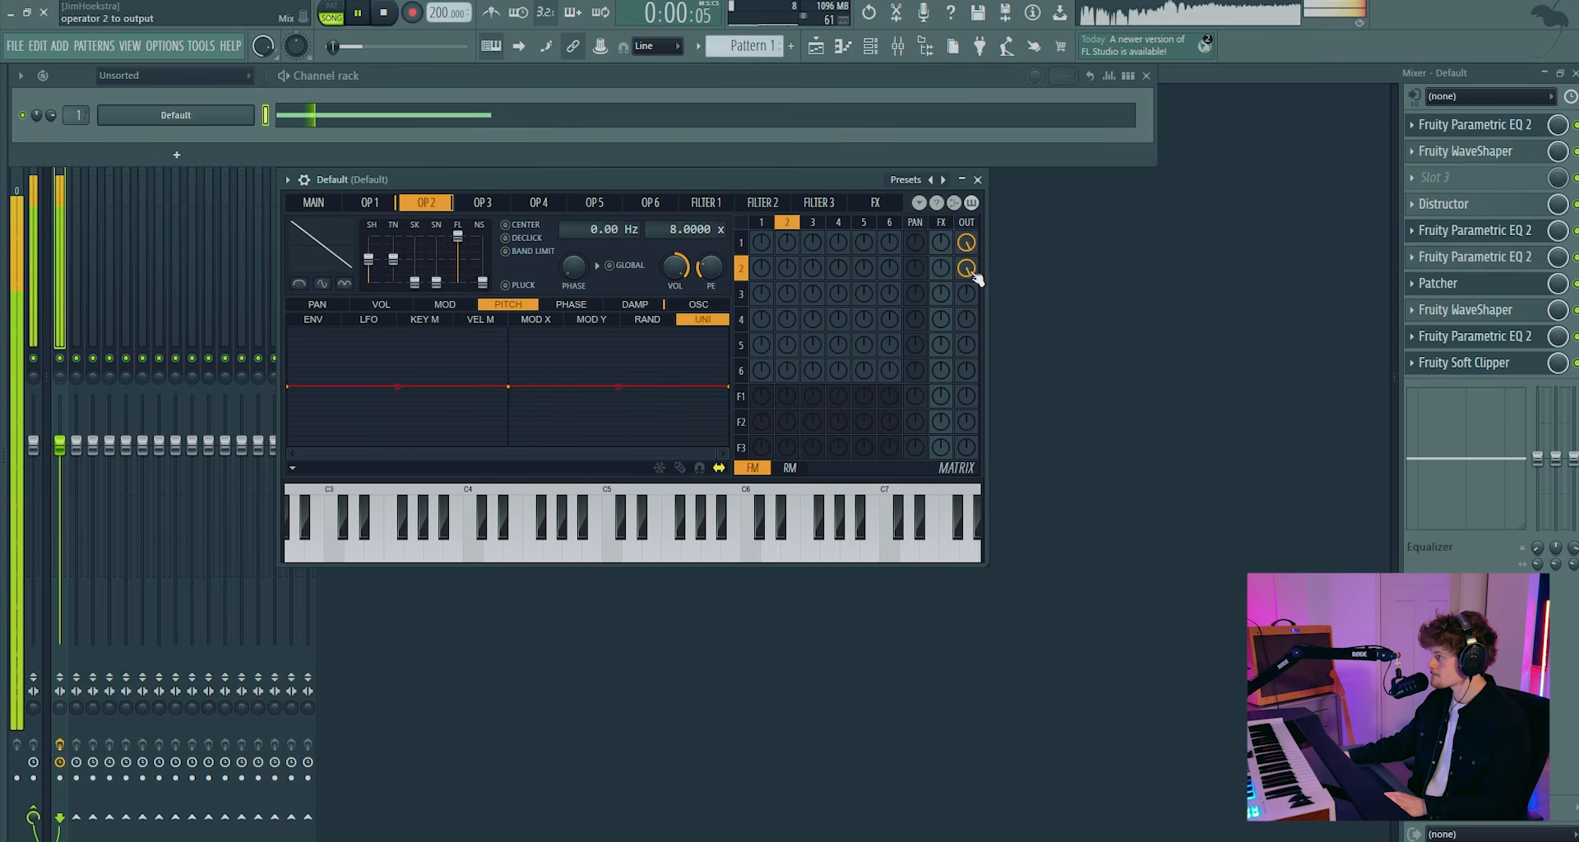
pyautogui.moveTo(972, 276); pyautogui.dragTo(972, 288)
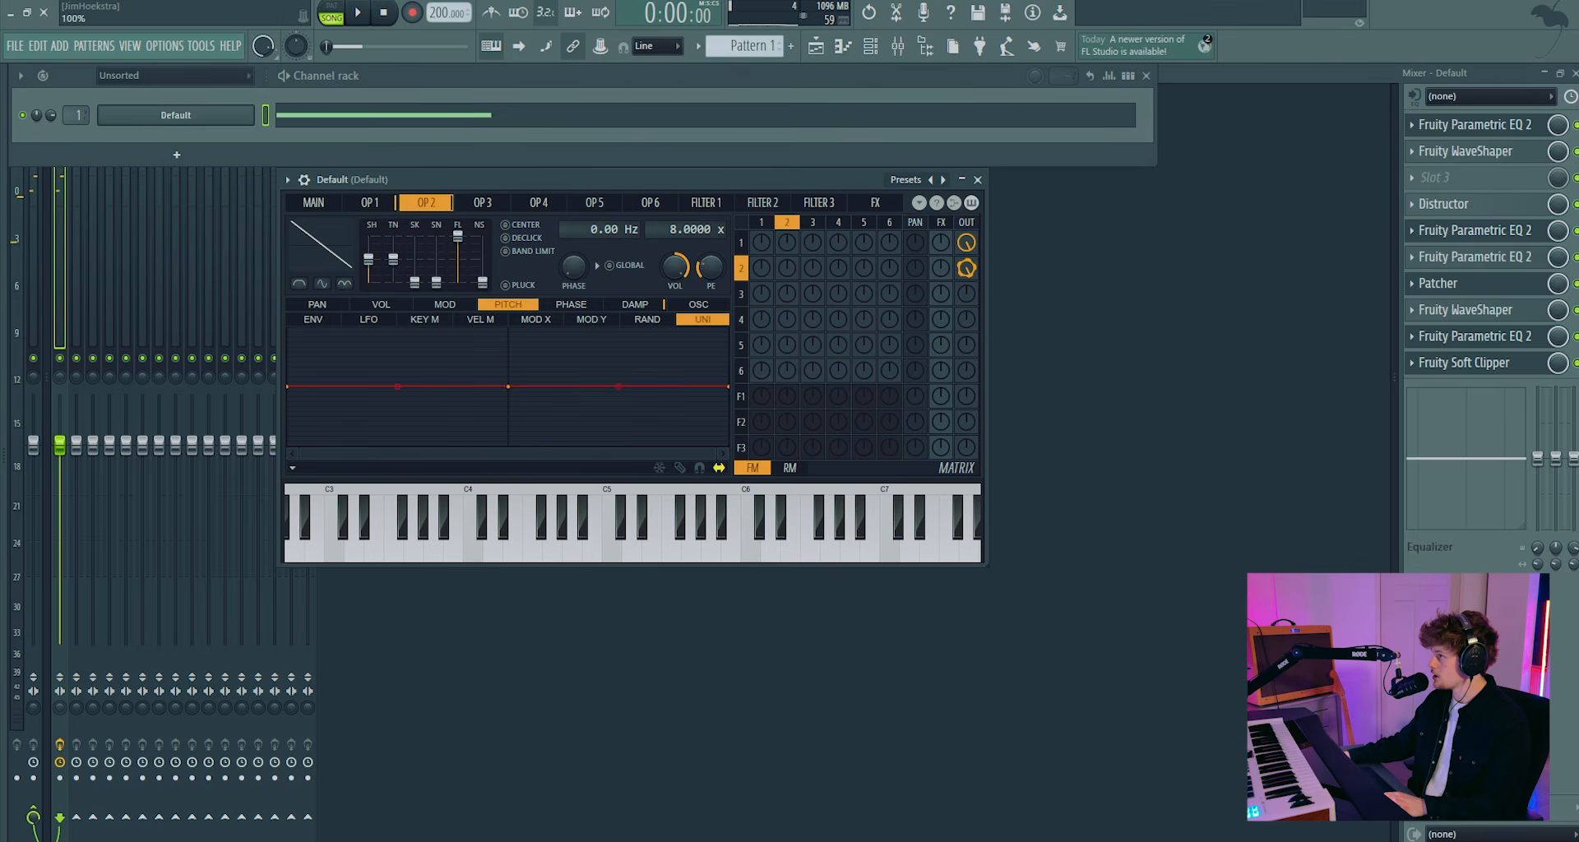
pyautogui.press('space')
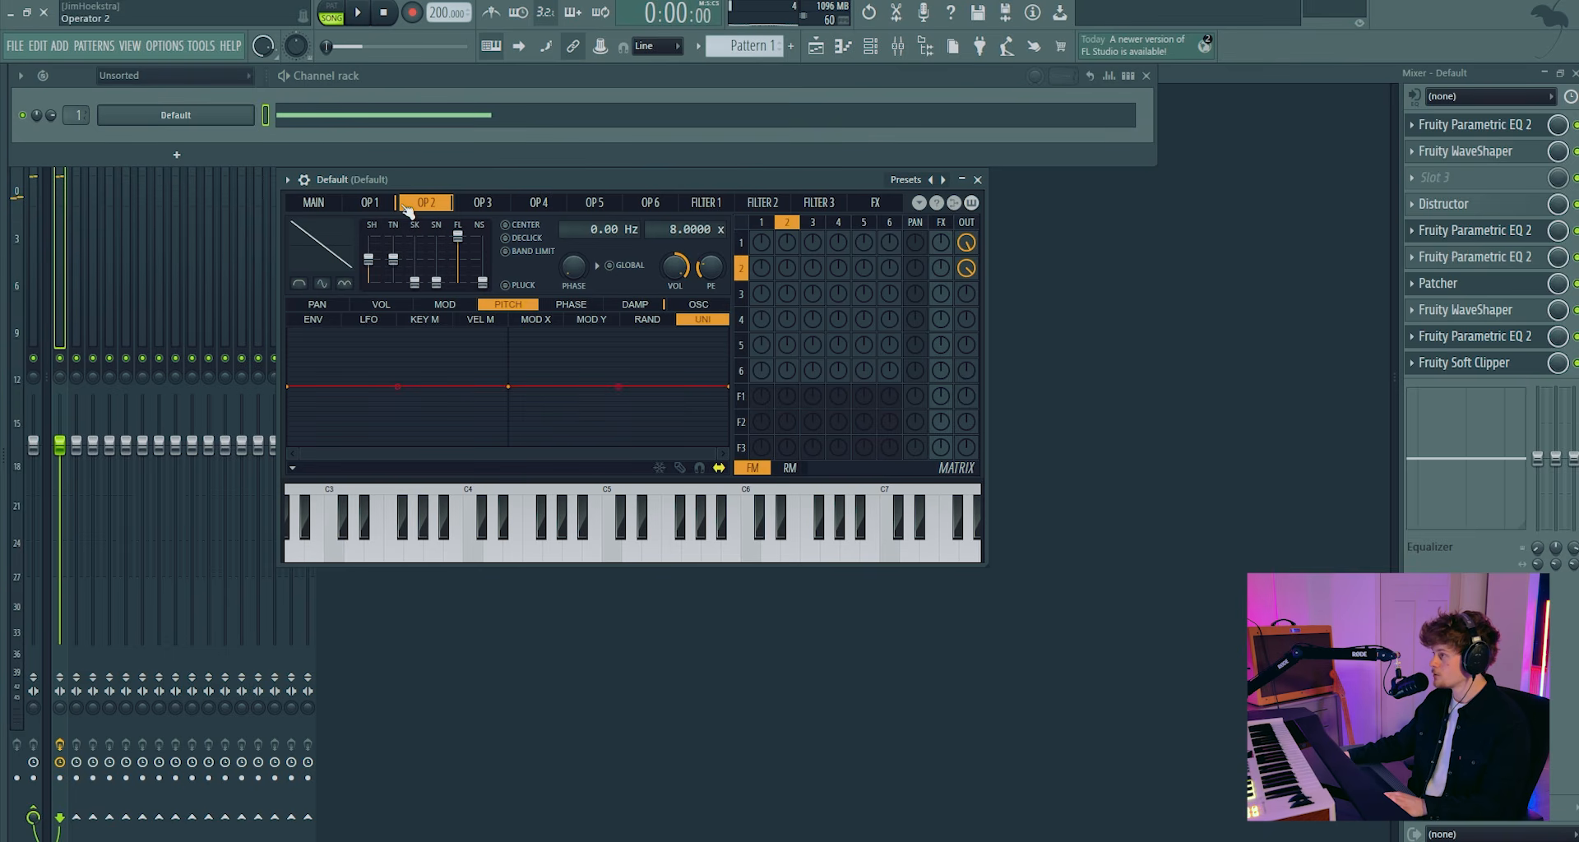
# Change operator 1's waveform shape to a sine during playback
pyautogui.click(381, 203)
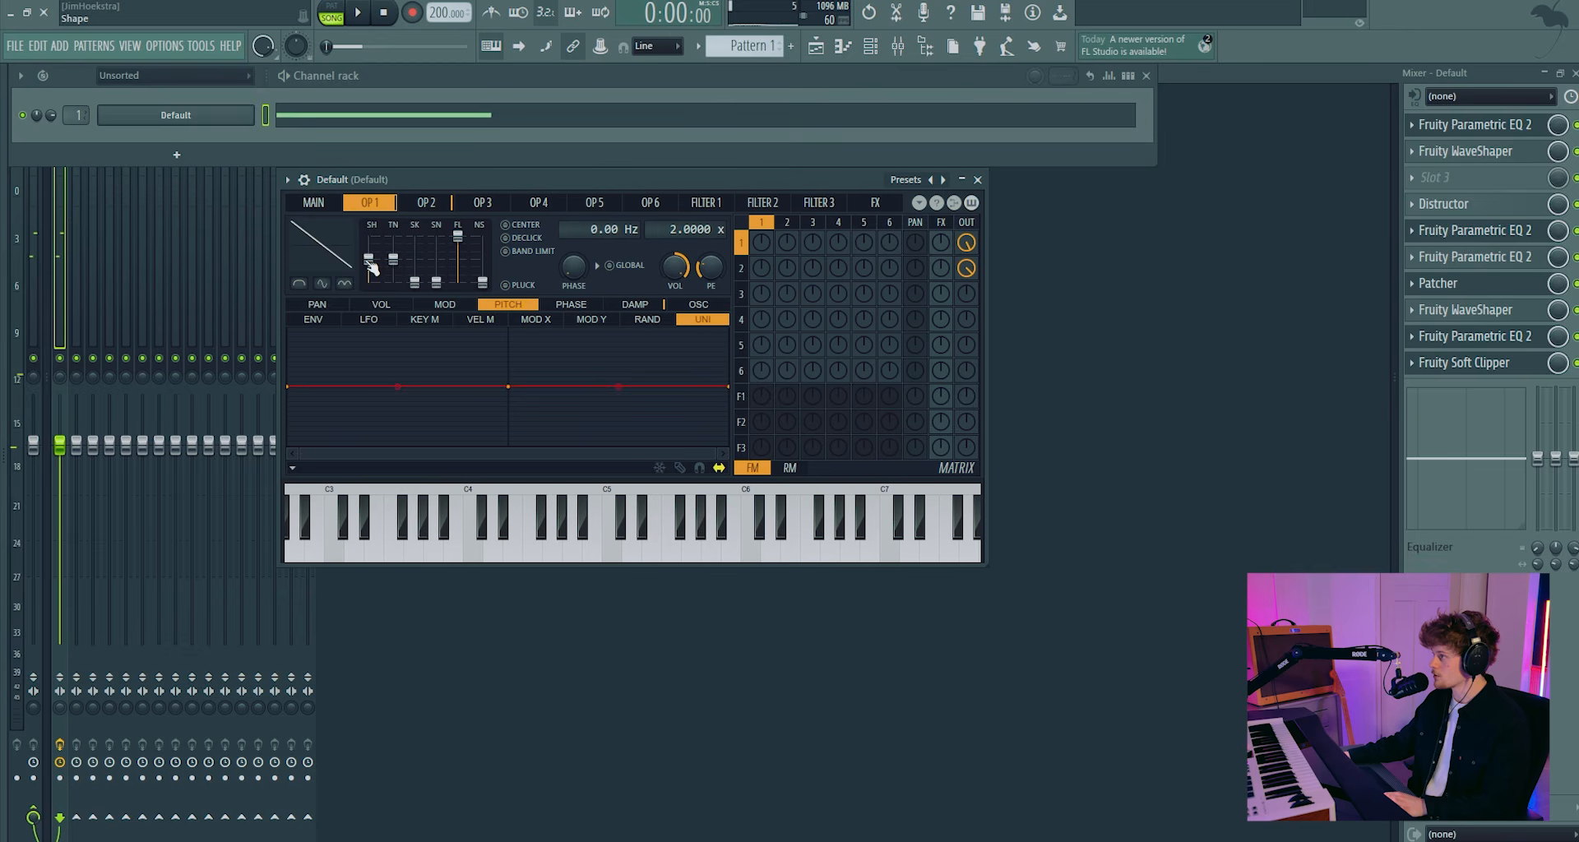
pyautogui.press('space')
pyautogui.moveTo(370, 260); pyautogui.dragTo(369, 254)
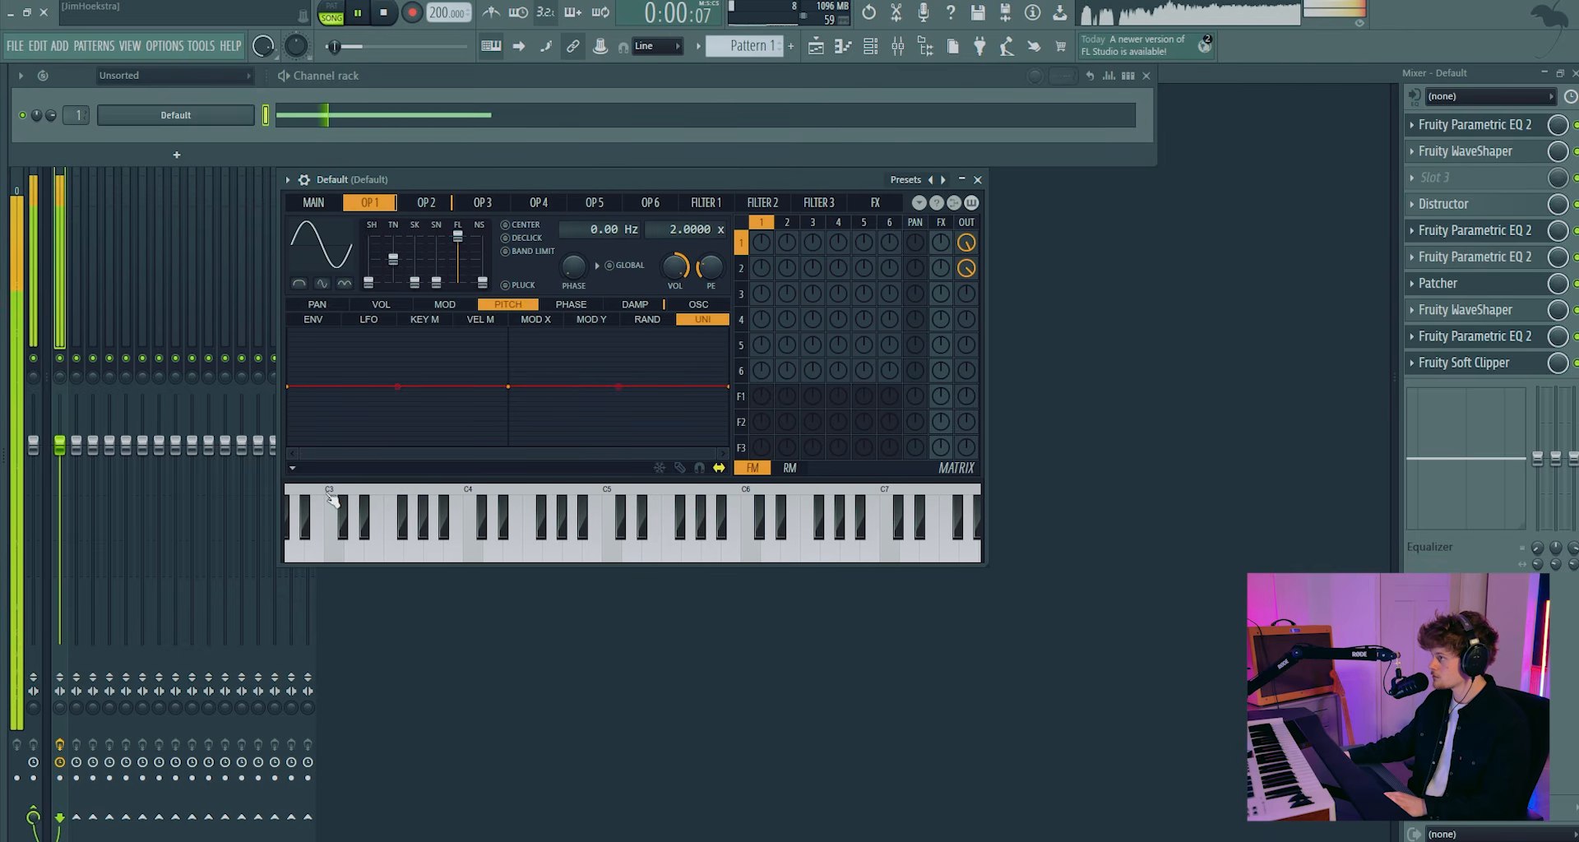
pyautogui.moveTo(373, 282); pyautogui.dragTo(374, 283)
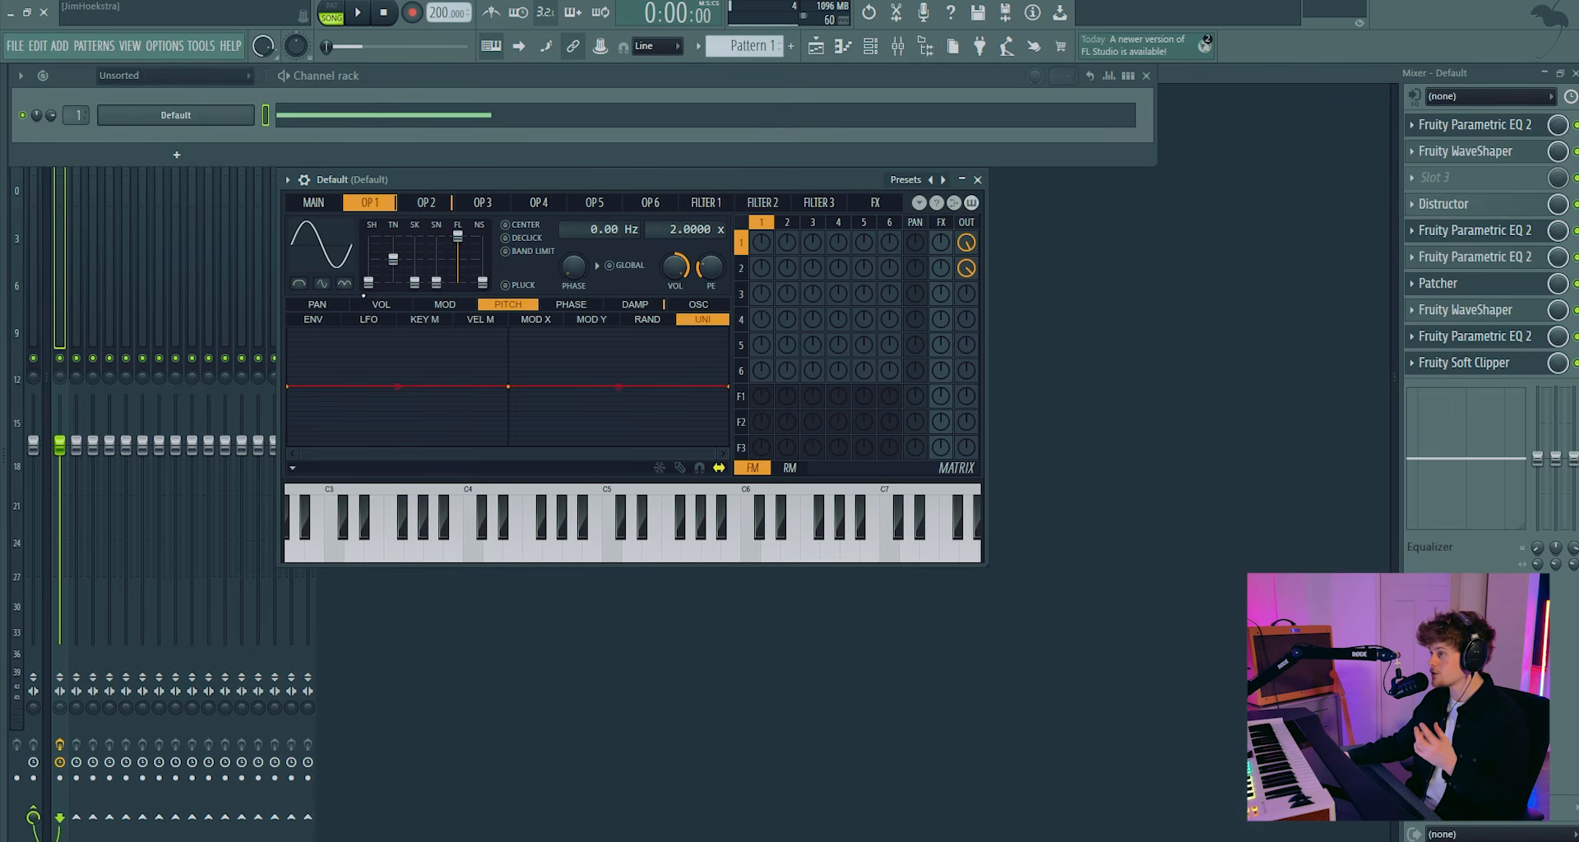
# Raise operator 2's SK slider to about halfway and readjust its output level in the matrix while listening
pyautogui.press('space')
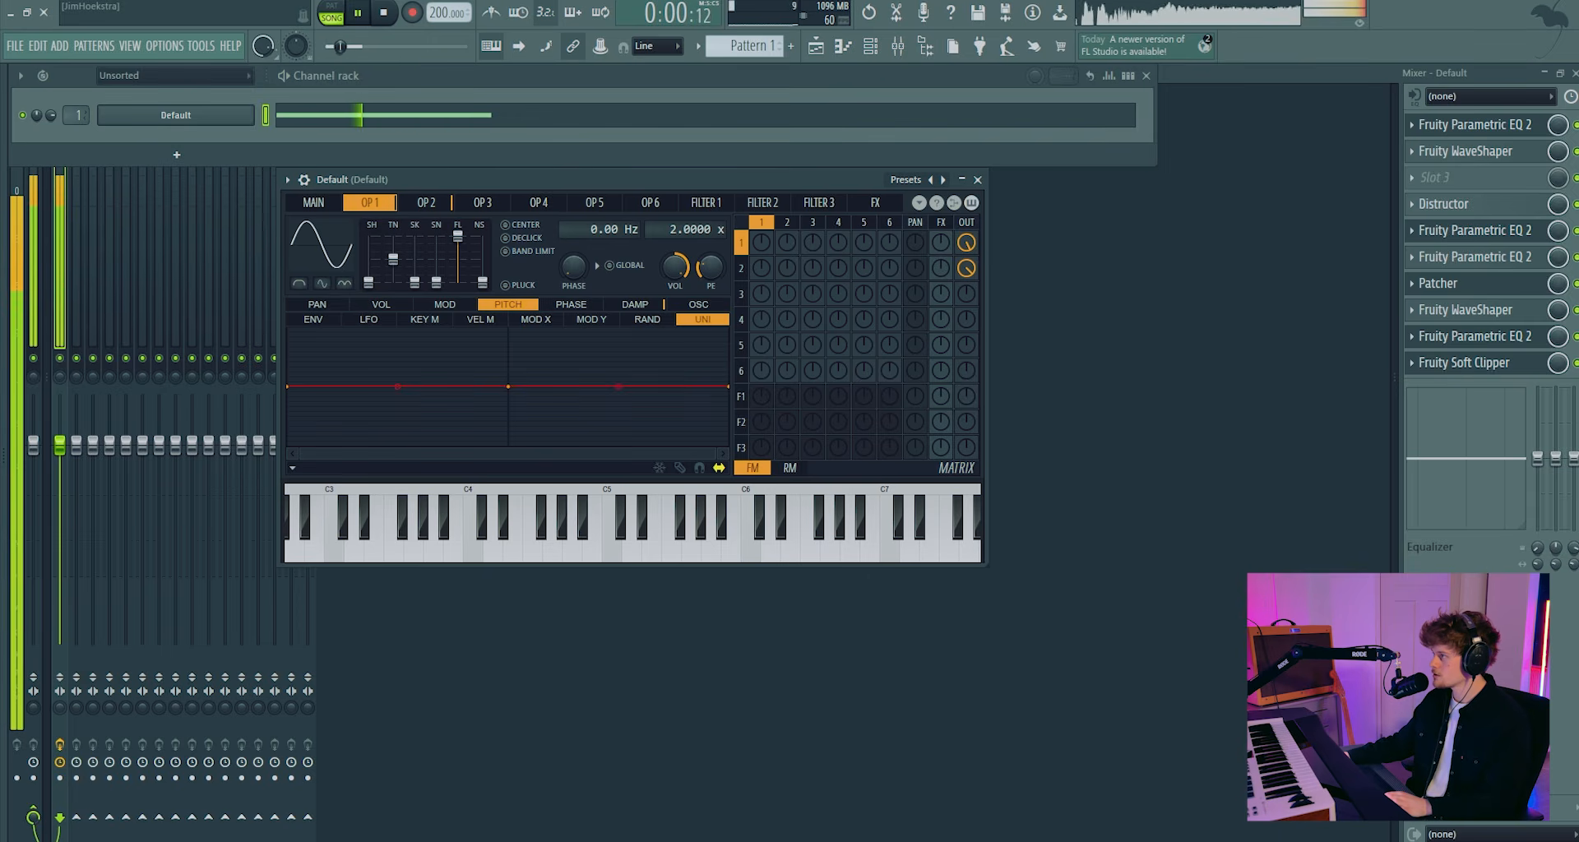
pyautogui.moveTo(970, 271)
pyautogui.mouseDown()
pyautogui.moveTo(970, 311)
pyautogui.moveTo(970, 276)
pyautogui.mouseUp()
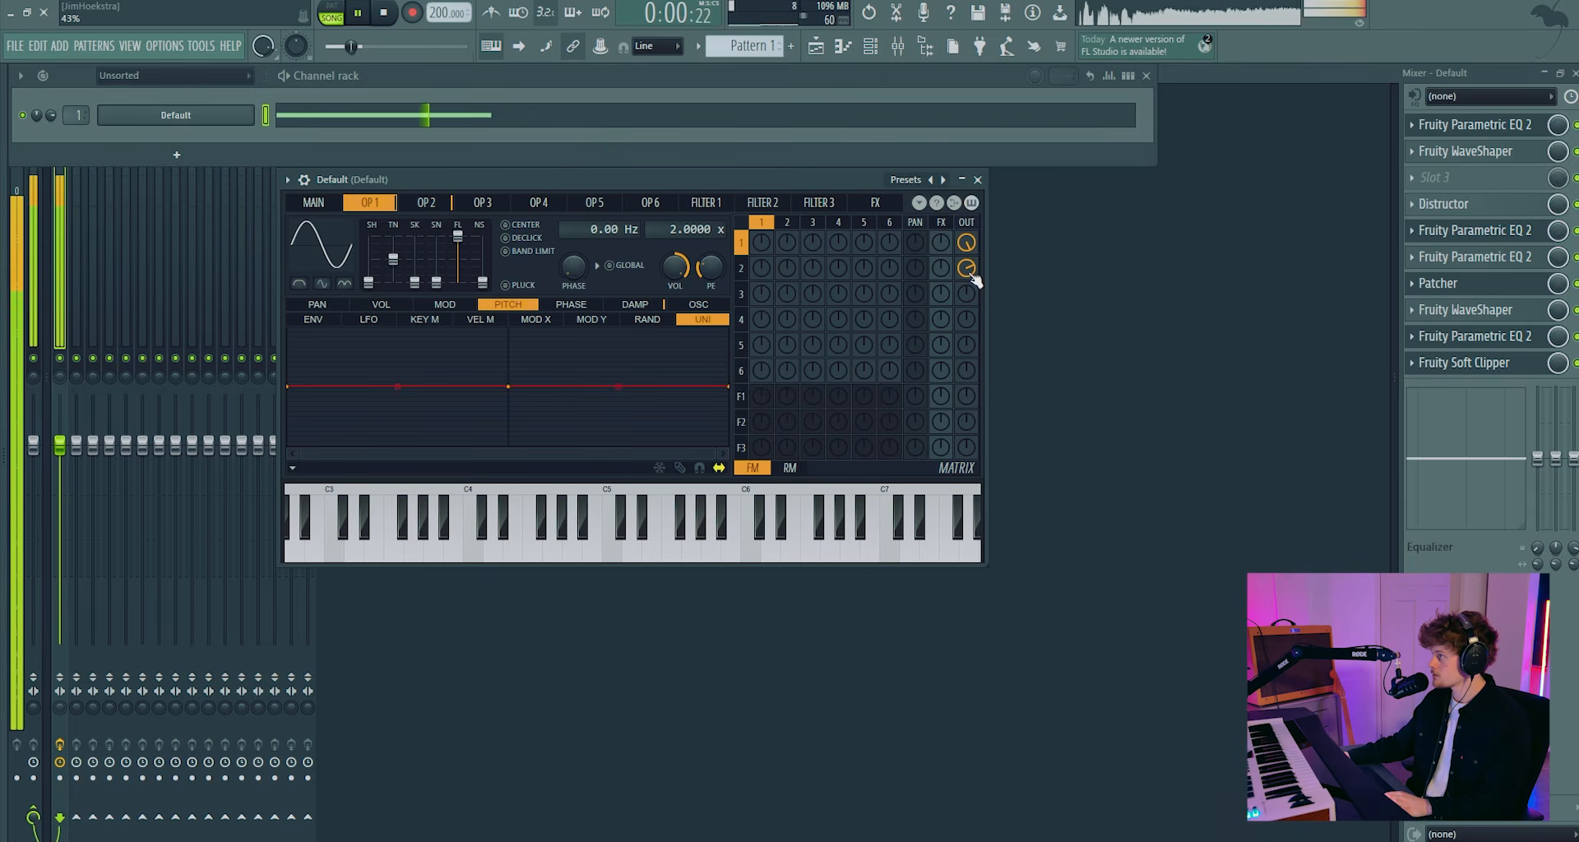
pyautogui.click(426, 203)
pyautogui.moveTo(415, 283); pyautogui.dragTo(415, 258)
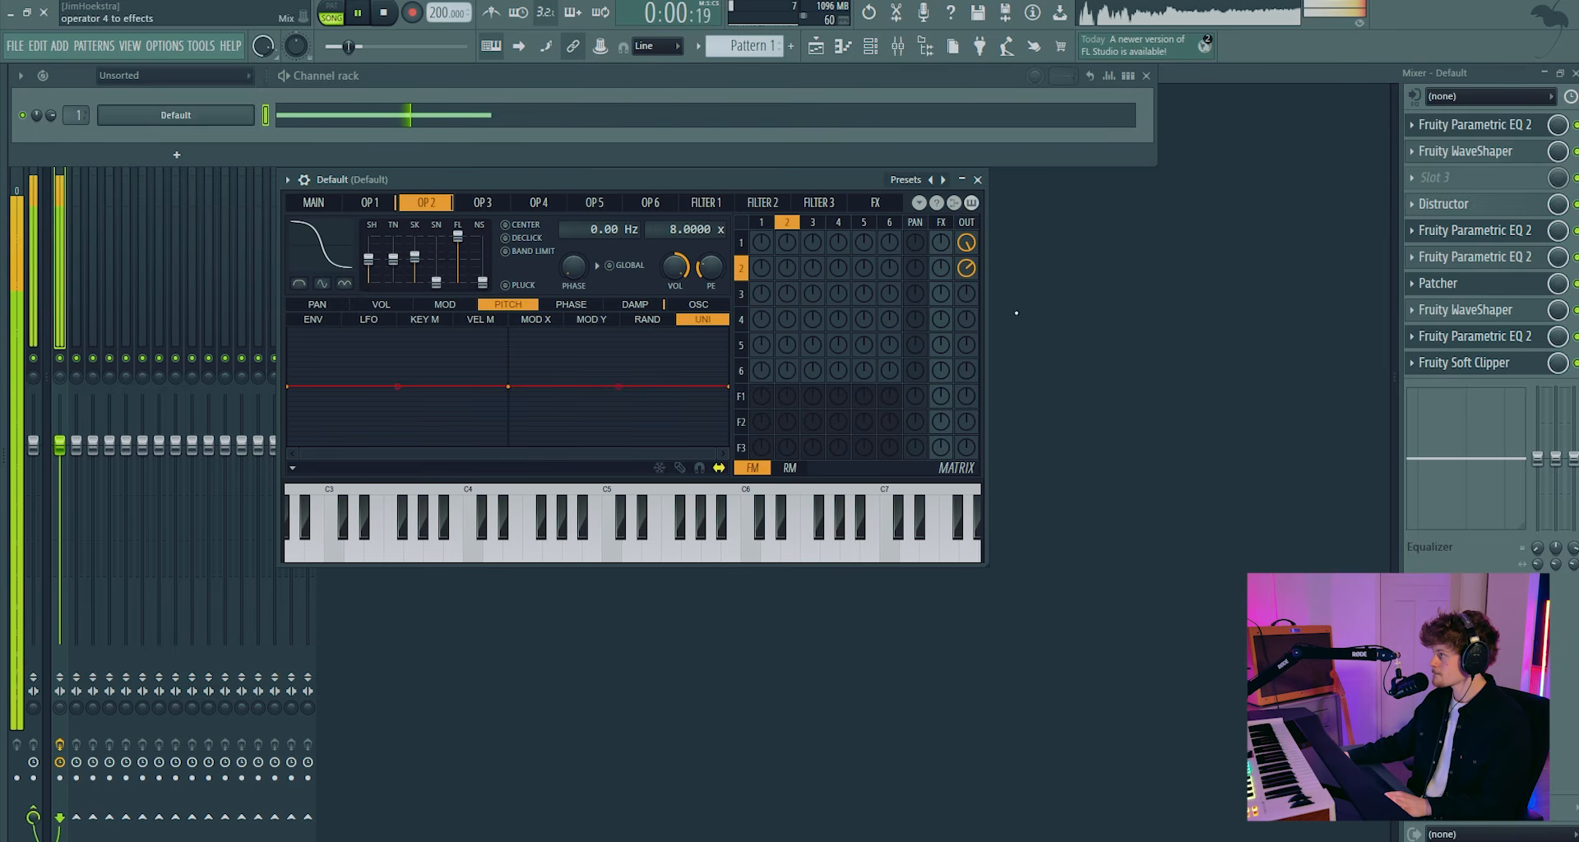
pyautogui.moveTo(970, 269); pyautogui.dragTo(970, 264)
pyautogui.press('space')
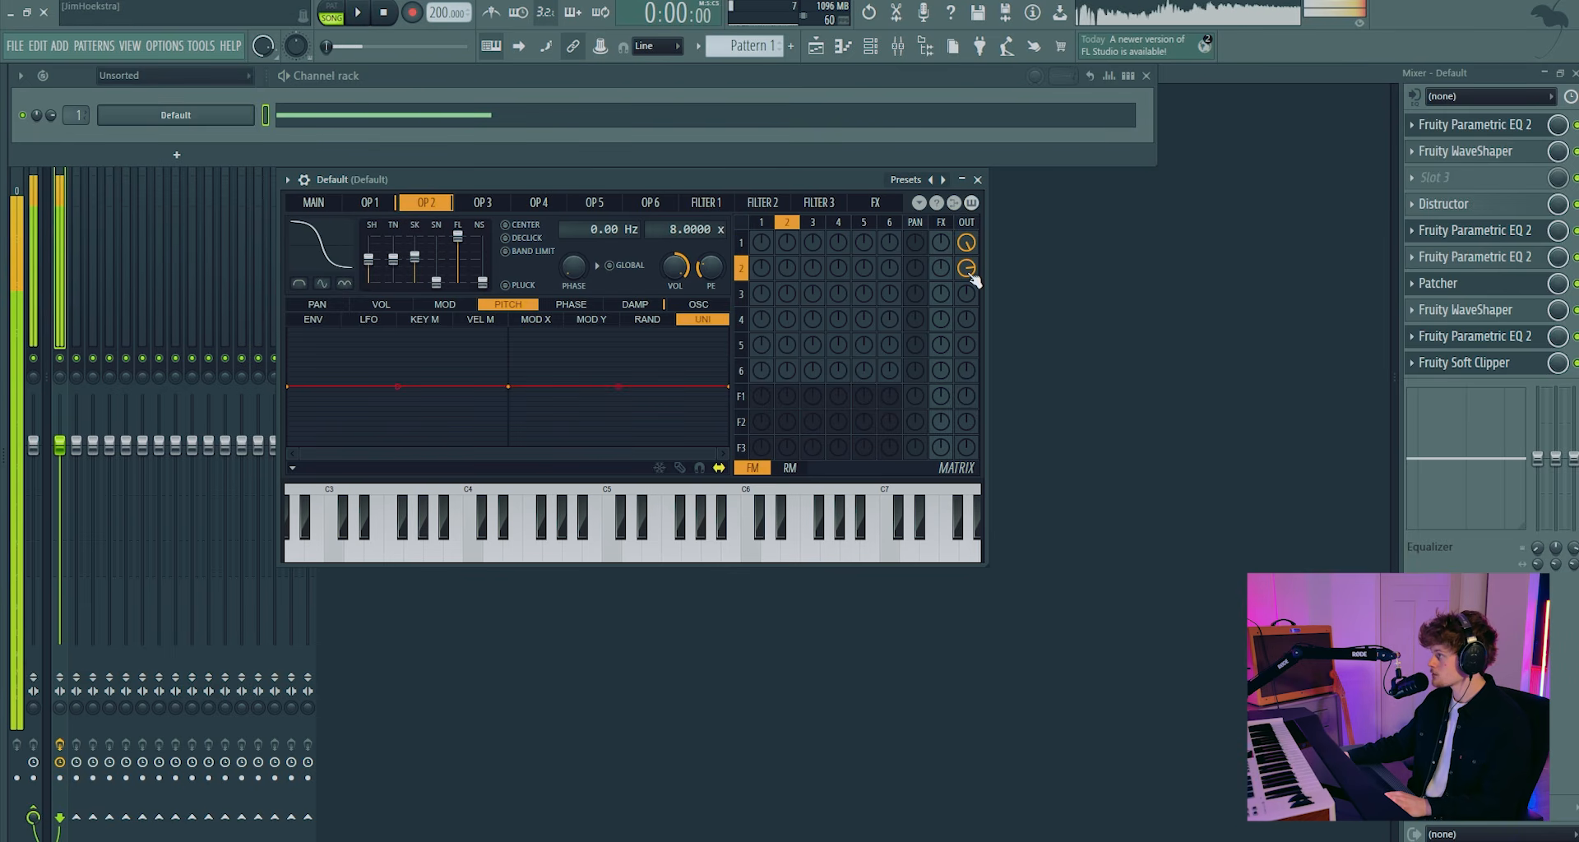
# In the slot 1 EQ, move band 5 to about 460 Hz with a 17 dB boost and add a narrow band 4 boost
pyautogui.click(1495, 126)
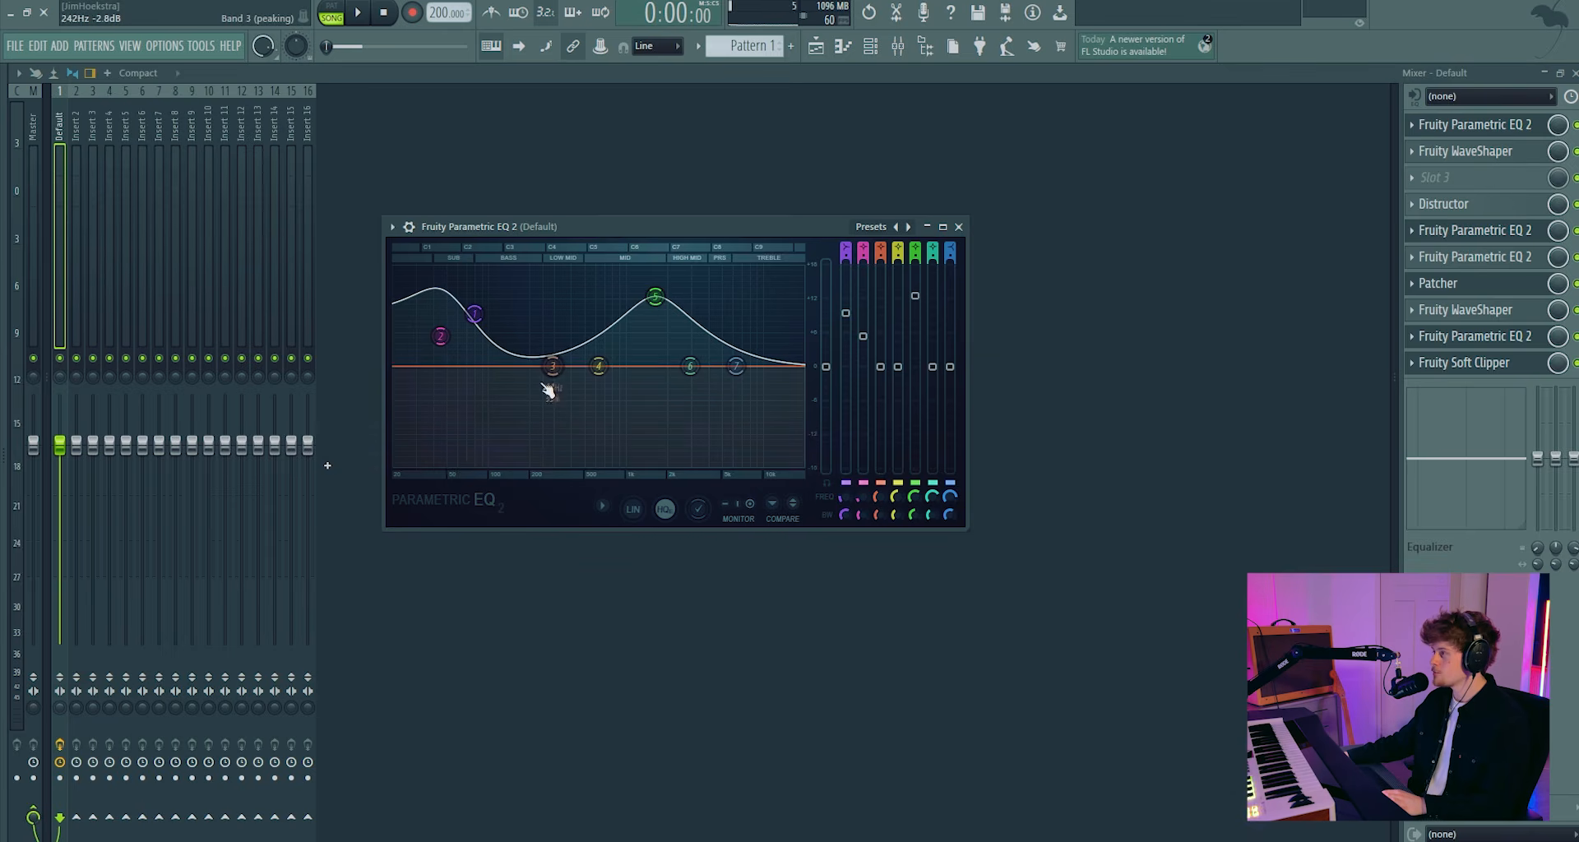
pyautogui.click(1487, 238)
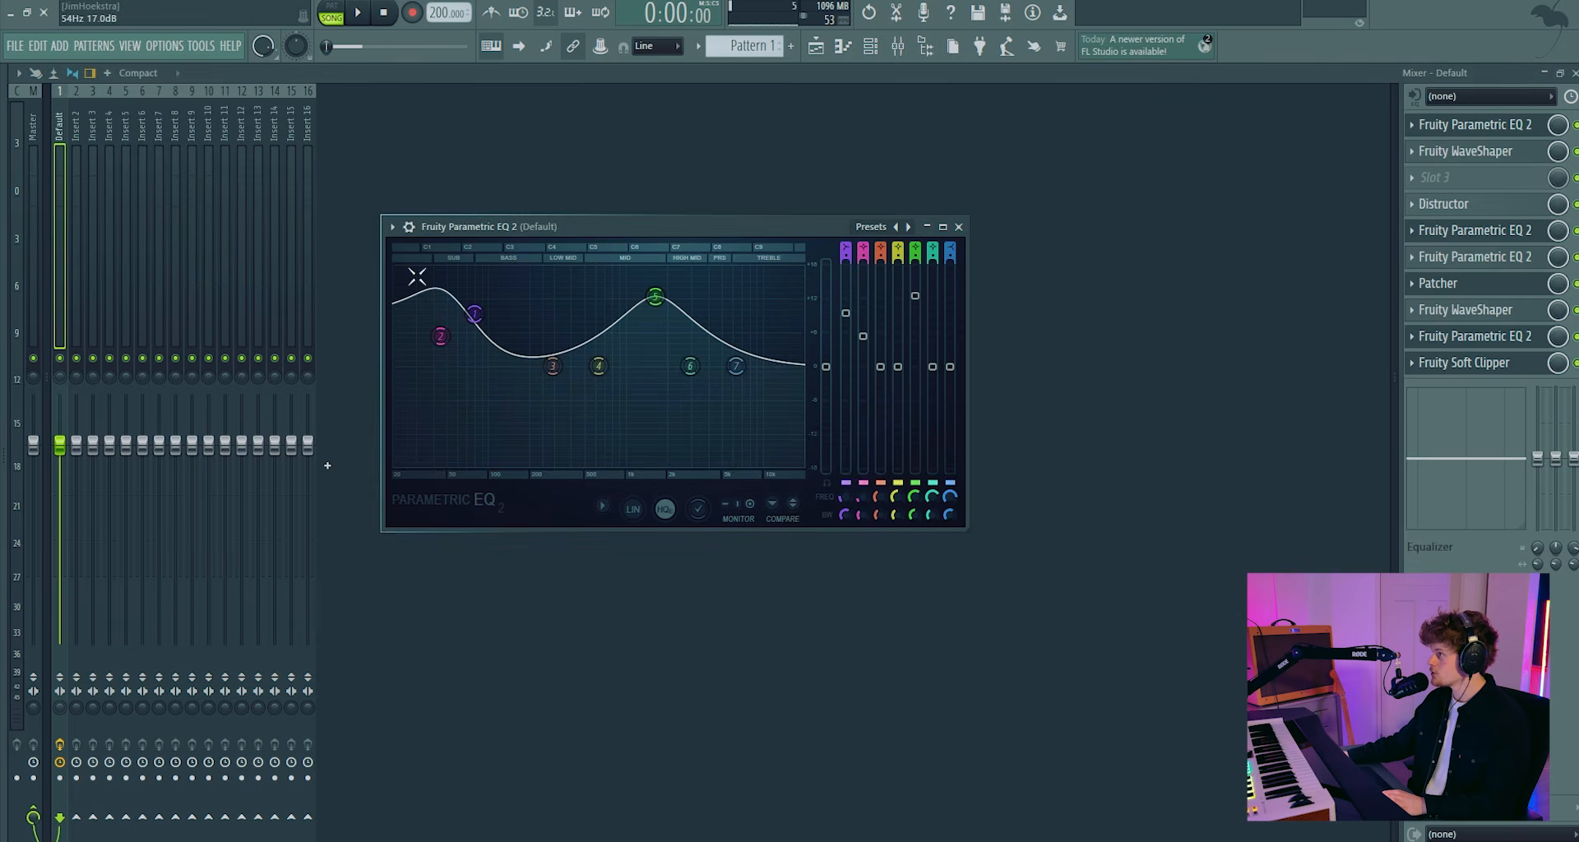
pyautogui.moveTo(416, 274); pyautogui.dragTo(486, 318)
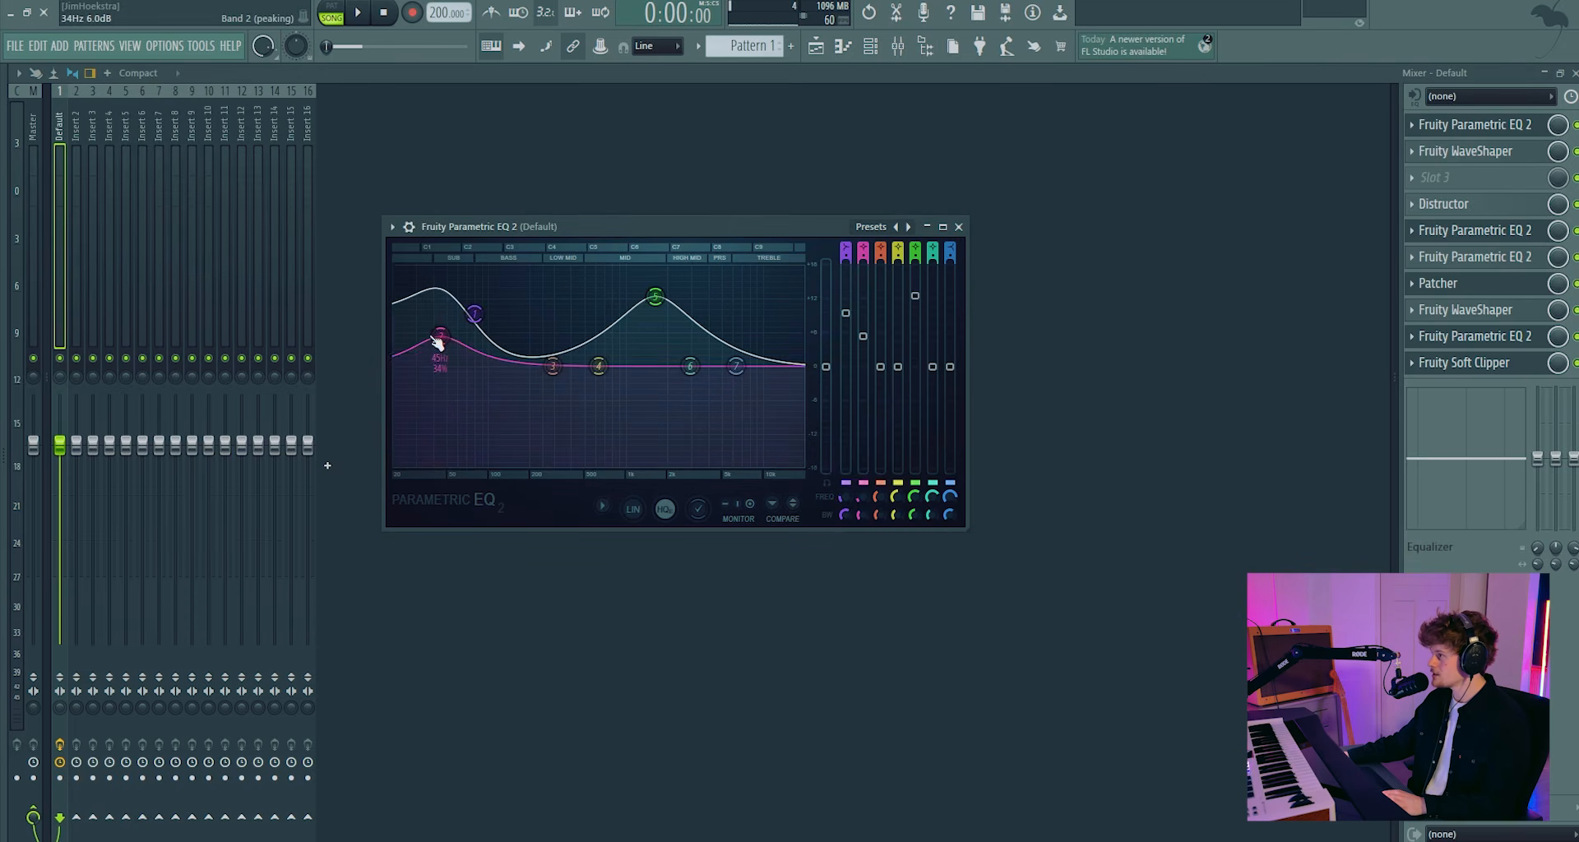
pyautogui.press('space')
pyautogui.moveTo(665, 302); pyautogui.dragTo(585, 278)
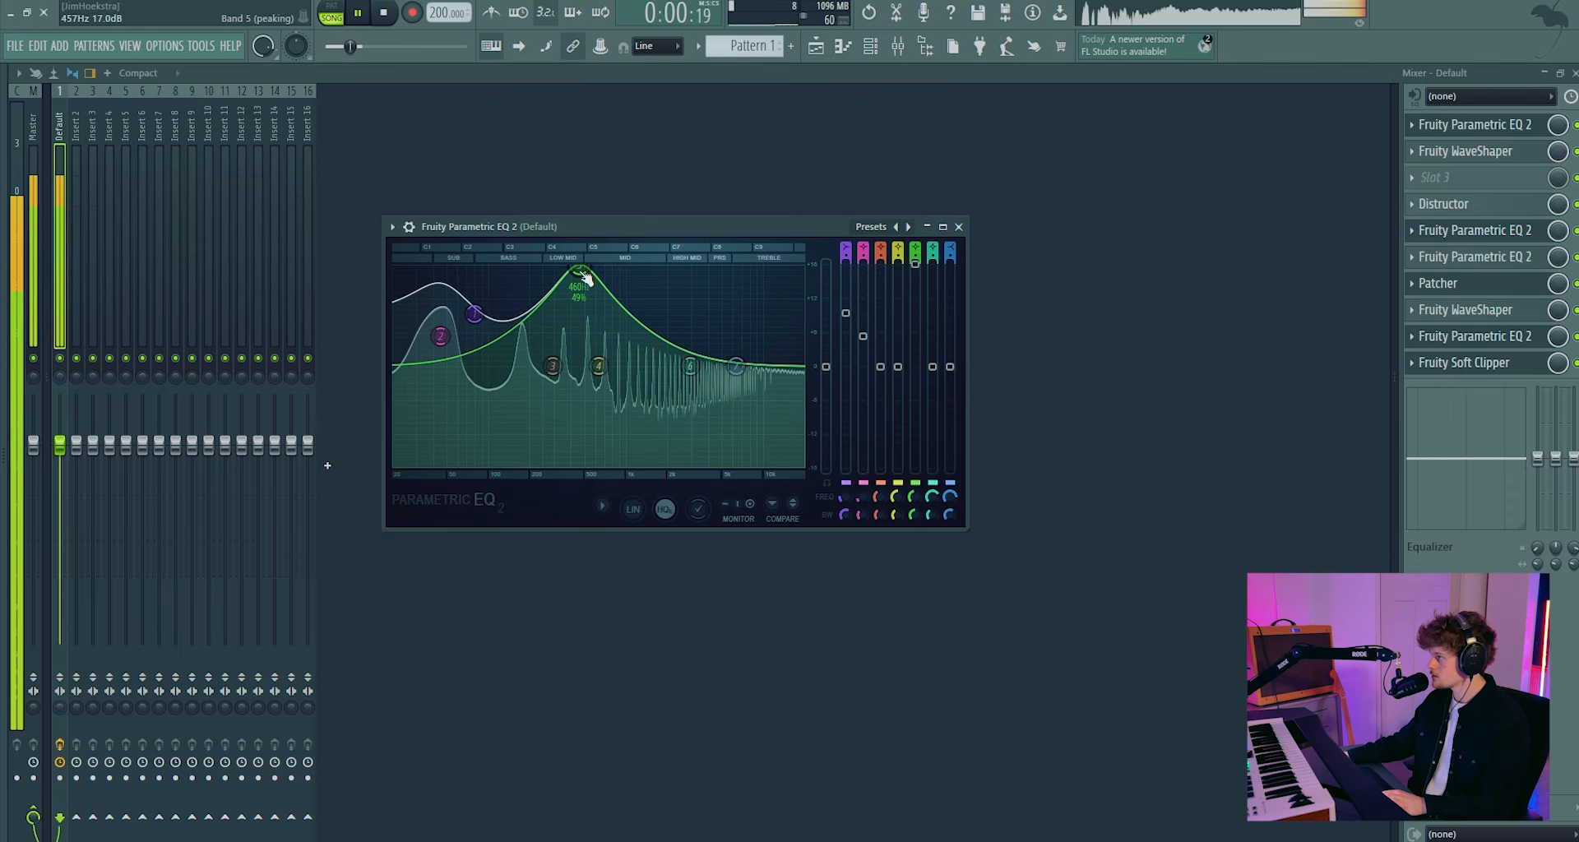
pyautogui.moveTo(599, 355); pyautogui.dragTo(635, 319)
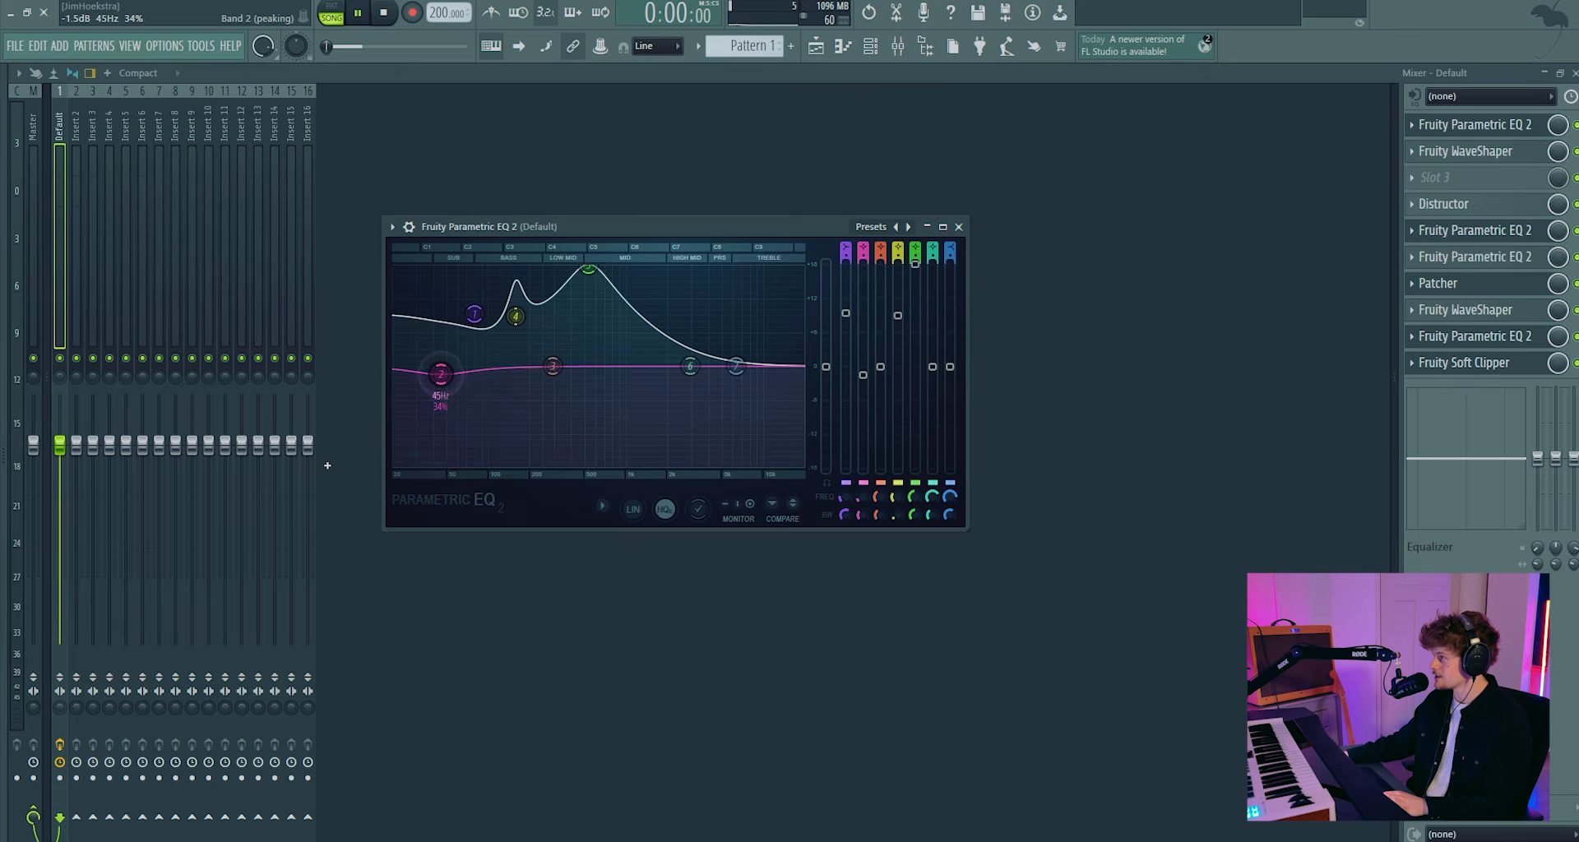
# In the slot 1 EQ, boost band 2 near 45 Hz and shift band 6 to a lower frequency with a slight boost
pyautogui.moveTo(441, 374); pyautogui.dragTo(441, 389)
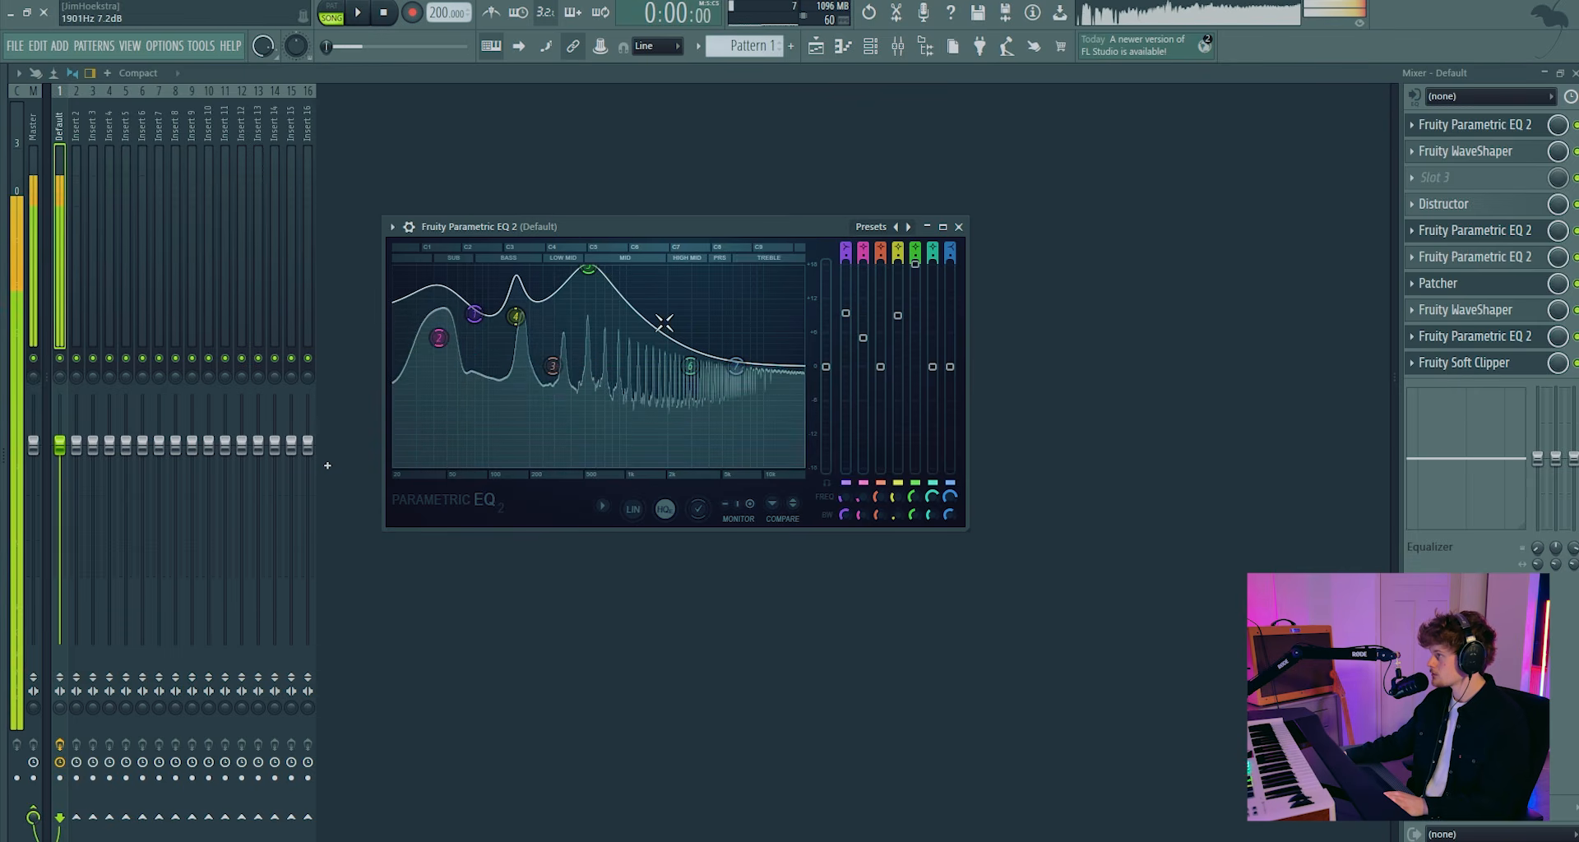
pyautogui.press('space')
pyautogui.moveTo(690, 366); pyautogui.dragTo(650, 346)
pyautogui.press('space')
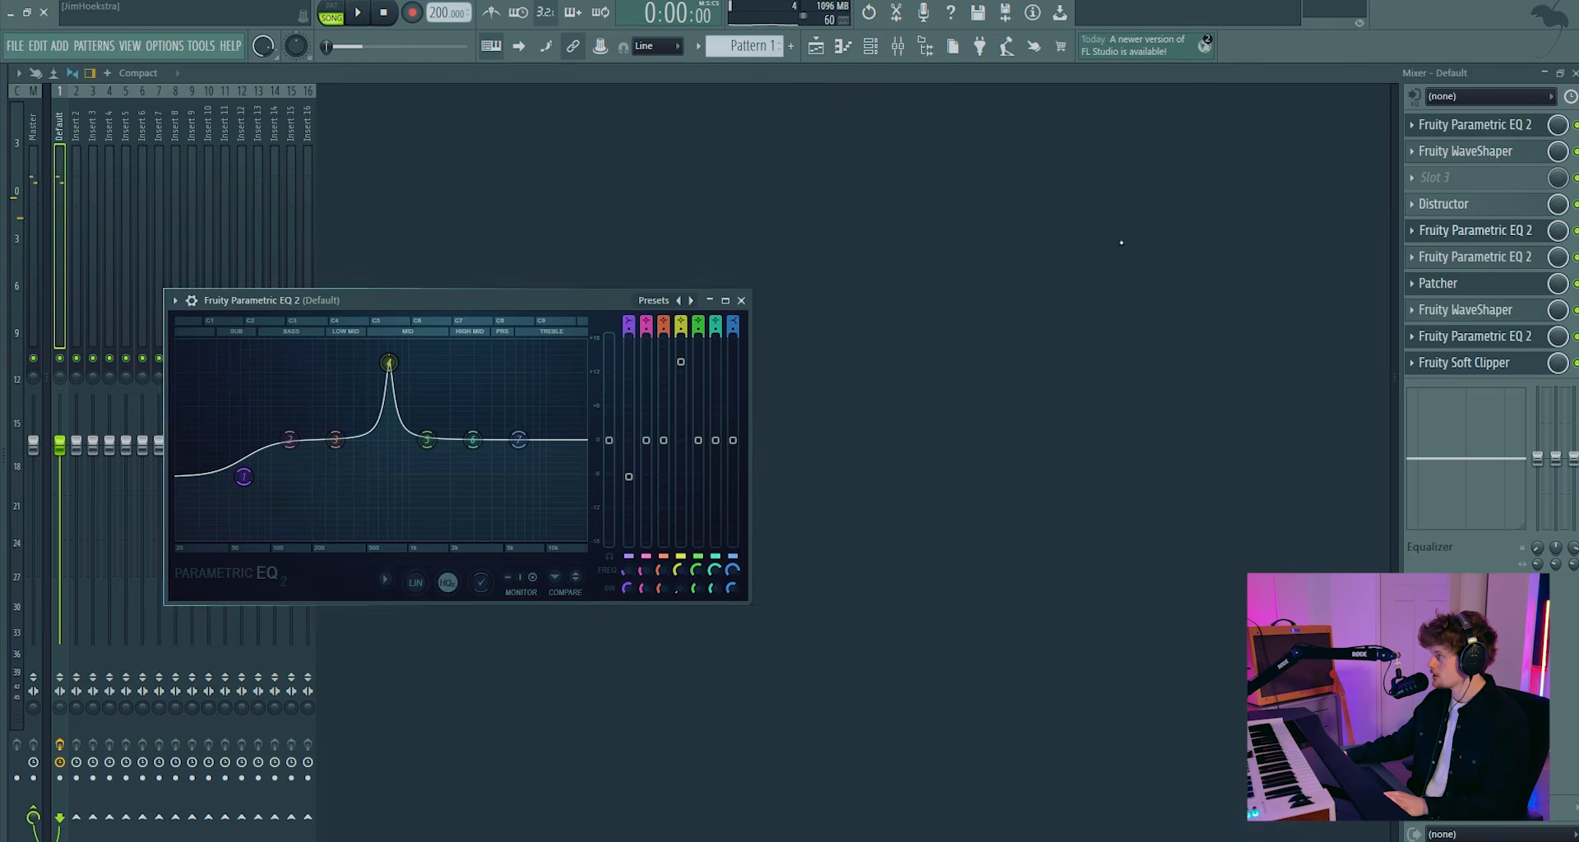
# In the next EQ, boost band 2 at about 43 Hz and move the narrow band 4 peak to about 556 Hz
pyautogui.press('space')
pyautogui.moveTo(291, 440); pyautogui.dragTo(220, 423)
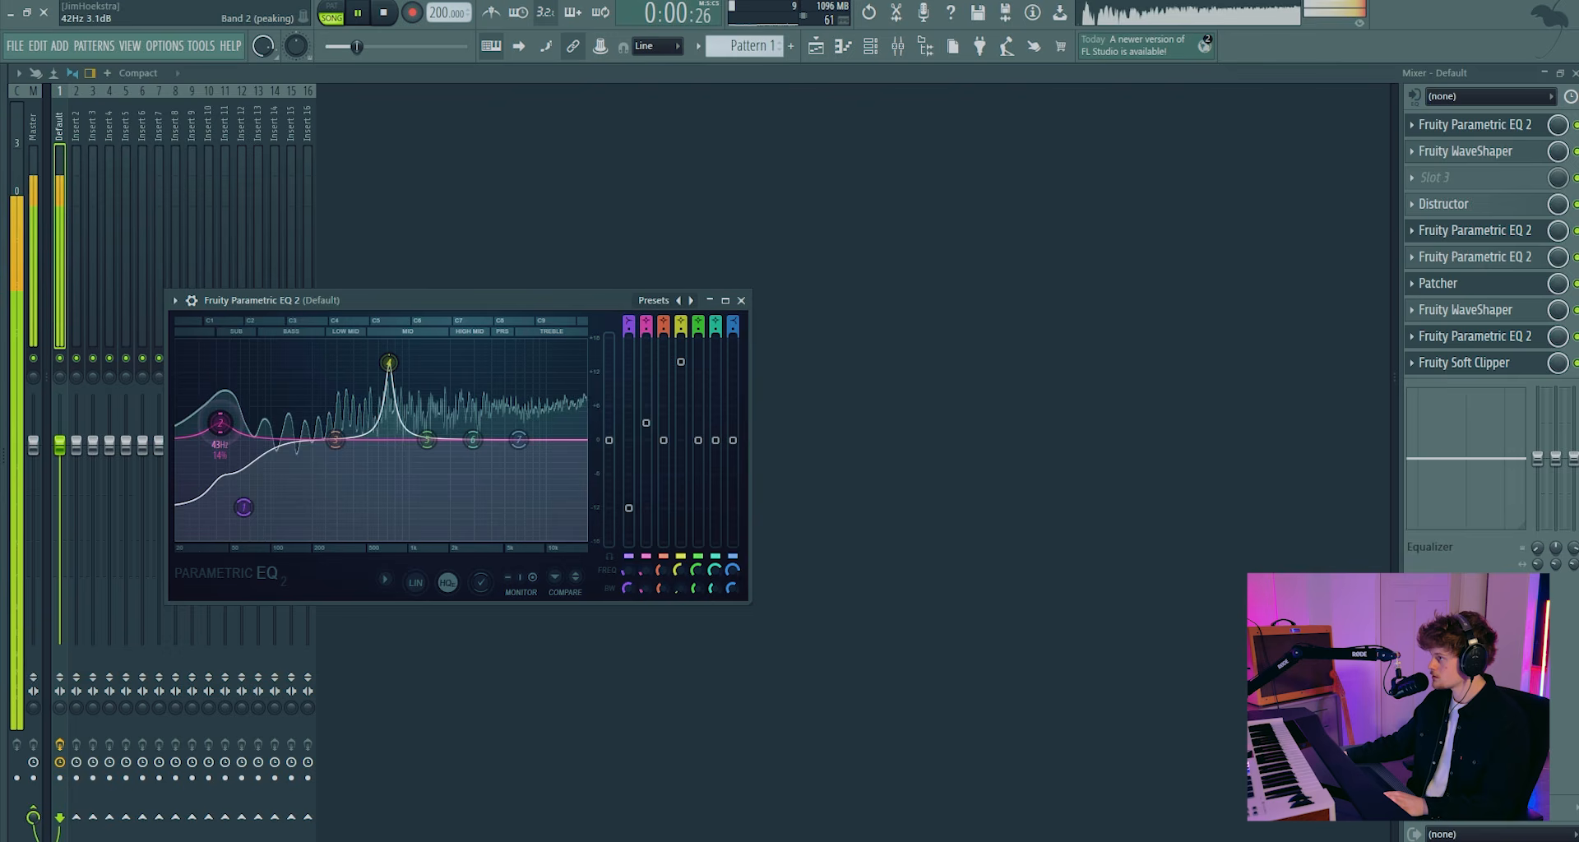
pyautogui.press('space')
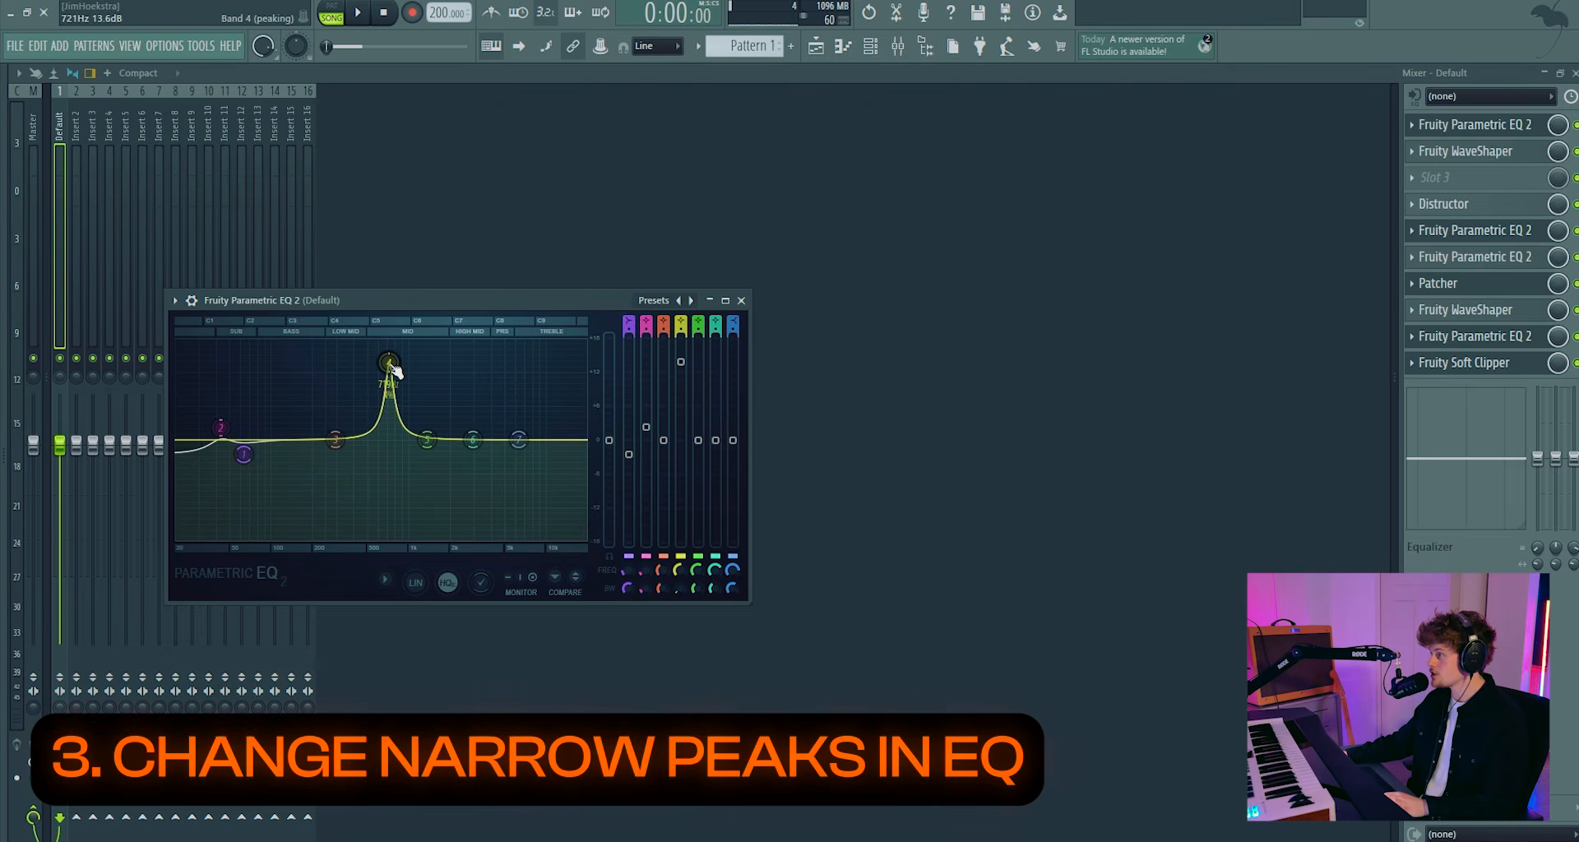
pyautogui.press('space')
pyautogui.moveTo(389, 363); pyautogui.dragTo(373, 362)
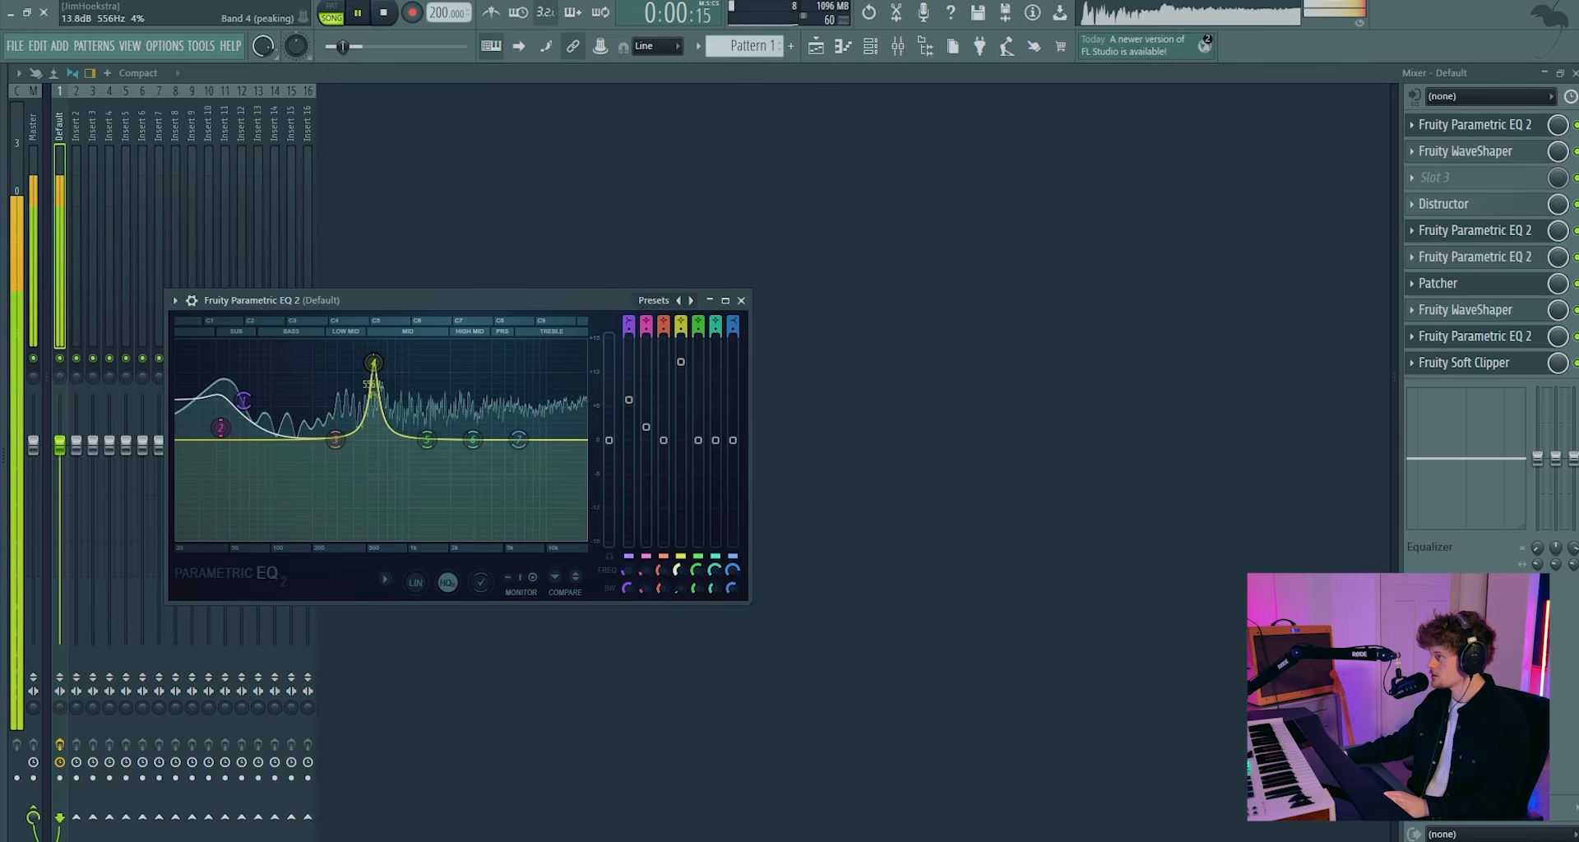
# In the slot 6 EQ, set band 4 flat at 527 Hz, lower band 3's dip frequency and cut band 2 about 4 dB near 700 Hz
pyautogui.click(1503, 257)
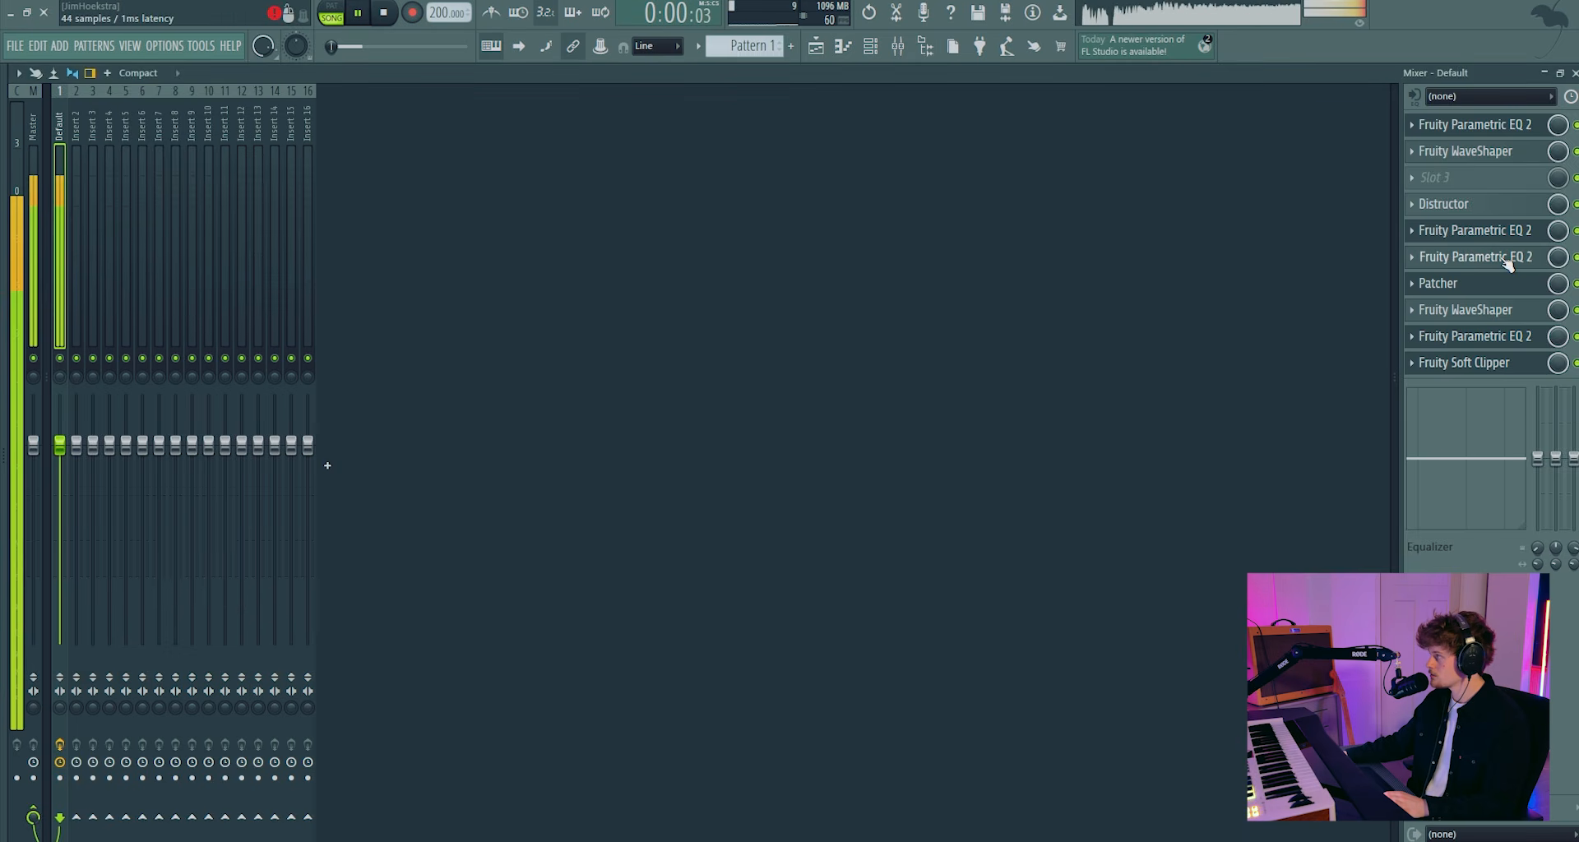
pyautogui.moveTo(388, 309); pyautogui.dragTo(366, 218)
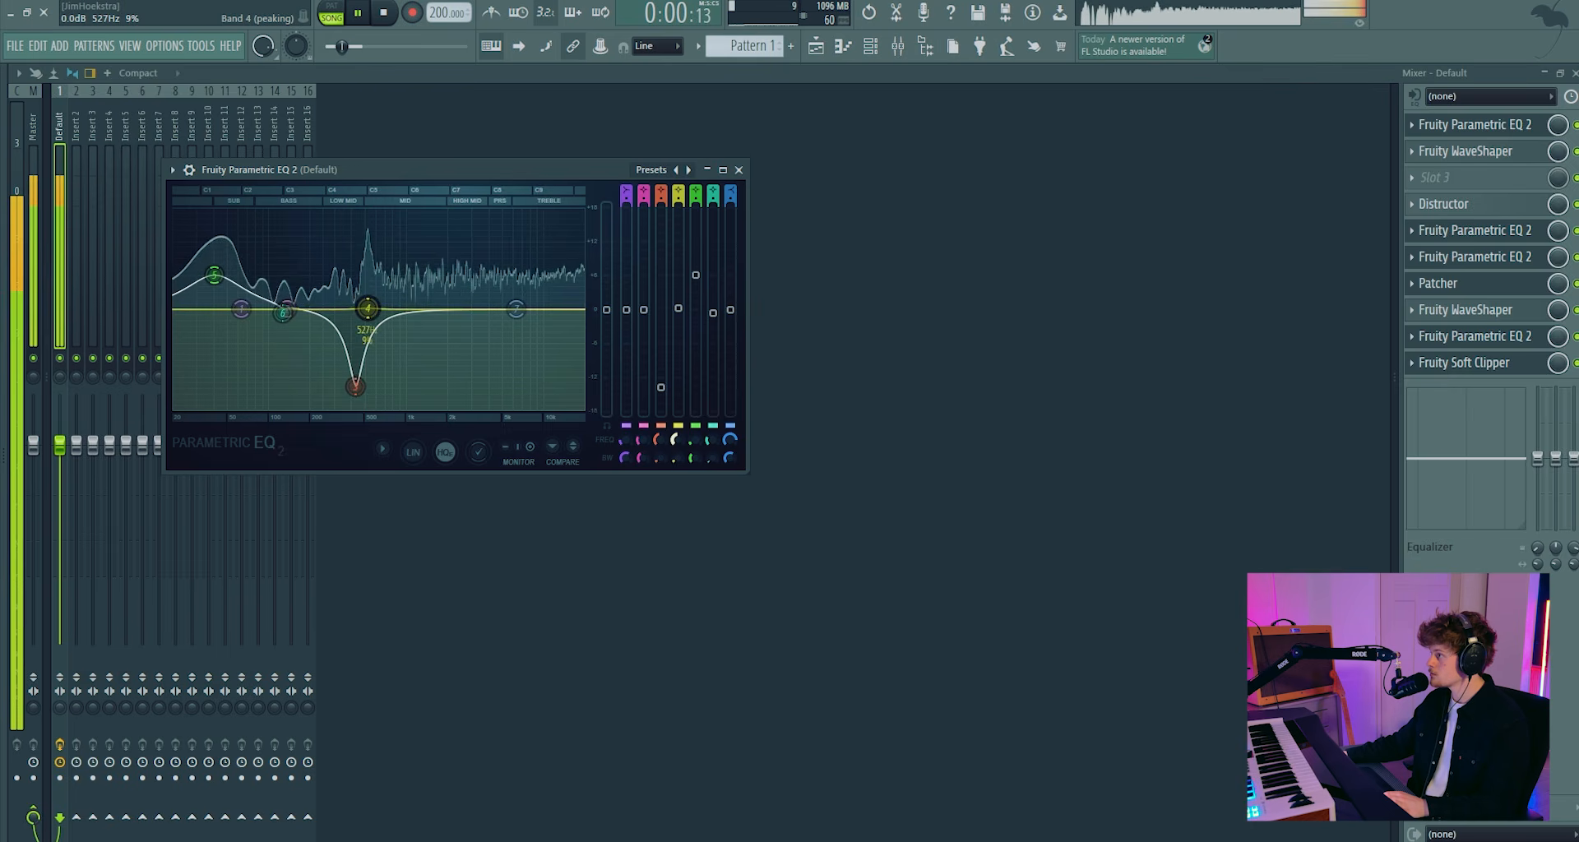
pyautogui.moveTo(356, 386); pyautogui.dragTo(339, 362)
pyautogui.moveTo(291, 308); pyautogui.dragTo(390, 338)
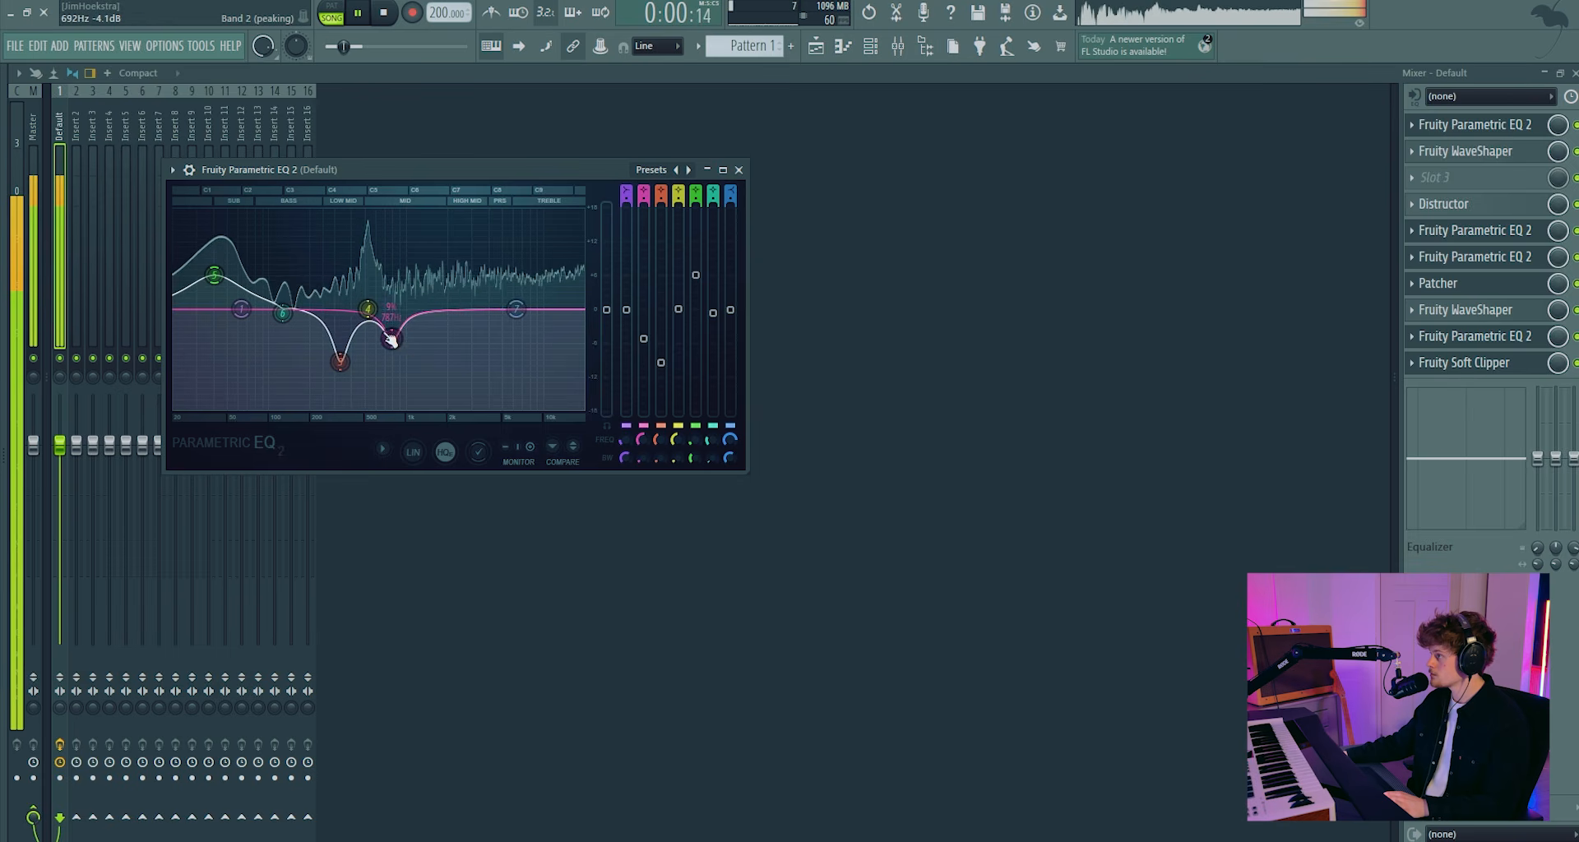
pyautogui.press('space')
# Add a Filter module to Distructor's empty fourth position and set its type to Vowel
pyautogui.click(1466, 207)
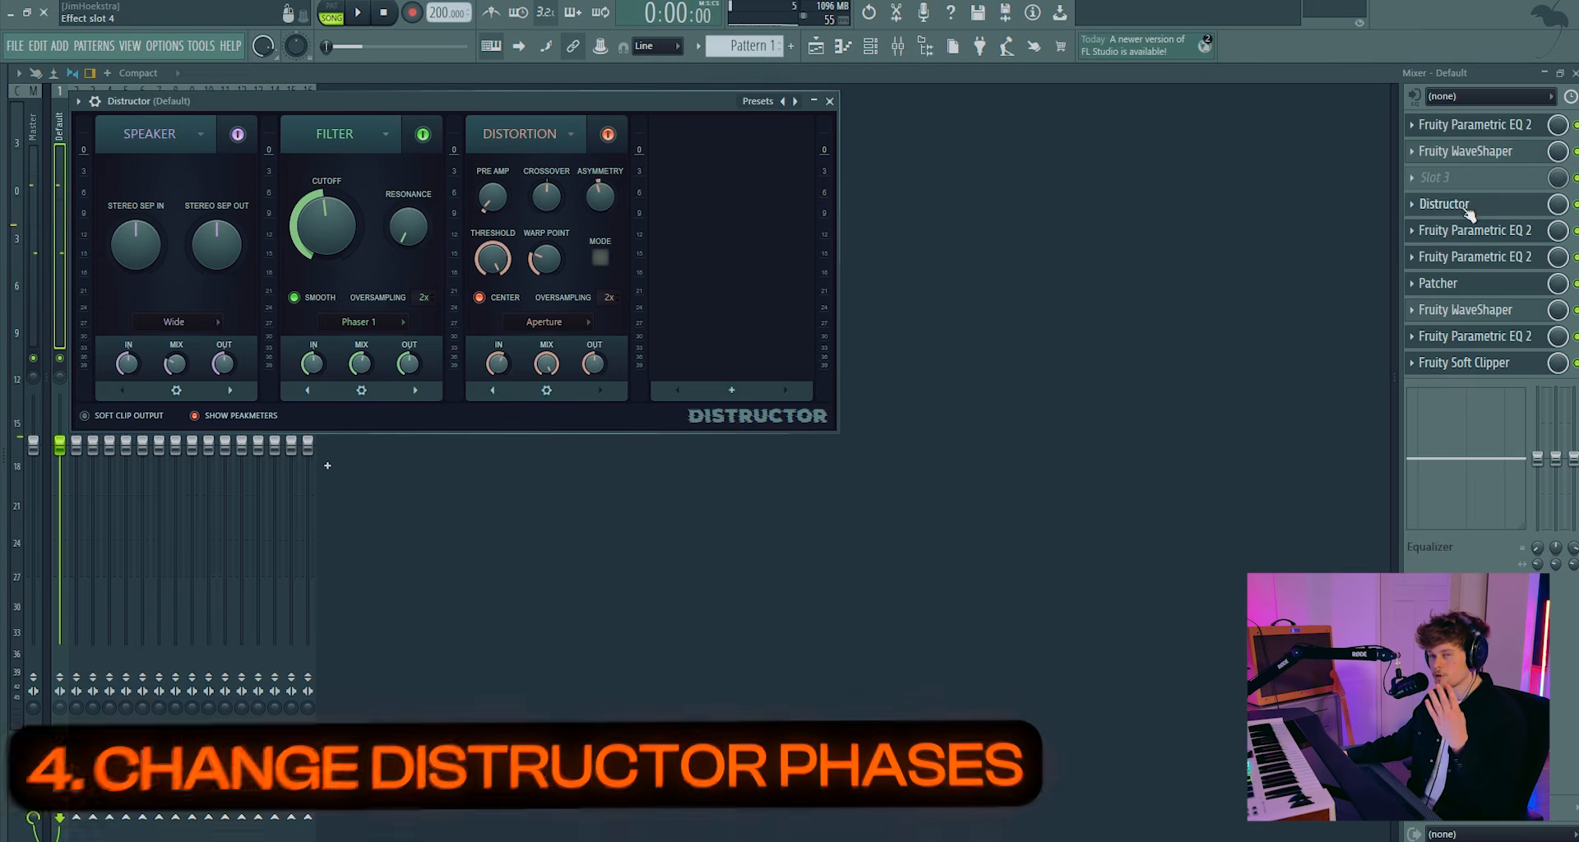
pyautogui.click(741, 393)
pyautogui.click(744, 447)
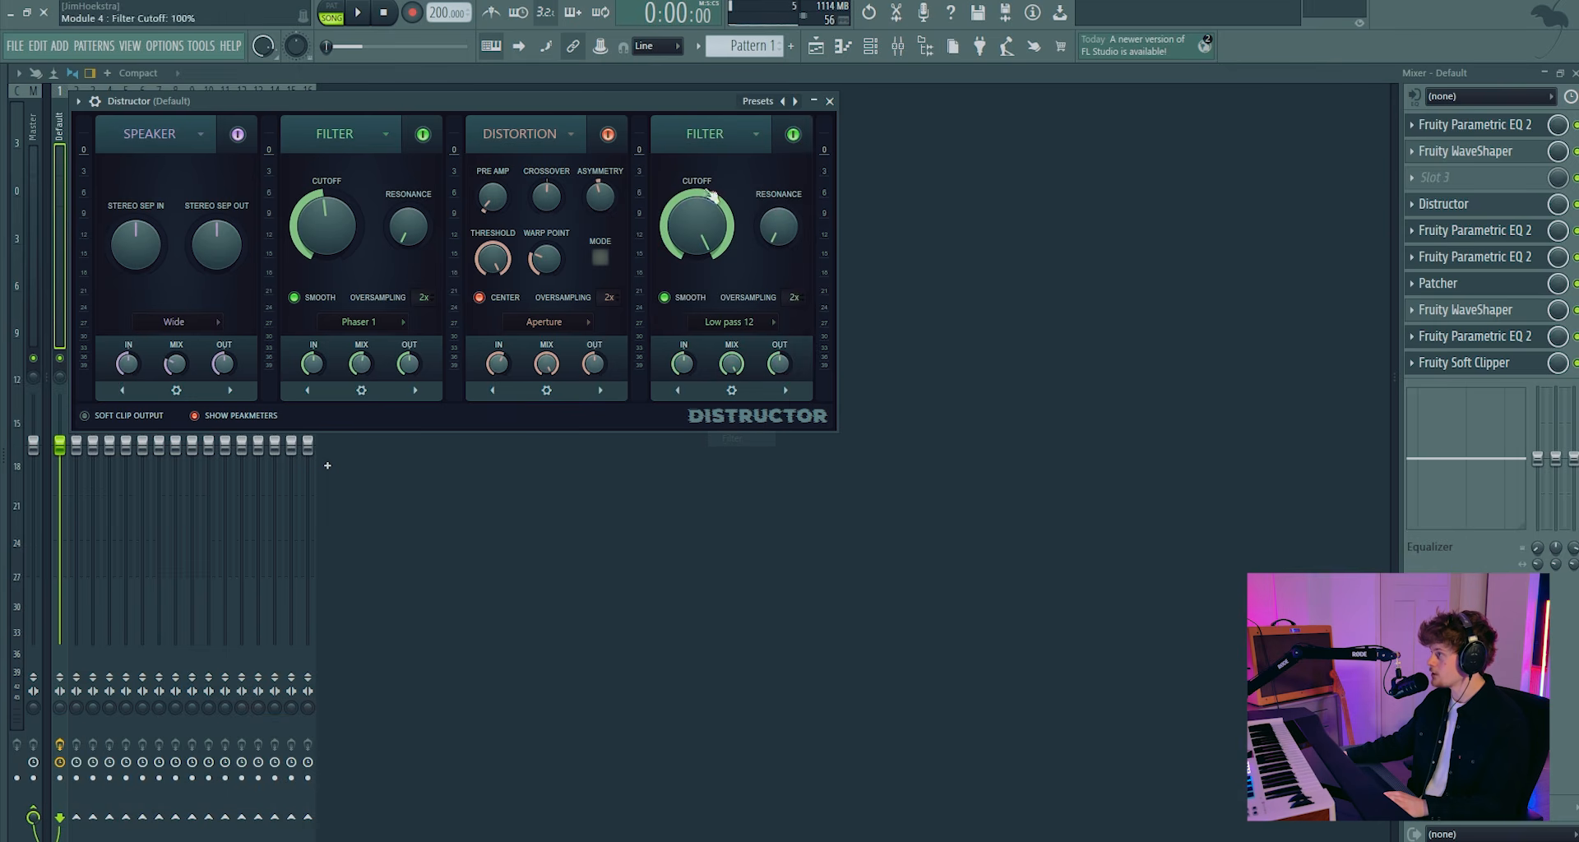
pyautogui.click(732, 321)
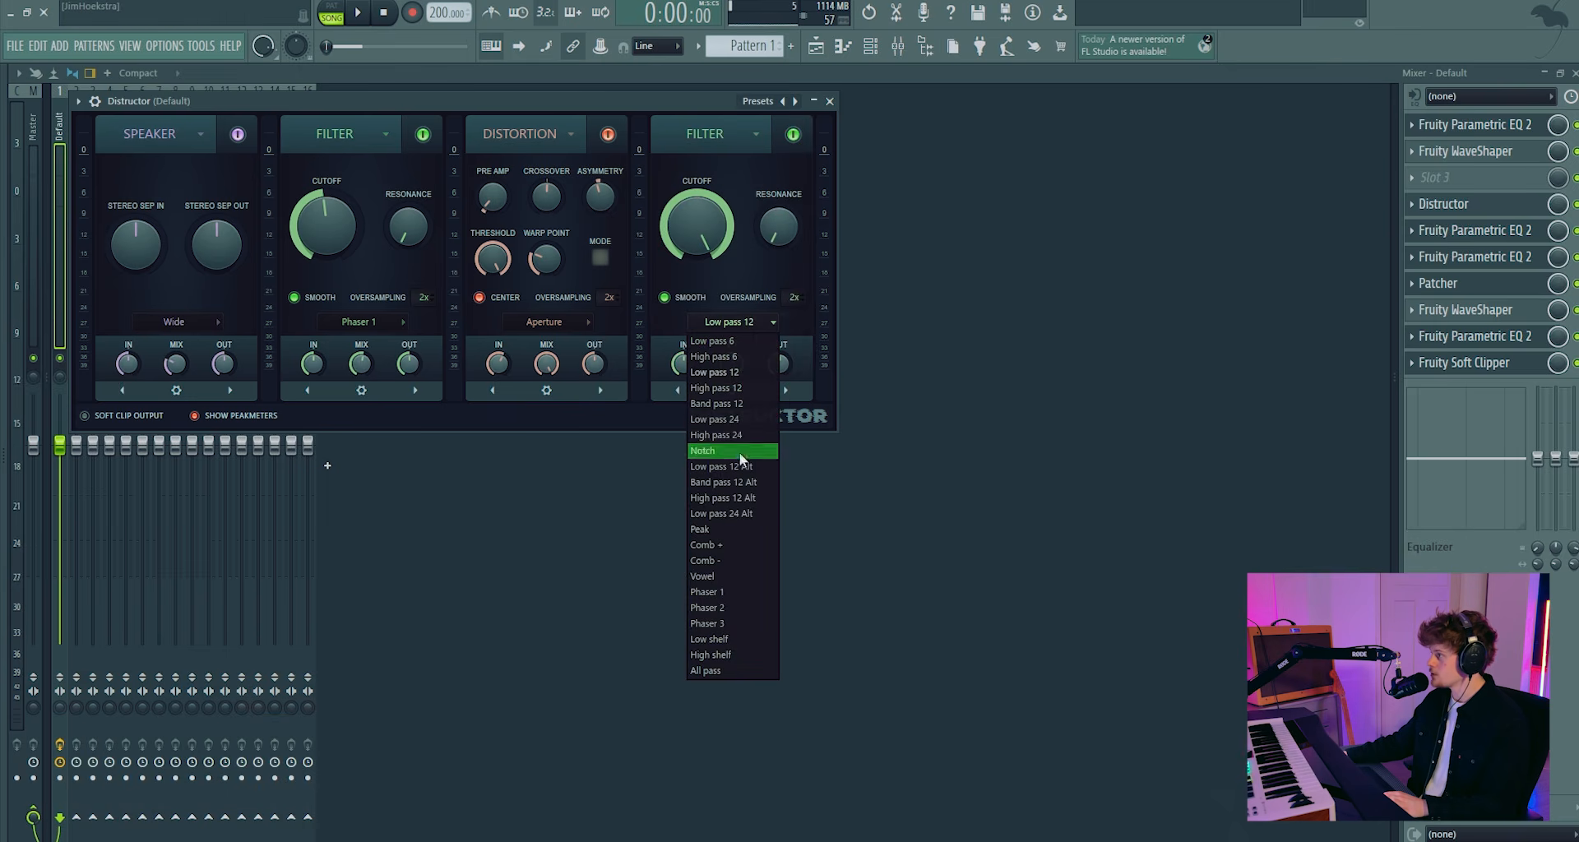
pyautogui.click(723, 576)
# Lower the Vowel filter's cutoff during playback and move the module ahead of the Distortion module
pyautogui.press('space')
pyautogui.moveTo(696, 226); pyautogui.dragTo(697, 263)
pyautogui.press('space')
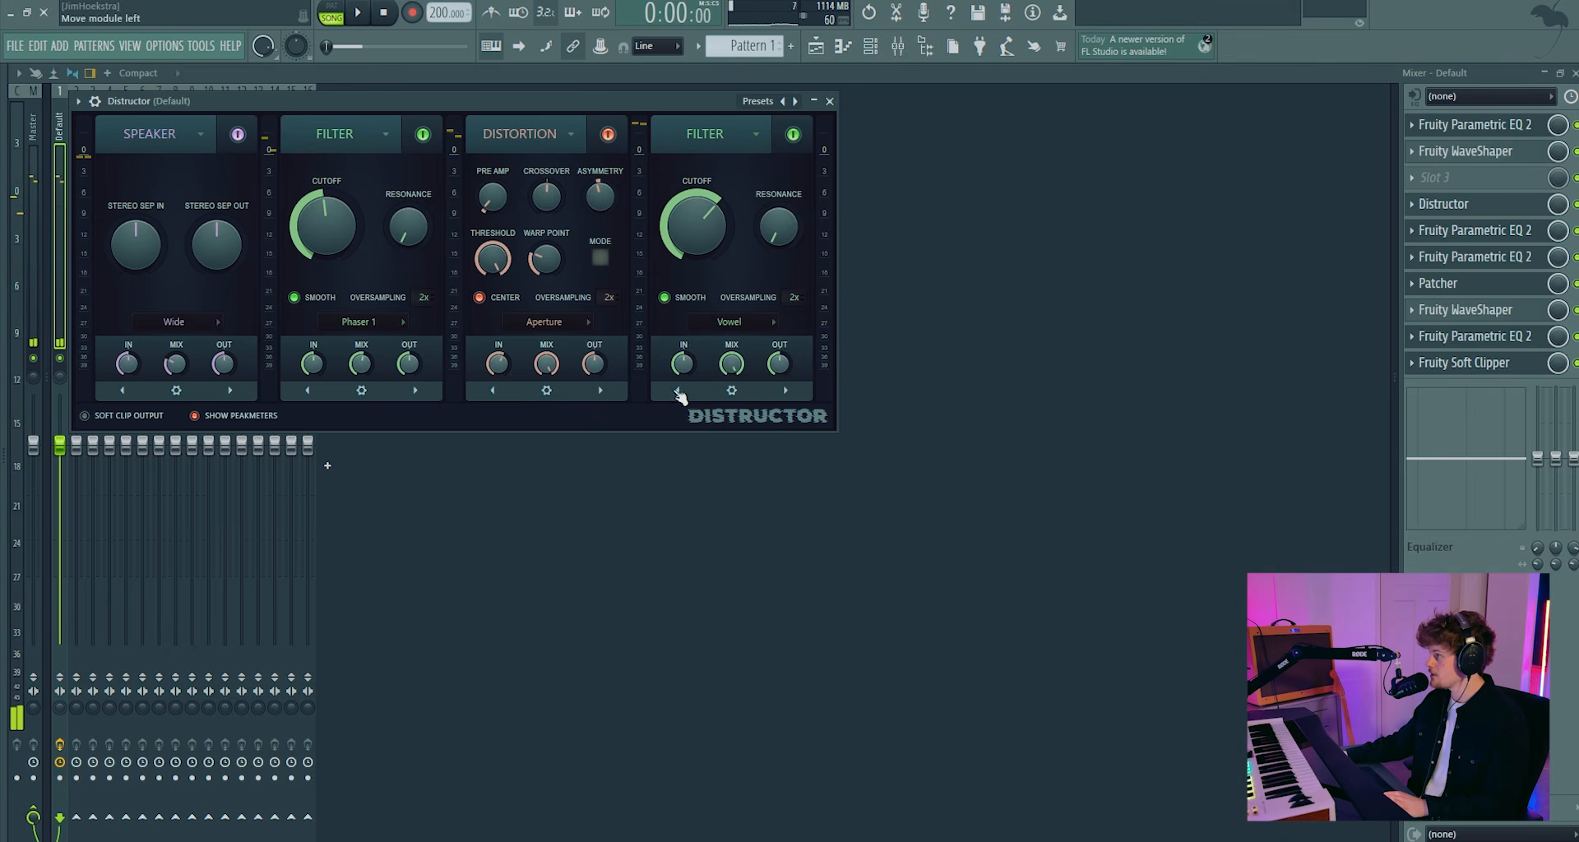
pyautogui.click(679, 391)
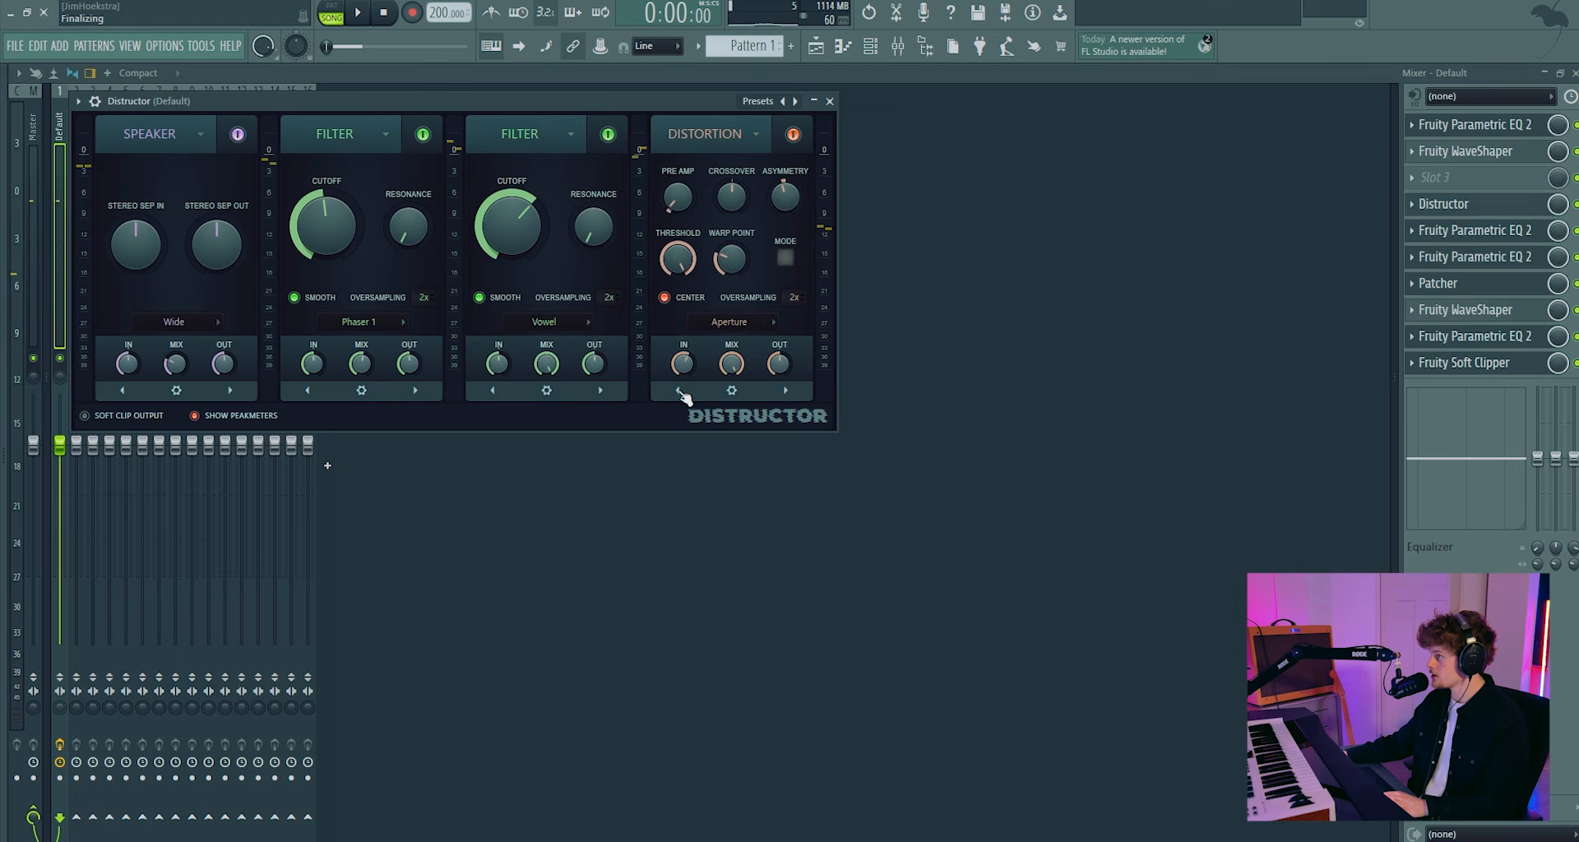
# Set the Vowel filter's cutoff to about 54% with a reduced mix and slight resonance while listening
pyautogui.press('space')
pyautogui.moveTo(523, 210); pyautogui.dragTo(521, 227)
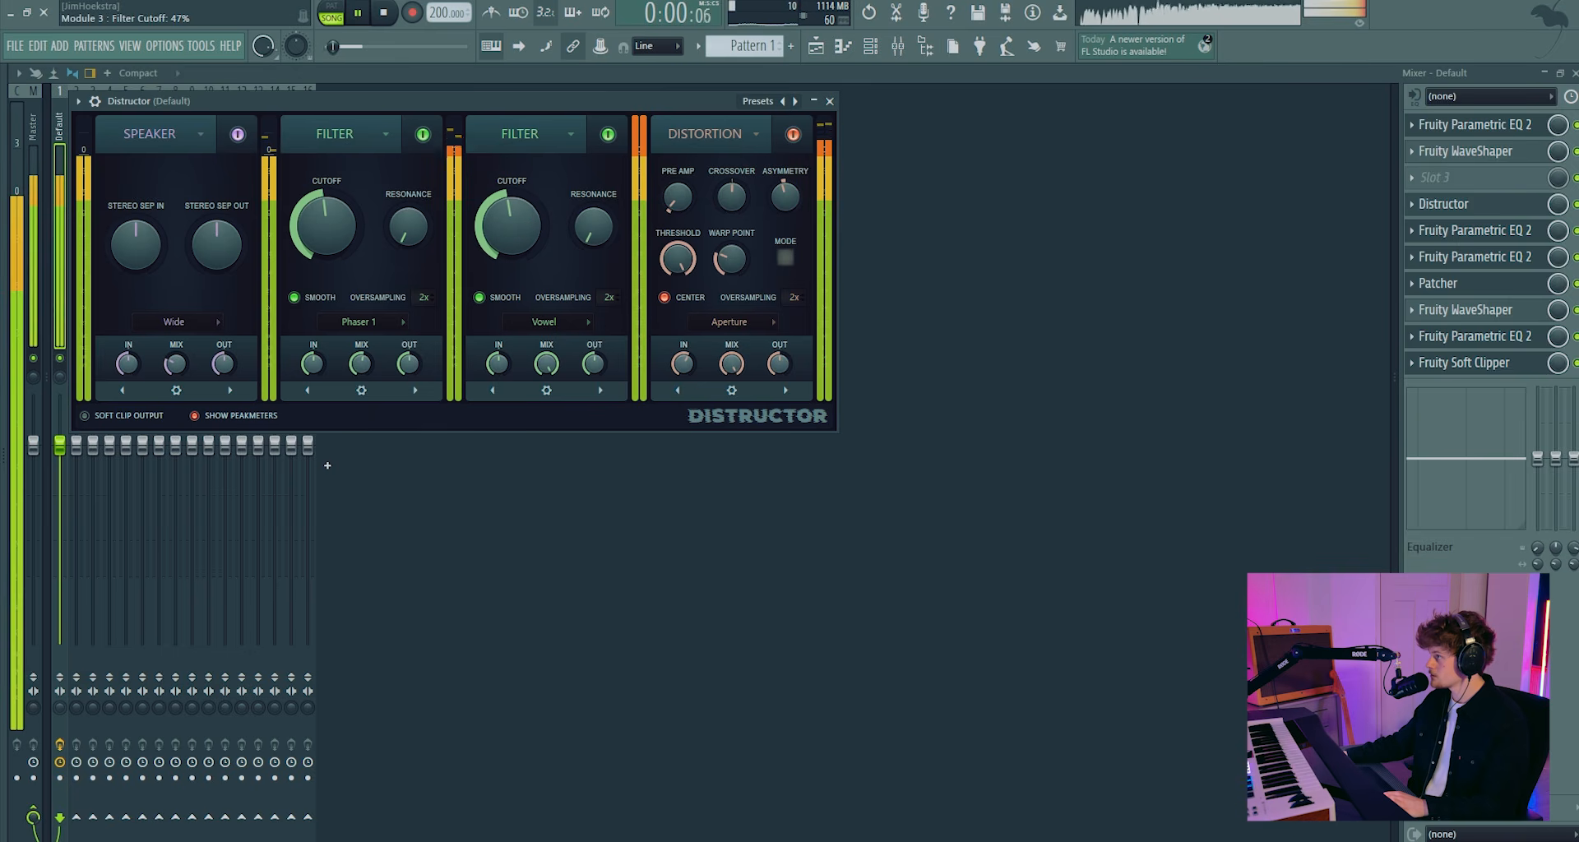
pyautogui.moveTo(546, 363); pyautogui.dragTo(546, 372)
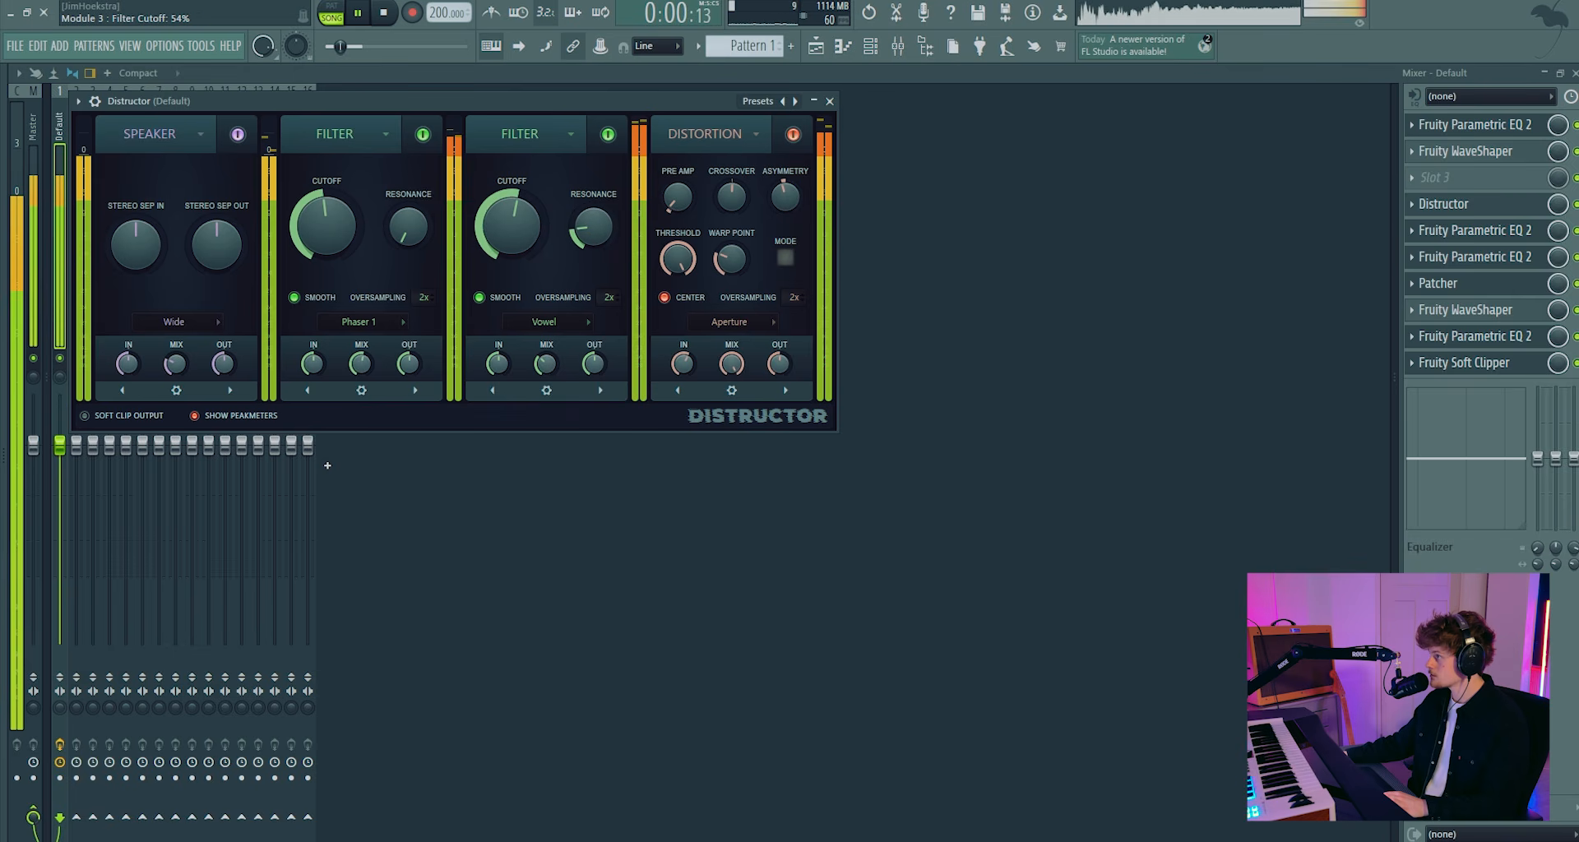
pyautogui.moveTo(500, 237); pyautogui.dragTo(538, 223)
pyautogui.scroll(-4, 511, 229)
# Switch Distructor's first Filter module to Phaser 3, with a slightly higher cutoff and a mix of about 37%
pyautogui.moveTo(323, 226)
pyautogui.mouseDown()
pyautogui.moveTo(328, 242)
pyautogui.moveTo(333, 226)
pyautogui.mouseUp()
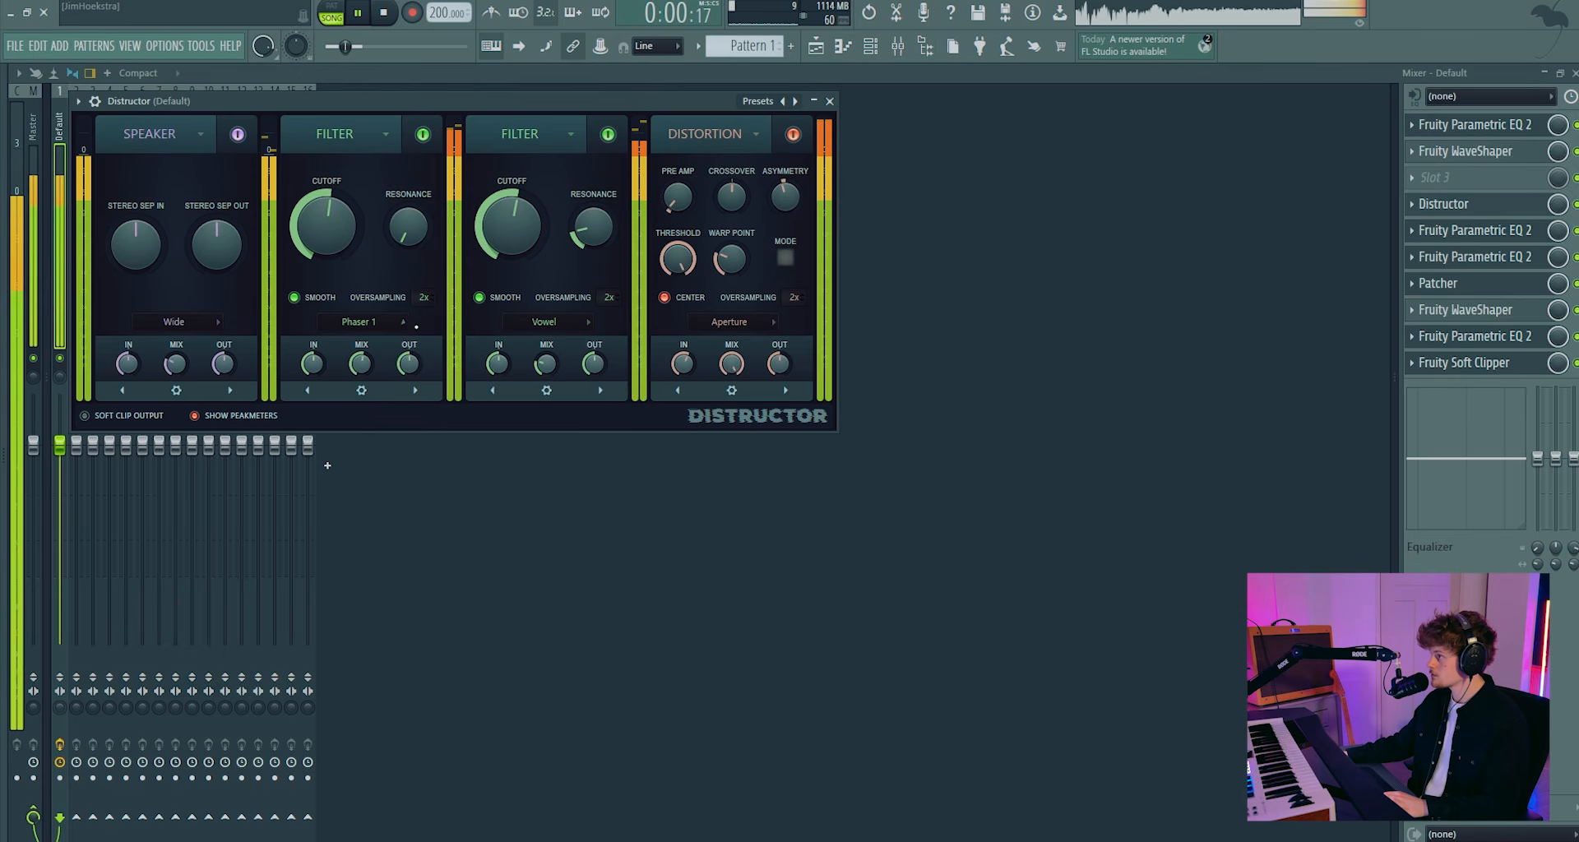
pyautogui.press('space')
pyautogui.scroll(-1, 393, 329)
pyautogui.press('space')
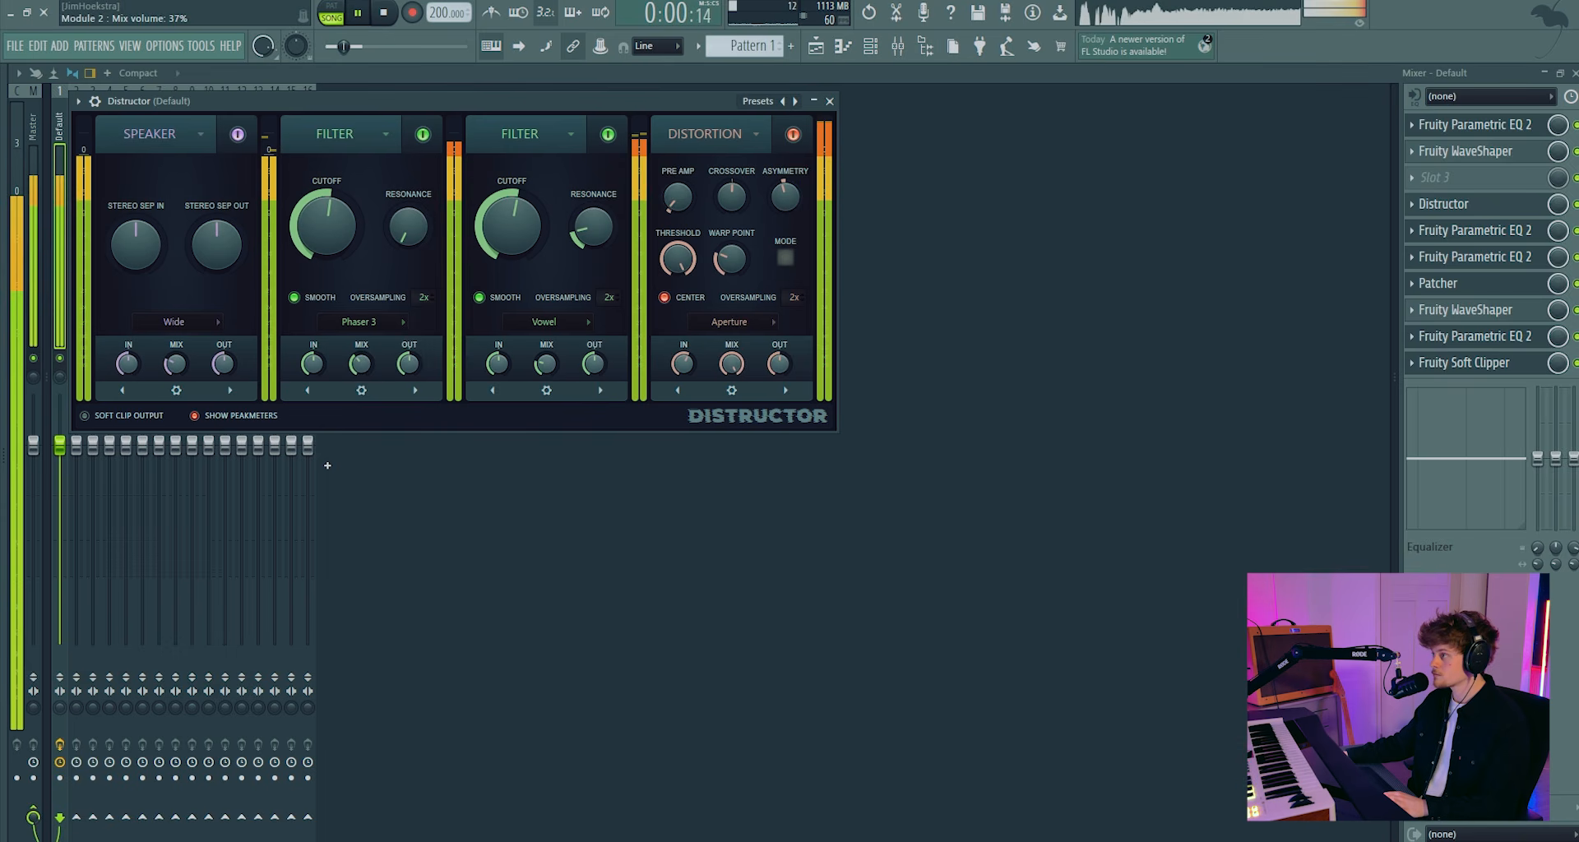
pyautogui.moveTo(363, 370); pyautogui.dragTo(363, 353)
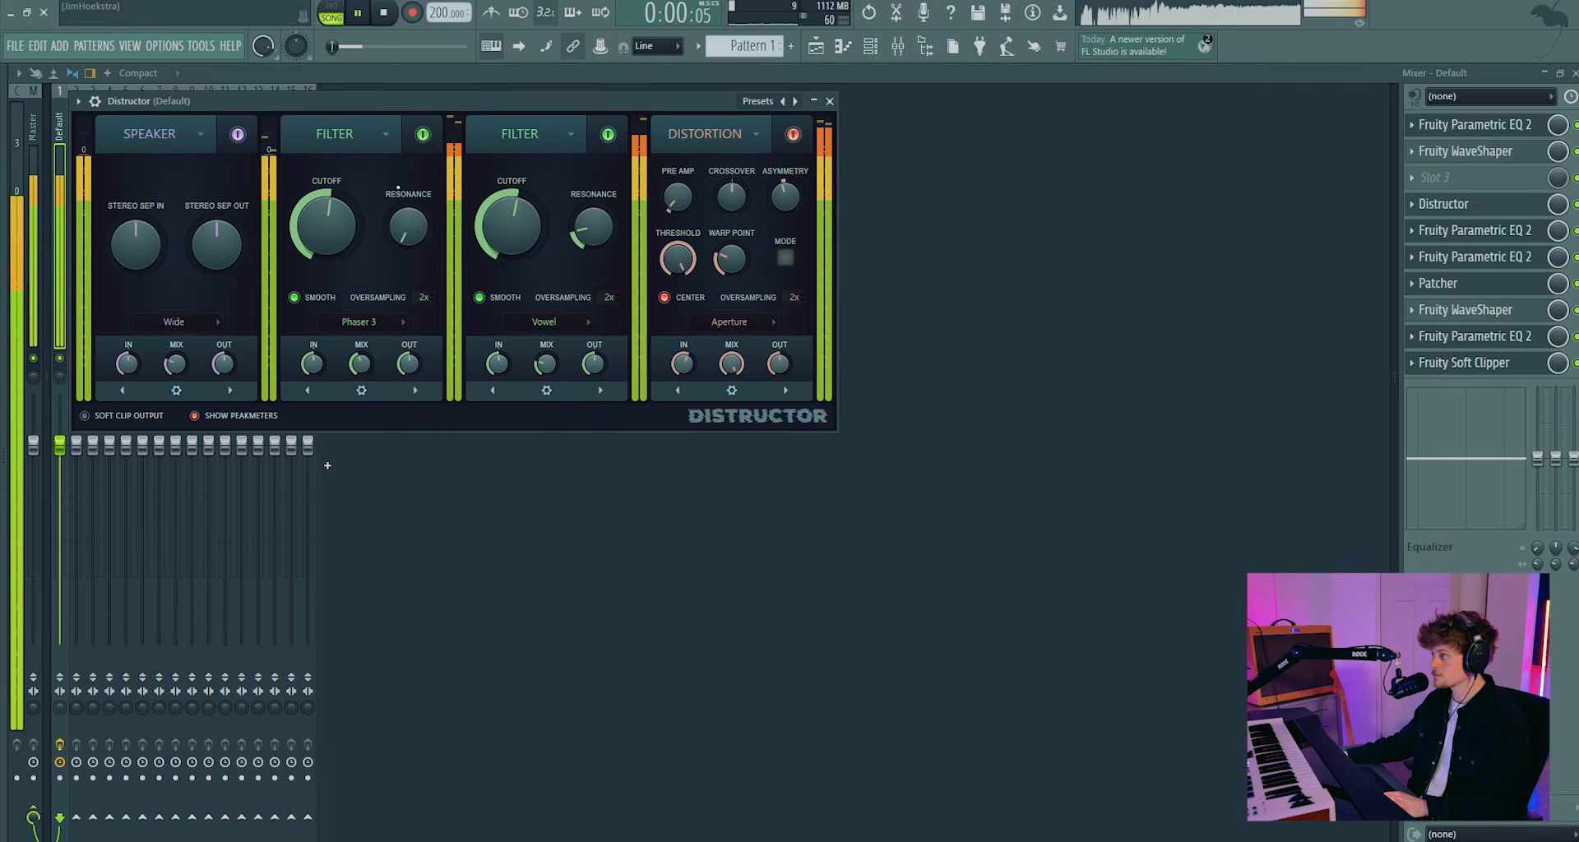
pyautogui.moveTo(411, 232); pyautogui.dragTo(412, 267)
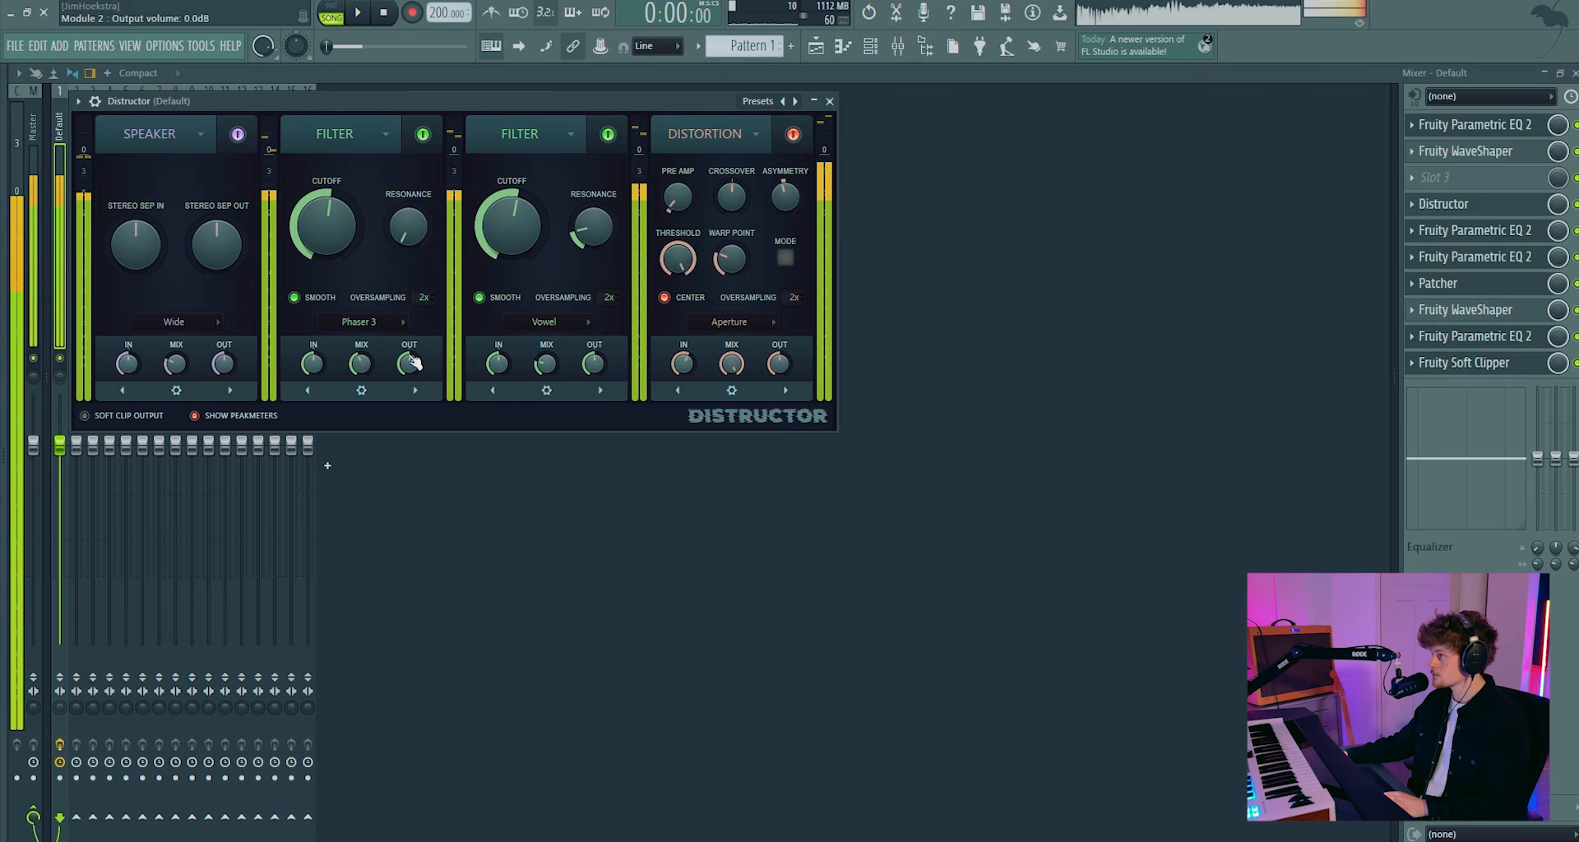
pyautogui.press('space')
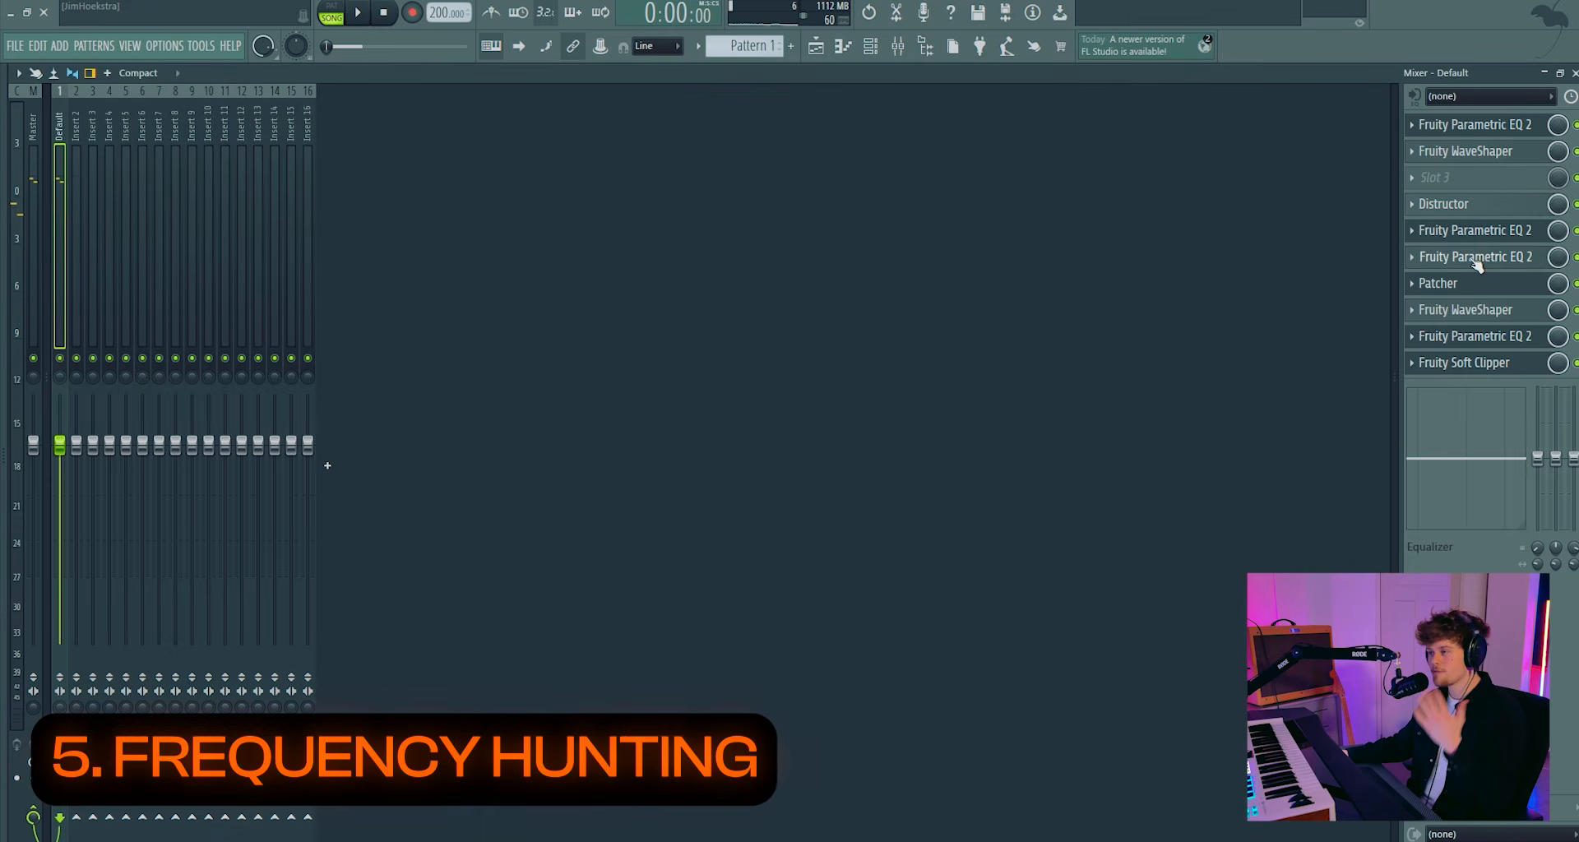
# Add a Fruity Parametric EQ 2 directly after Distructor and raise its band 5 into a narrow peak
pyautogui.click(1439, 179)
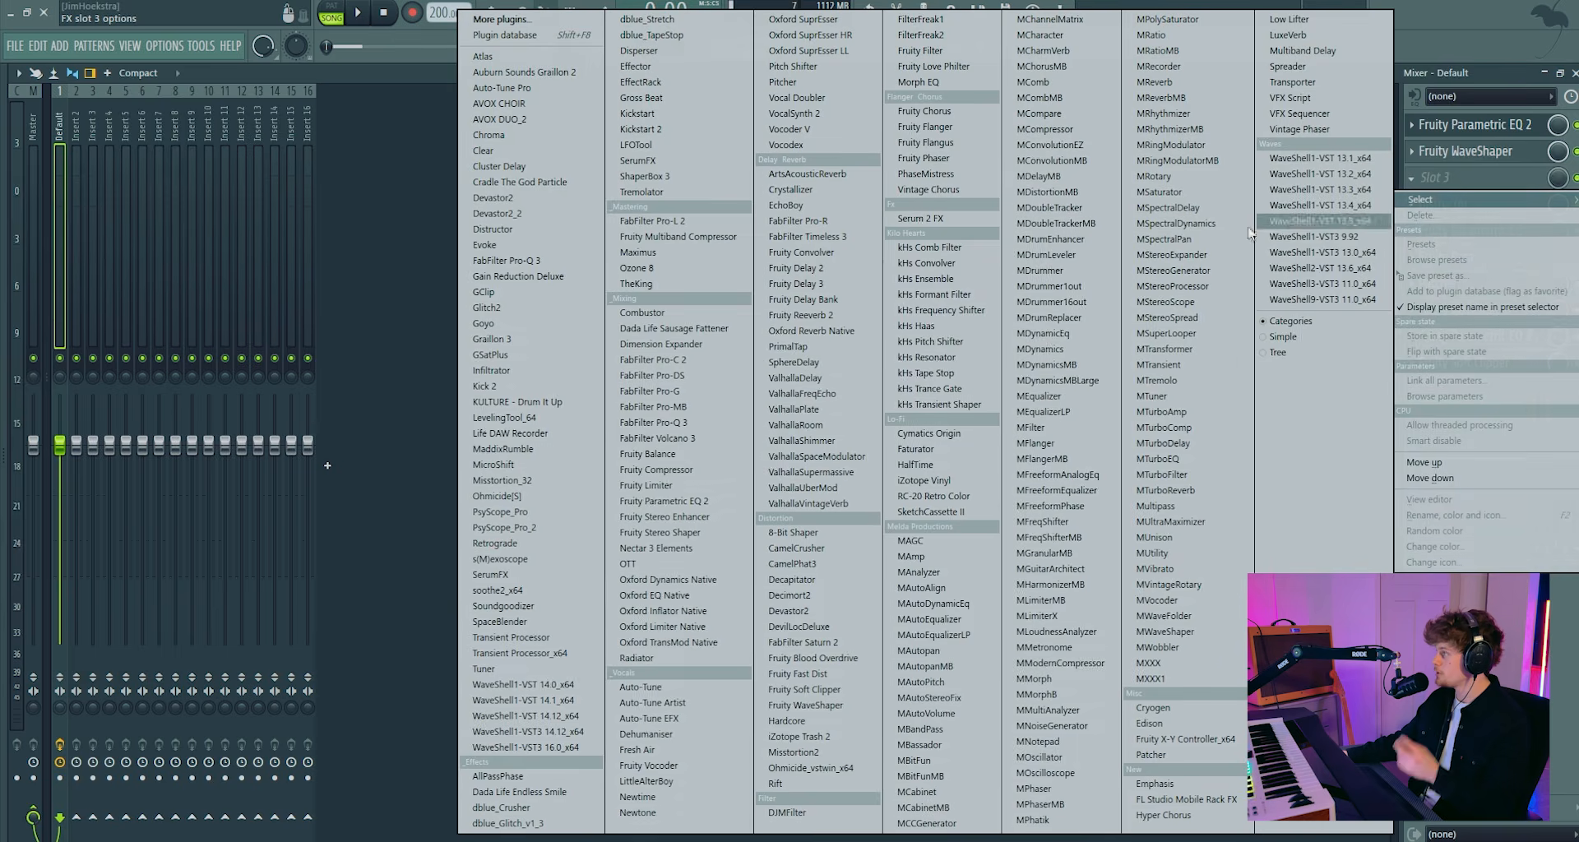
pyautogui.click(680, 485)
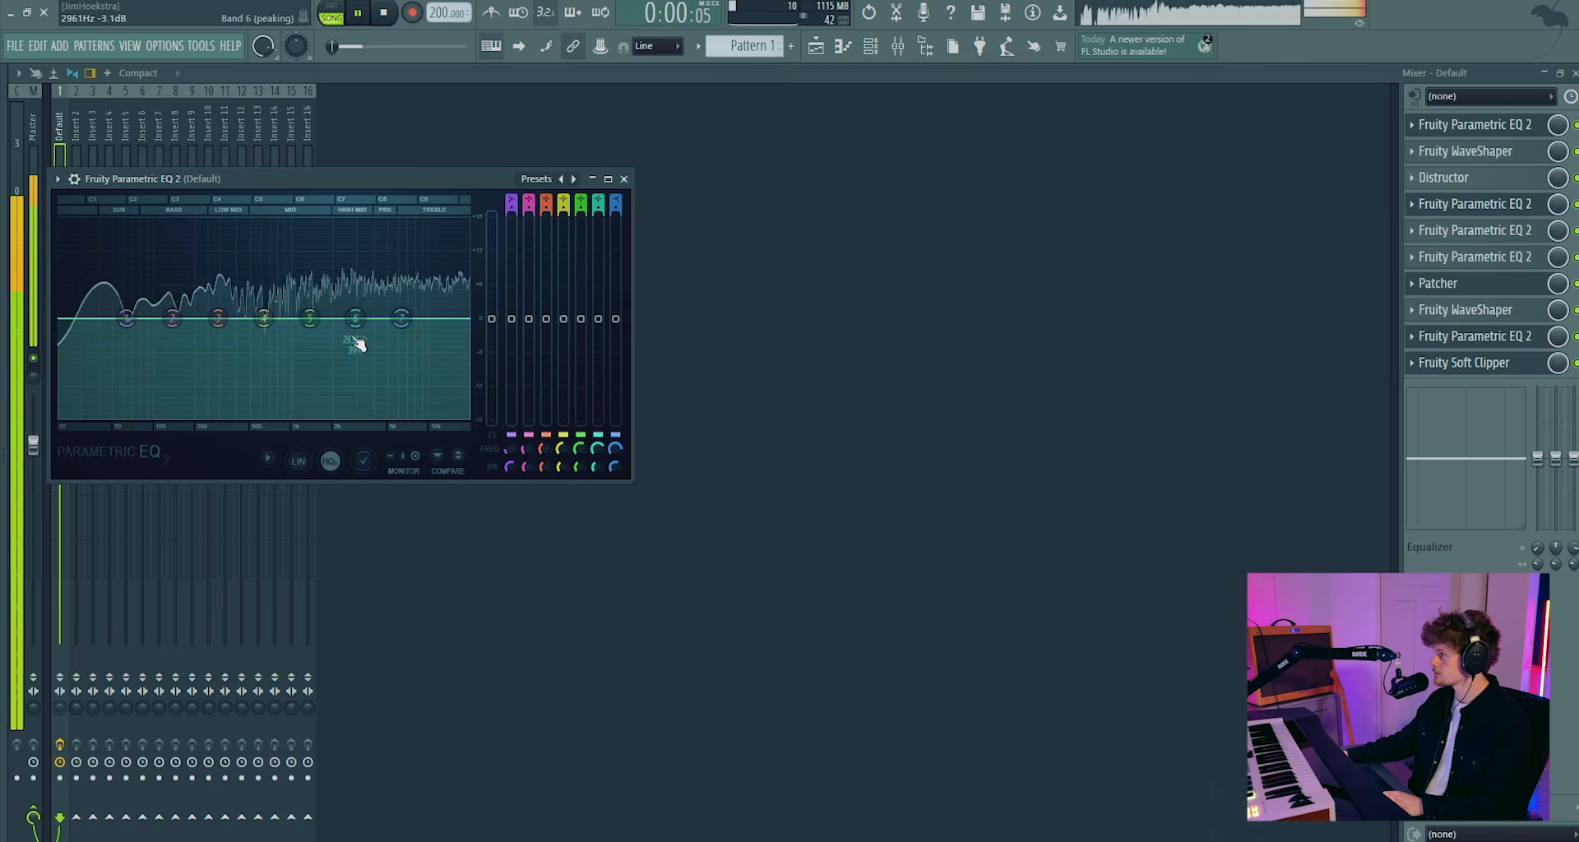
pyautogui.moveTo(309, 321); pyautogui.dragTo(286, 276)
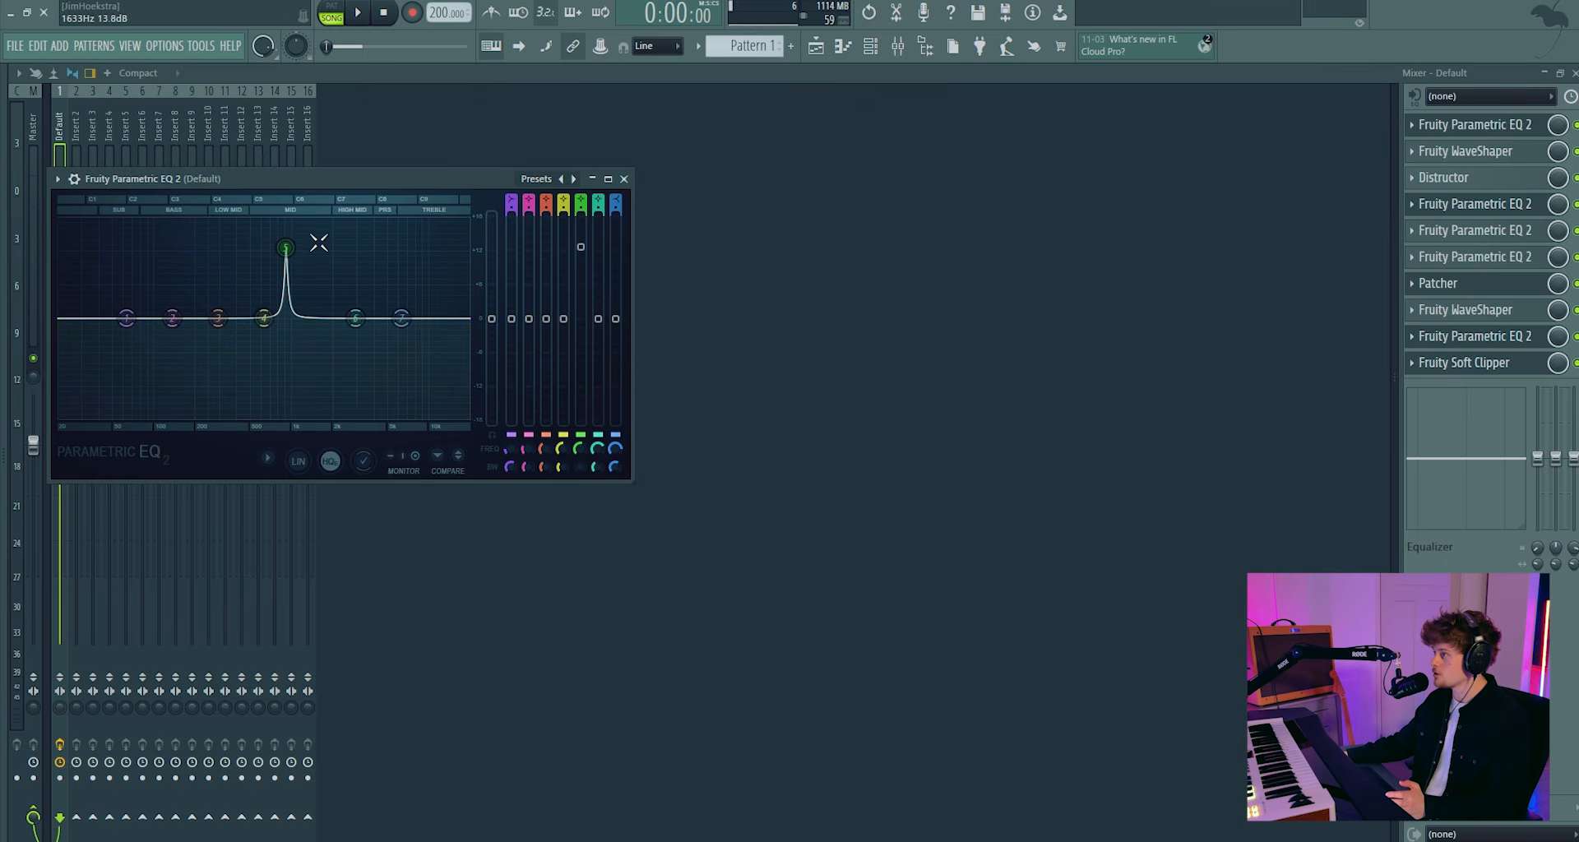
# Hunt for resonant frequencies with narrow boosts on bands 3 to 6, placing band 3 at 484 Hz and 18 dB
pyautogui.moveTo(263, 319); pyautogui.dragTo(260, 297)
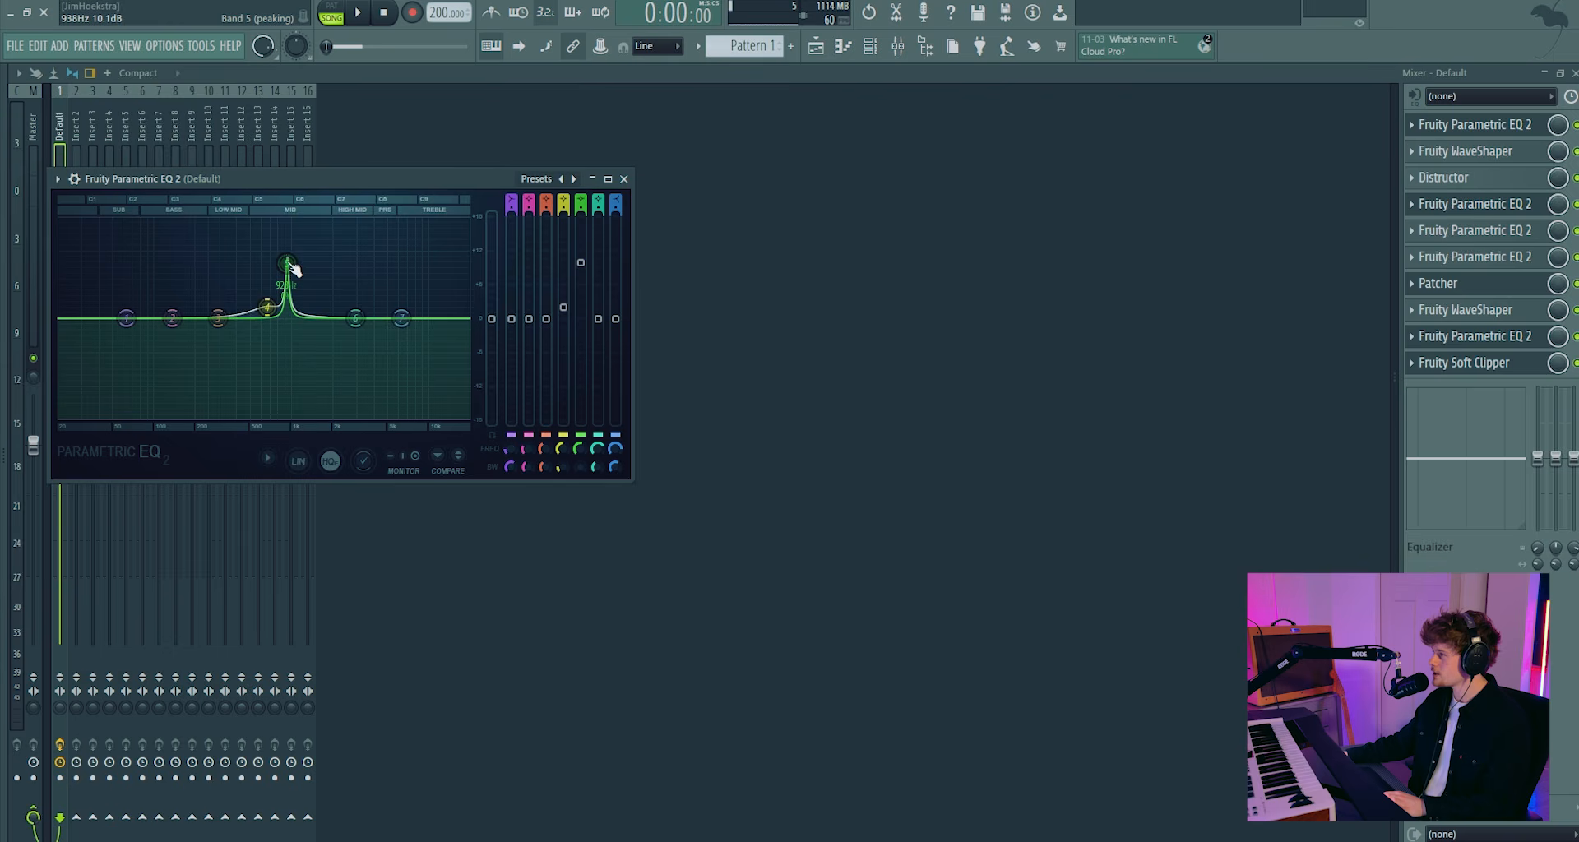
pyautogui.moveTo(272, 321); pyautogui.dragTo(254, 272)
pyautogui.press('space')
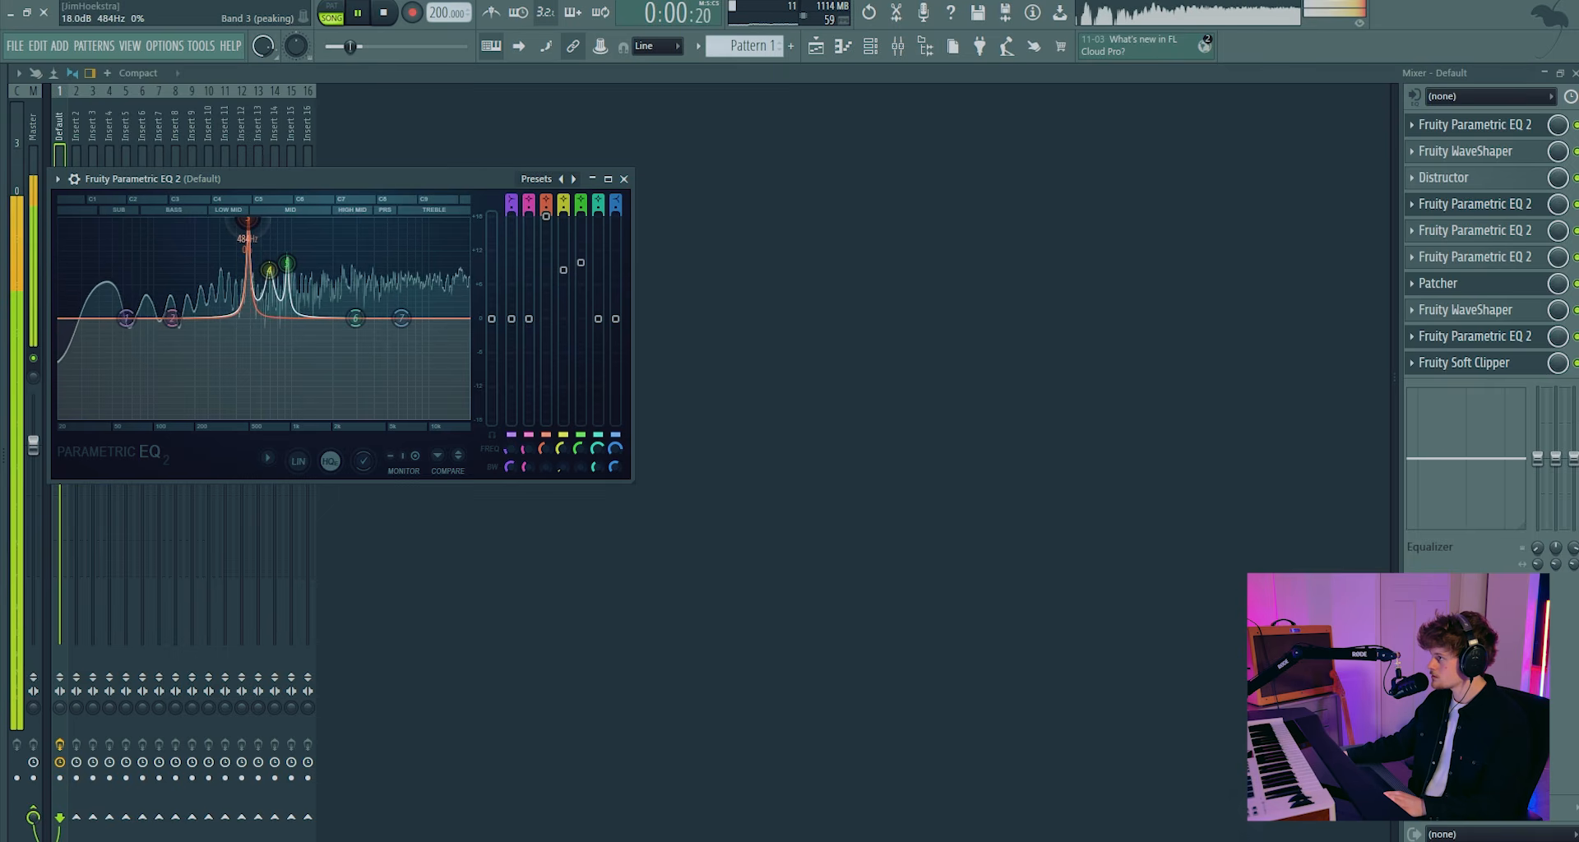
pyautogui.moveTo(269, 268); pyautogui.dragTo(277, 238)
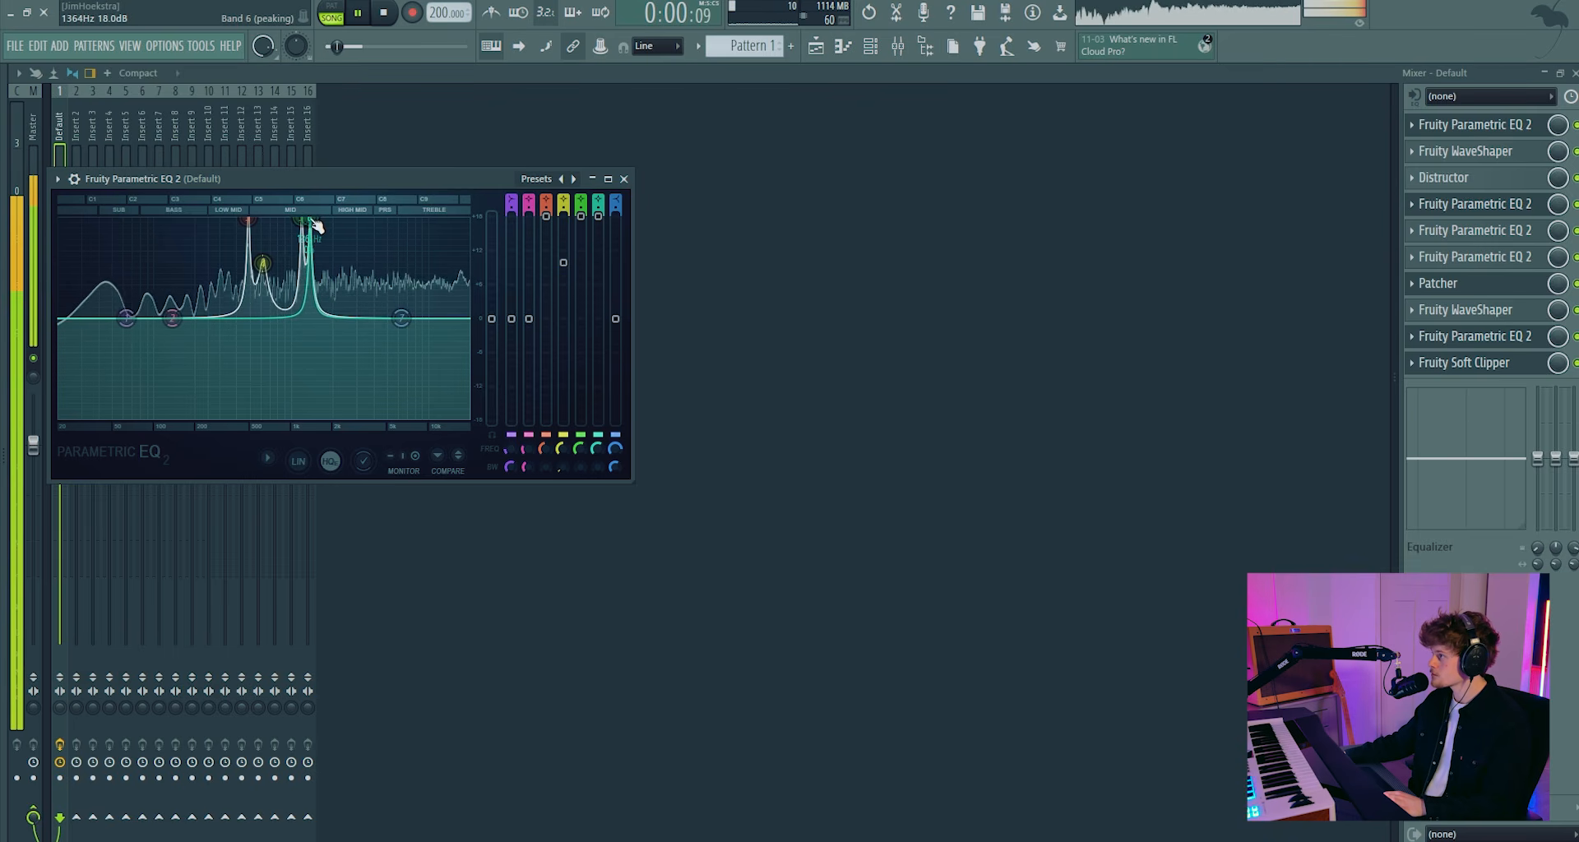
pyautogui.moveTo(308, 222)
pyautogui.mouseDown()
pyautogui.moveTo(279, 231)
pyautogui.moveTo(290, 218)
pyautogui.mouseUp()
# Boost band 2 of the new EQ by about 5.7 dB at 45 Hz while checking playback
pyautogui.press('space')
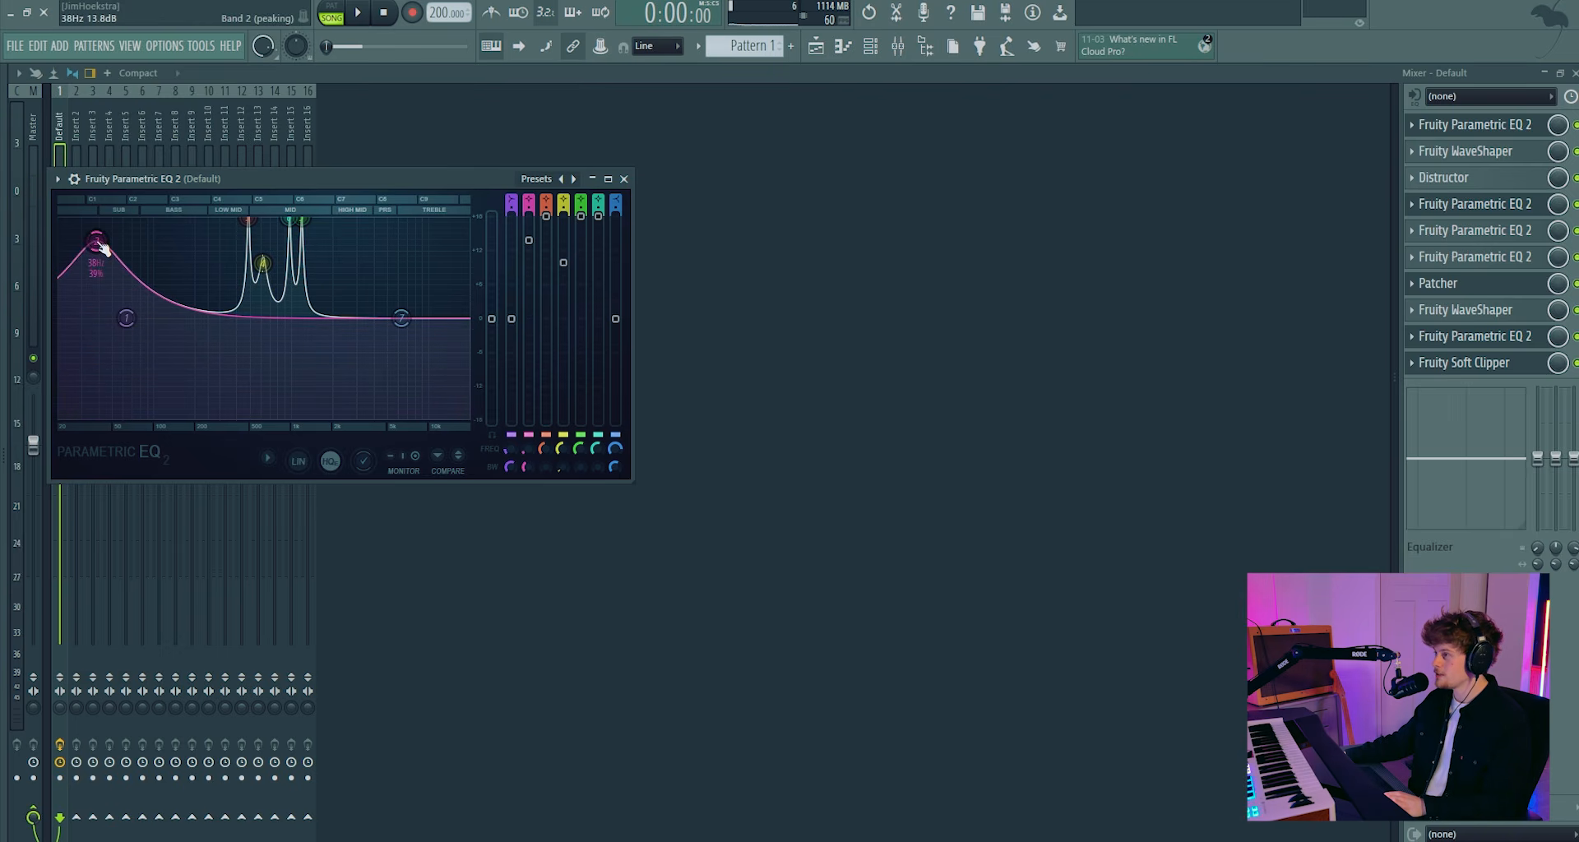
pyautogui.press('space')
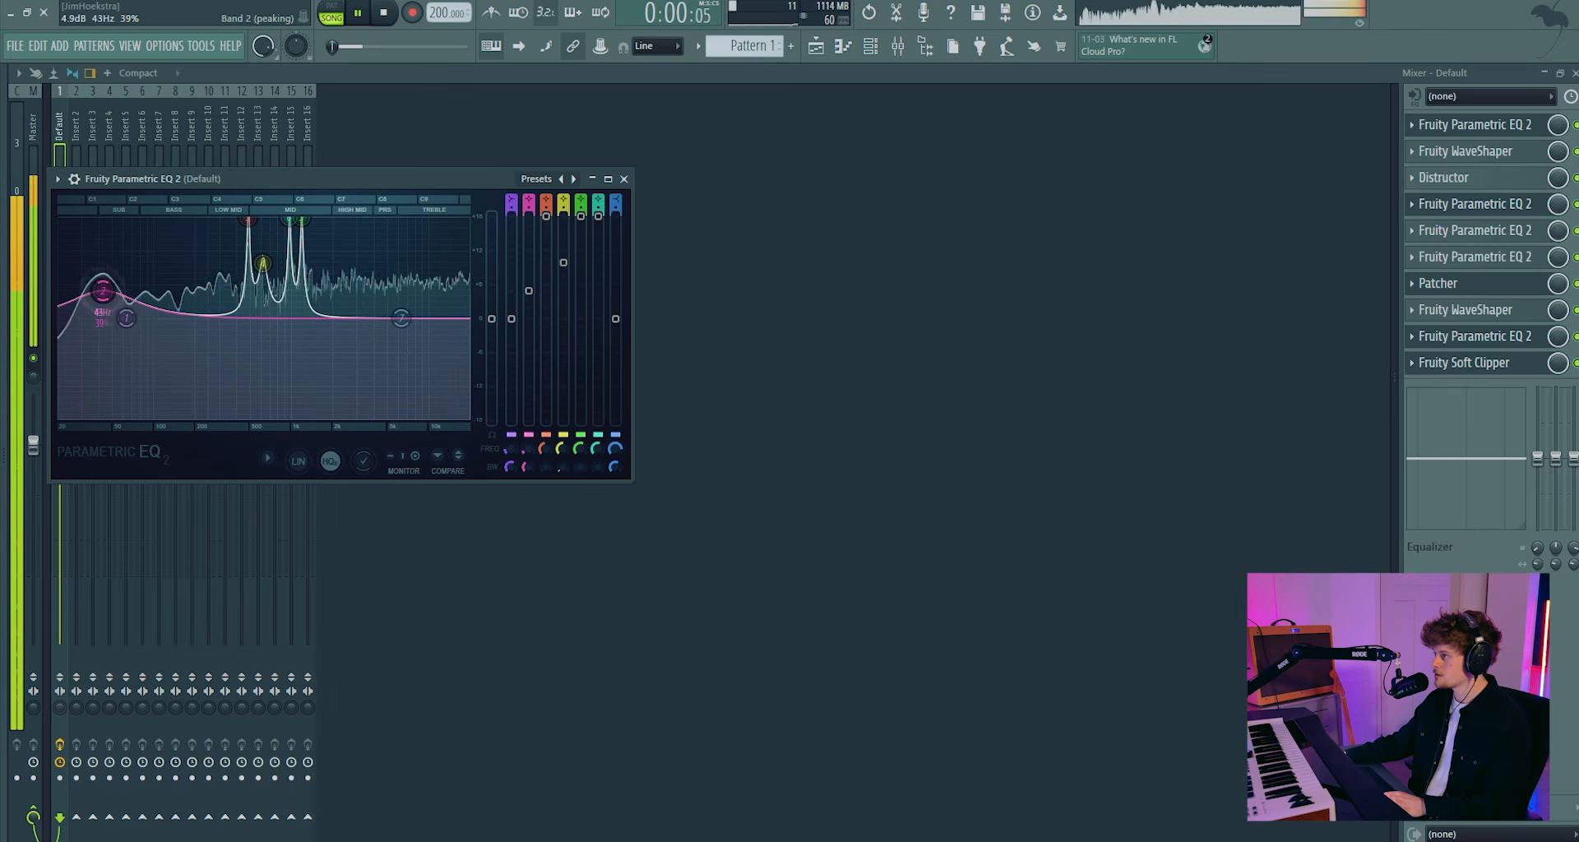
pyautogui.press('space')
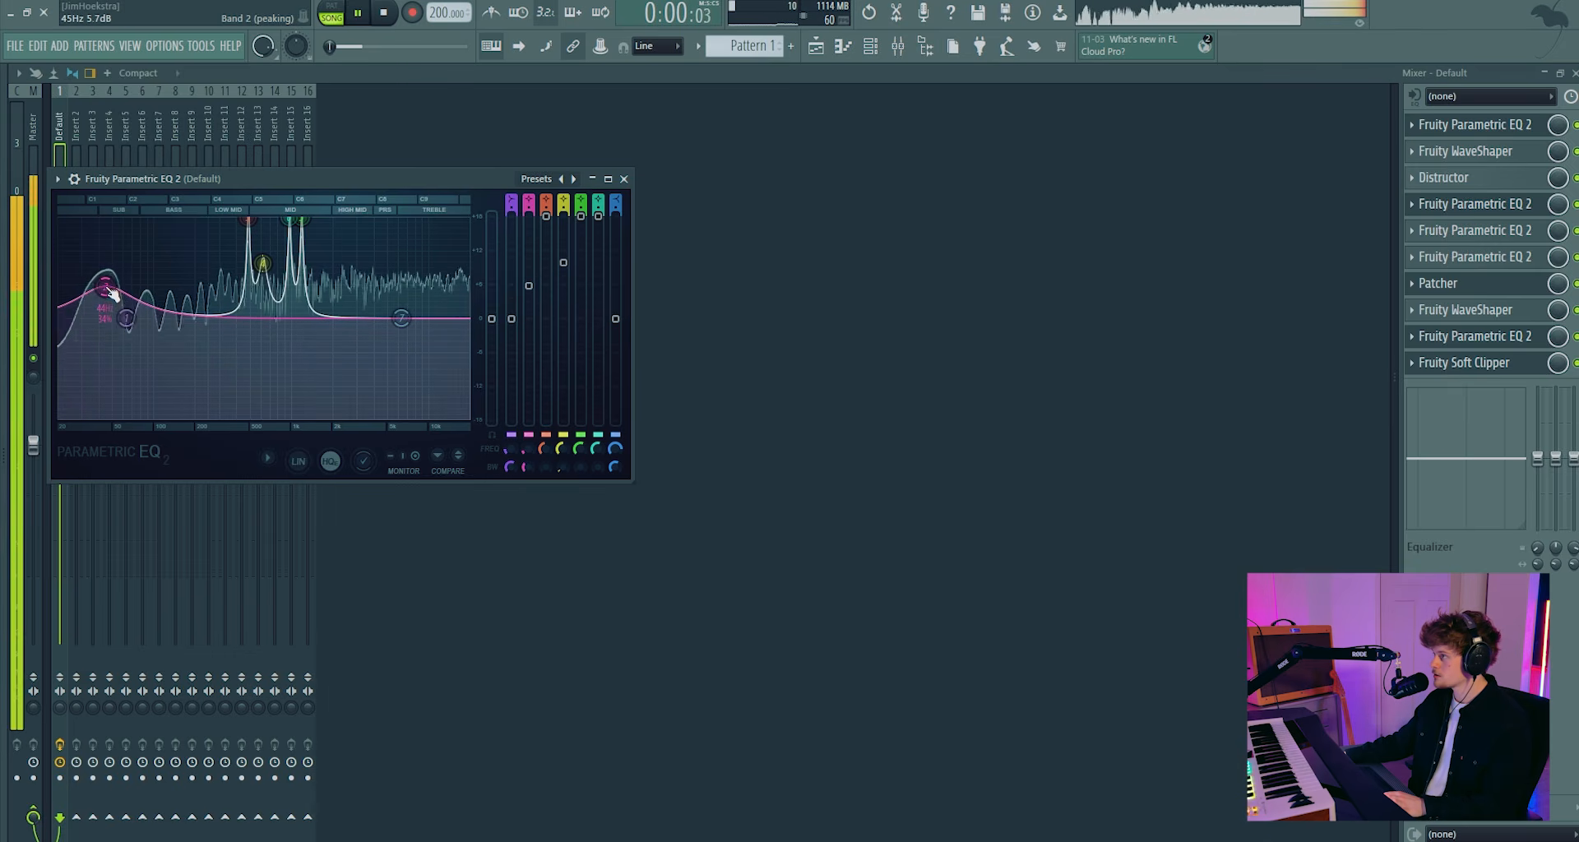
# Bypass and re-enable the slot 4 EQ during playback to compare the bass with and without it
pyautogui.click(1576, 204)
pyautogui.press('space')
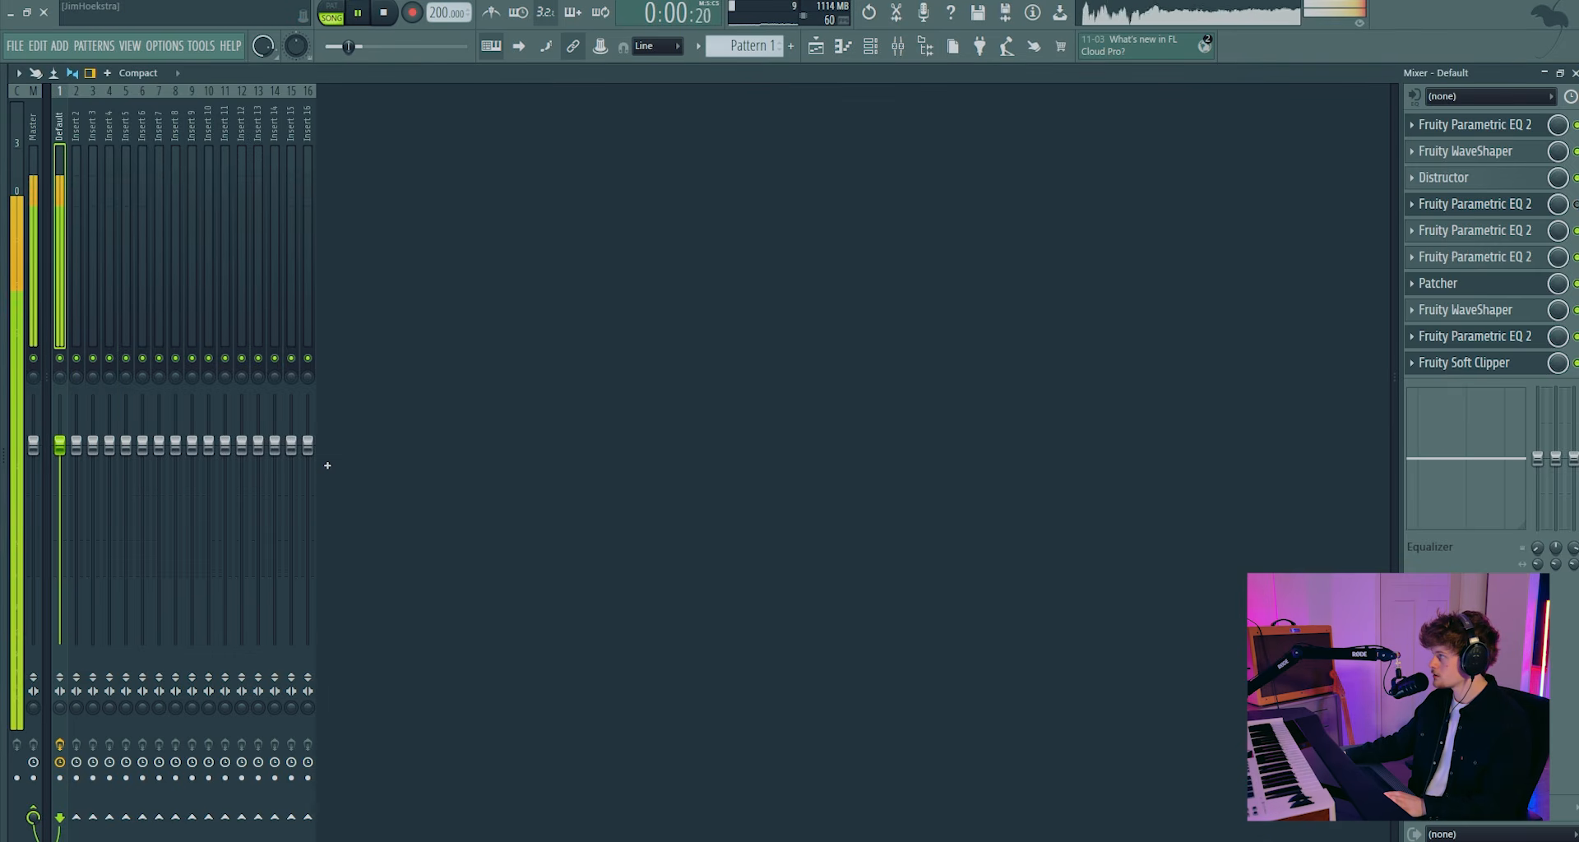
pyautogui.click(1575, 204)
pyautogui.click(1518, 209)
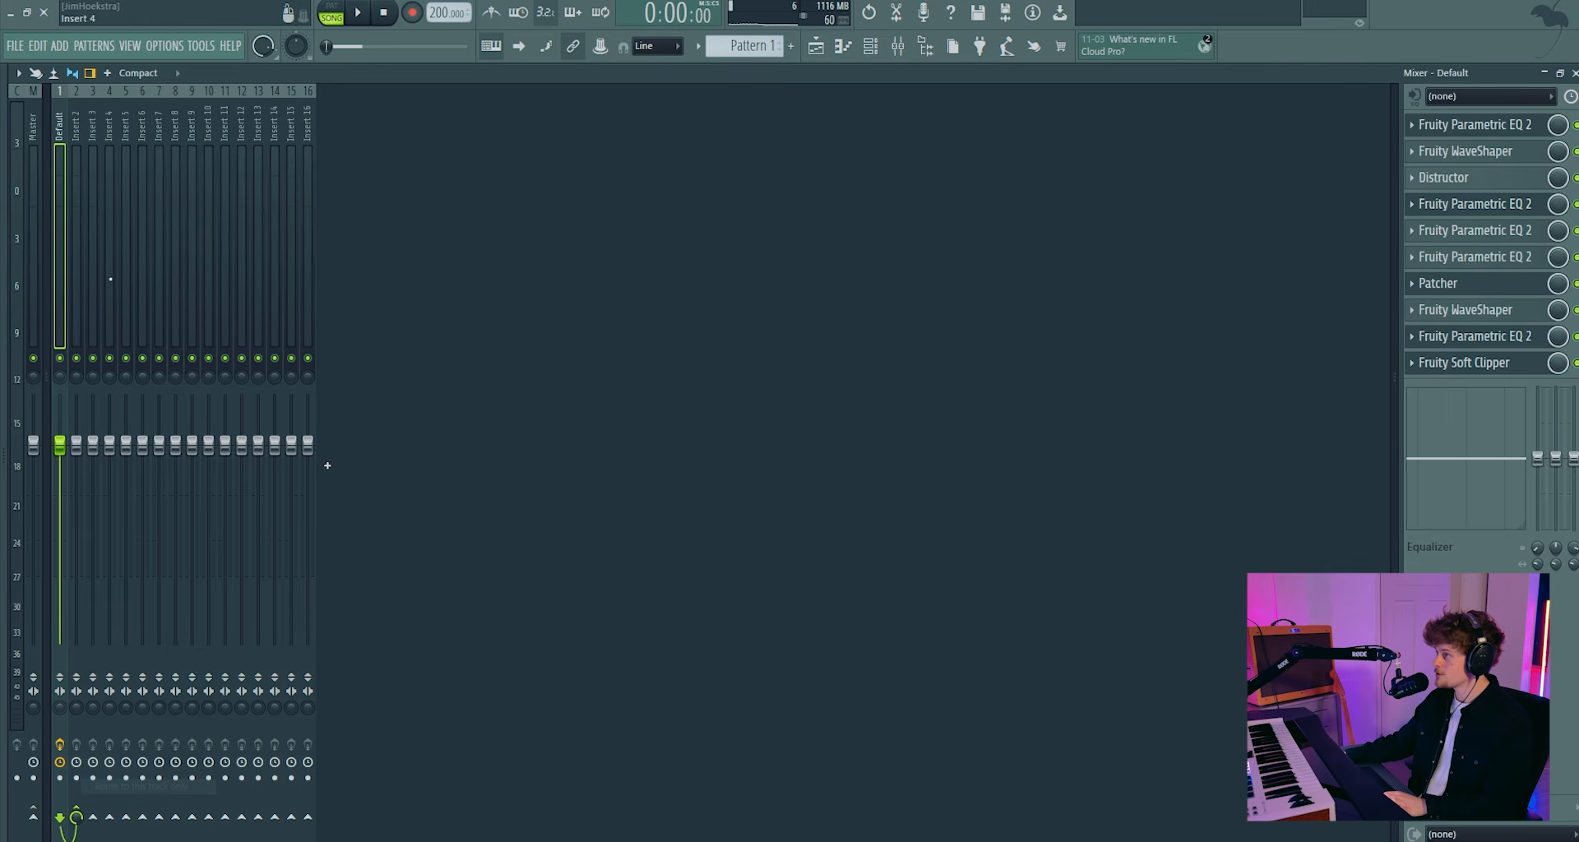
# On mixer Insert 2, load Fruity Parametric EQ 2 in slot 1 and Fruity Soft Clipper in slot 2
pyautogui.click(74, 116)
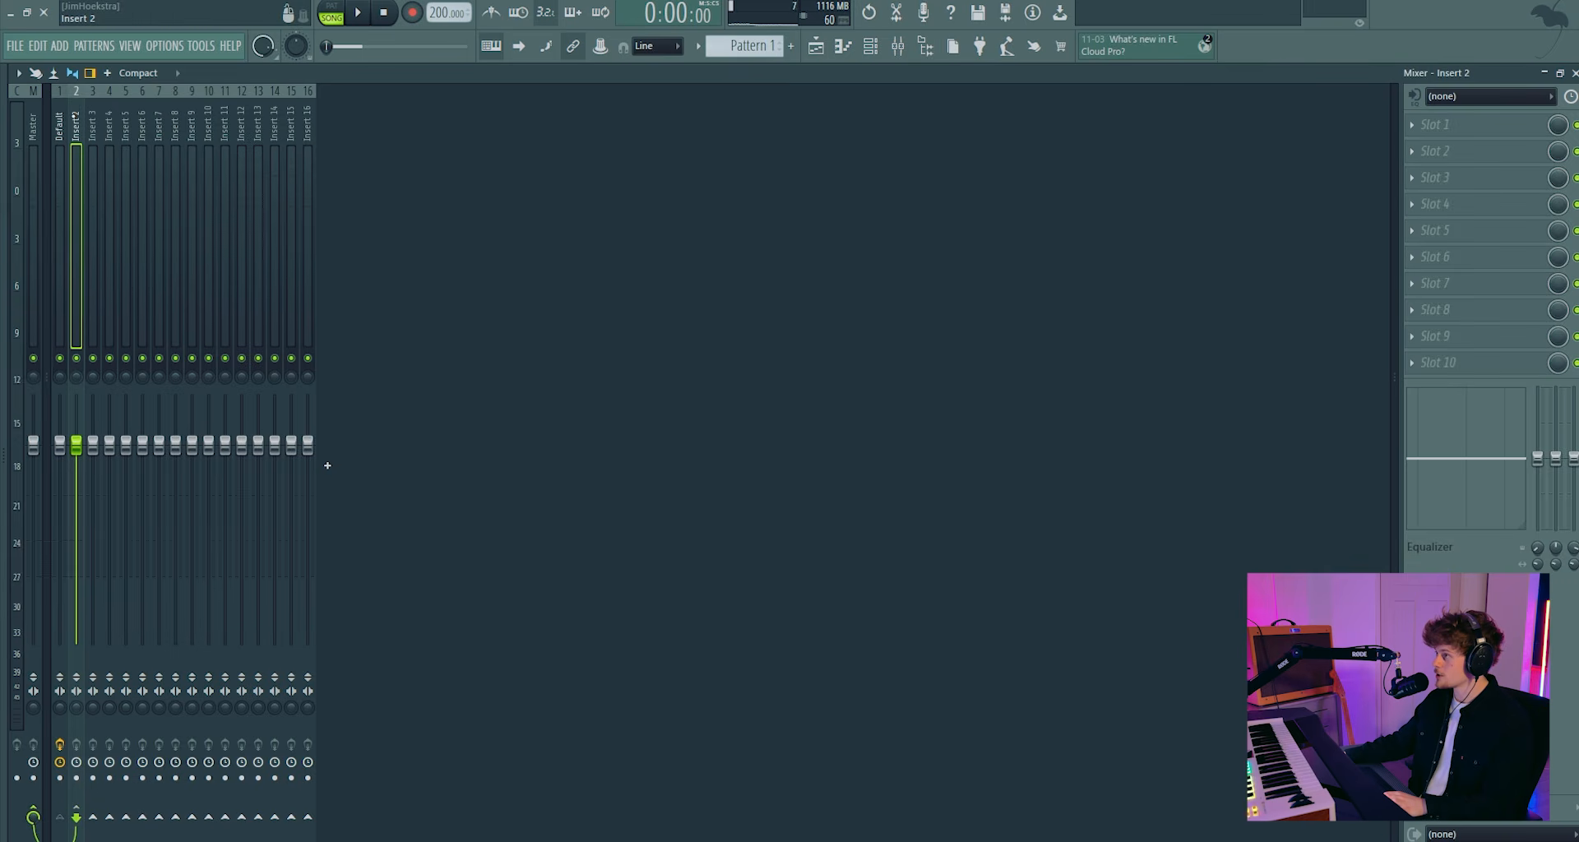
pyautogui.click(1435, 124)
pyautogui.click(665, 501)
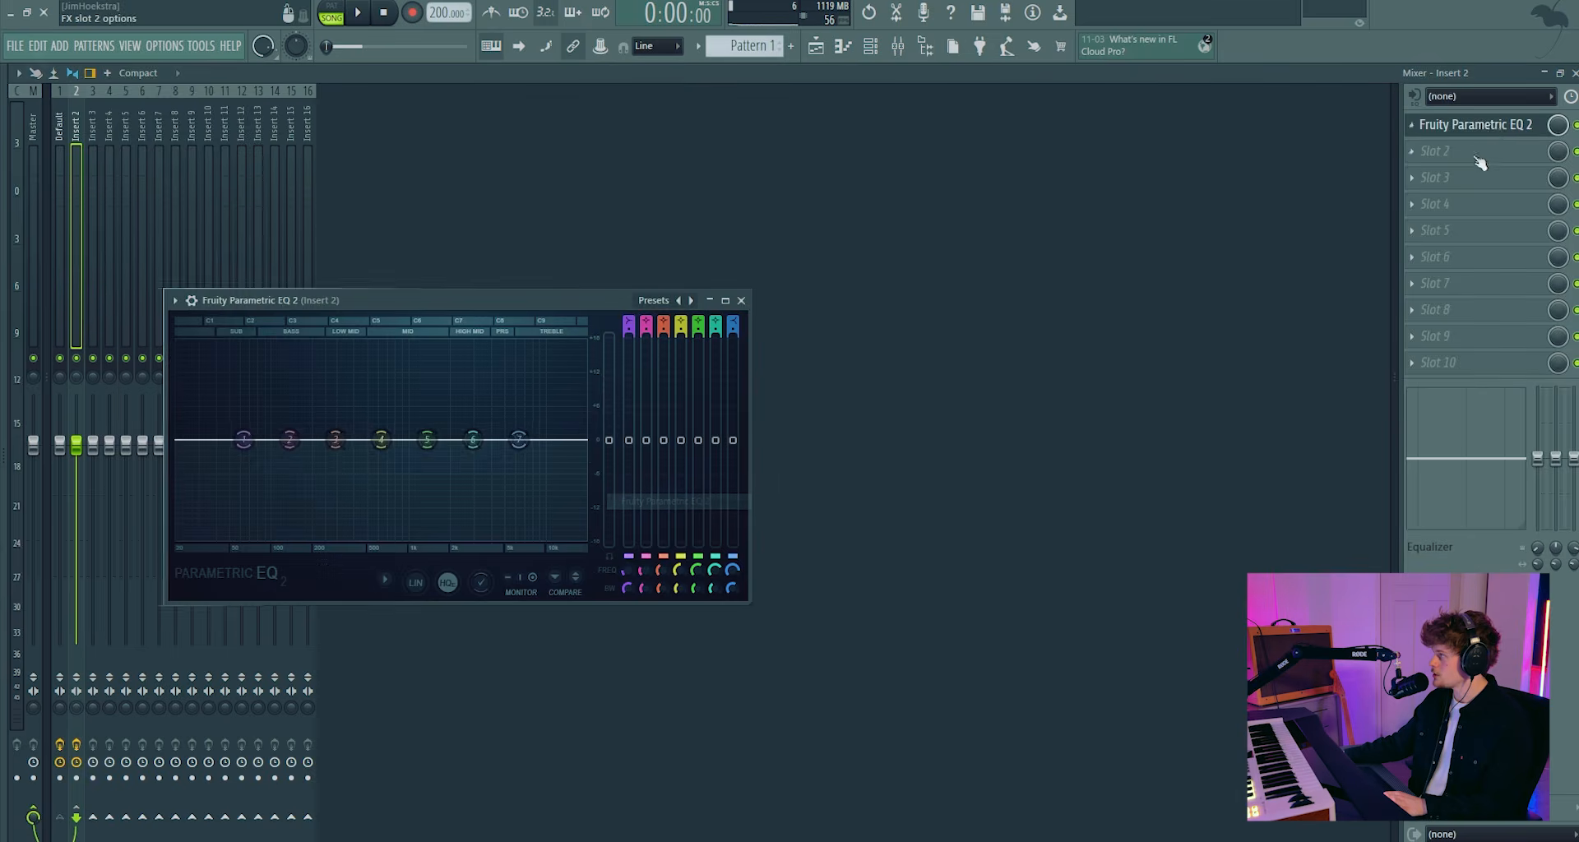
pyautogui.click(1435, 150)
pyautogui.click(805, 689)
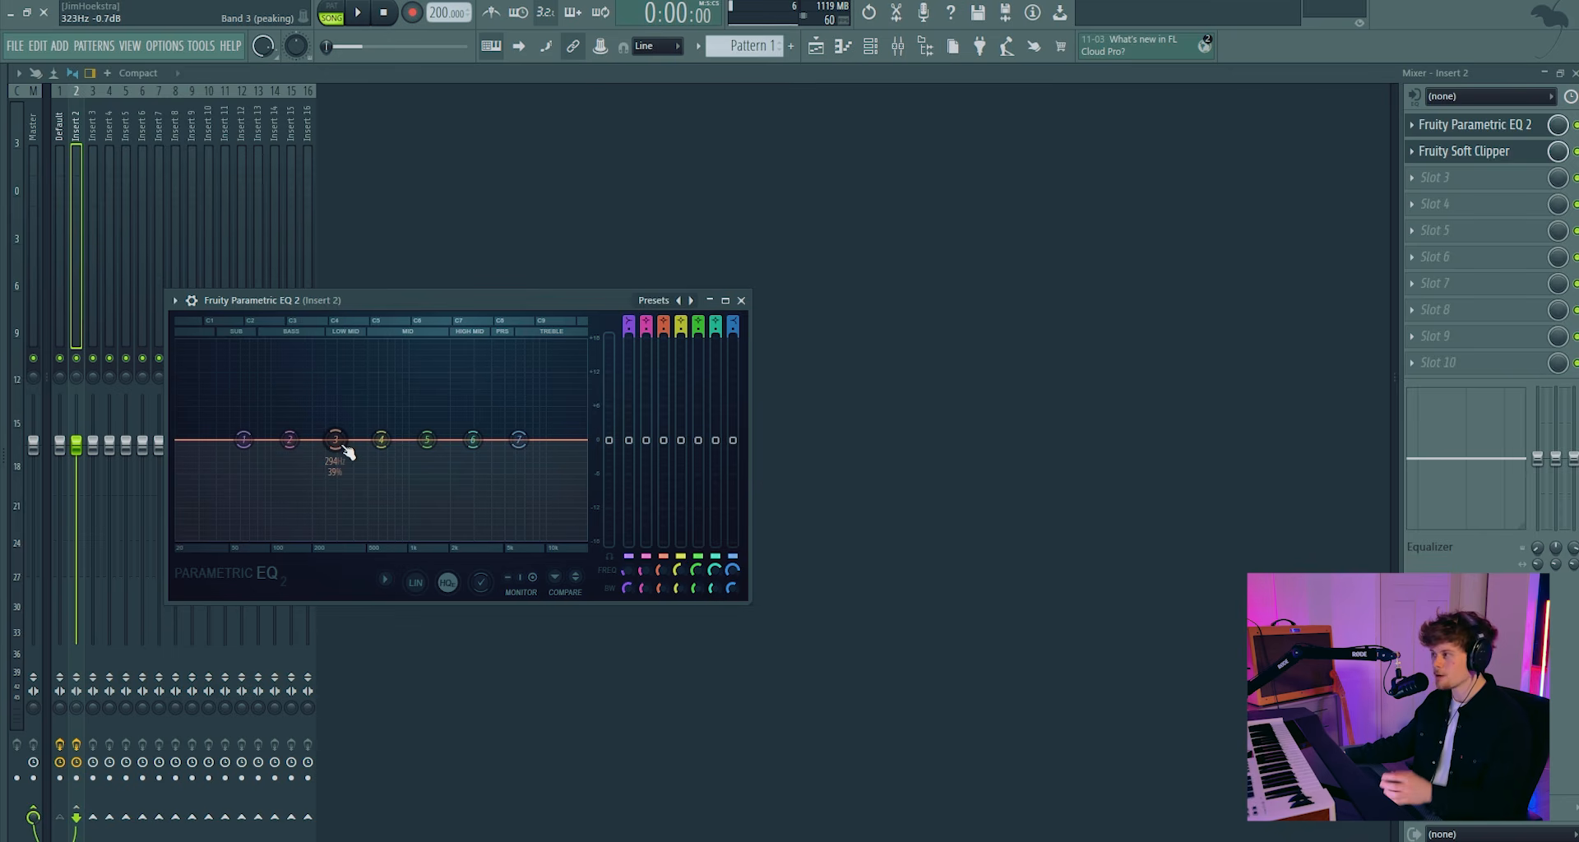
# In the Insert 2 EQ, place band 4 at about 994 Hz with a 0.6 dB boost while checking playback
pyautogui.press('space')
pyautogui.moveTo(380, 442)
pyautogui.mouseDown()
pyautogui.moveTo(405, 423)
pyautogui.moveTo(408, 438)
pyautogui.mouseUp()
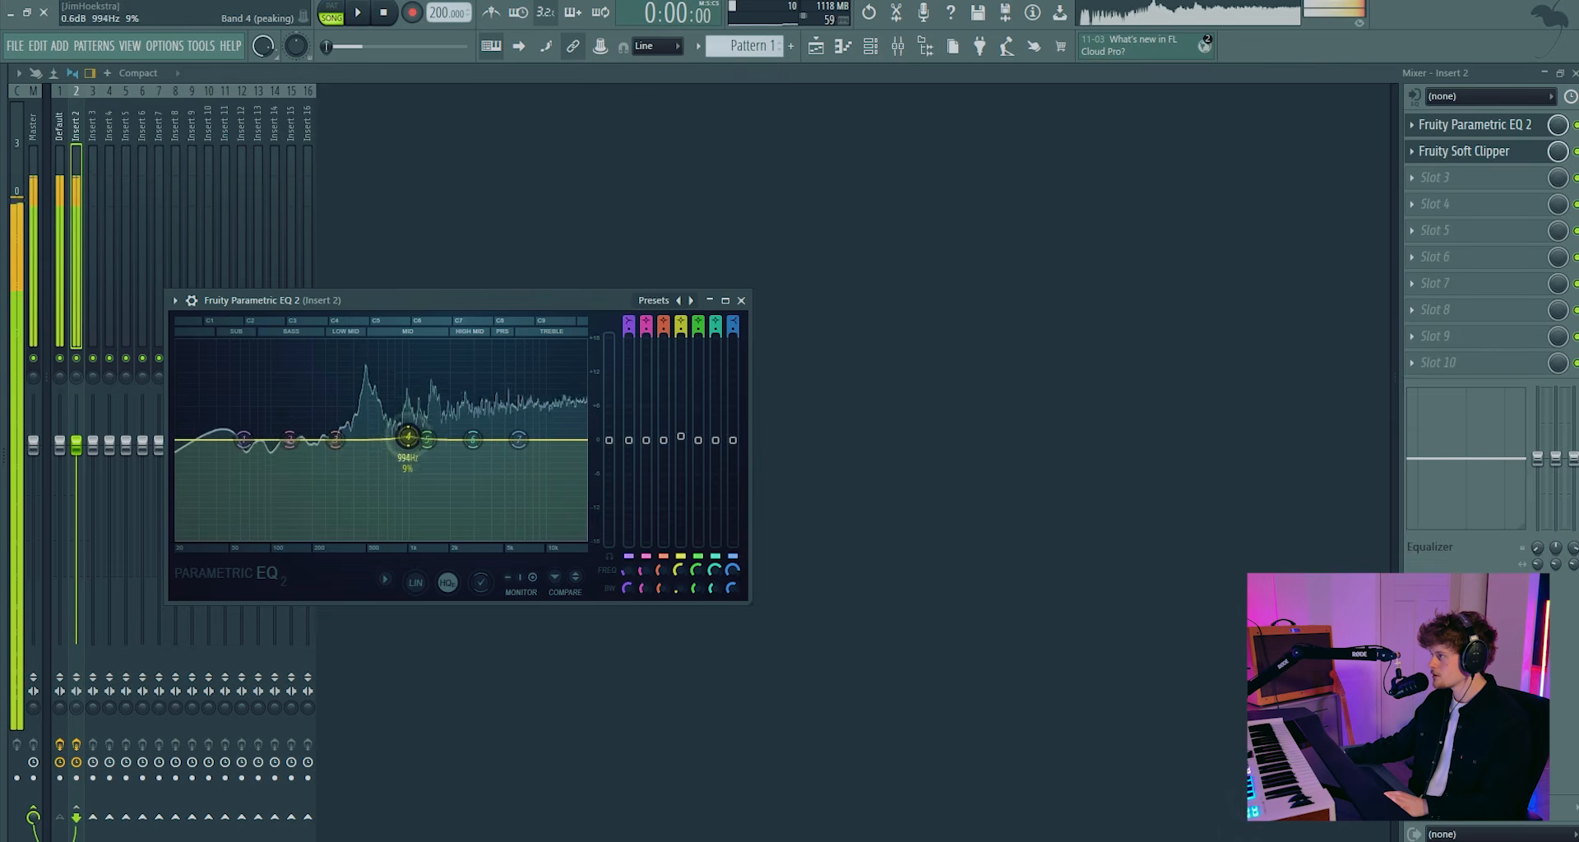
pyautogui.press('space')
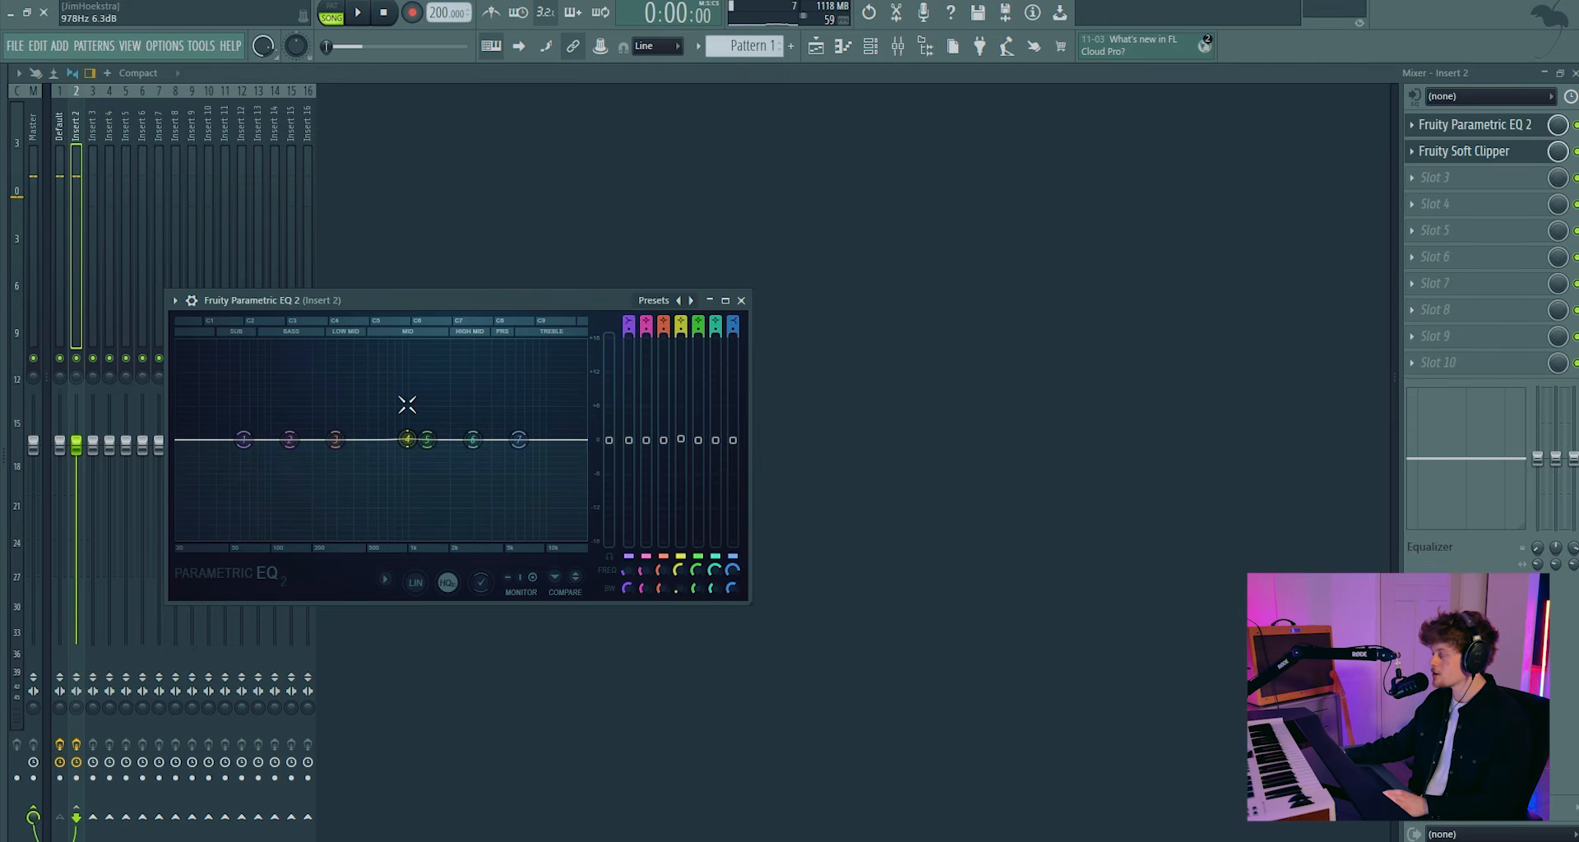
pyautogui.press('space')
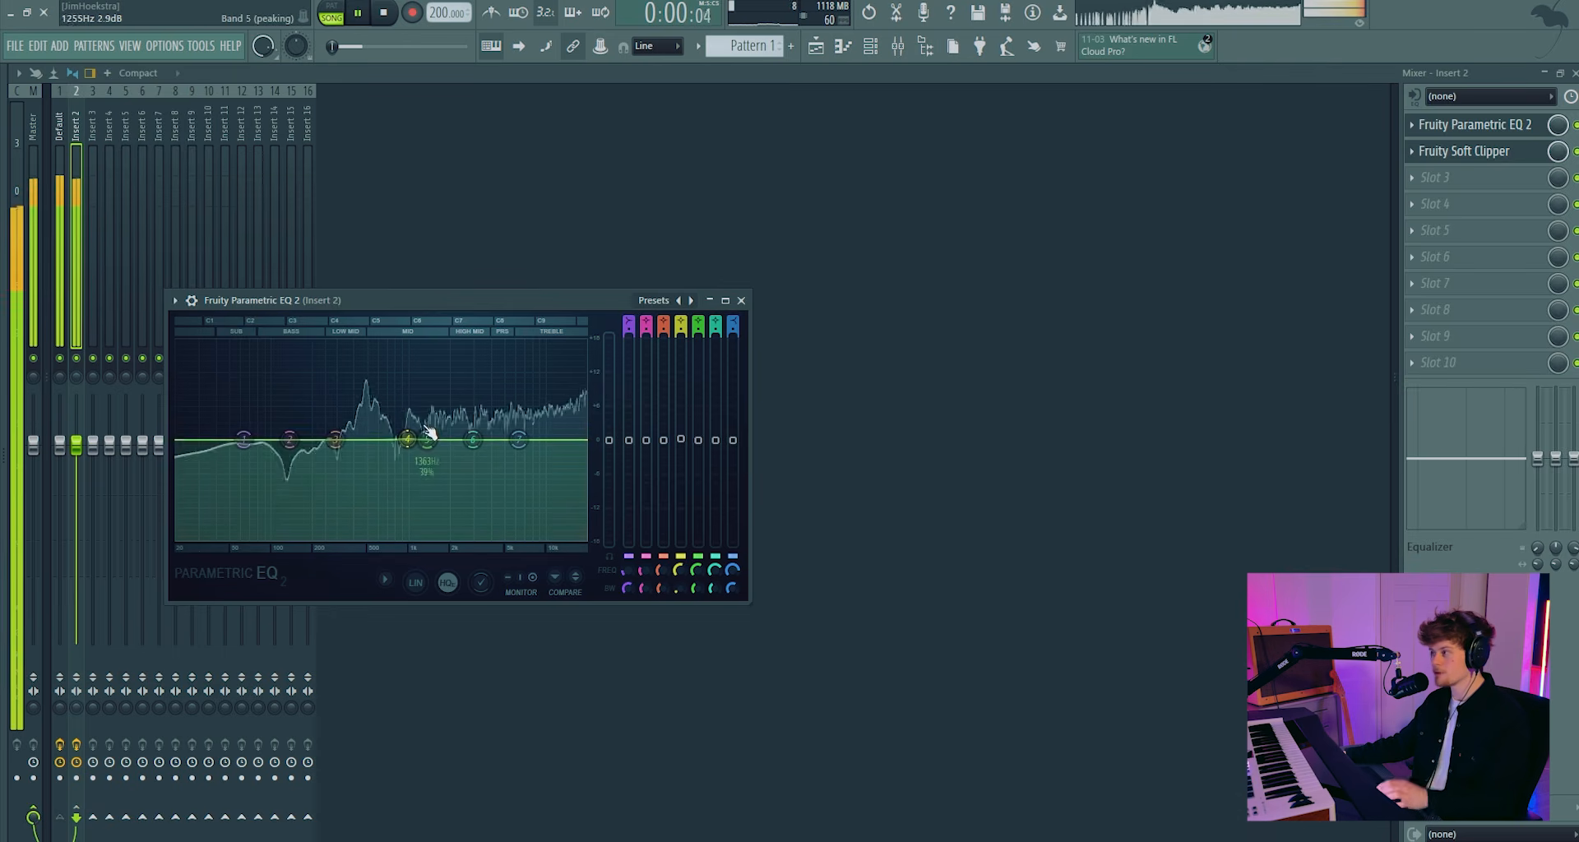
# In the Insert 2 EQ, lower band 5 slightly, cut band 3 by about 4.2 dB at 490 Hz and shift band 6 higher in frequency
pyautogui.moveTo(426, 434)
pyautogui.mouseDown()
pyautogui.moveTo(406, 447)
pyautogui.moveTo(437, 444)
pyautogui.mouseUp()
pyautogui.press('space')
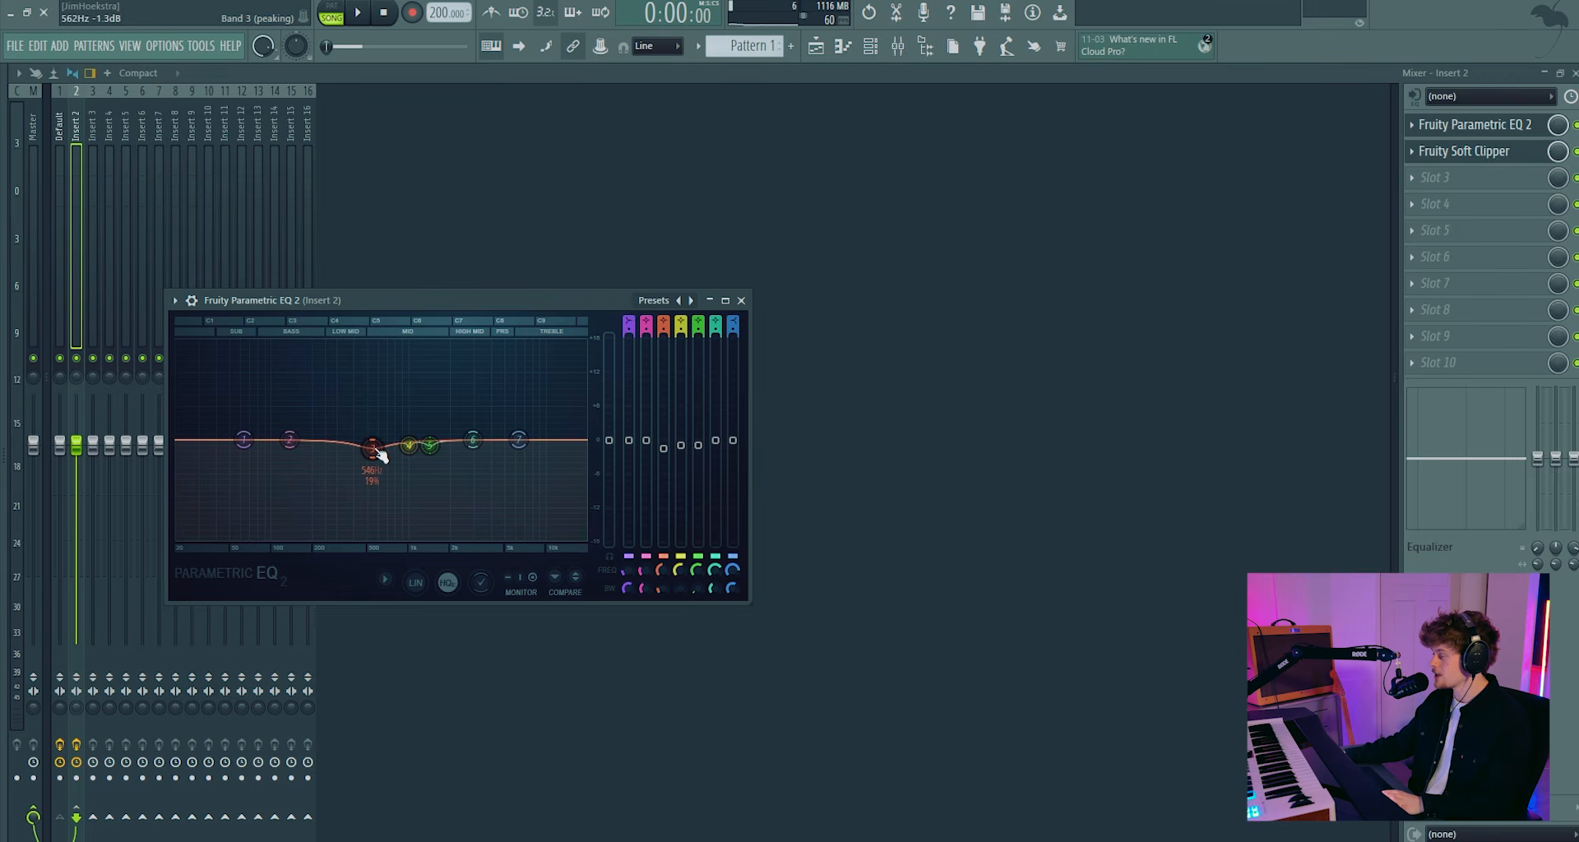
pyautogui.press('space')
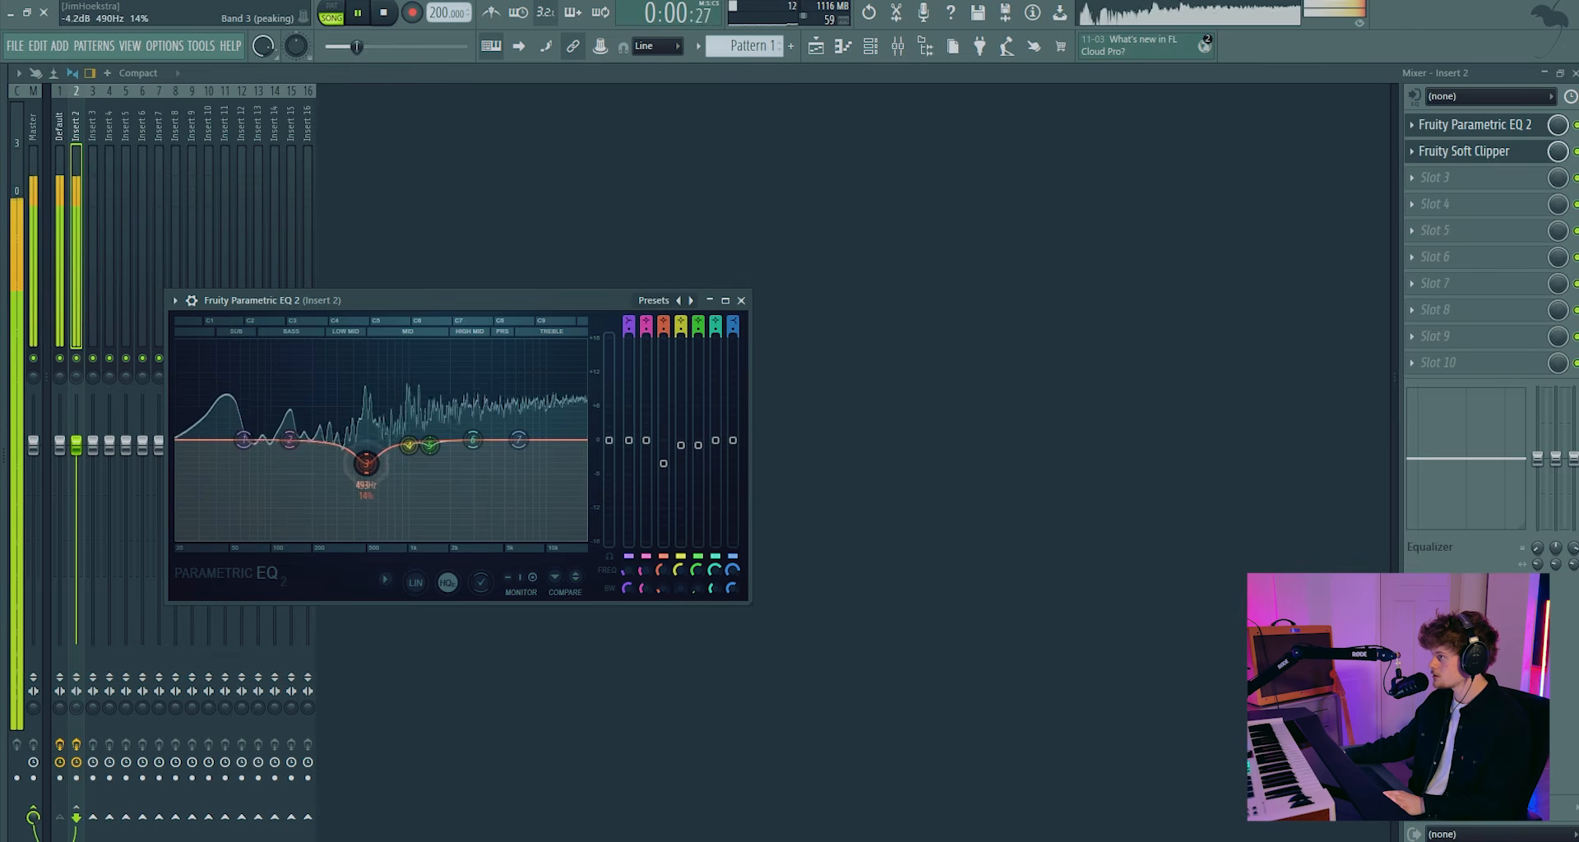
pyautogui.moveTo(473, 440); pyautogui.dragTo(531, 436)
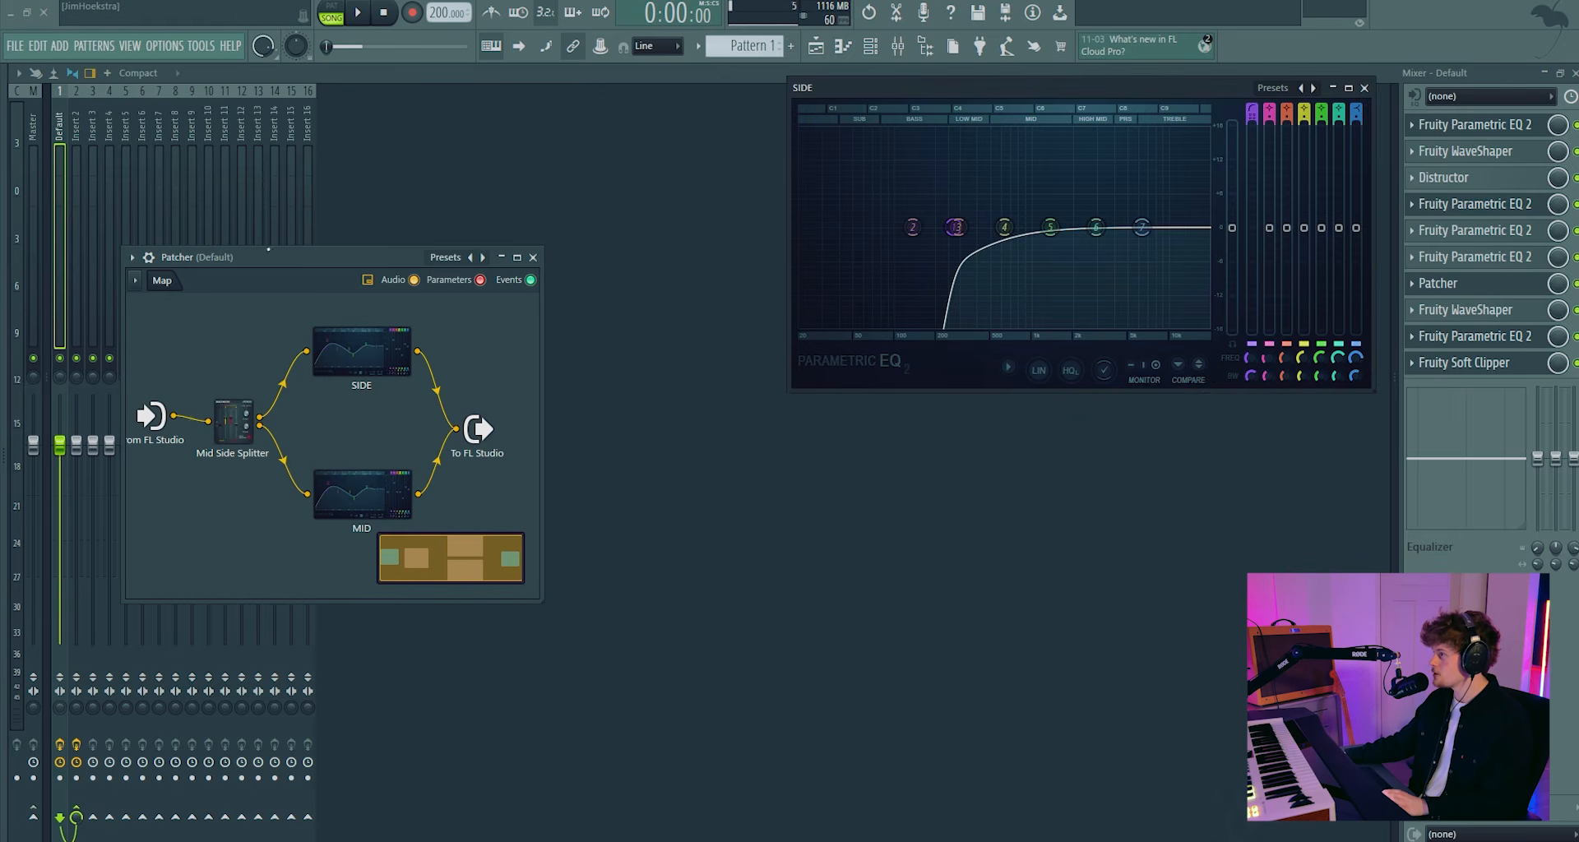
# In the Patcher's SIDE EQ, try a band 5 boost of about 3.4 dB at 794 Hz, then lower bands 5 and 7 to roll off the treble
pyautogui.moveTo(1046, 231); pyautogui.dragTo(1015, 209)
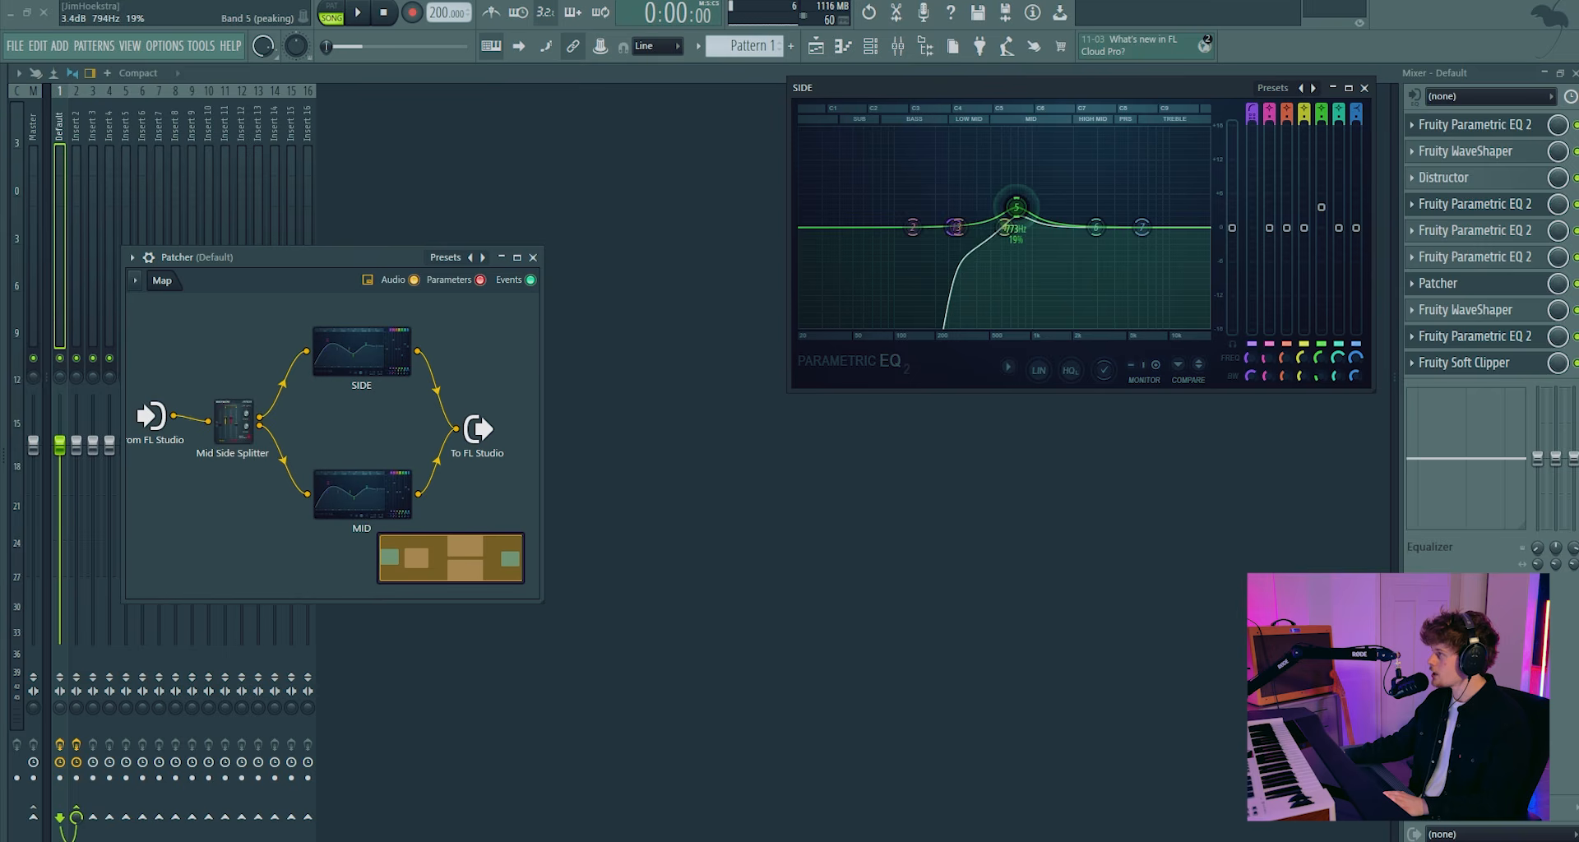
pyautogui.moveTo(988, 161); pyautogui.dragTo(1182, 271)
pyautogui.press('space')
pyautogui.press('space')
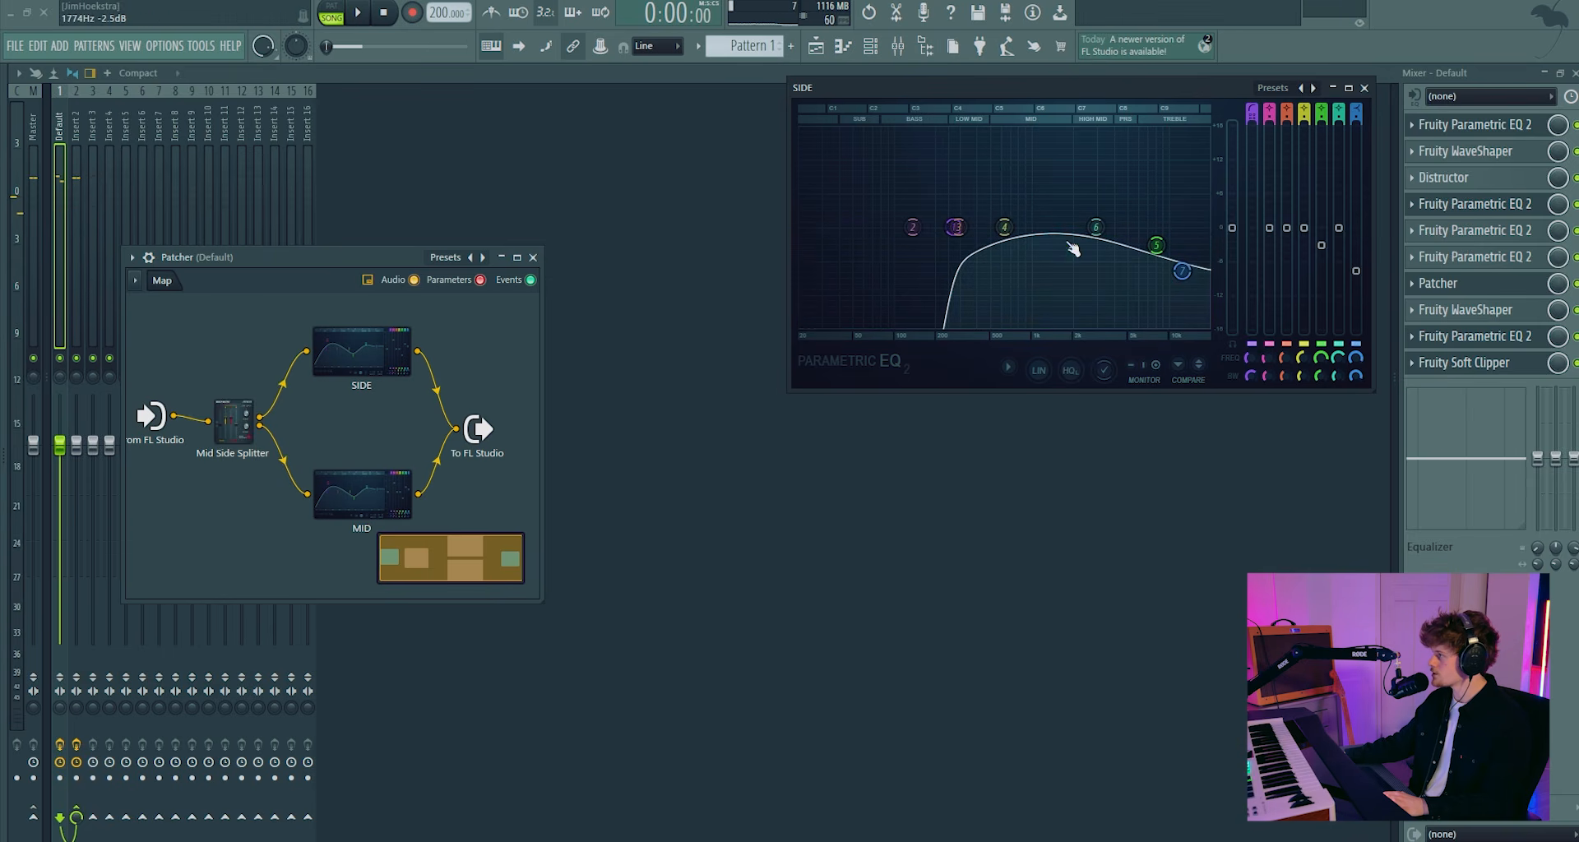
# Boost band 4 of the SIDE EQ by about 4.2 dB near 510 Hz with a 49% width while checking playback
pyautogui.moveTo(1004, 226)
pyautogui.mouseDown()
pyautogui.moveTo(952, 170)
pyautogui.moveTo(956, 130)
pyautogui.moveTo(1023, 149)
pyautogui.moveTo(998, 222)
pyautogui.moveTo(989, 206)
pyautogui.mouseUp()
pyautogui.press('space')
pyautogui.press('space')
pyautogui.scroll(3, 997, 220)
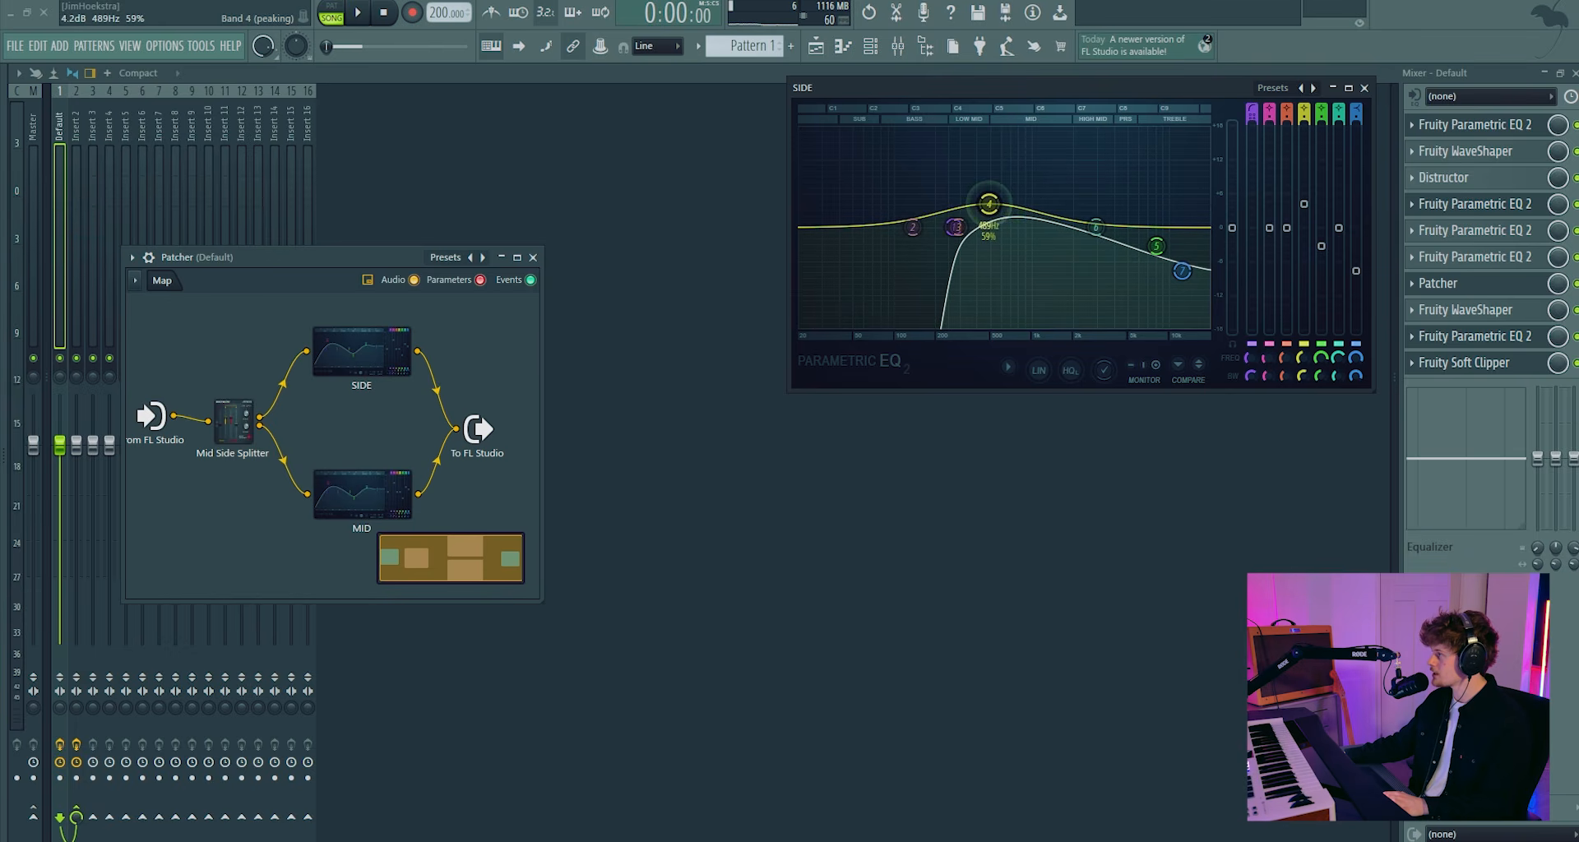
pyautogui.press('space')
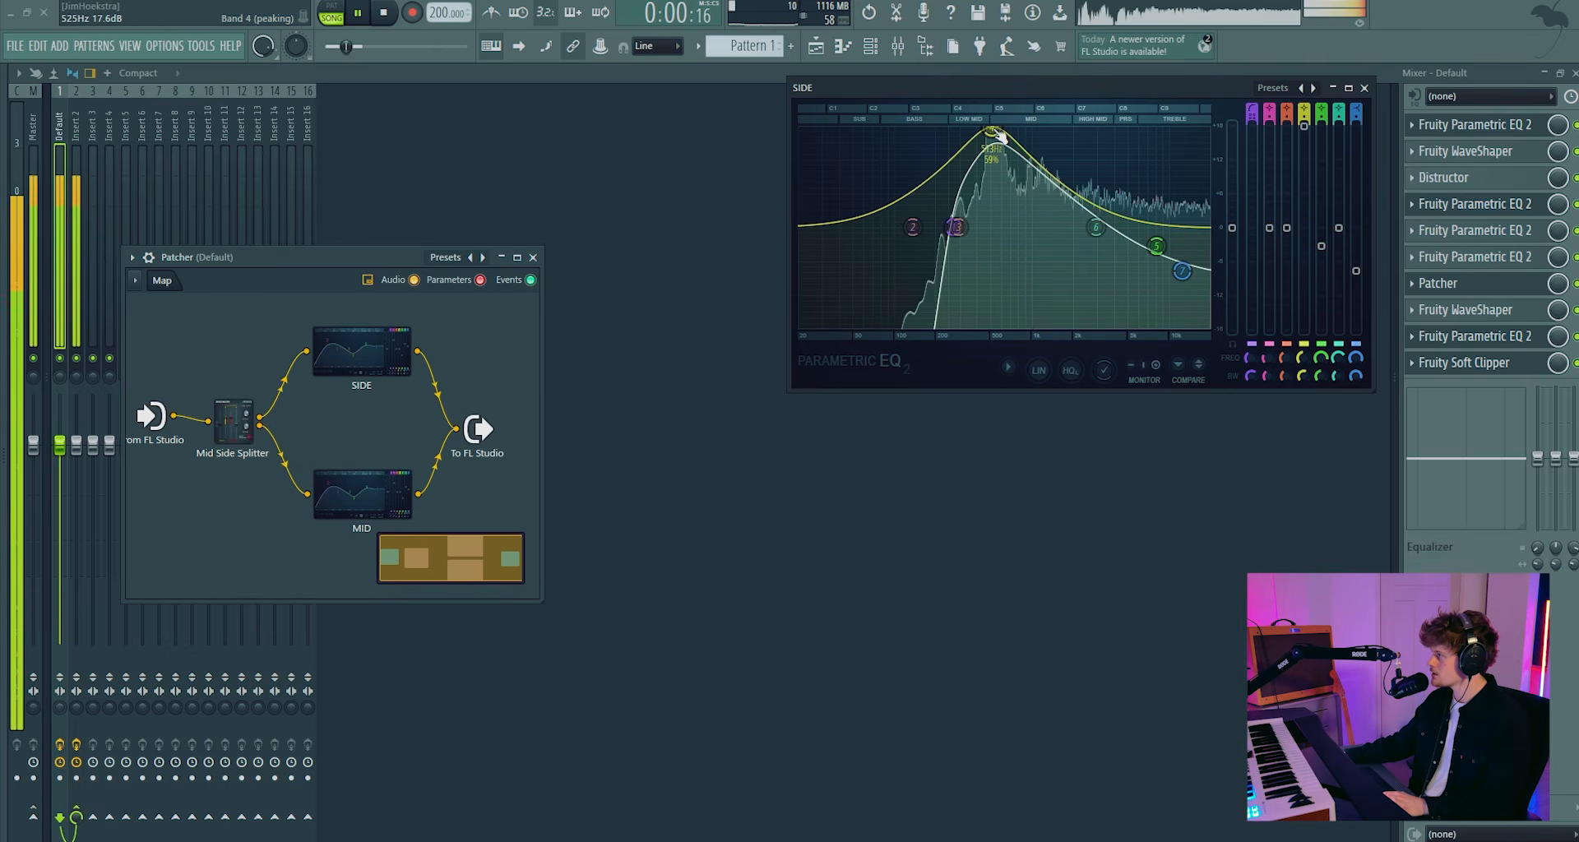
pyautogui.moveTo(997, 135); pyautogui.dragTo(997, 214)
pyautogui.scroll(-2, 998, 213)
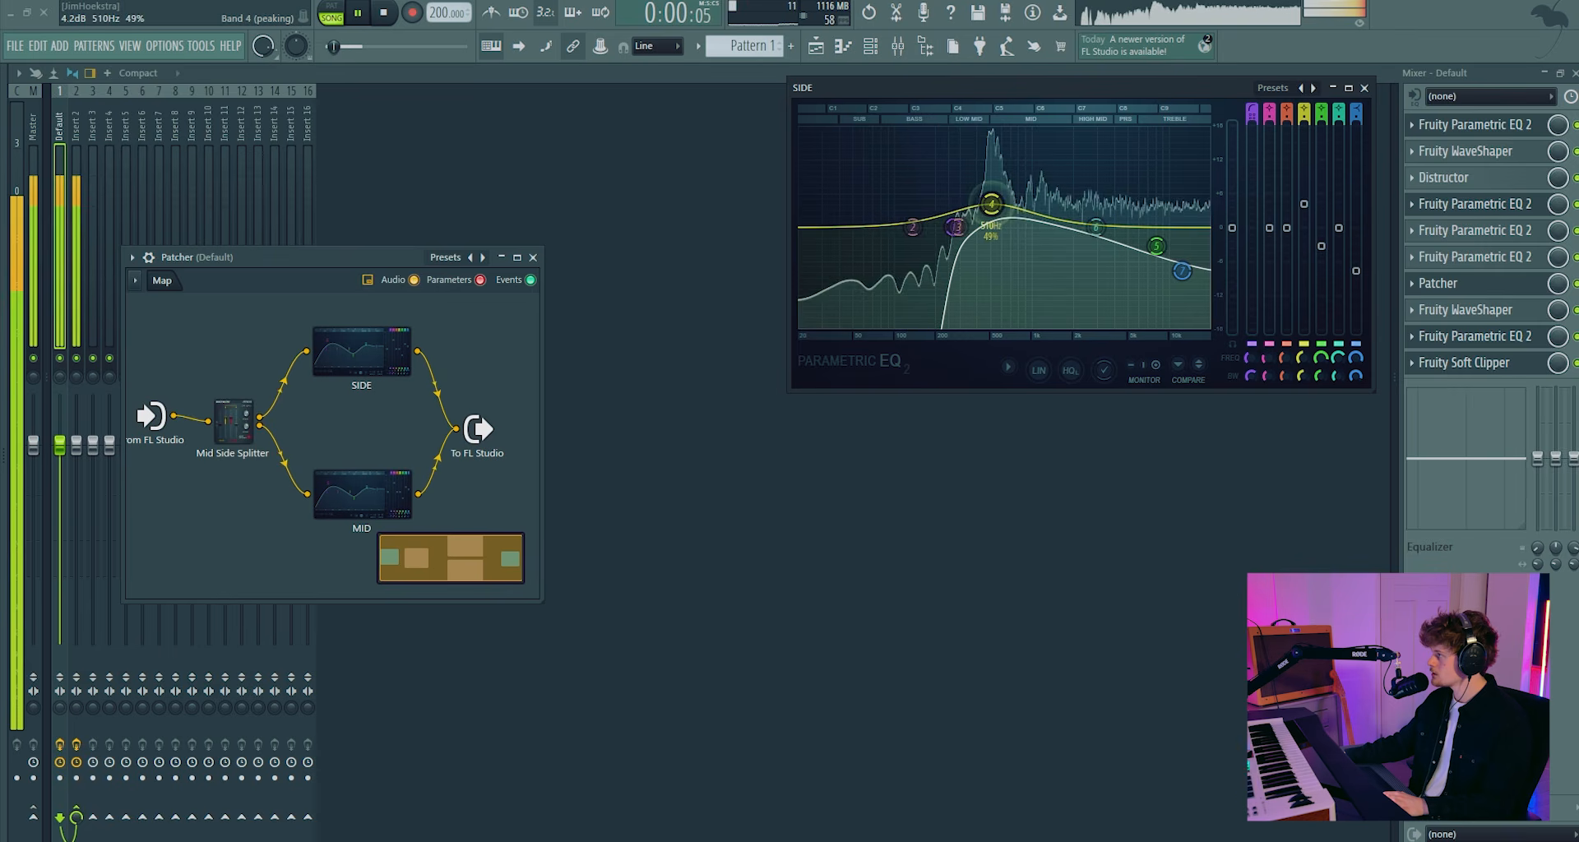
pyautogui.press('space')
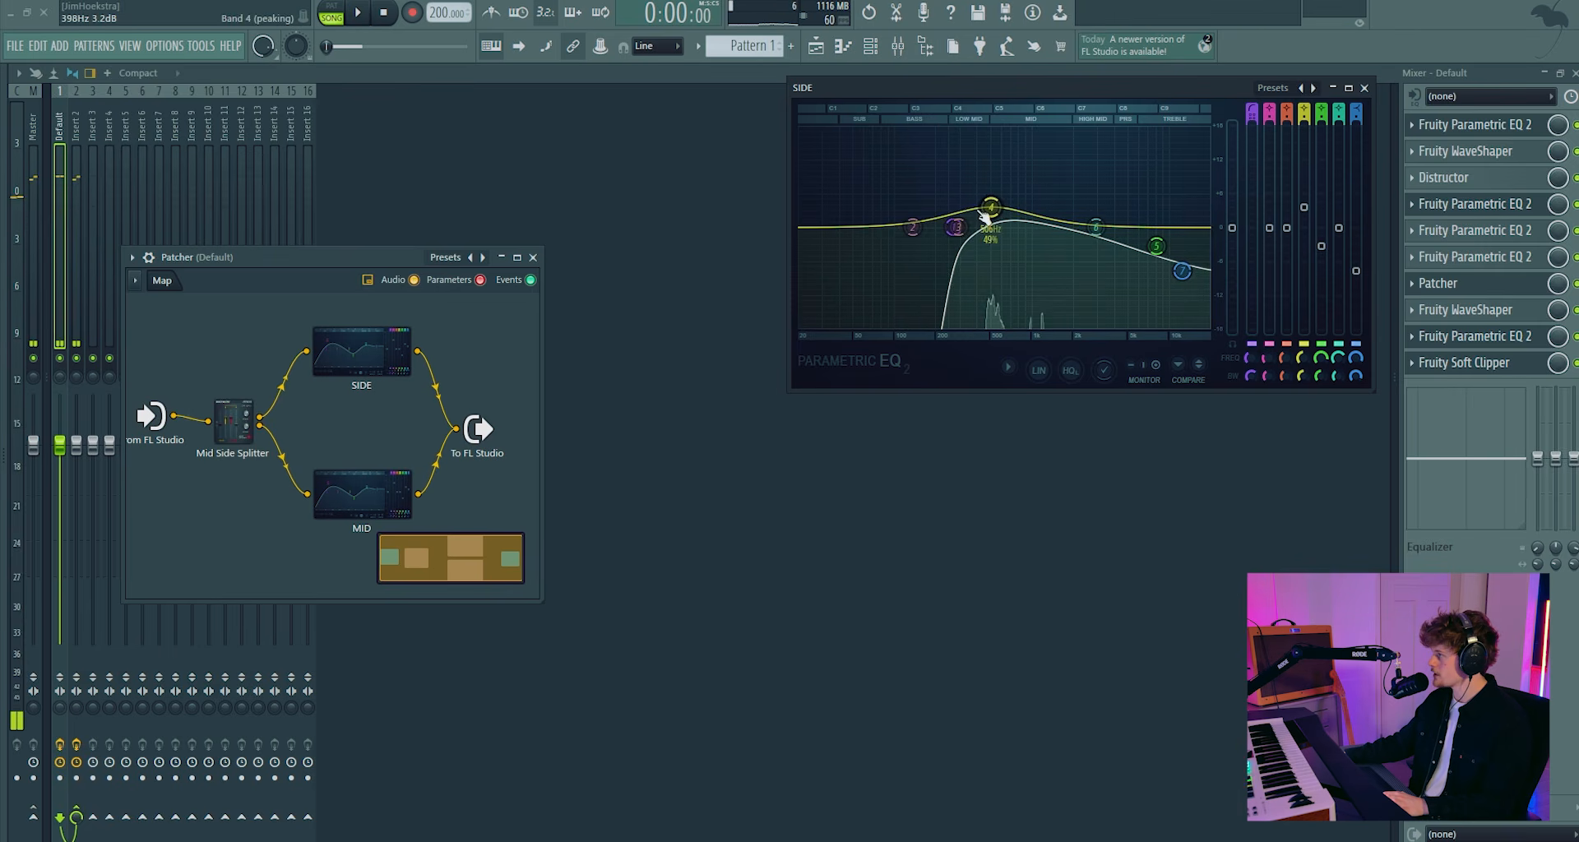
pyautogui.press('space')
# Reshape the Band 1 level automation clip on Track 2 into a curved rise, a held peak and a steep fall, and play it
pyautogui.click(1455, 179)
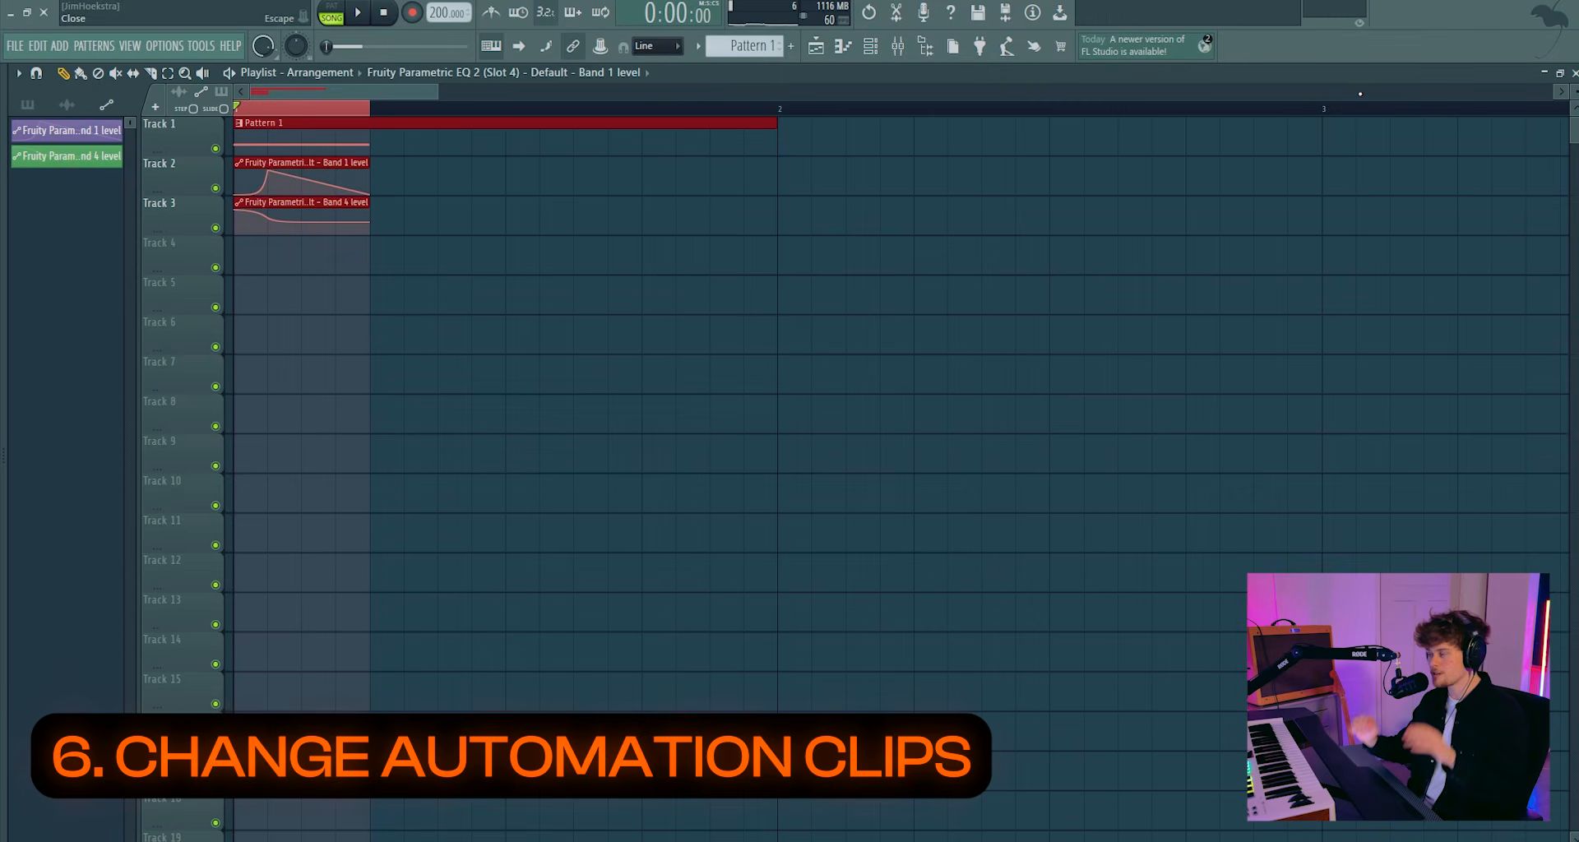
pyautogui.click(439, 341)
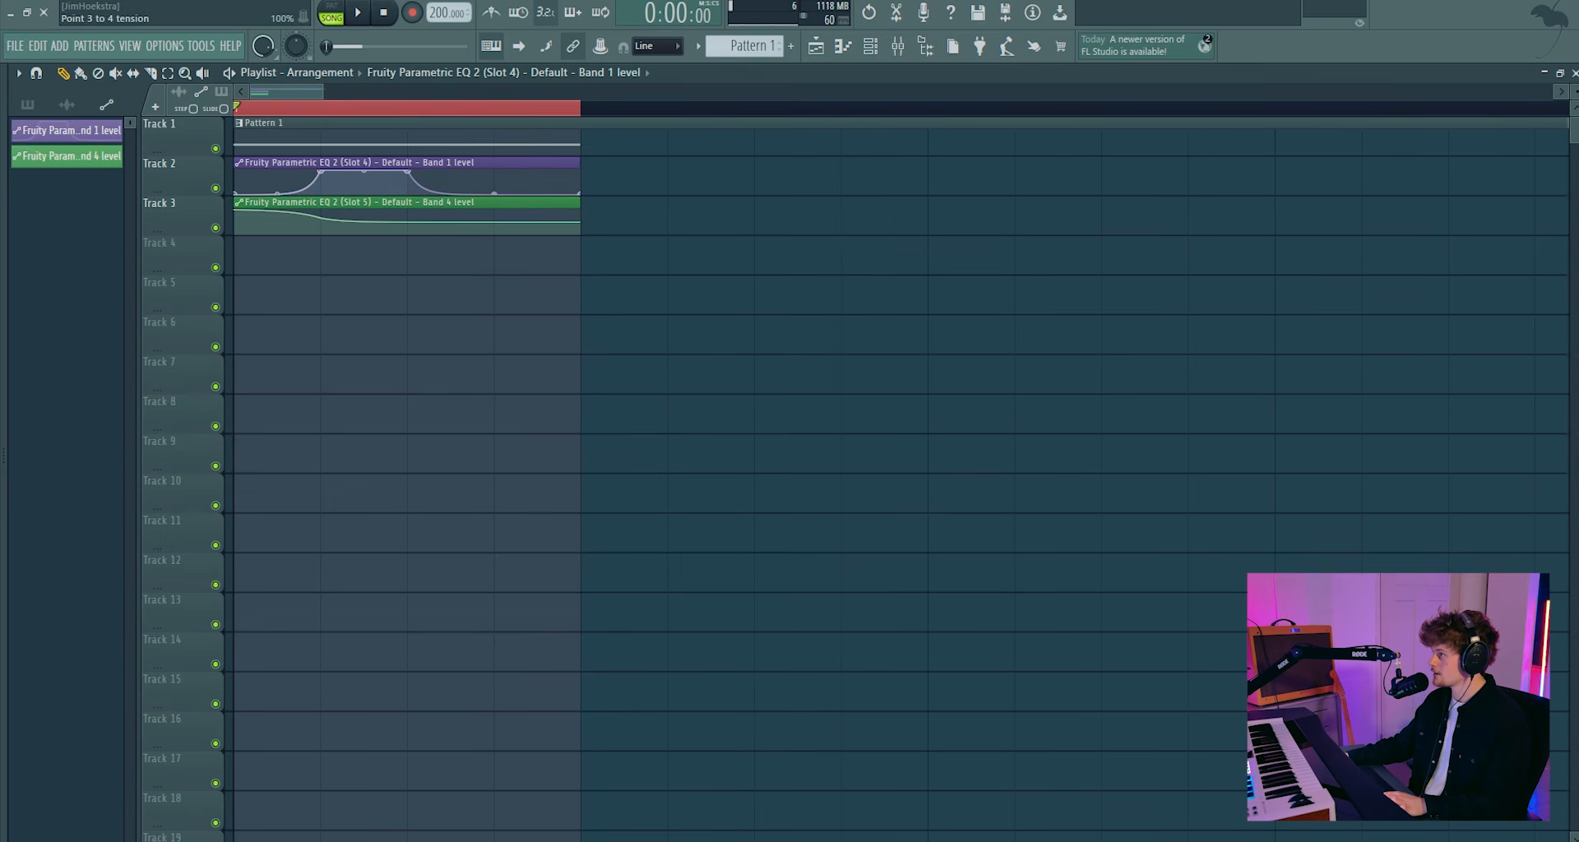
pyautogui.press('space')
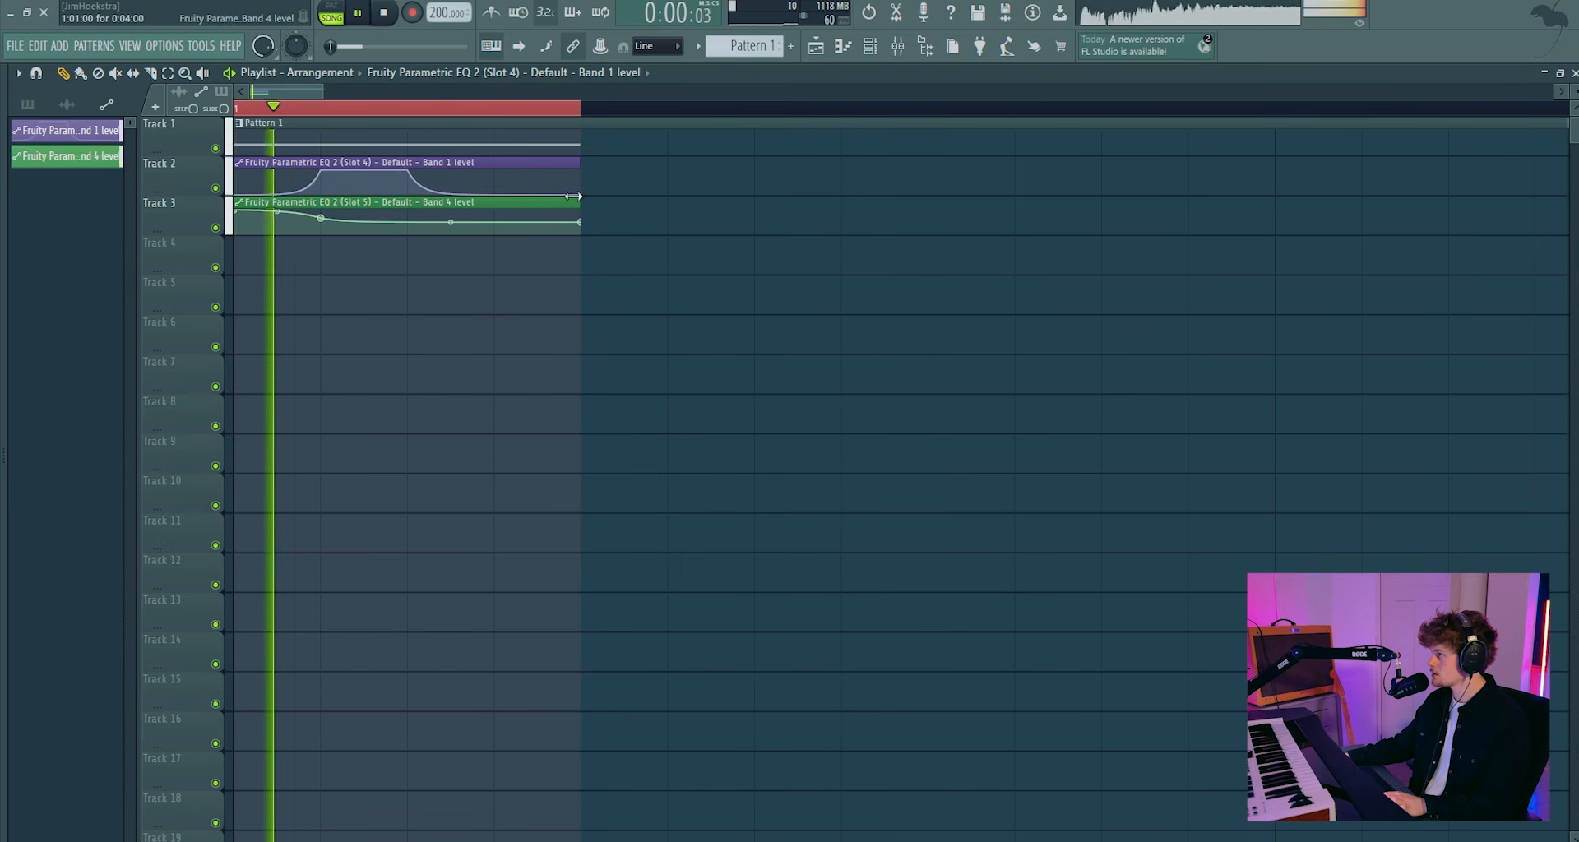
# Reshape the Band 4 level automation clip on Track 3 into a mid-clip dip that climbs back toward the end, and play it
pyautogui.press('space')
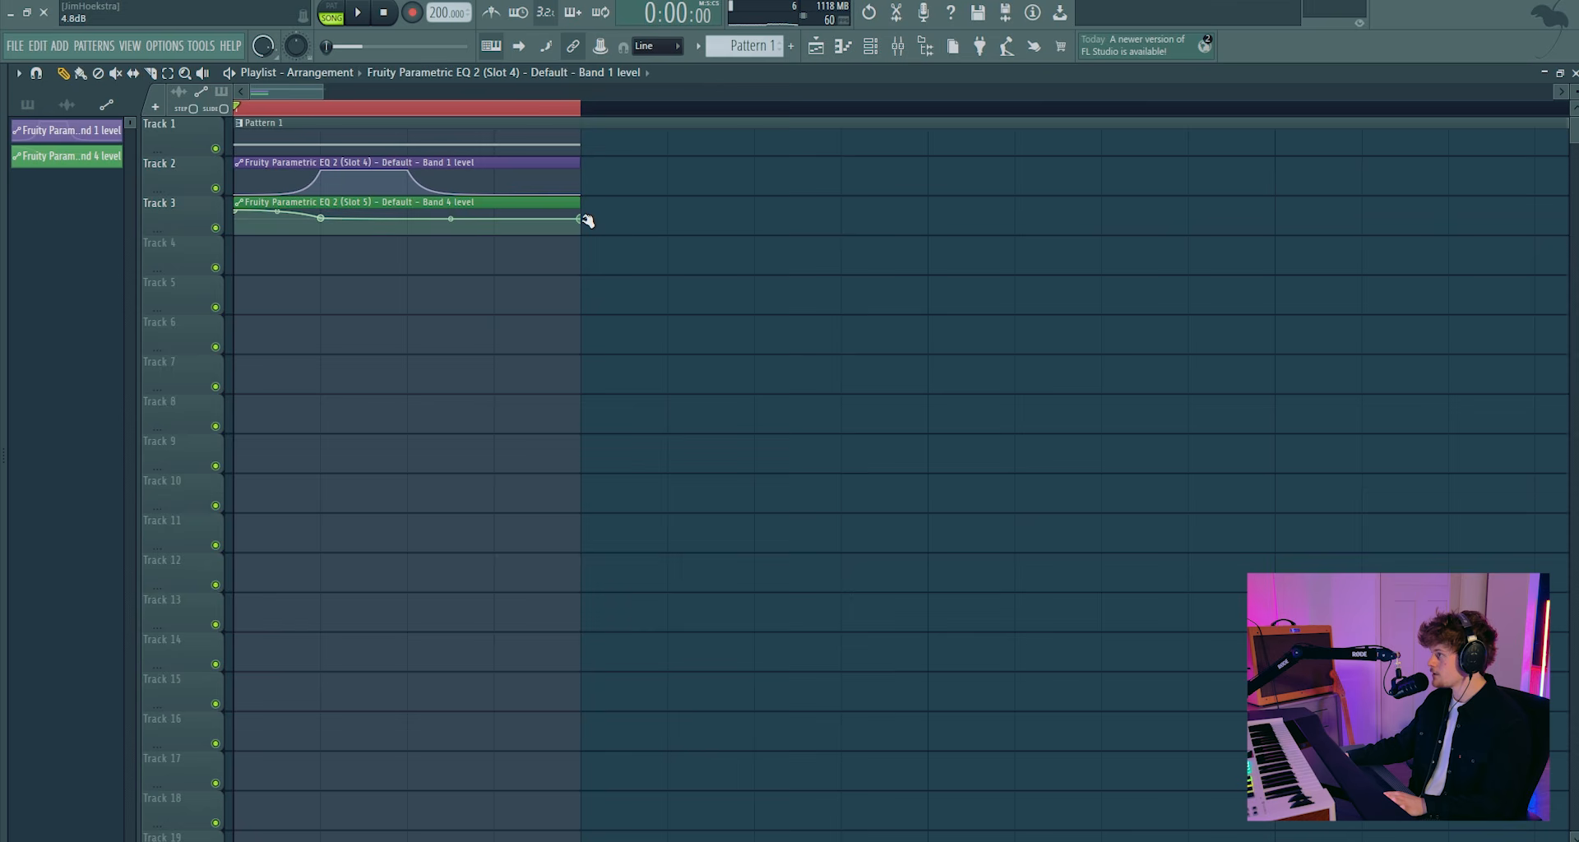
pyautogui.press('space')
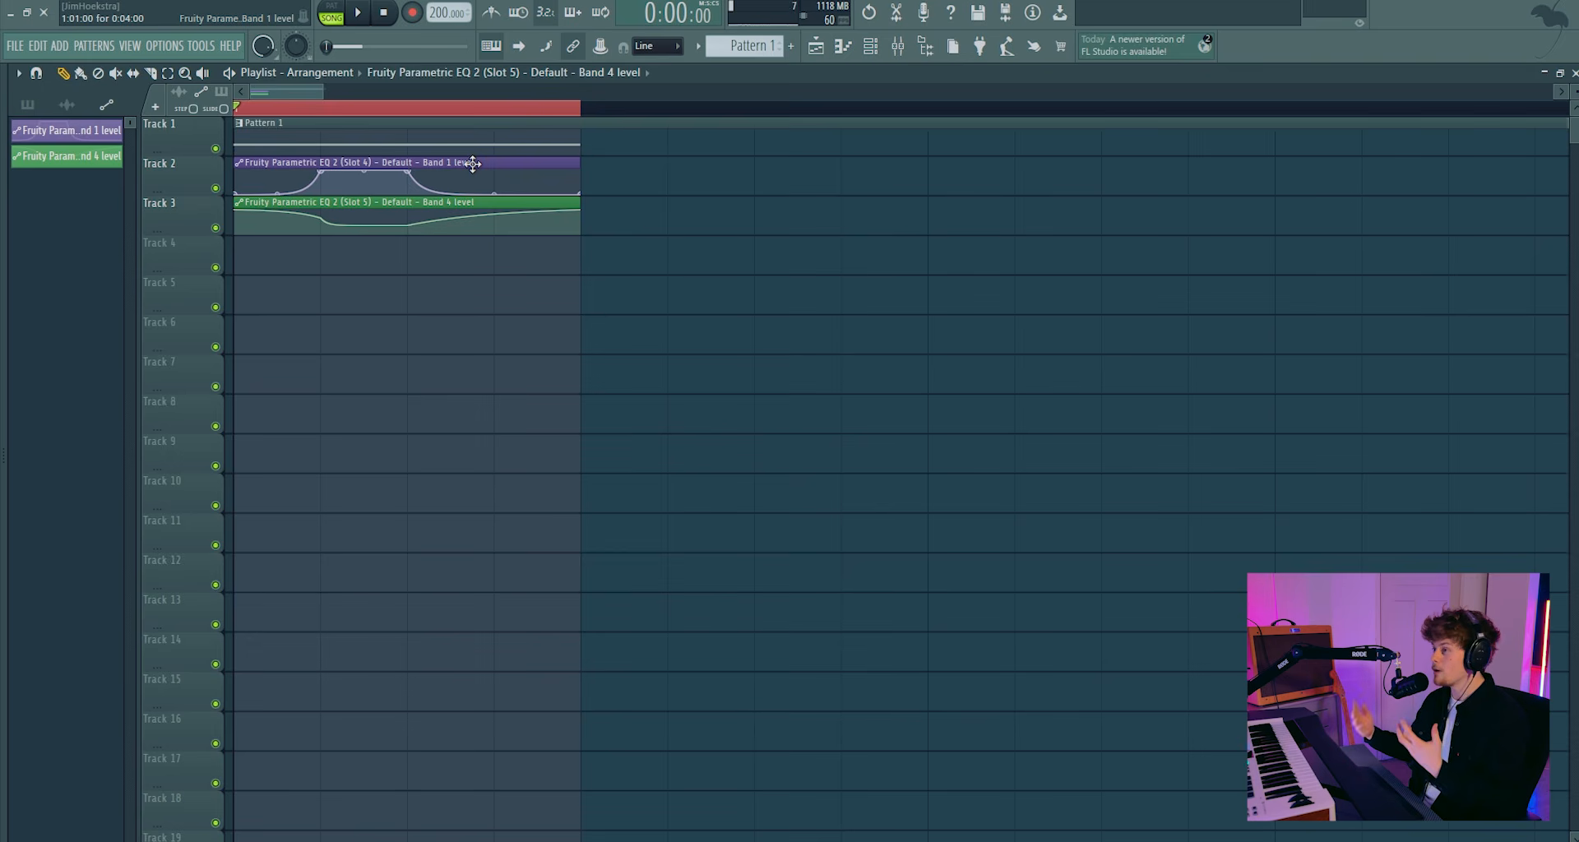
pyautogui.press('space')
pyautogui.press('space')
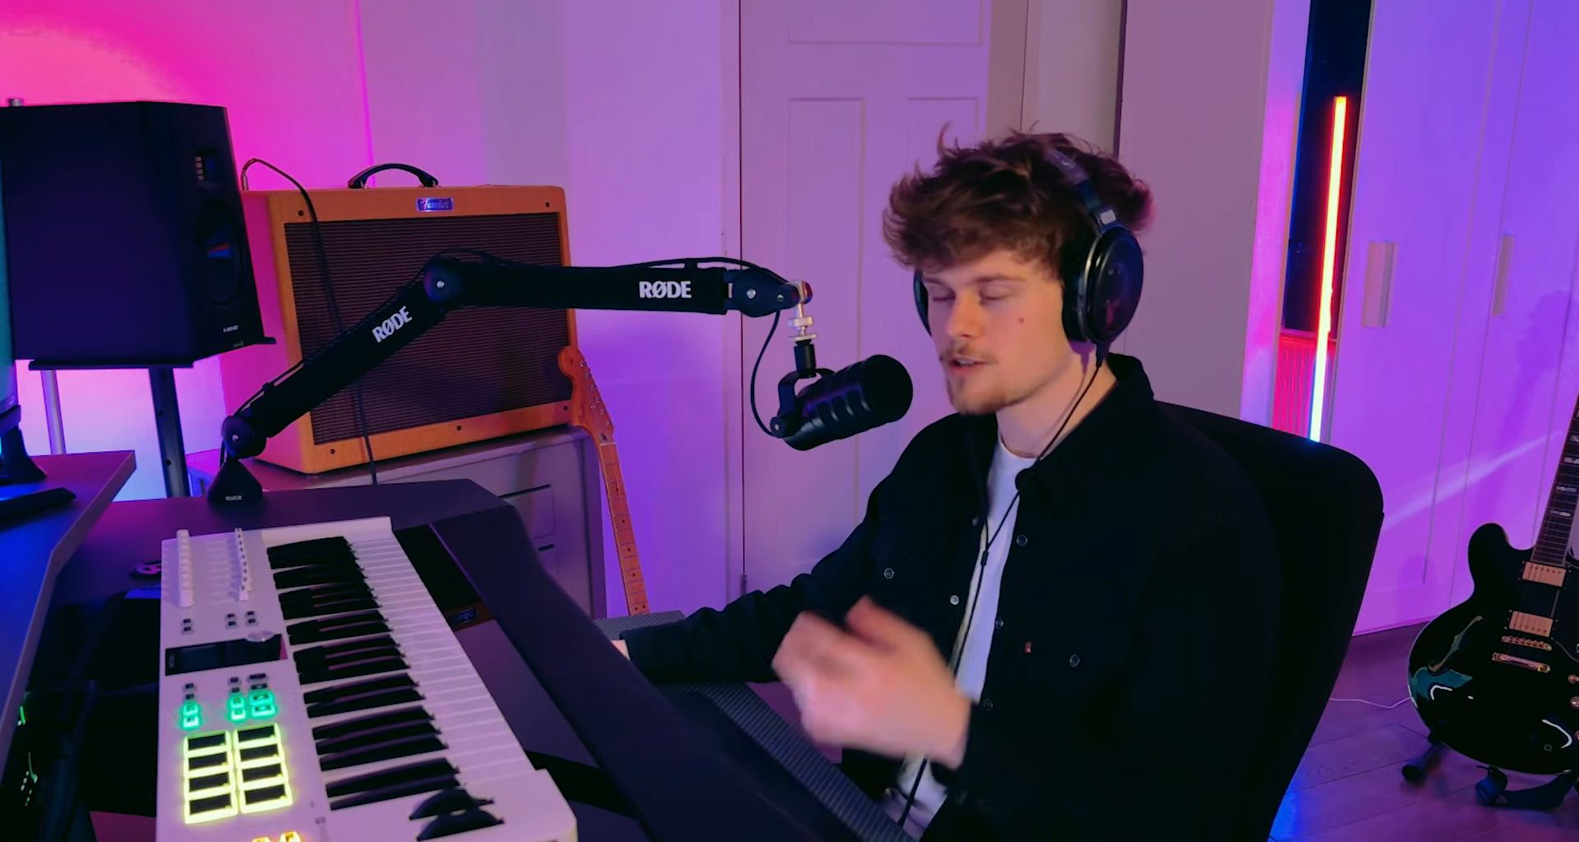
# Set the maximum output level of the Band 1 level automation clip to about 55% during playback
pyautogui.doubleClick(404, 158)
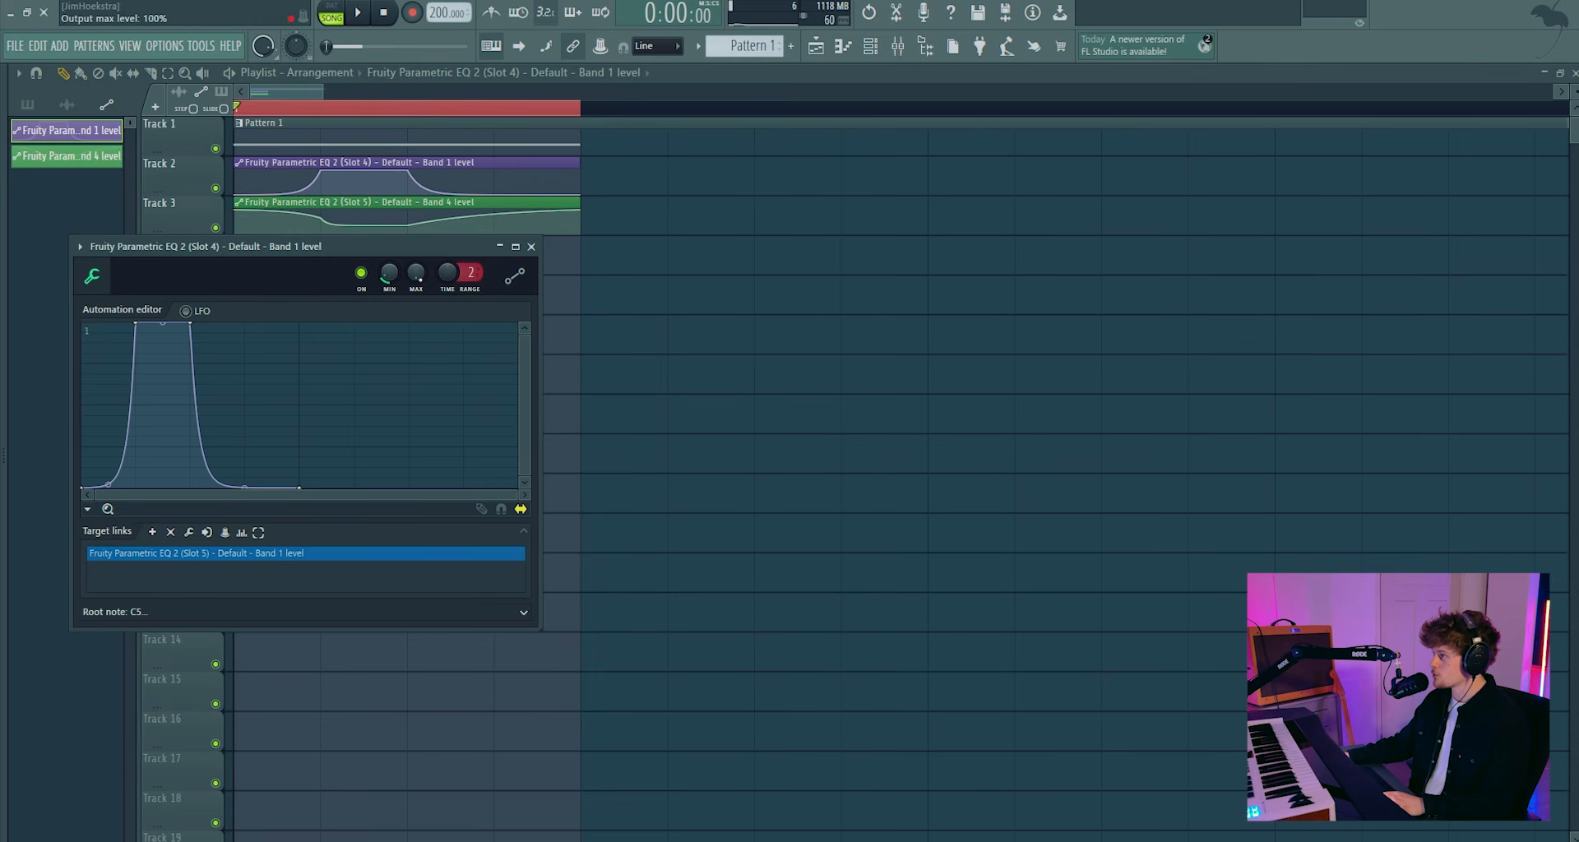
pyautogui.press('space')
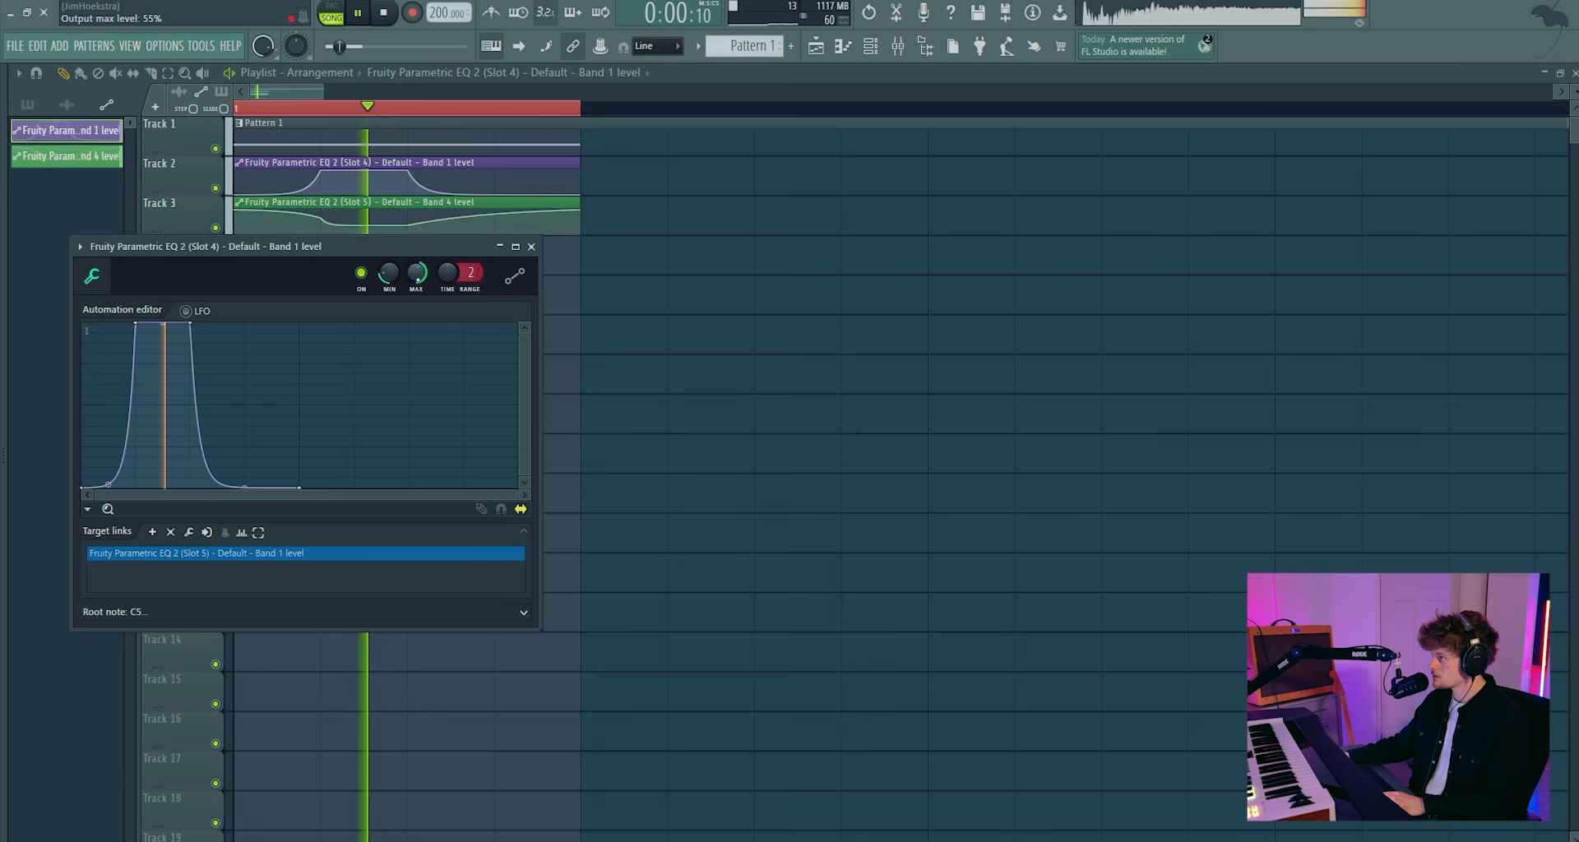
pyautogui.press('space')
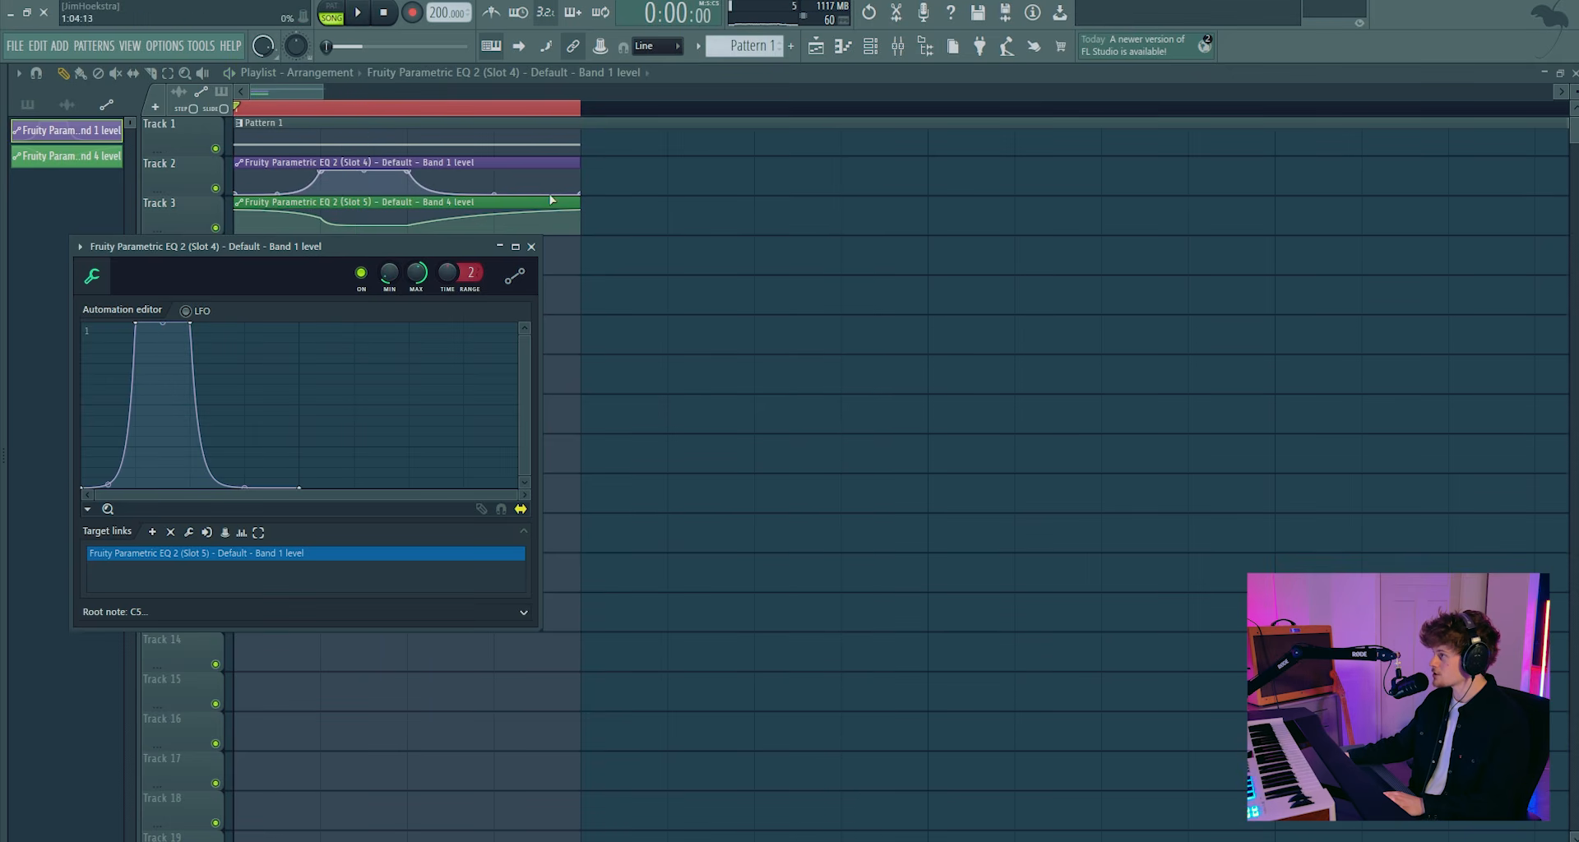
pyautogui.press('Escape')
# Try holding the Band 1 level automation at its peak through to the end of the clip
pyautogui.press('space')
pyautogui.press('space')
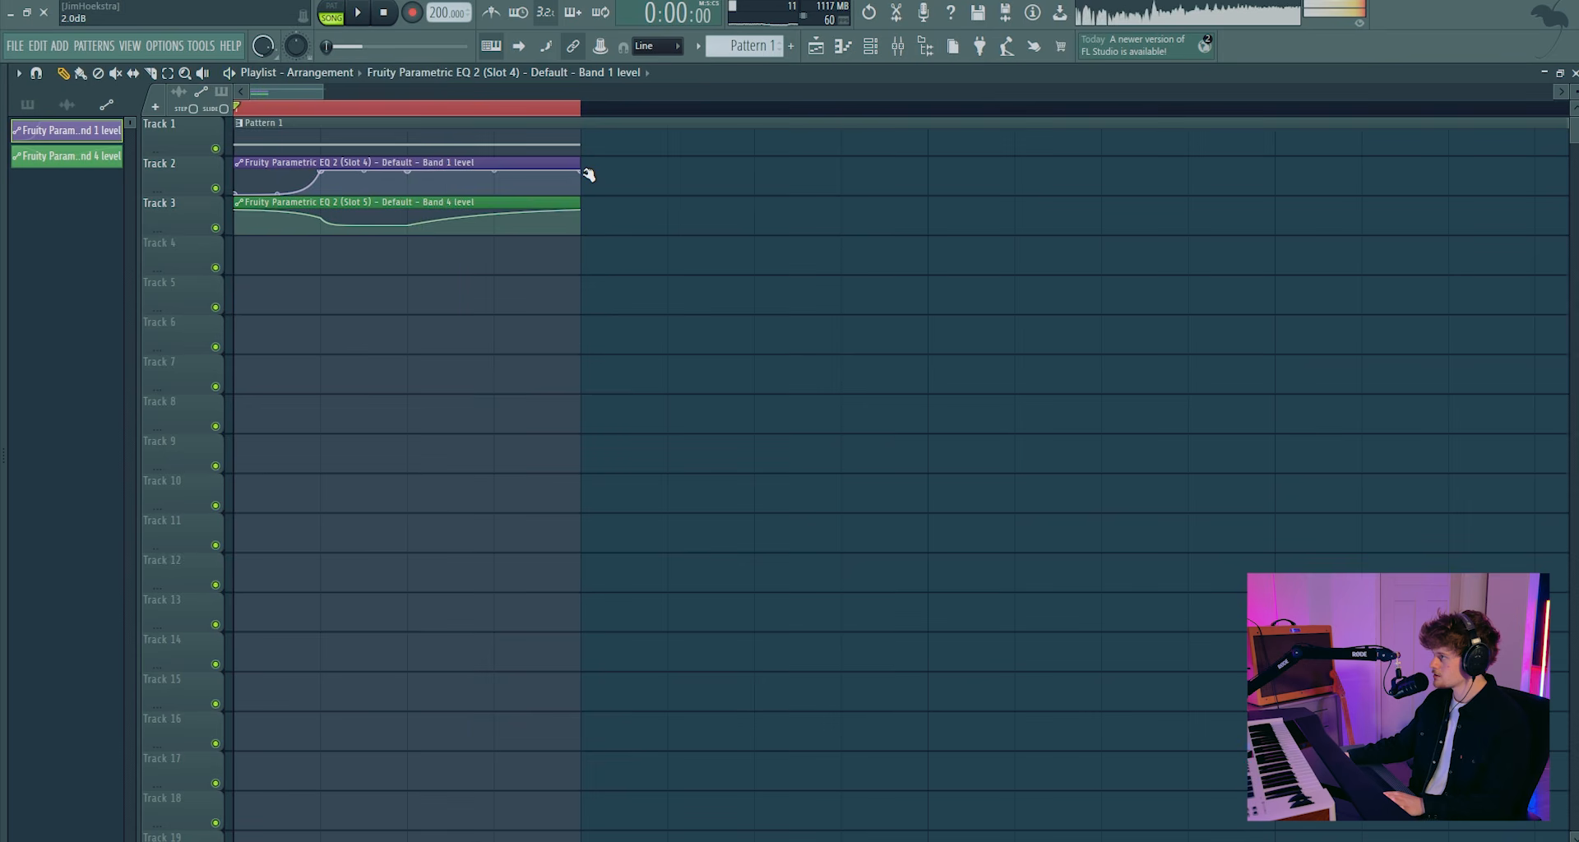
pyautogui.moveTo(586, 171); pyautogui.dragTo(584, 195)
pyautogui.doubleClick(475, 165)
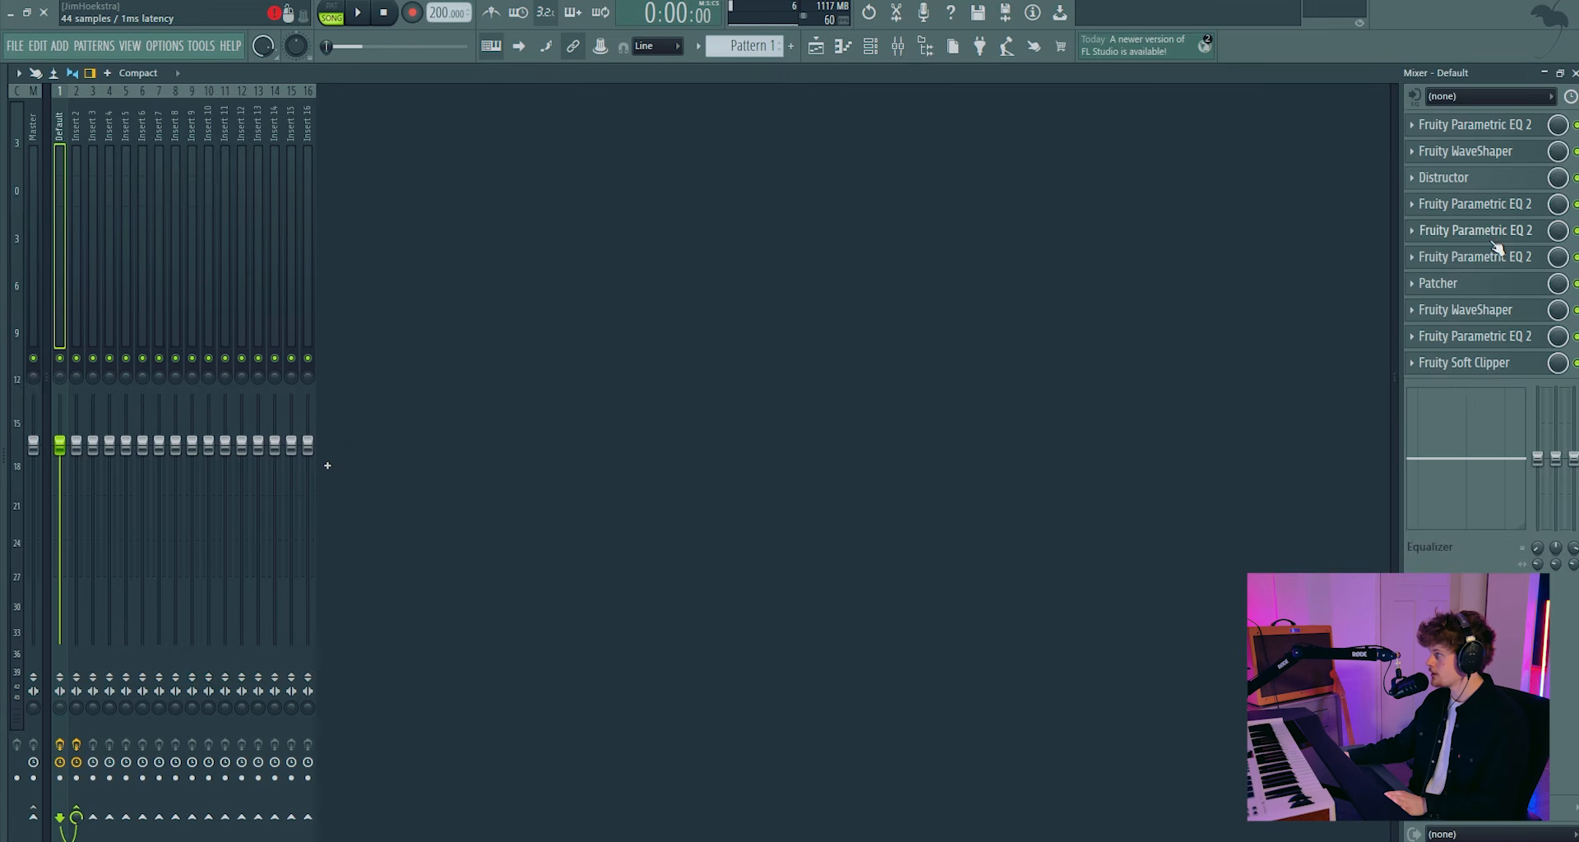
pyautogui.click(1497, 256)
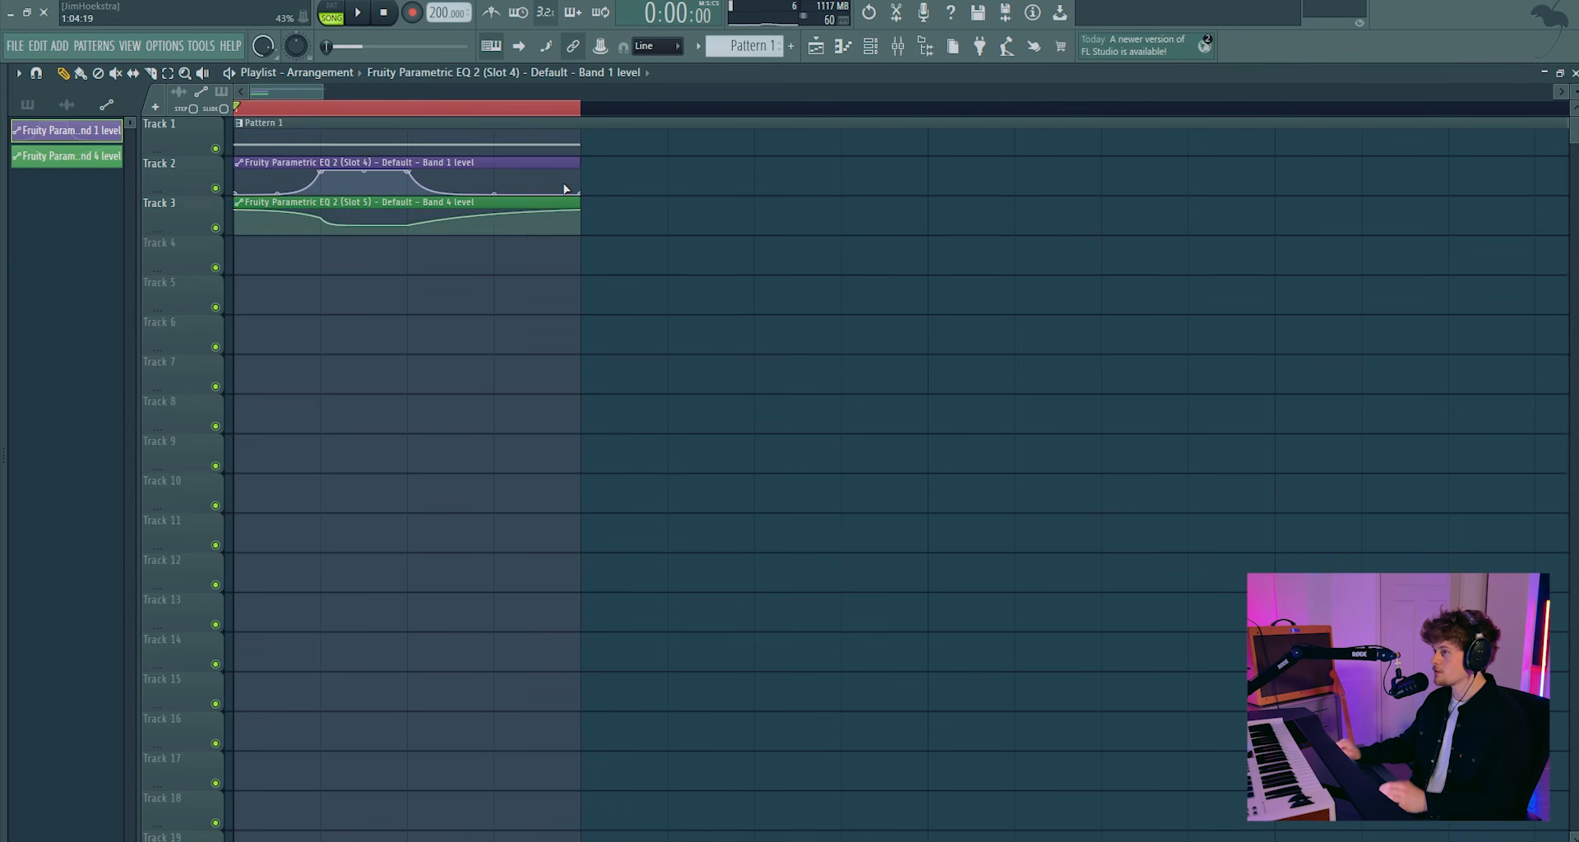
# Delete the second peak point of the Band 1 level automation so the level falls gradually from its first peak to the clip's end
pyautogui.press('space')
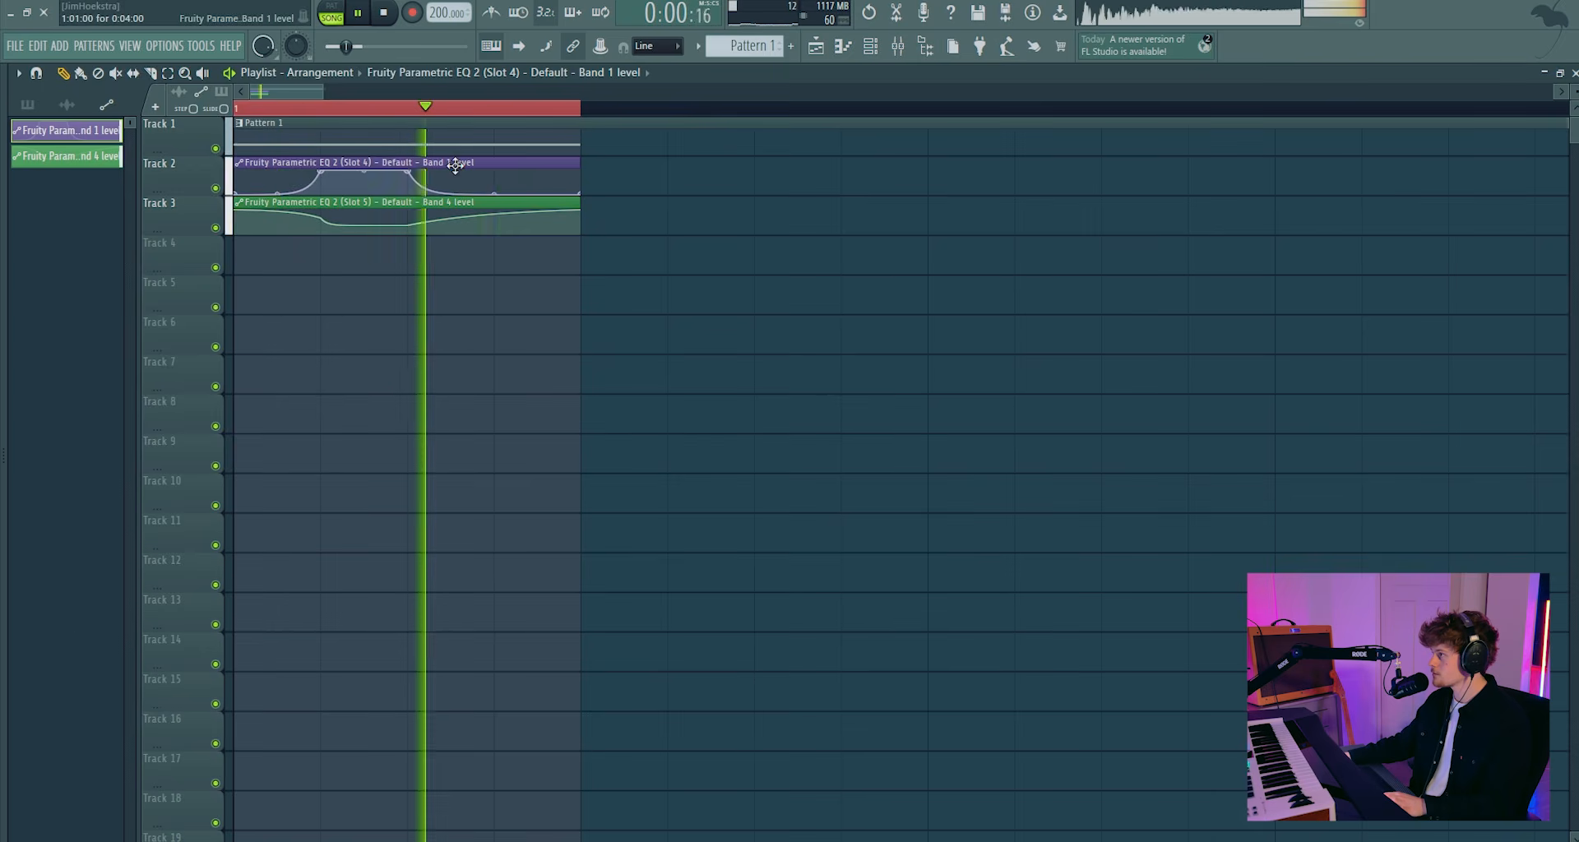
pyautogui.doubleClick(455, 165)
pyautogui.rightClick(495, 193)
pyautogui.rightClick(409, 173)
pyautogui.click(428, 195)
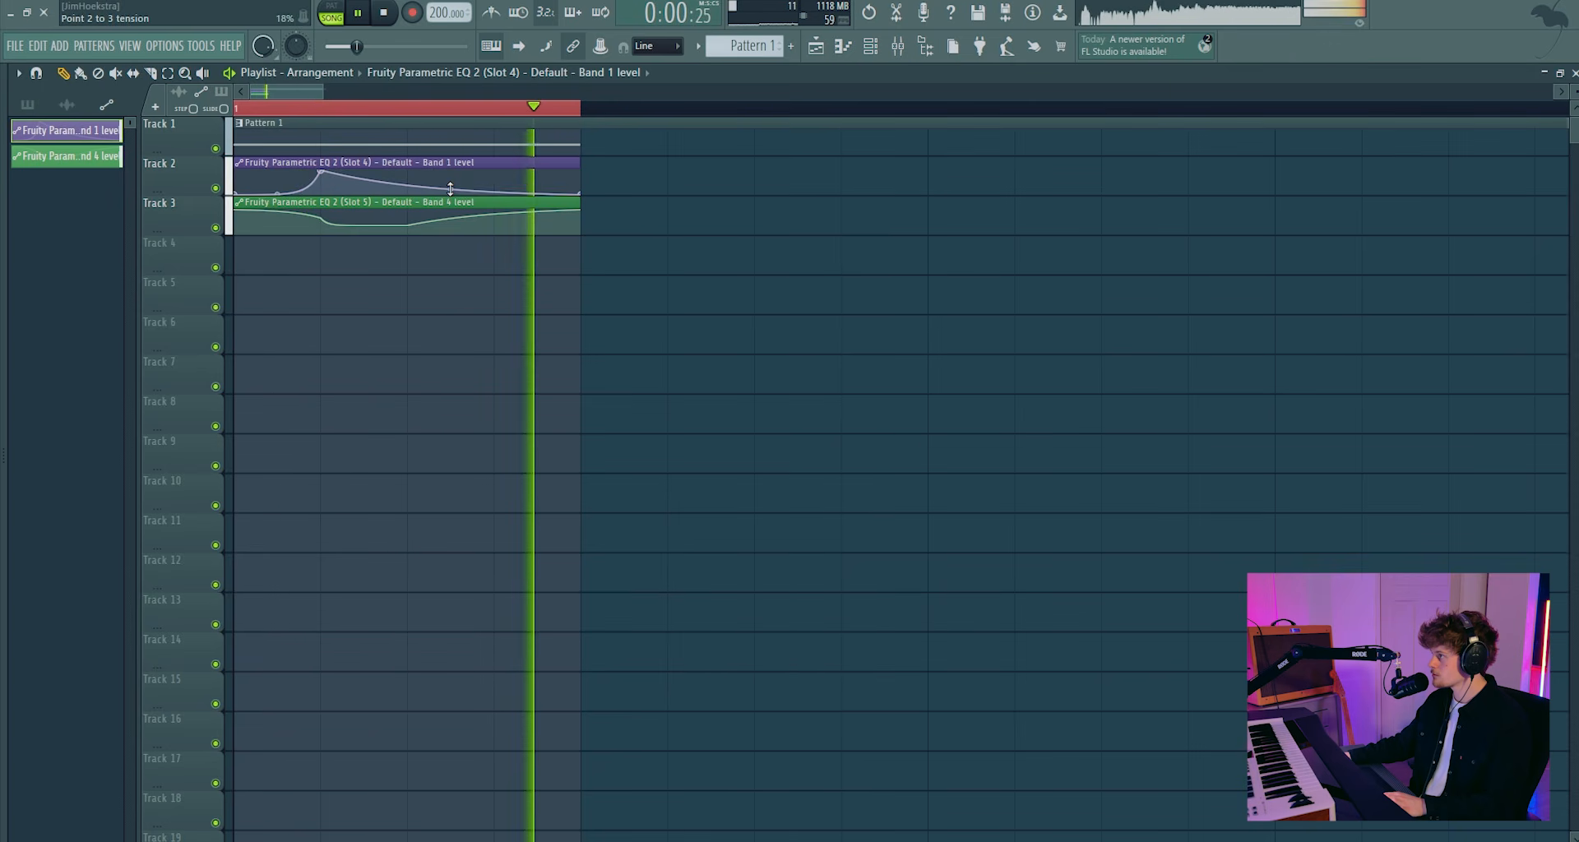
# Straighten the Band 1 level automation's fall and set the clip's minimum output level to 18%
pyautogui.doubleClick(450, 188)
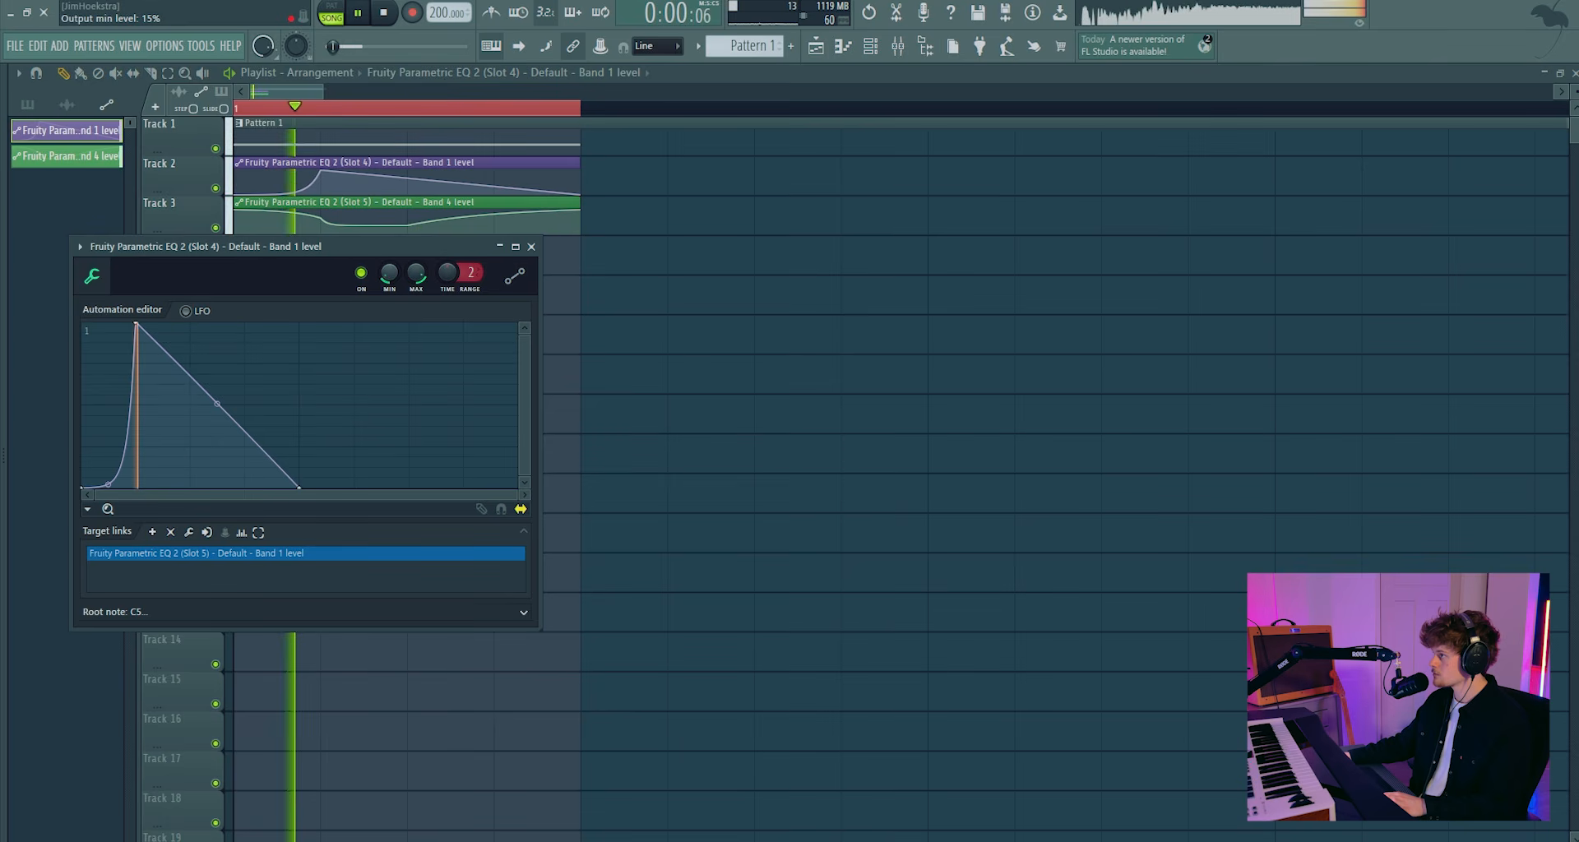
pyautogui.moveTo(389, 272)
pyautogui.mouseDown()
pyautogui.moveTo(389, 194)
pyautogui.moveTo(389, 269)
pyautogui.mouseUp()
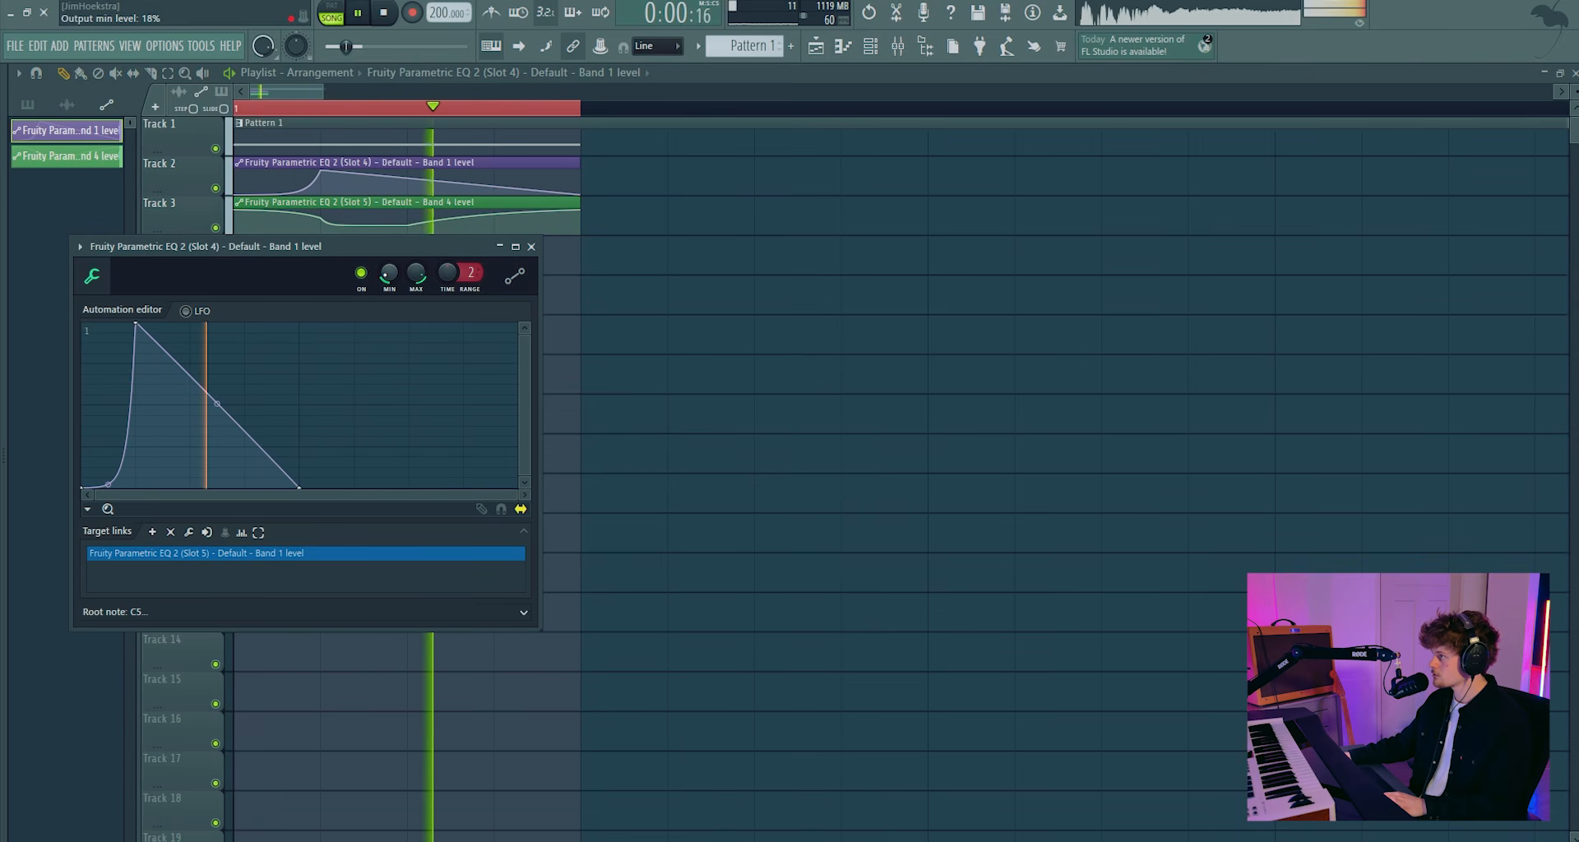
pyautogui.click(531, 246)
# Delete the first dip point of the Band 4 level automation, move the remaining one earlier and lower the end point to about 9.6 dB
pyautogui.rightClick(323, 222)
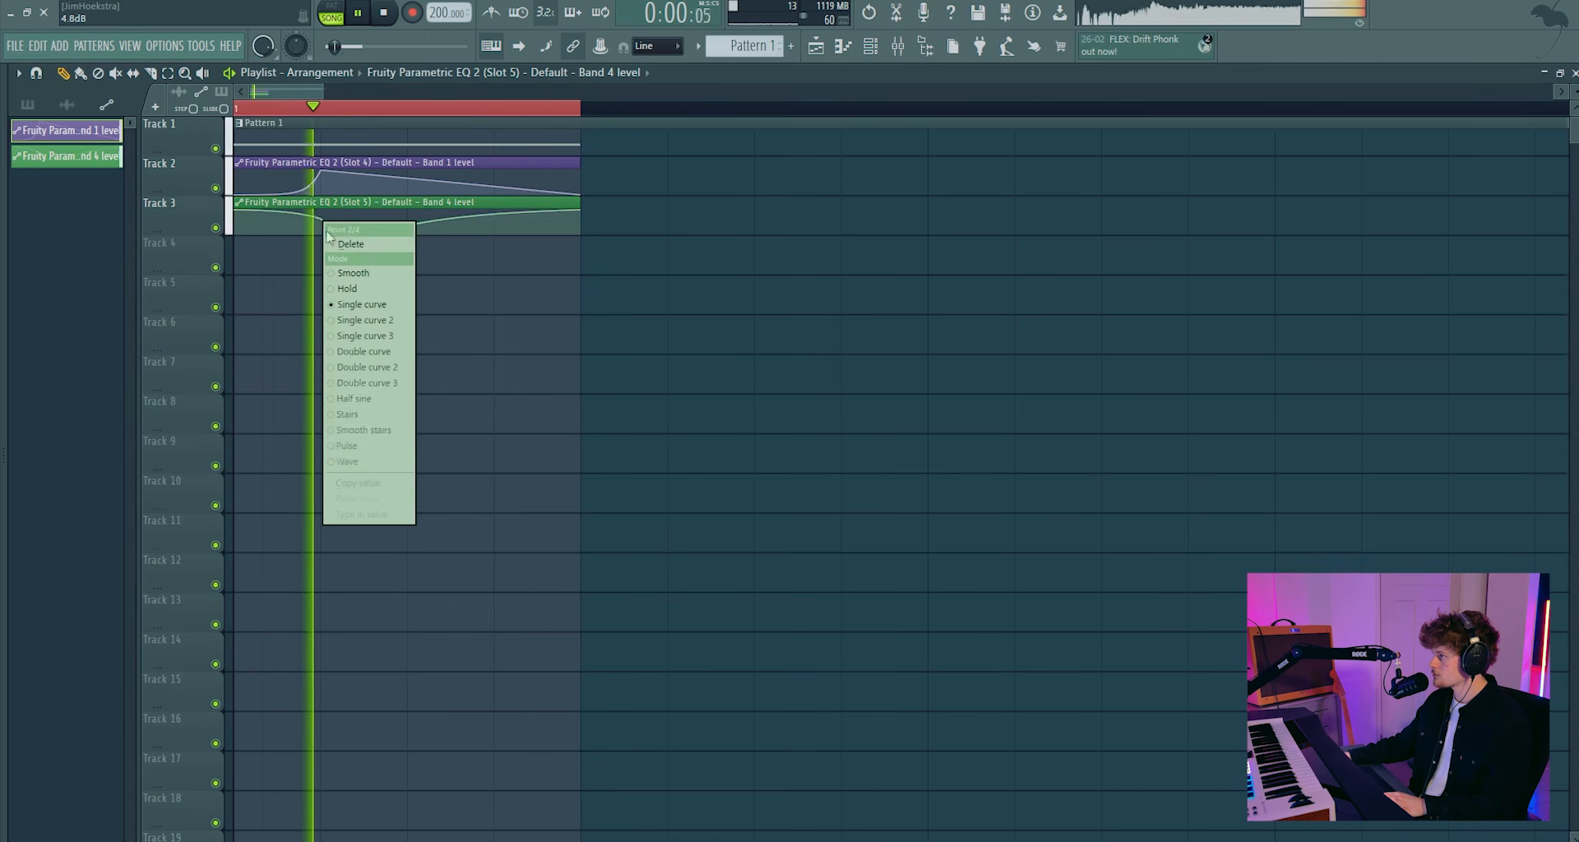
pyautogui.click(347, 244)
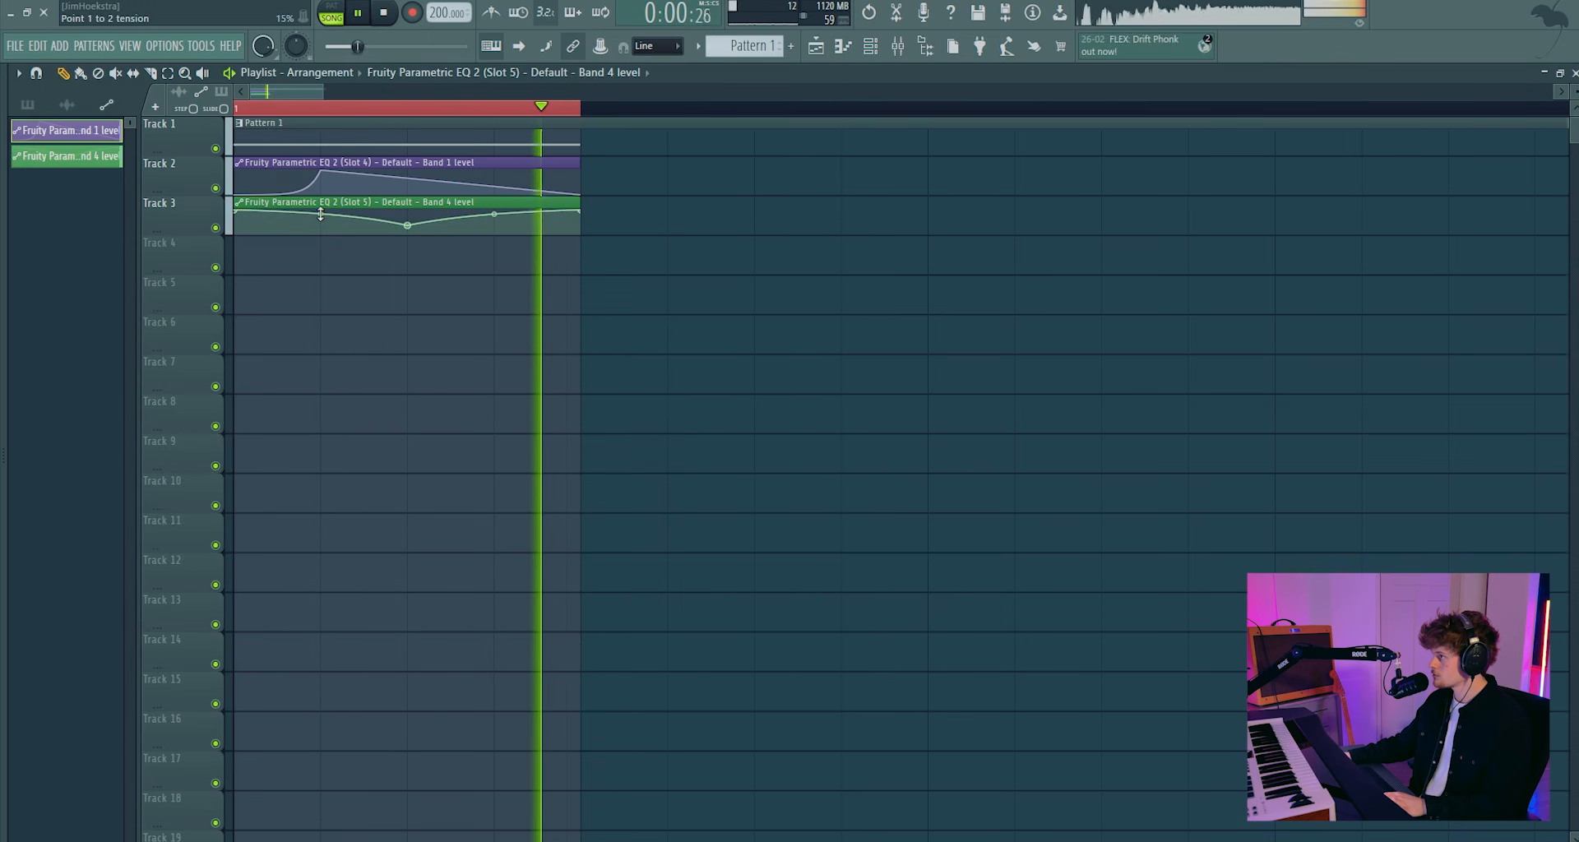
pyautogui.moveTo(407, 225); pyautogui.dragTo(321, 226)
pyautogui.moveTo(450, 215); pyautogui.dragTo(451, 227)
pyautogui.moveTo(581, 212); pyautogui.dragTo(581, 217)
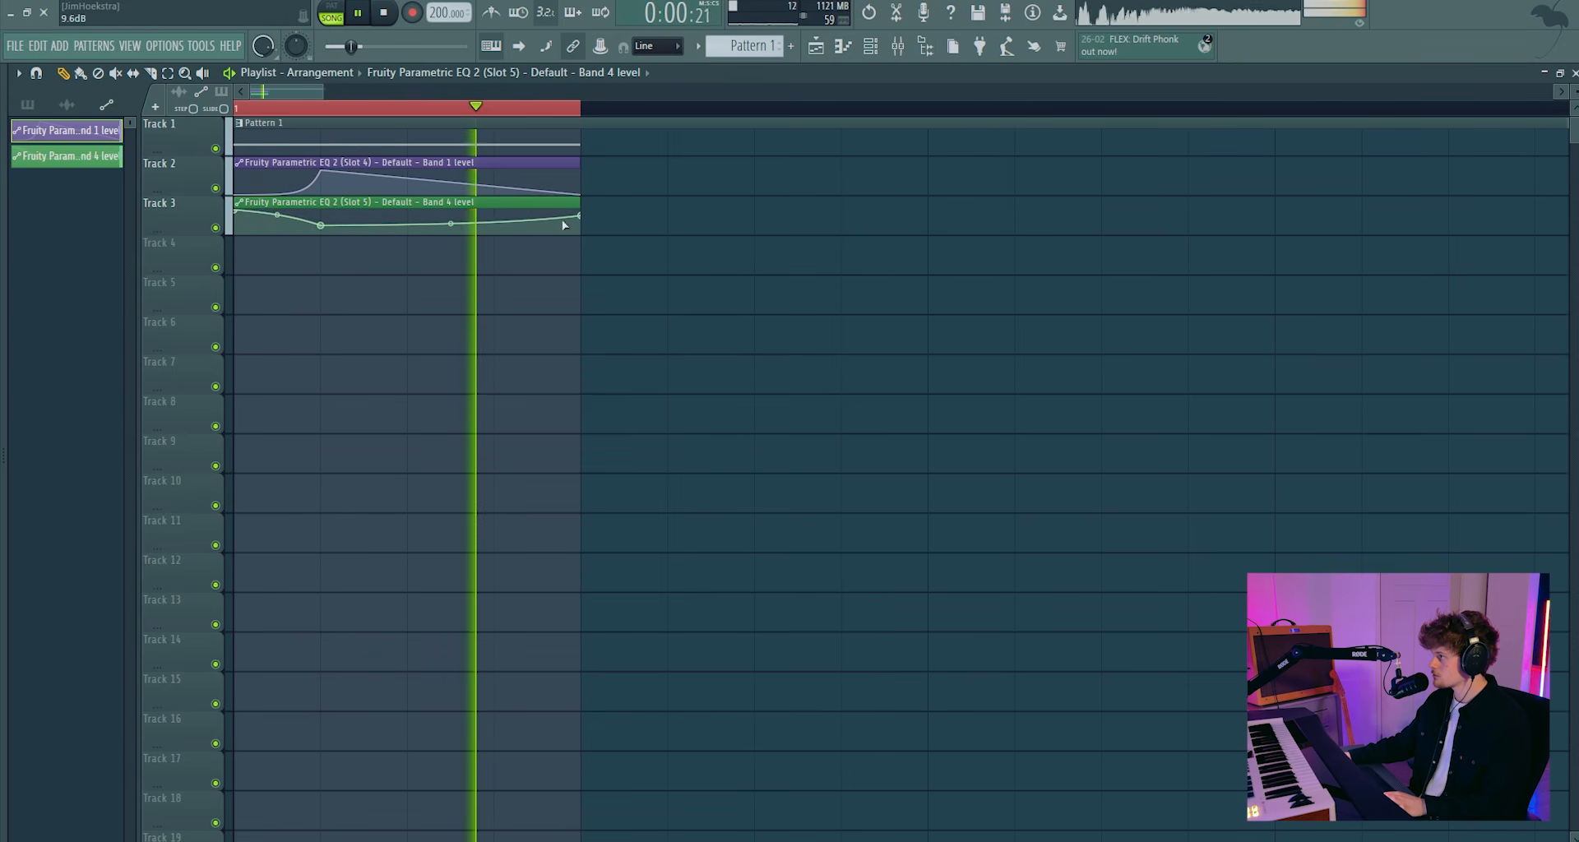
pyautogui.moveTo(451, 183); pyautogui.dragTo(450, 186)
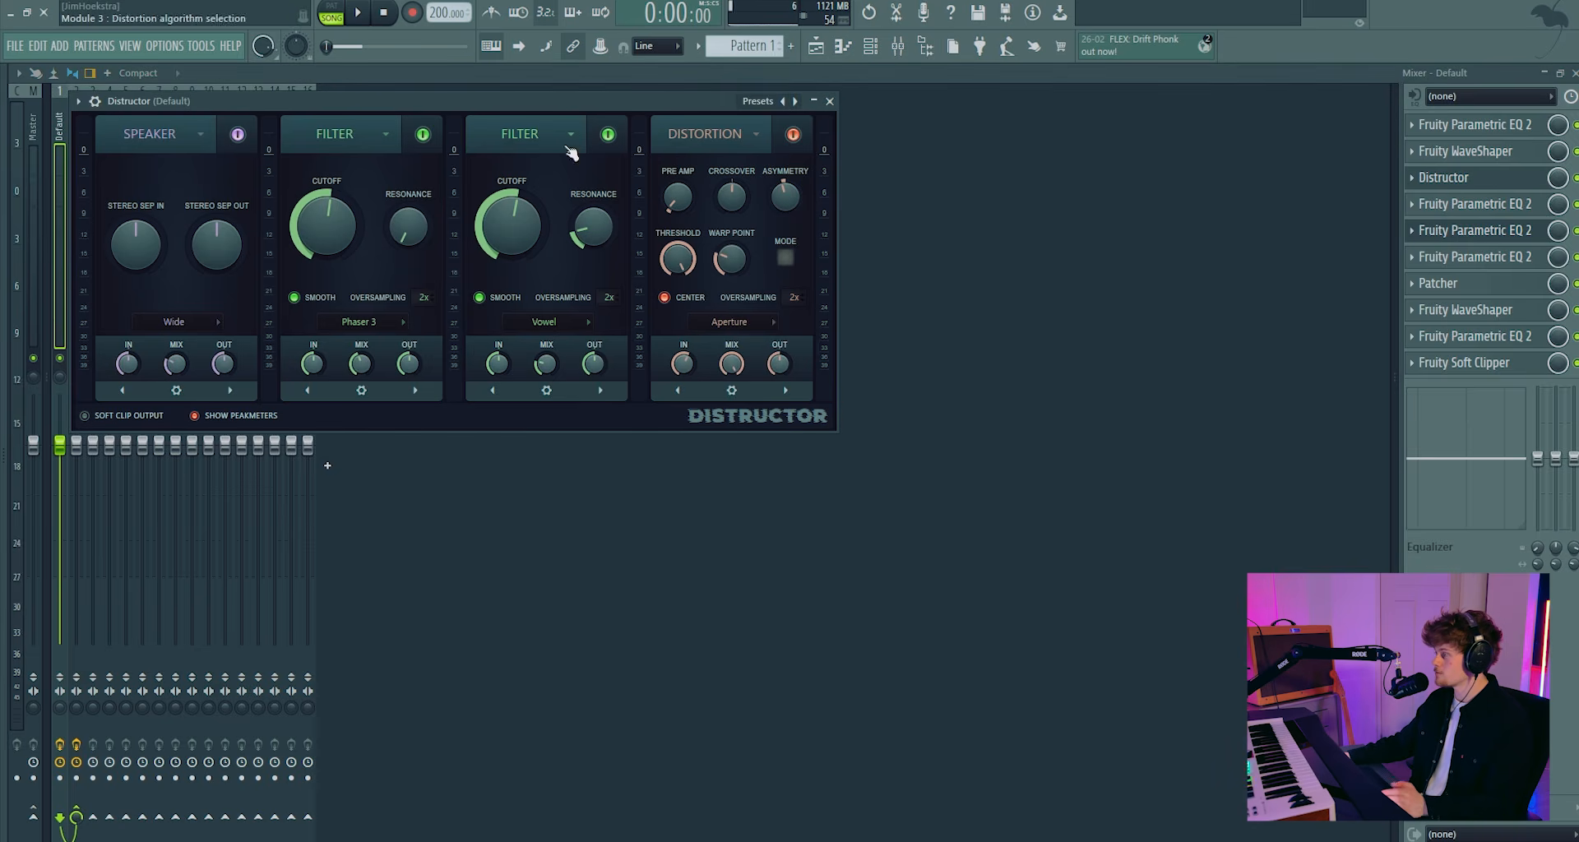
# Shift the narrow band 4 boost of the Default channel's slot 5 EQ to a higher frequency during playback
pyautogui.press('space')
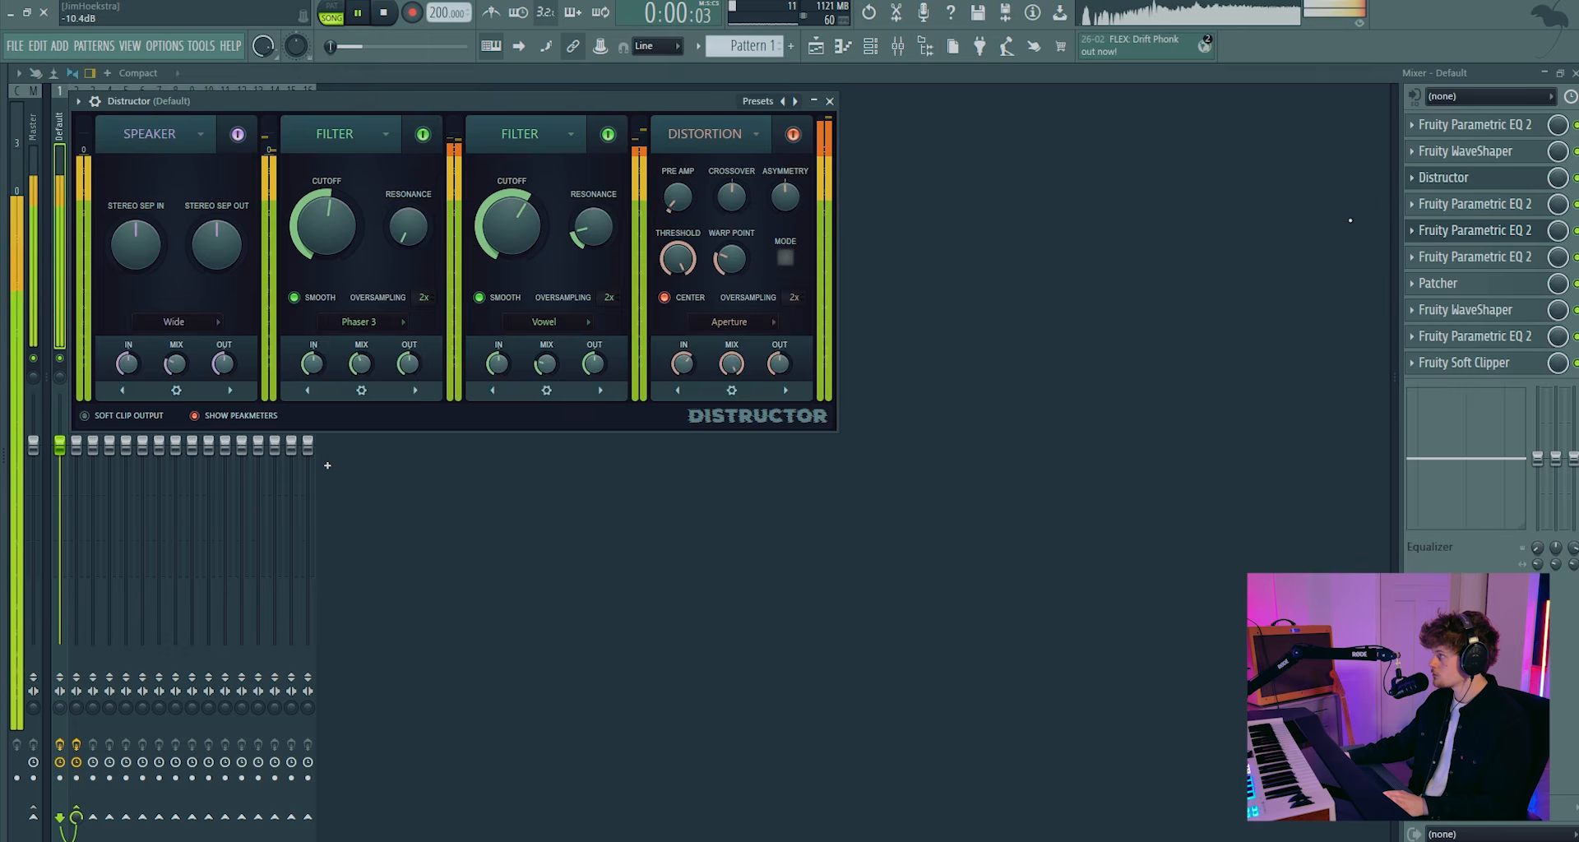
pyautogui.click(1463, 230)
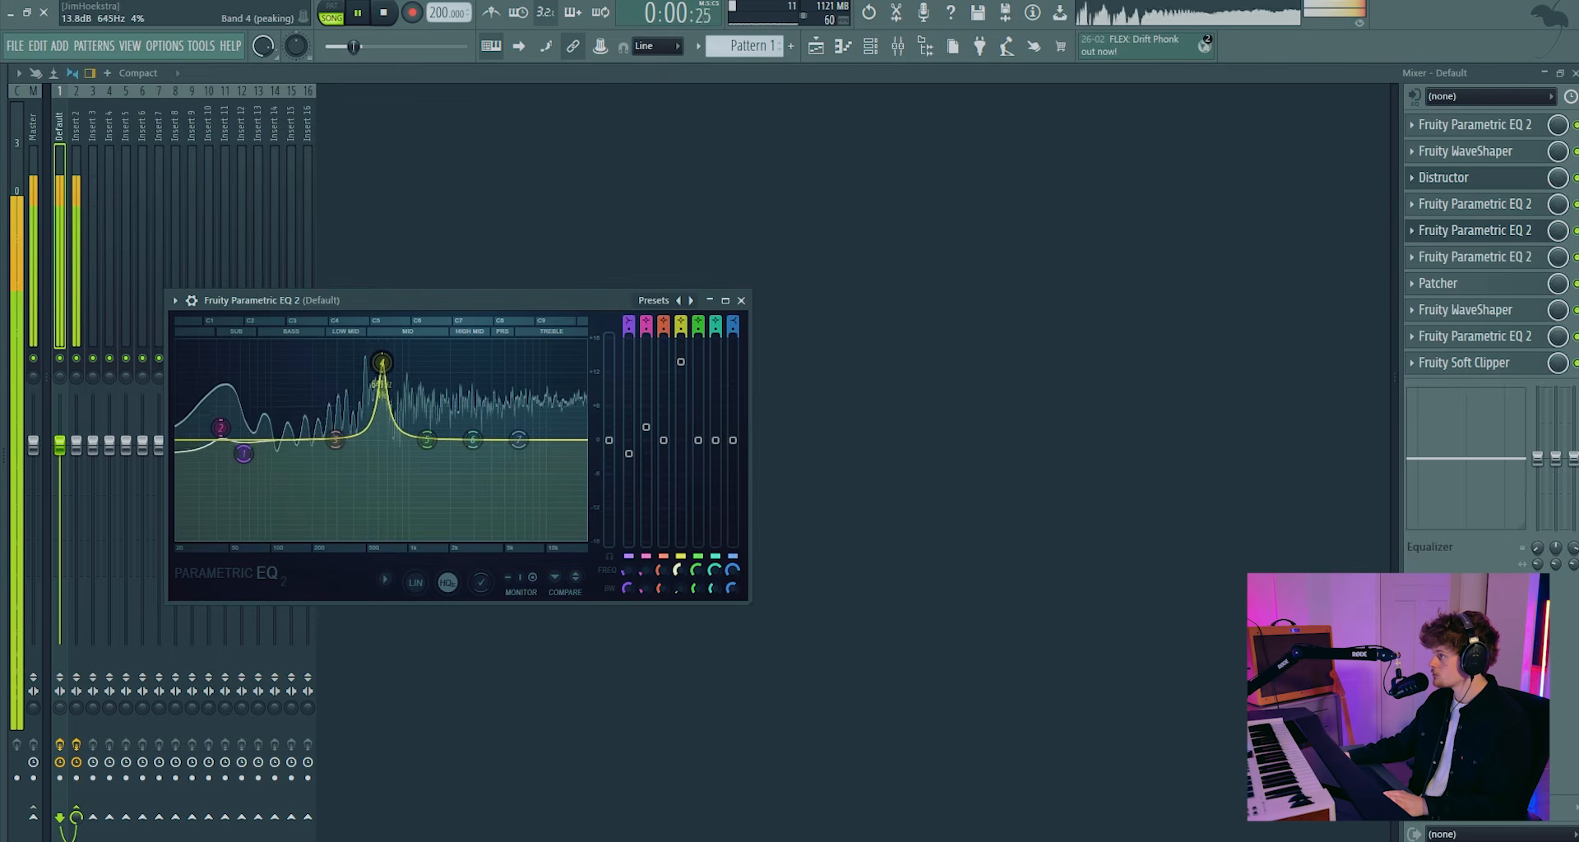
pyautogui.moveTo(381, 361); pyautogui.dragTo(404, 362)
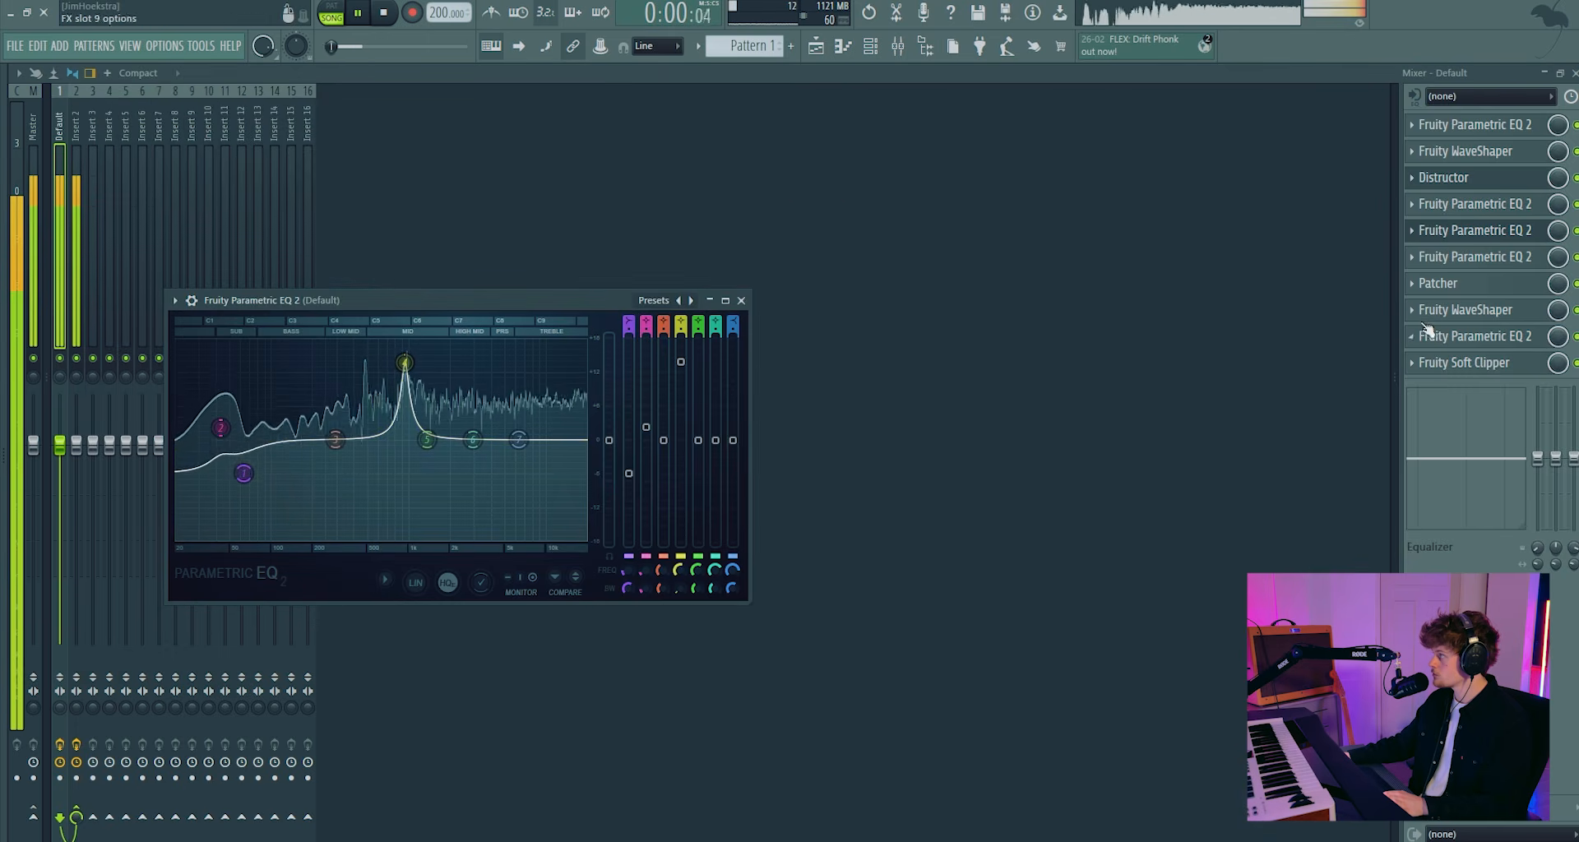
# In the Default channel's slot 6 EQ, move band 4 to about 974 Hz, deepen the band 2 dip and raise band 6 into a low-mid peak
pyautogui.click(1456, 283)
pyautogui.click(1482, 260)
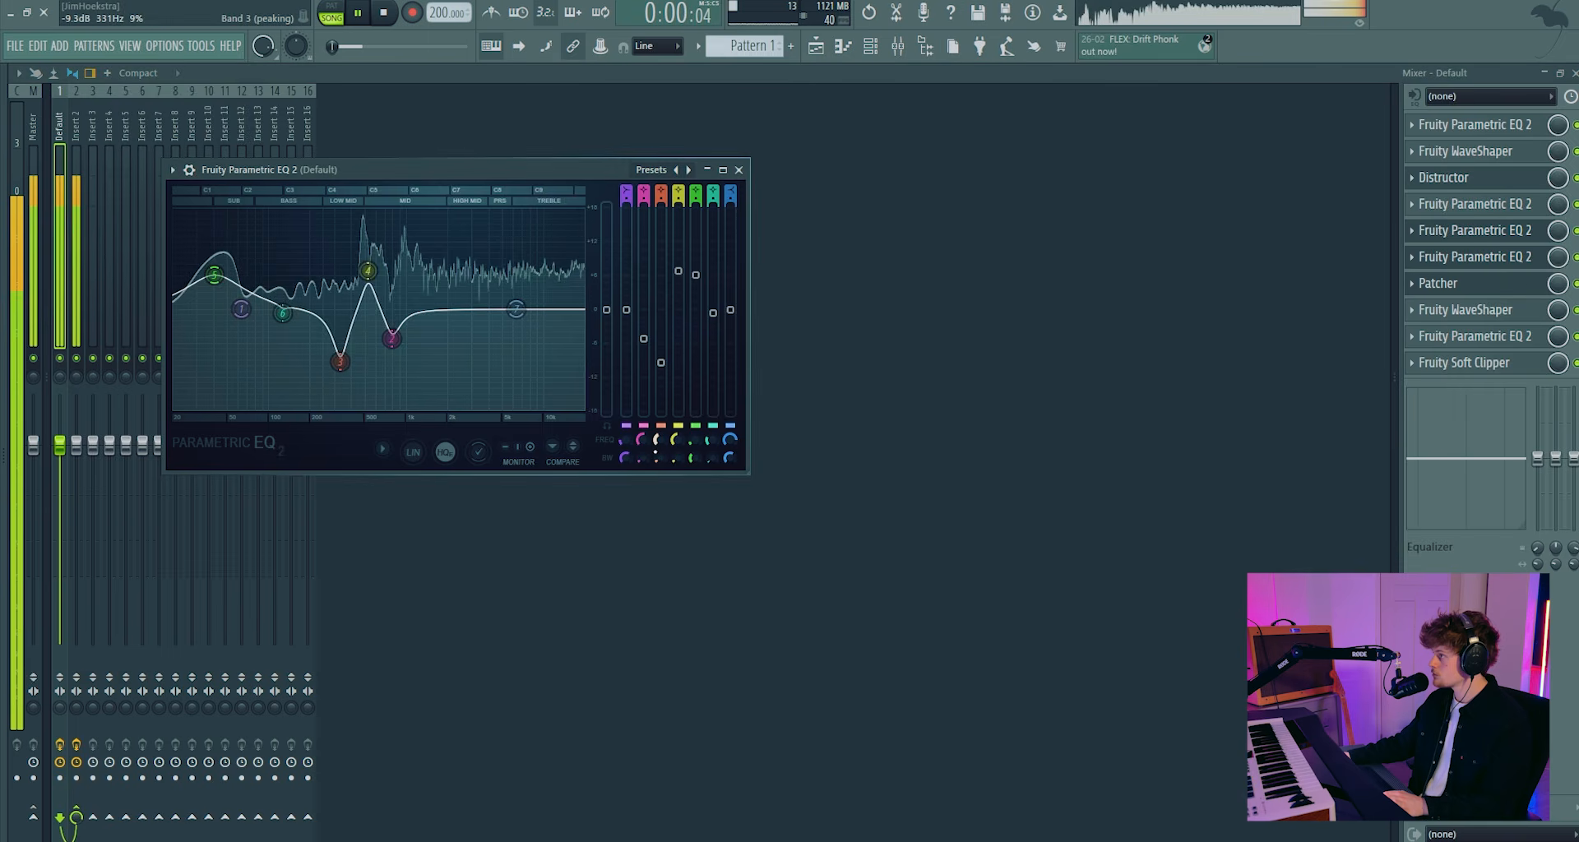
pyautogui.moveTo(367, 303); pyautogui.dragTo(375, 329)
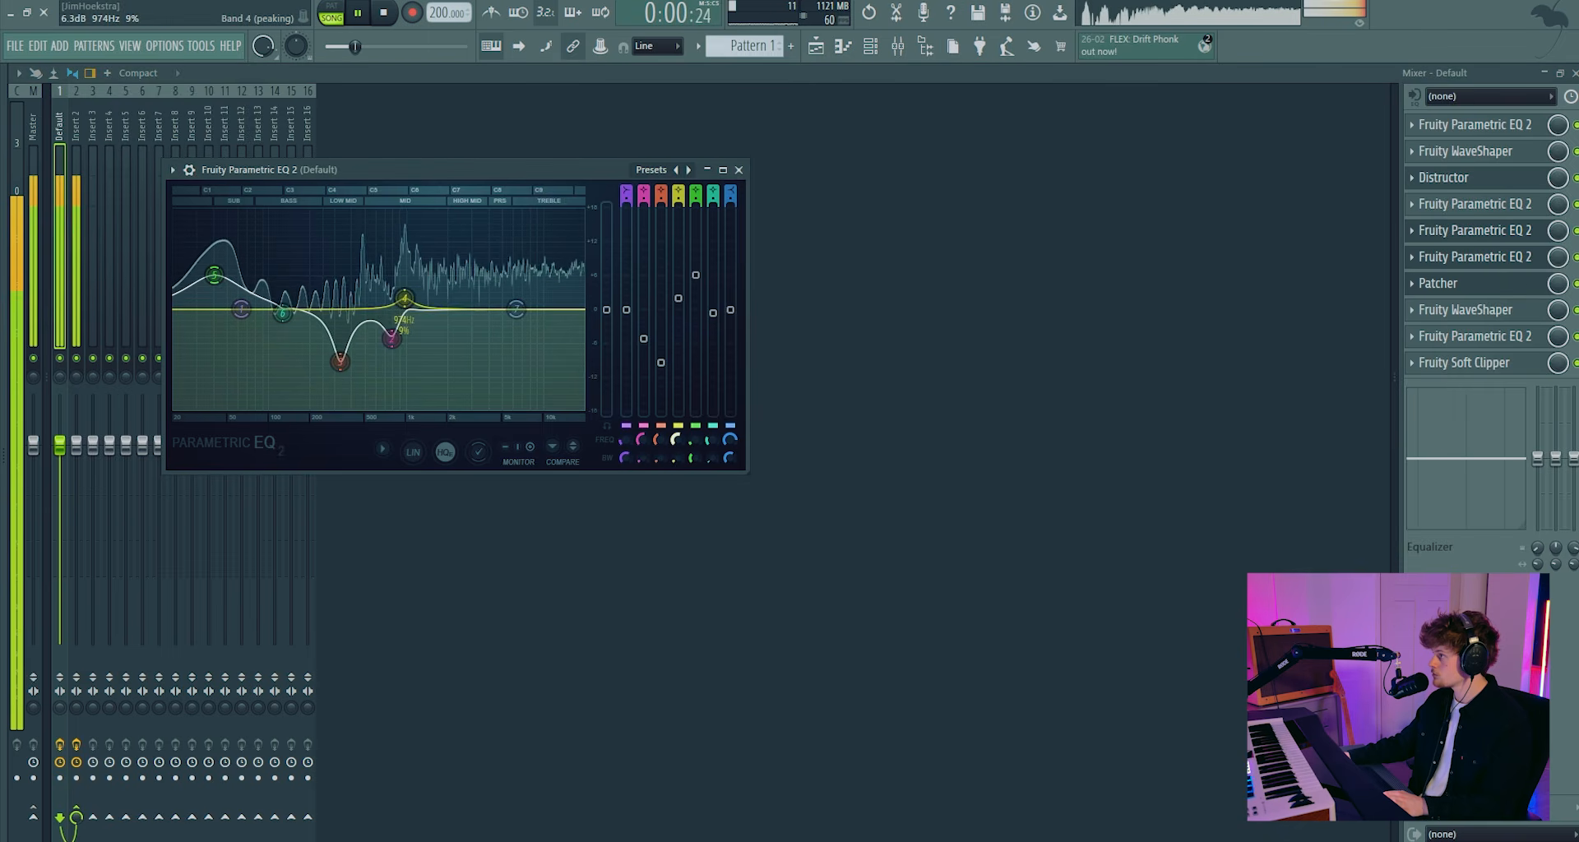
pyautogui.moveTo(403, 331); pyautogui.dragTo(403, 259)
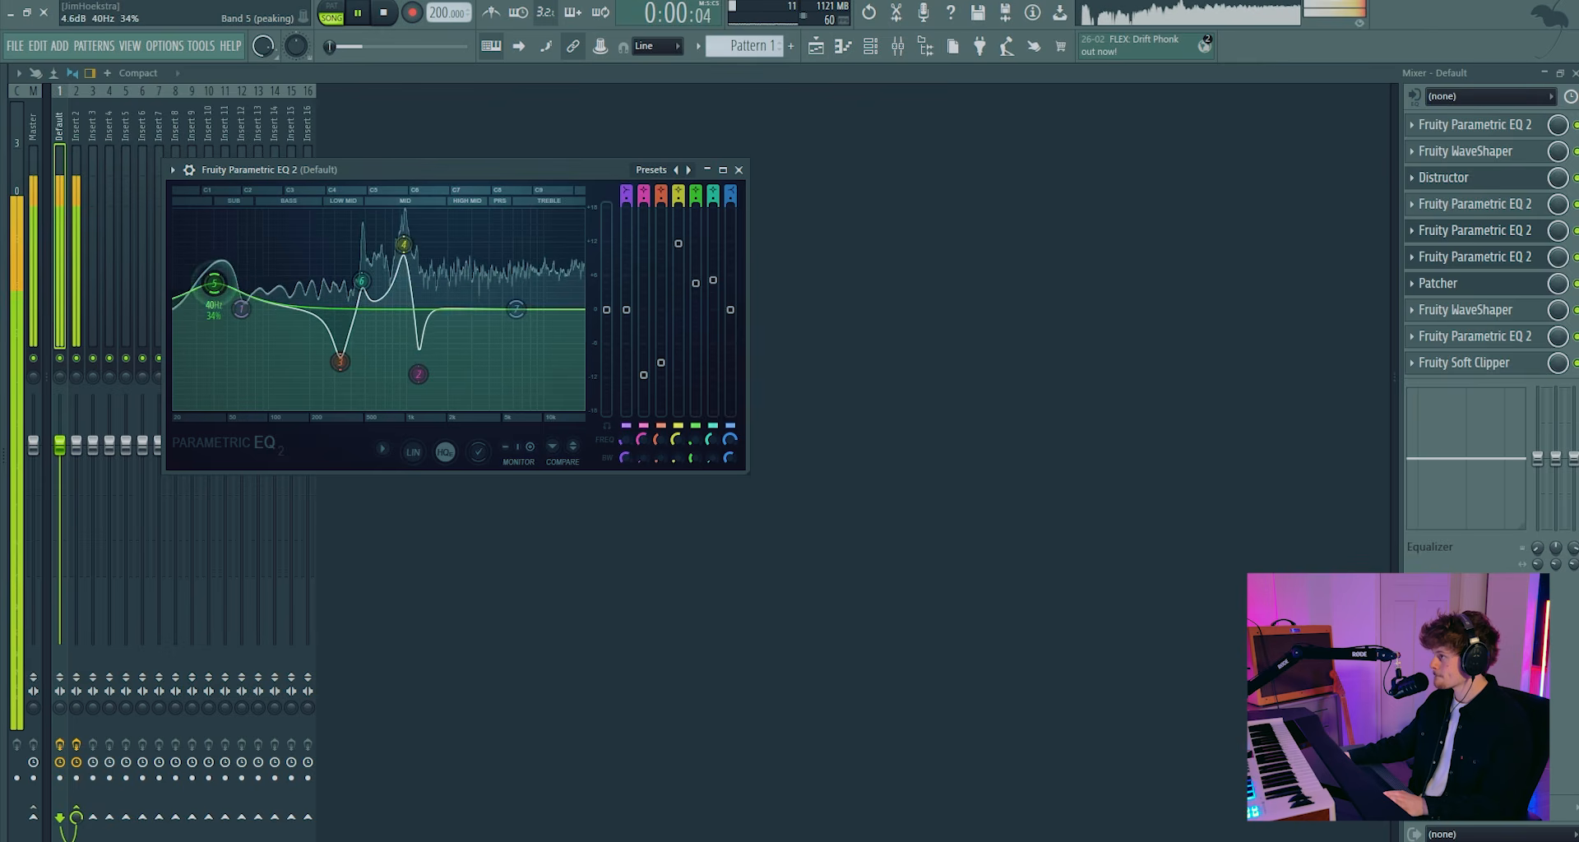
# Check the Default channel's Distructor and slot 5 EQ, return to the slot 6 EQ and stop playback
pyautogui.click(1475, 185)
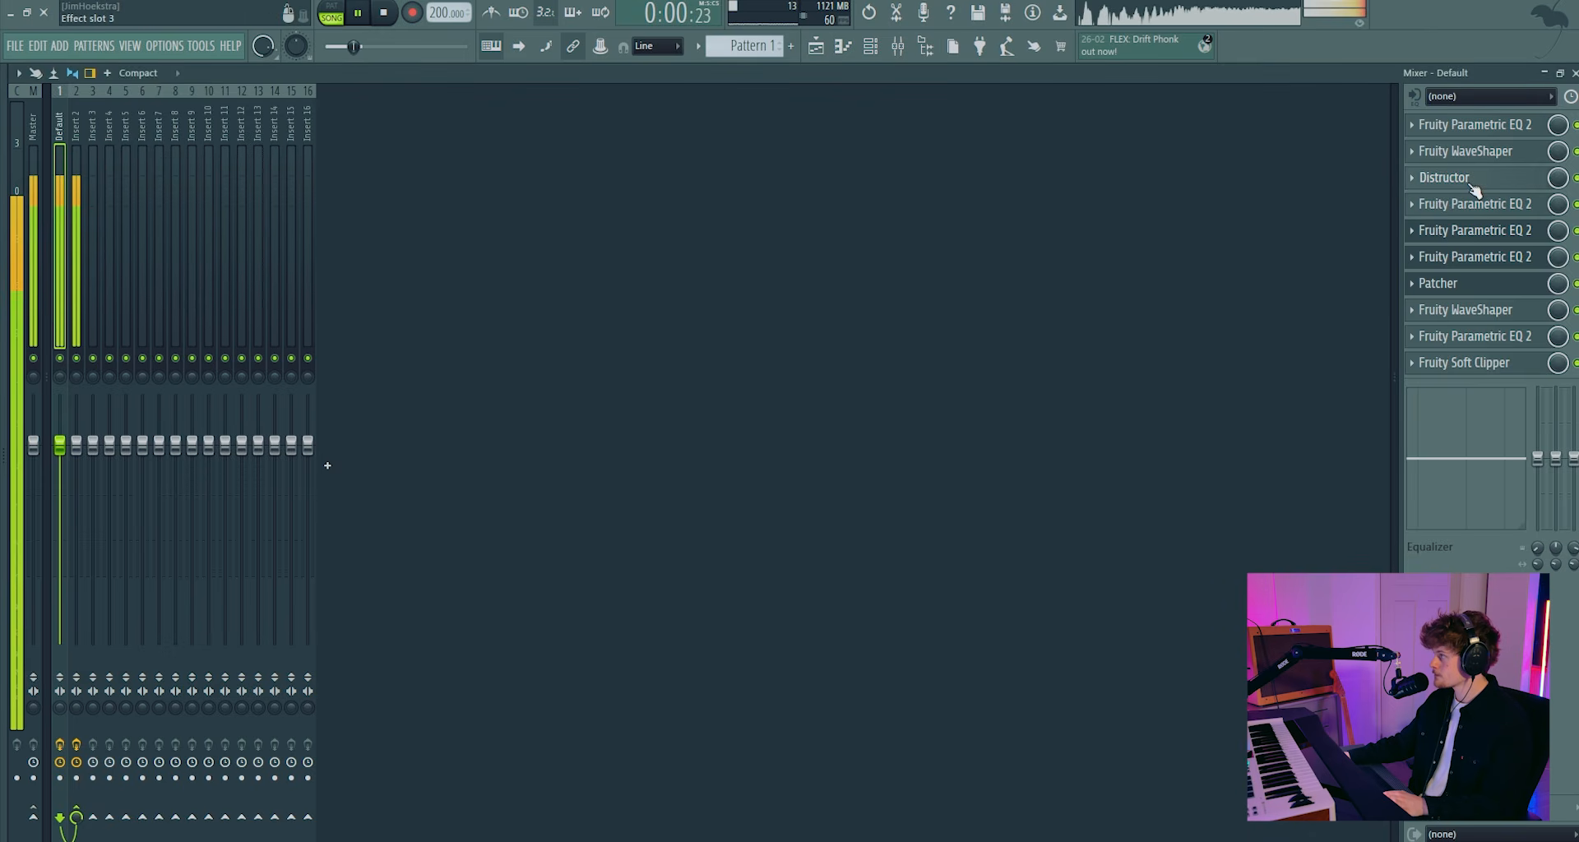
pyautogui.click(1494, 229)
pyautogui.click(1505, 264)
pyautogui.click(1503, 261)
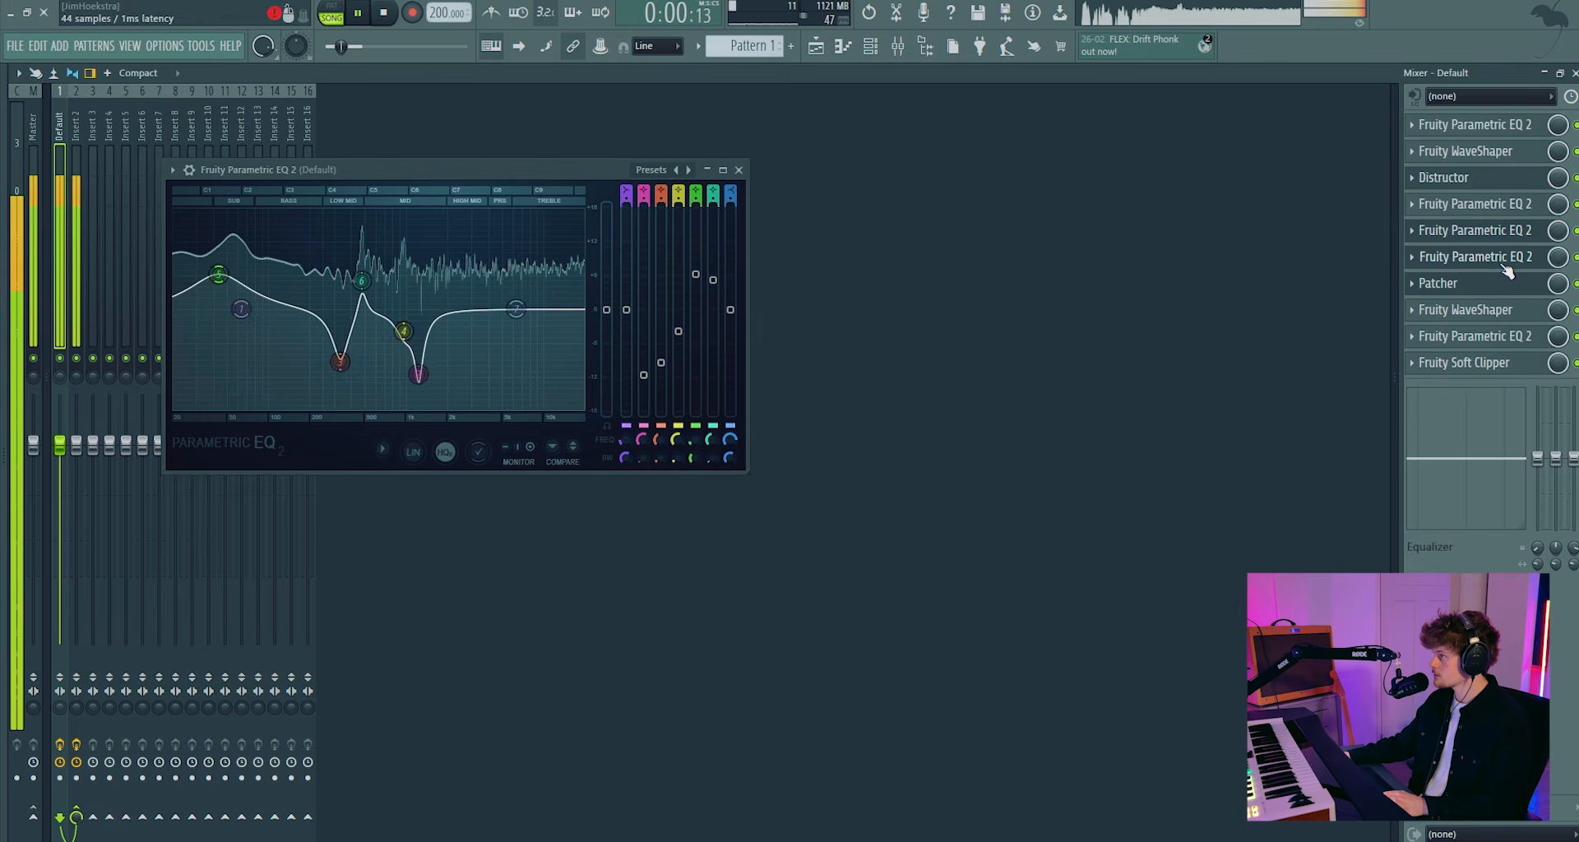
pyautogui.press('space')
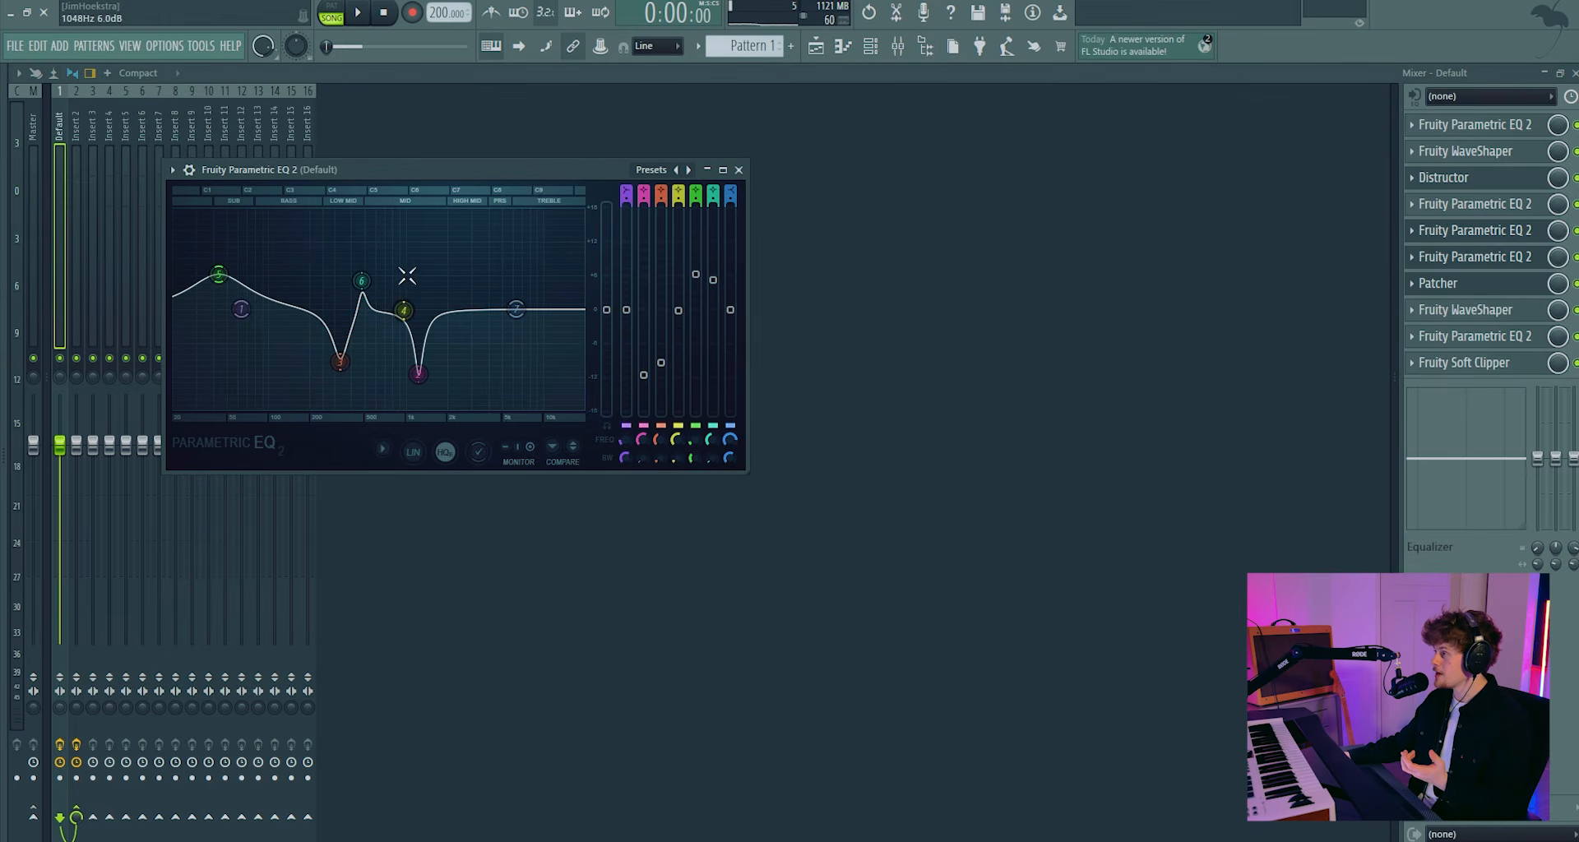